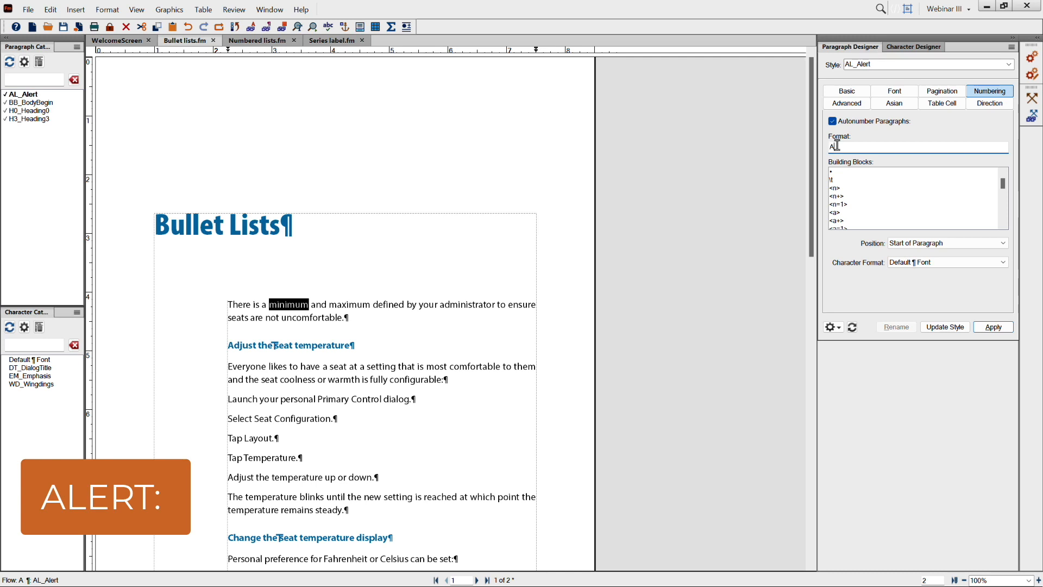
# Set the AL_Alert autonumber format to "ALERT: " and update the style.
pyautogui.write('T:')
pyautogui.click(951, 329)
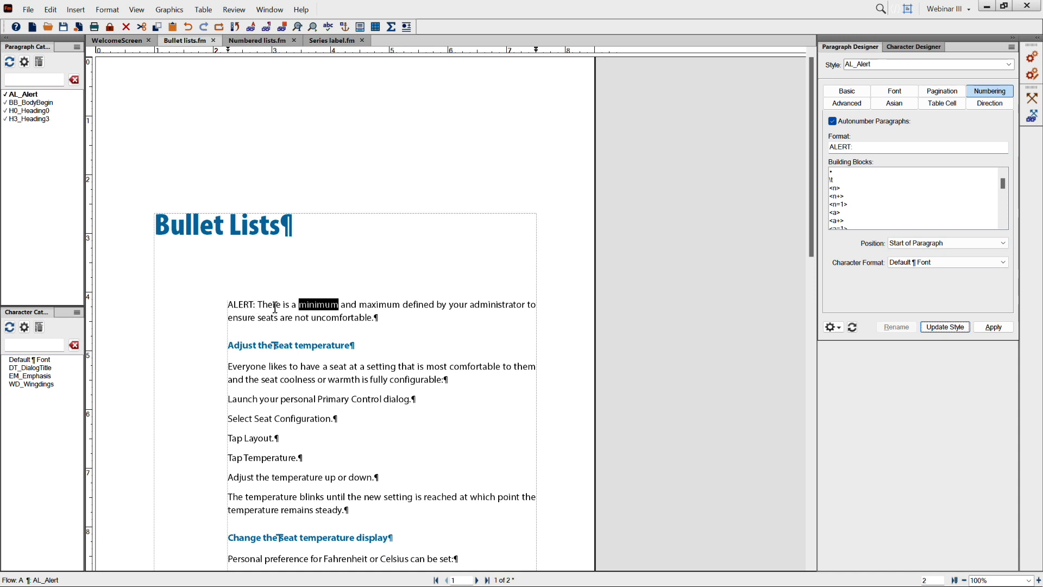
# Apply the AL_Alert style to the "Everyone likes to have a seat" and "The temperature blinks" paragraphs.
pyautogui.click(266, 368)
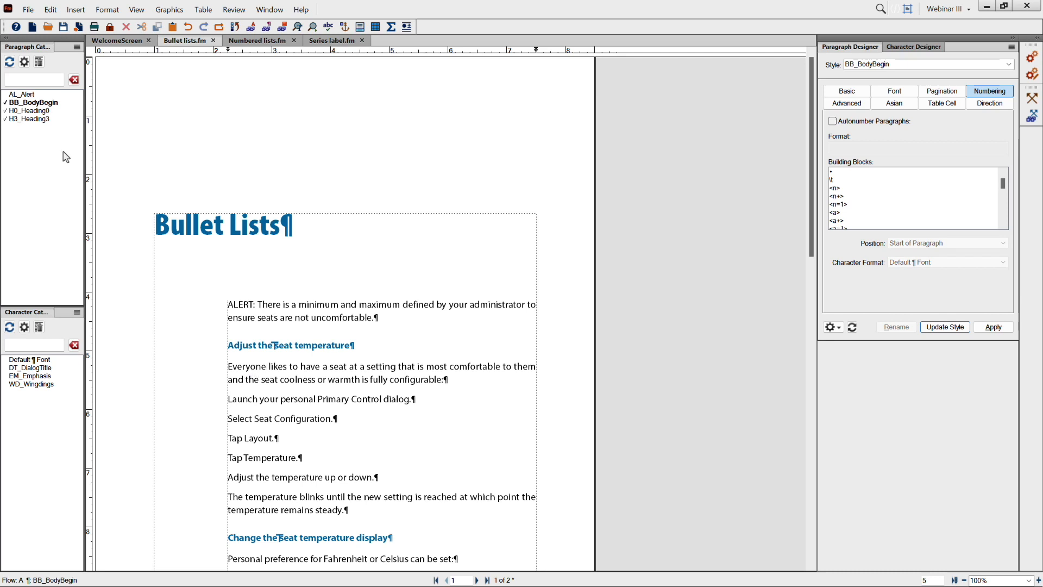
pyautogui.click(27, 95)
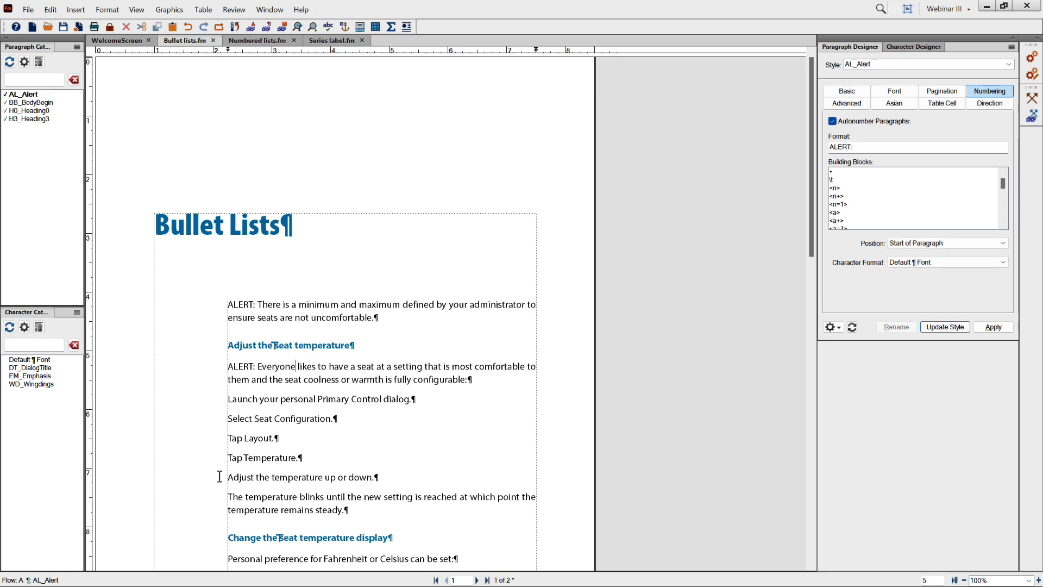
pyautogui.click(250, 498)
pyautogui.click(34, 95)
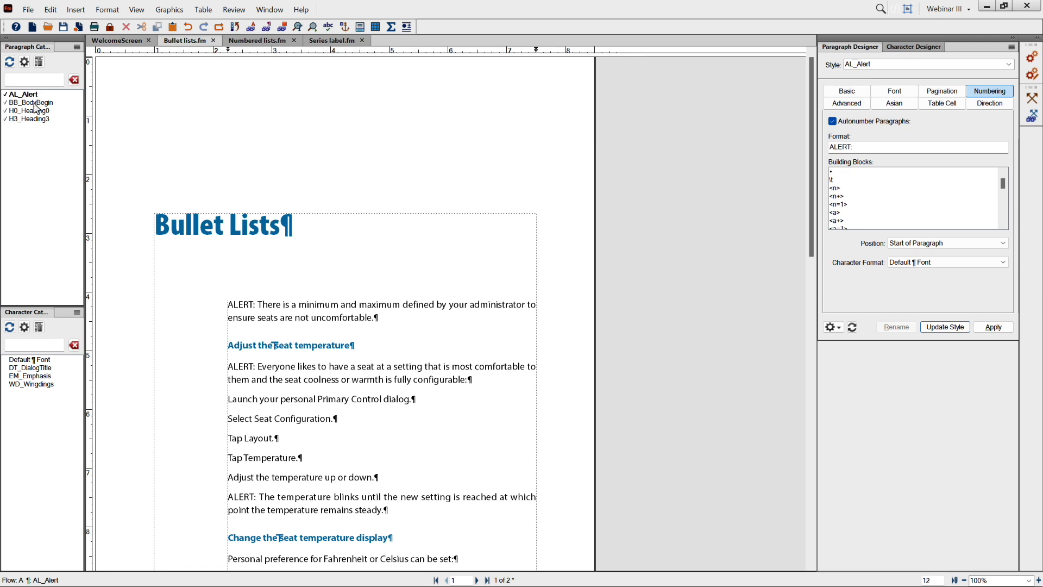
pyautogui.click(34, 104)
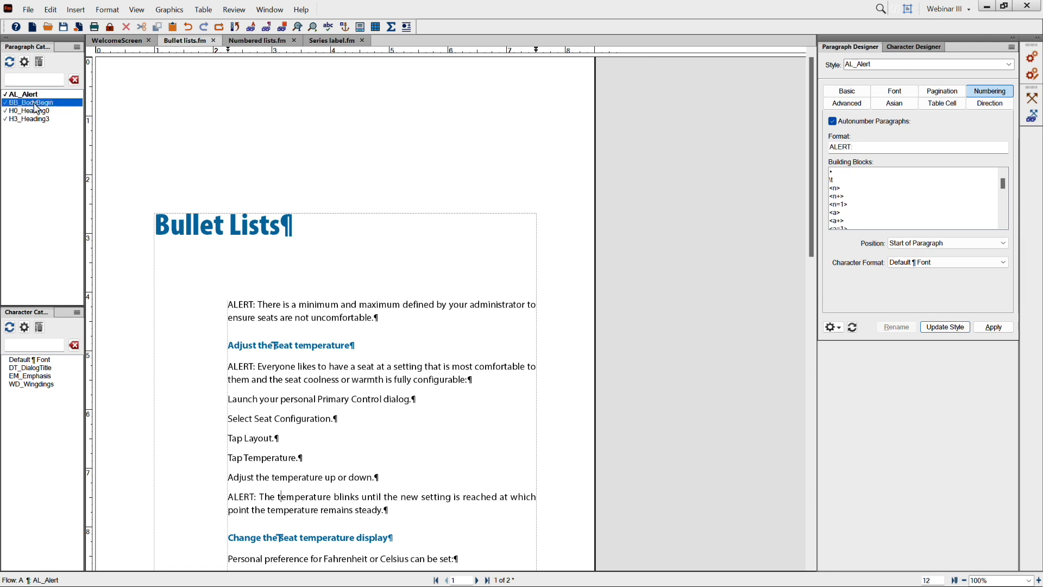
pyautogui.click(31, 96)
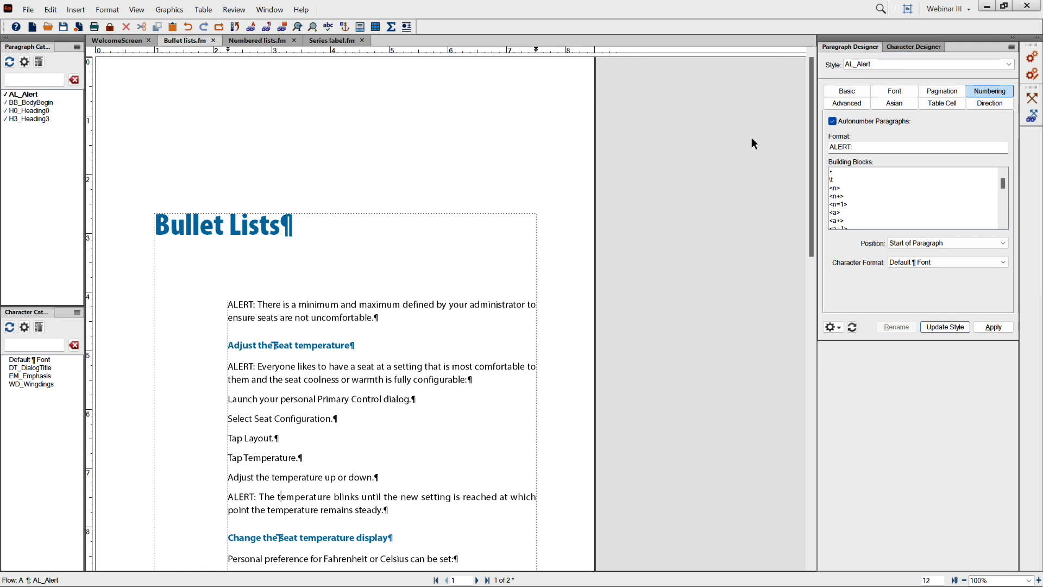
# Set the AL_Alert autonumber's character format to EM_Emphasis and update the style.
pyautogui.click(915, 267)
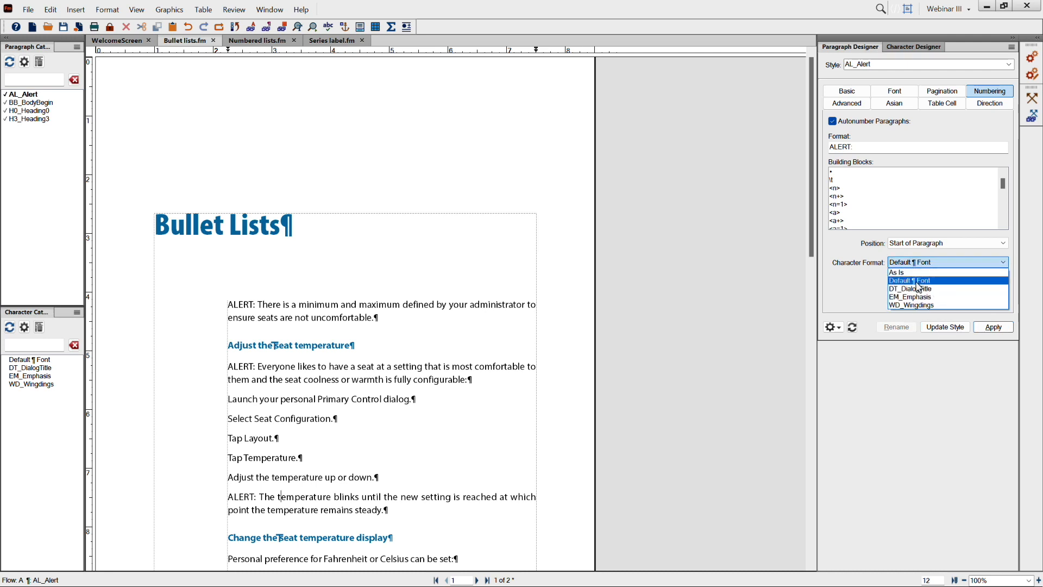
pyautogui.click(221, 385)
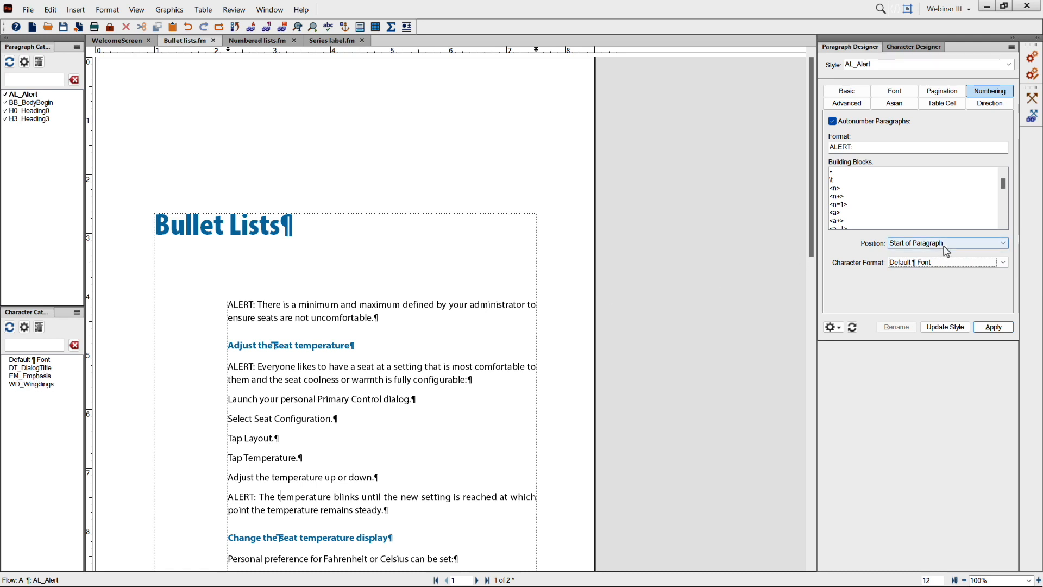
pyautogui.click(947, 262)
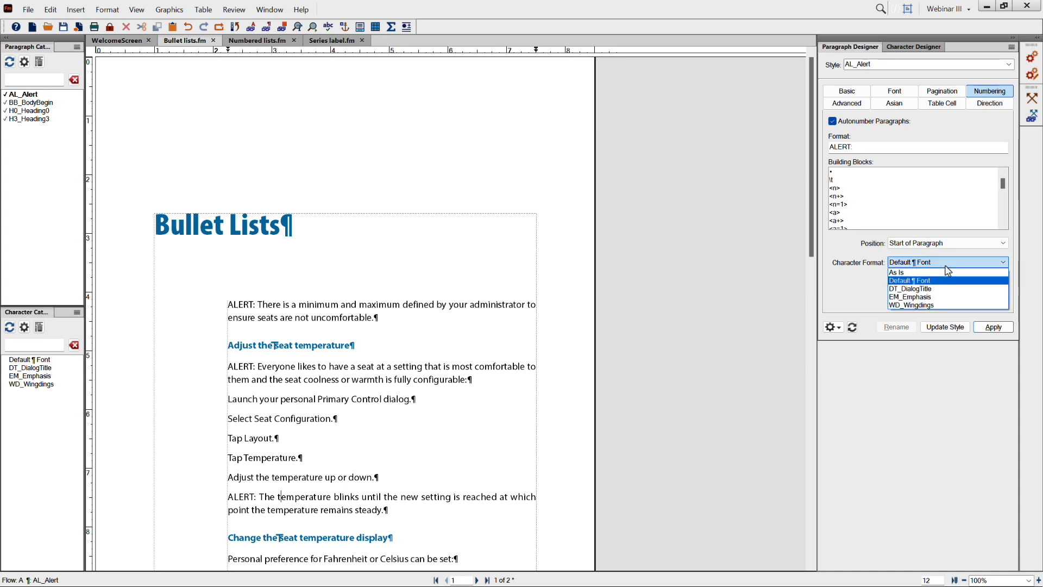
pyautogui.click(923, 297)
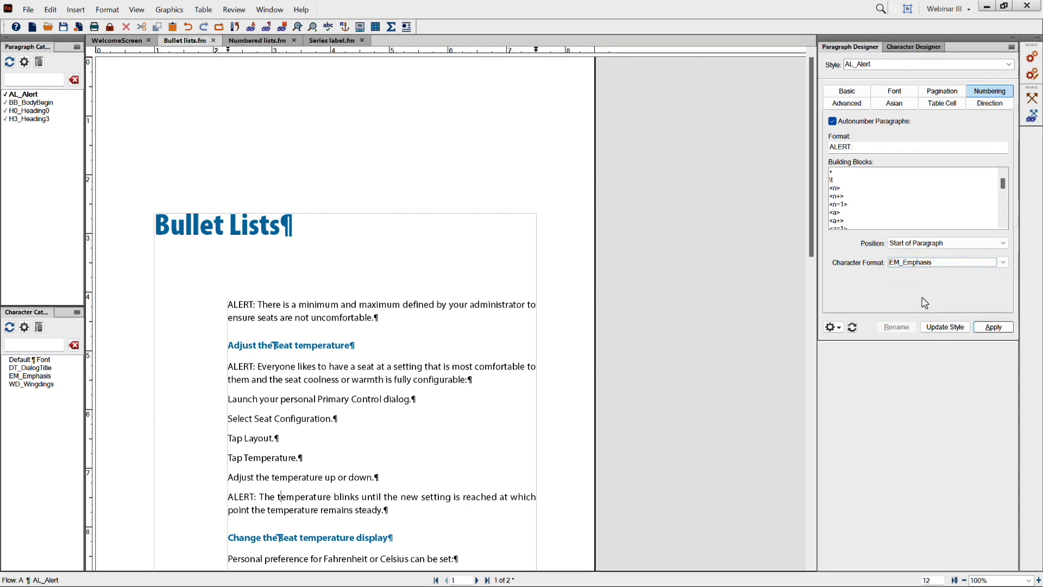
pyautogui.click(949, 326)
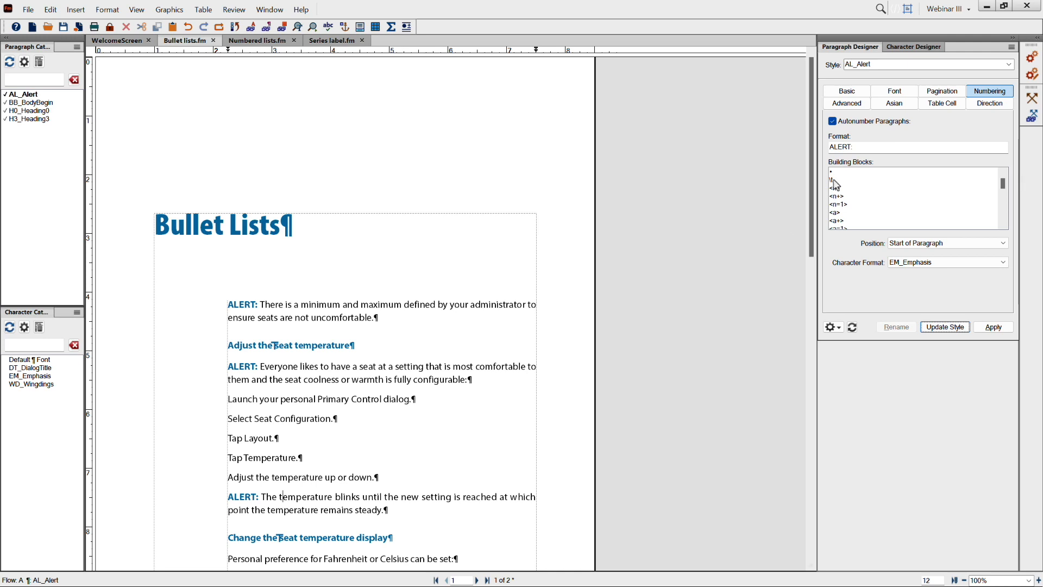
# Replace the AL_Alert autonumber text with "NOTES: " and update the style.
pyautogui.doubleClick(839, 149)
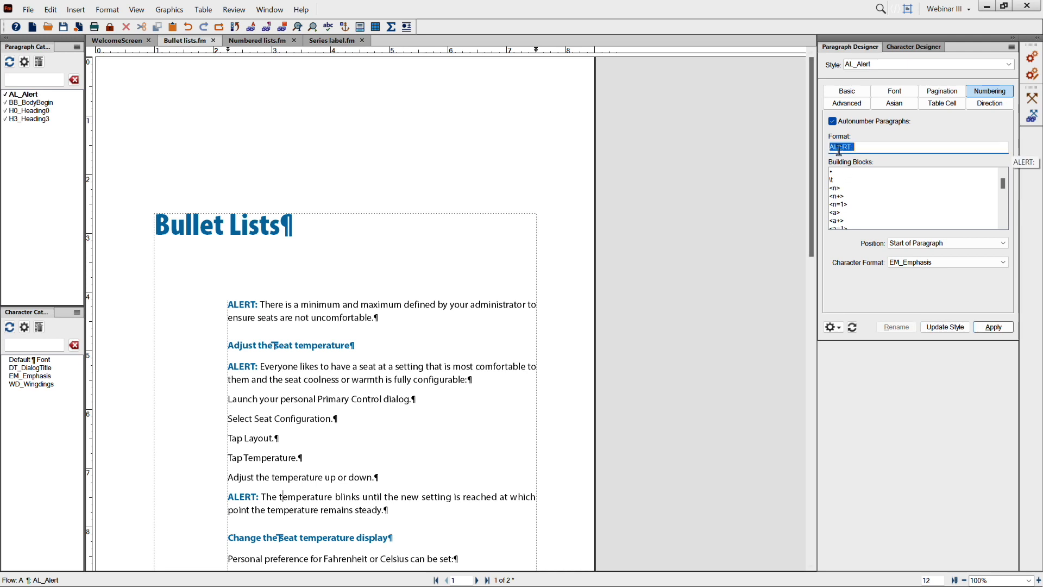
pyautogui.write('n')
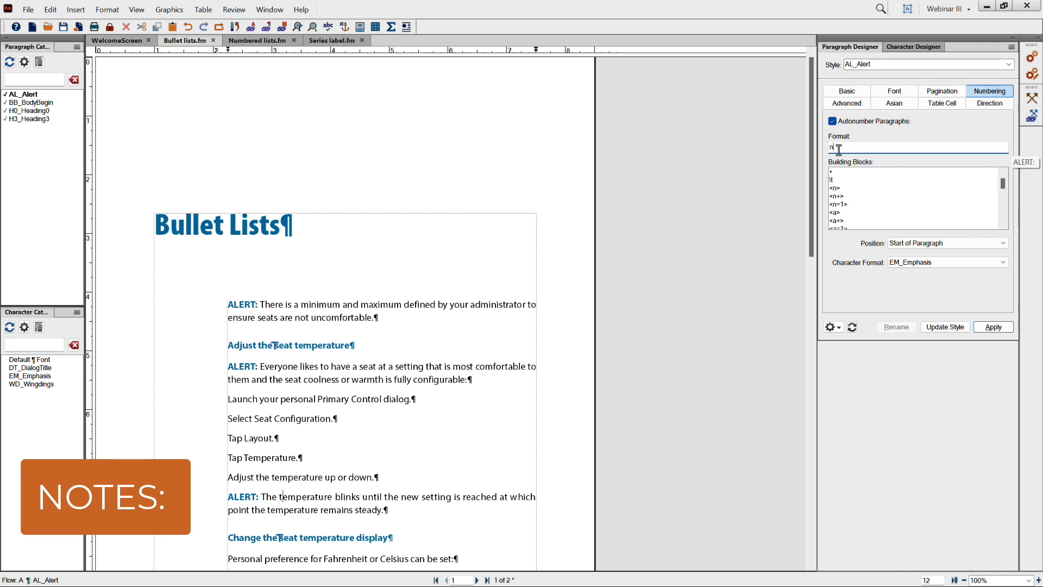
pyautogui.write('oNOTES:')
pyautogui.click(946, 327)
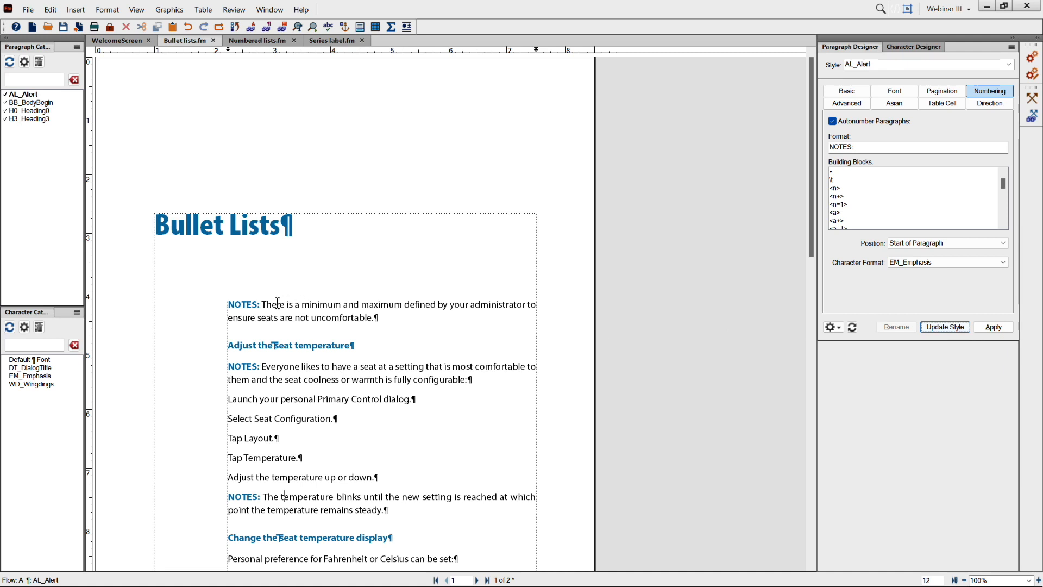
# Reapply the BB_BodyBegin style to the three paragraphs that carry the NOTES: prefix.
pyautogui.click(36, 103)
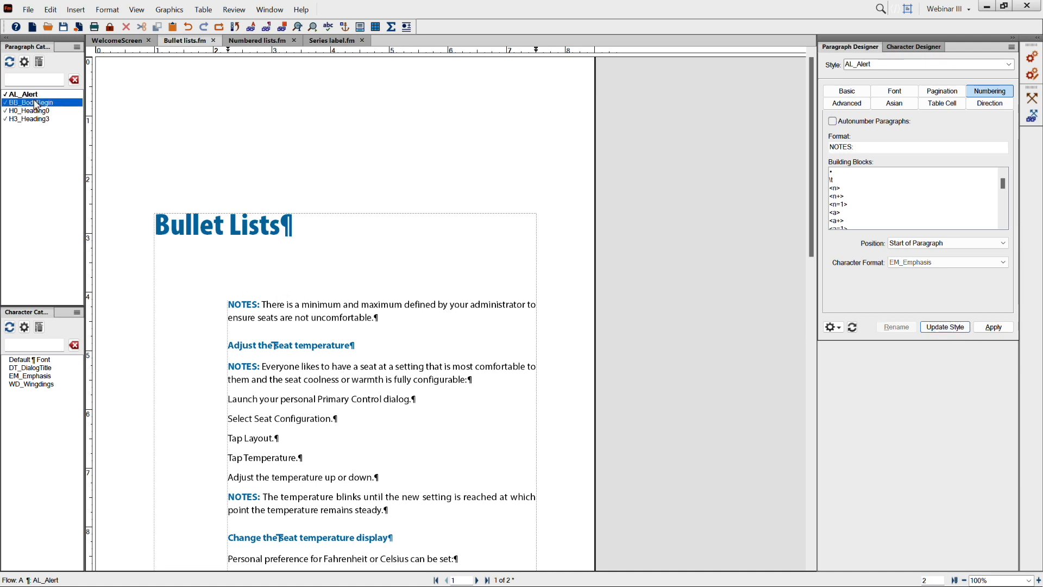
pyautogui.click(248, 371)
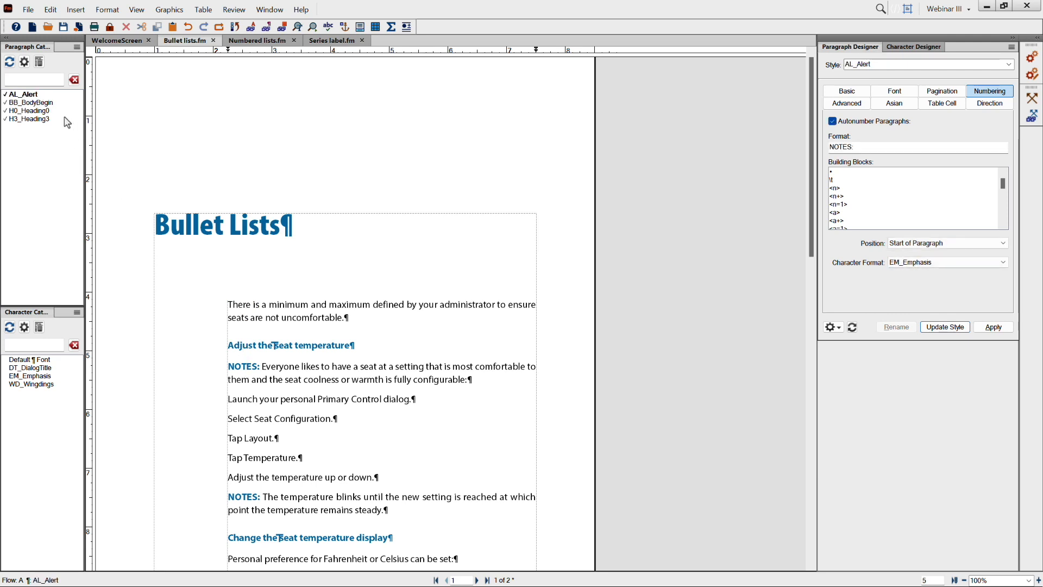
pyautogui.click(49, 106)
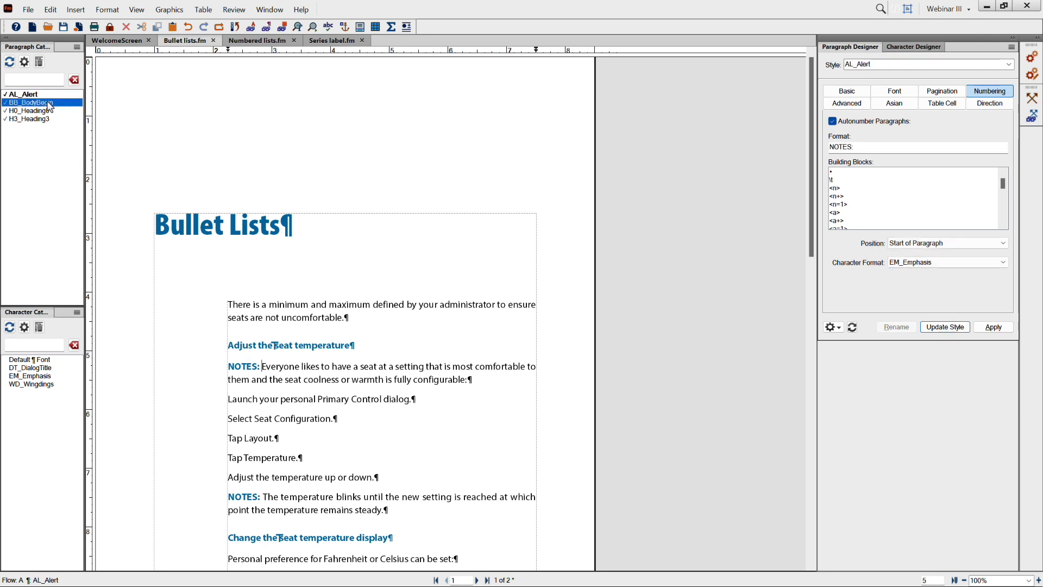
pyautogui.click(279, 503)
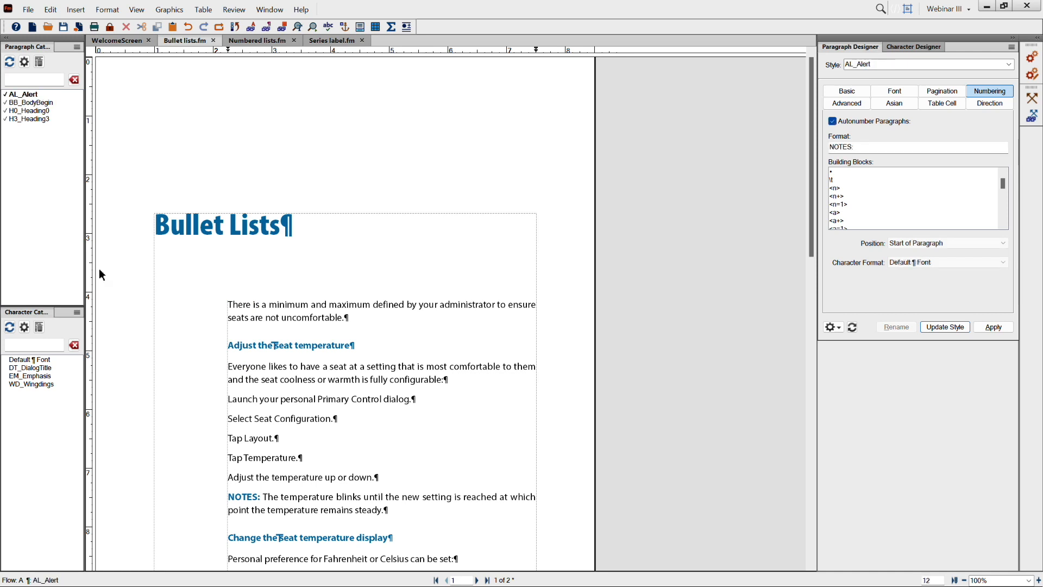
pyautogui.click(33, 103)
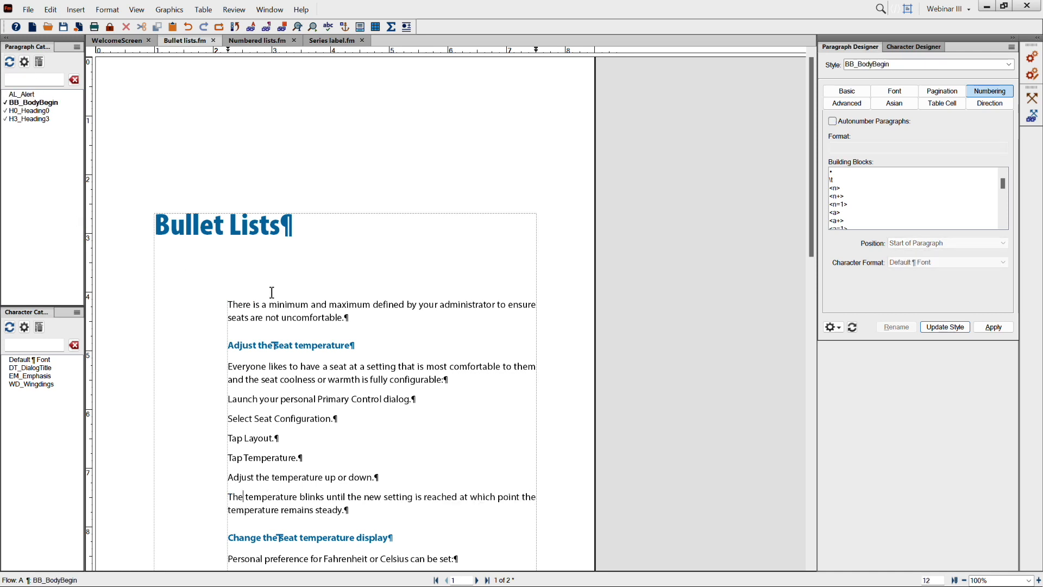
# Create a paragraph style named L1 from the five lines "Launch your personal Primary Control dialog" through "Adjust the temperature up or down".
pyautogui.scroll(-3, 272, 293)
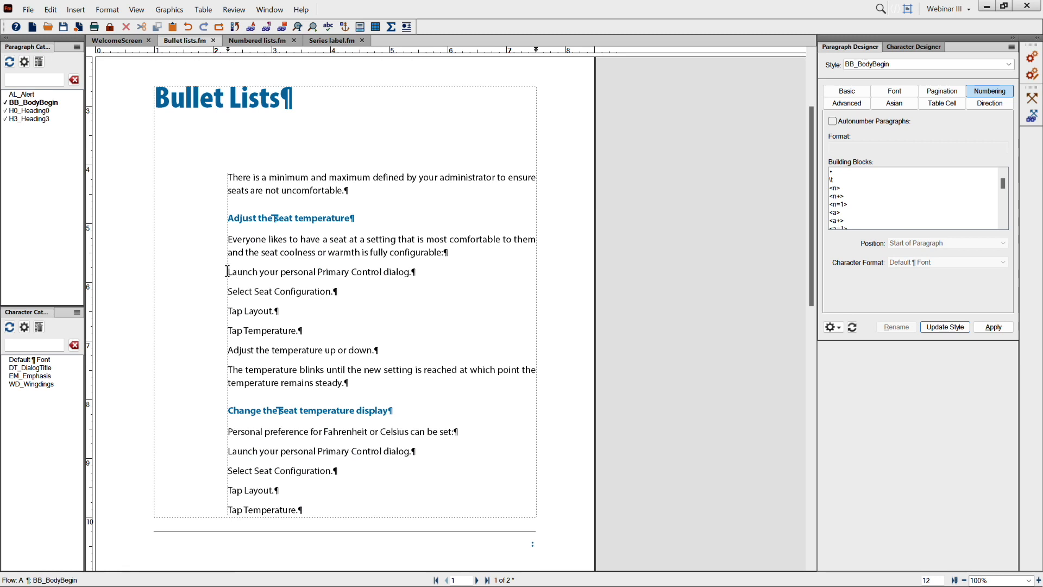
pyautogui.moveTo(225, 272); pyautogui.dragTo(416, 362)
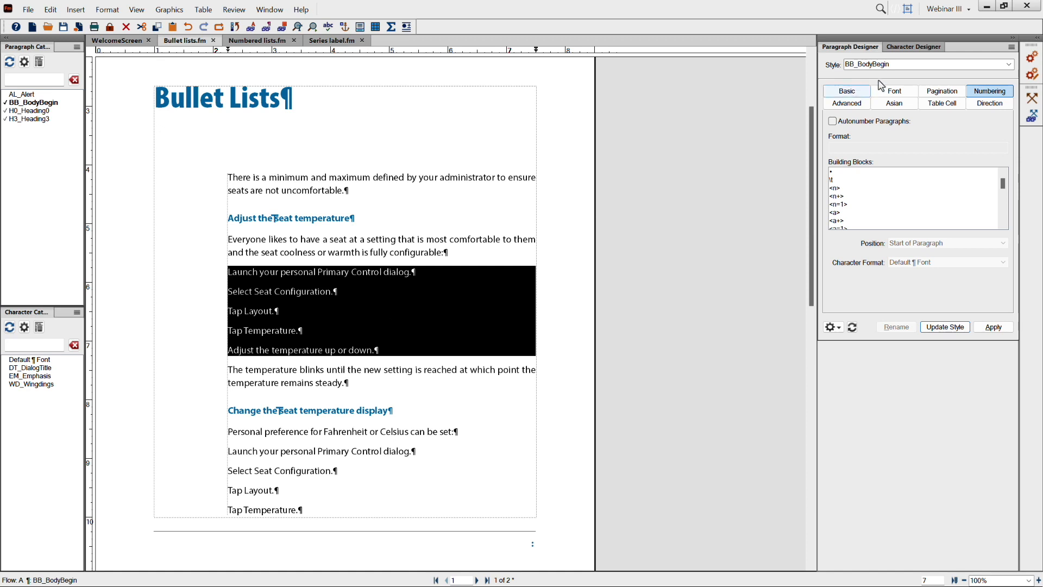
pyautogui.click(899, 66)
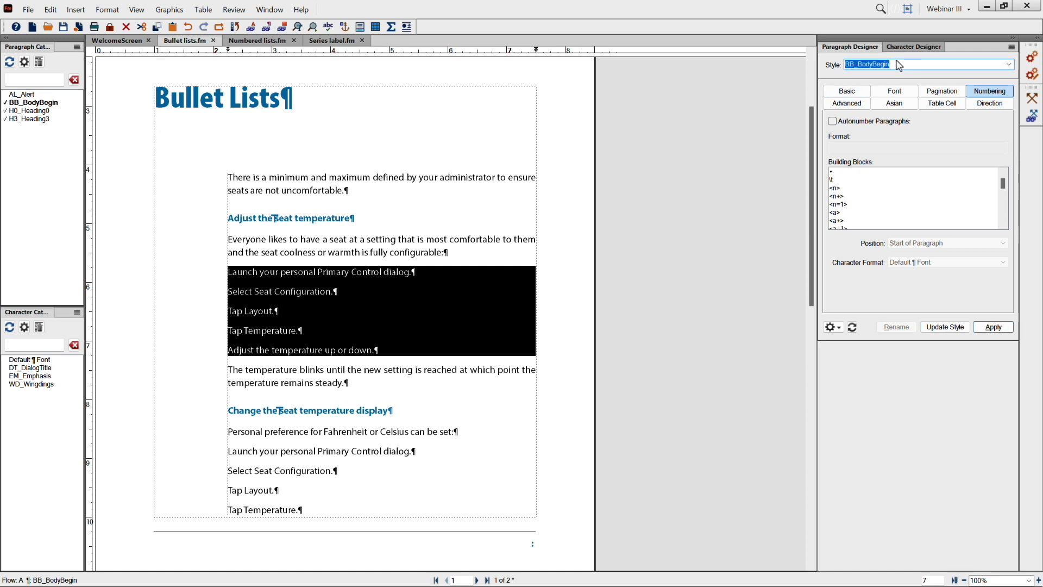
pyautogui.press('BackSpace')
pyautogui.write('l1')
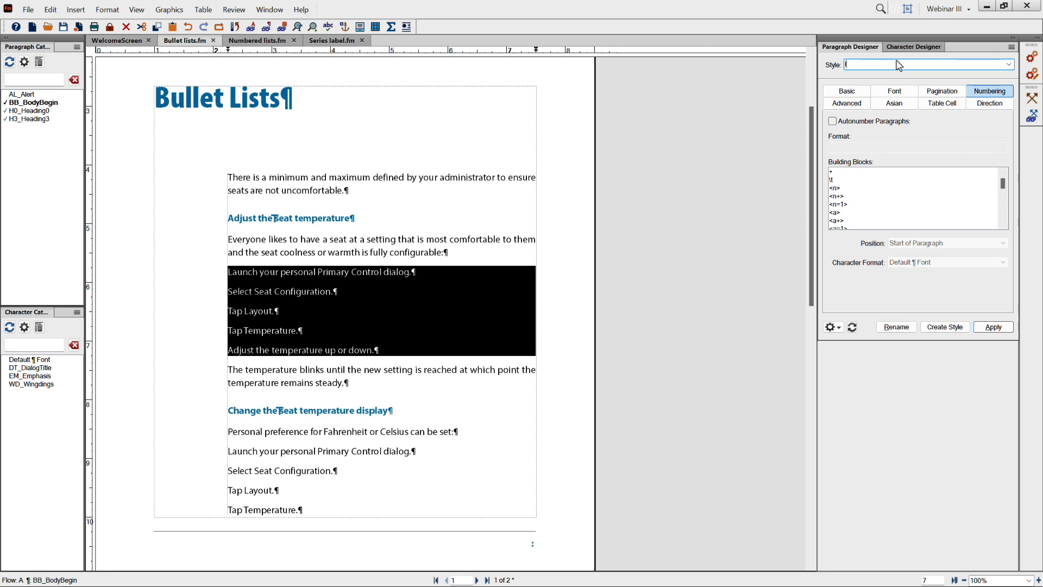
pyautogui.press('BackSpace')
pyautogui.write('l')
pyautogui.click(945, 327)
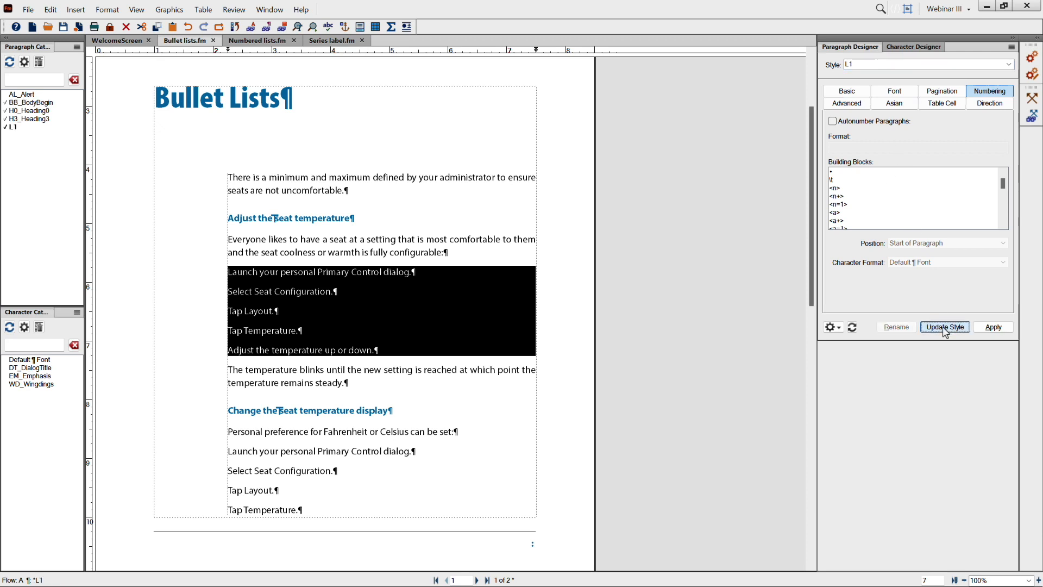
# Enable autonumbering for the L1 style with a bullet (•) as its format, and update the style.
pyautogui.click(833, 121)
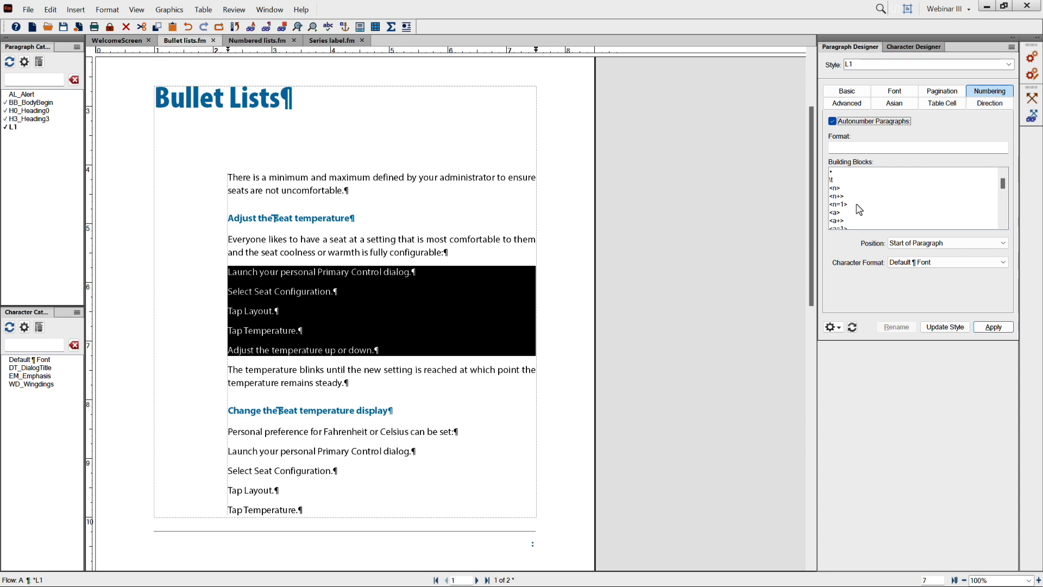
pyautogui.click(835, 173)
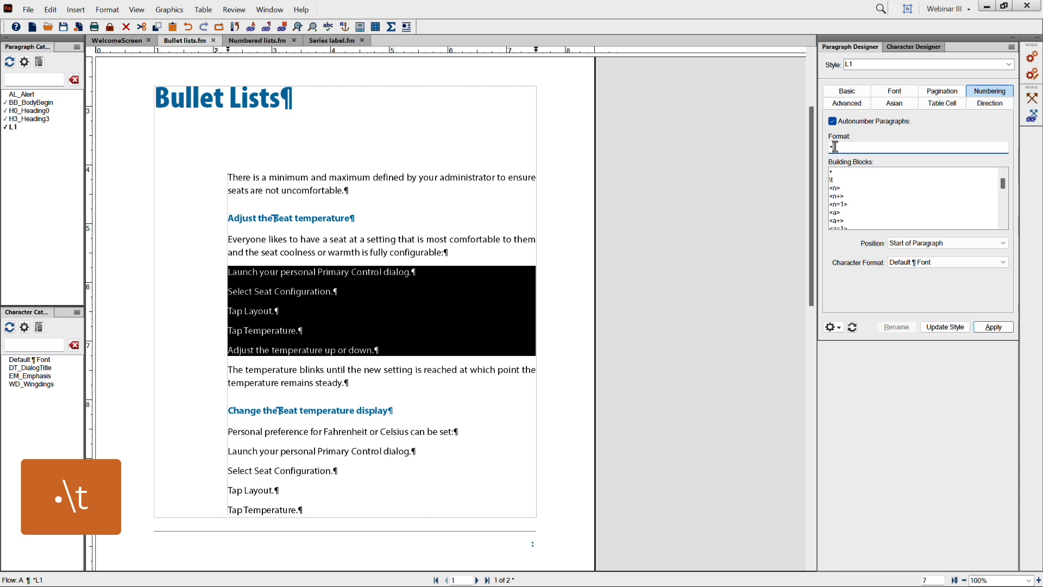
pyautogui.click(947, 329)
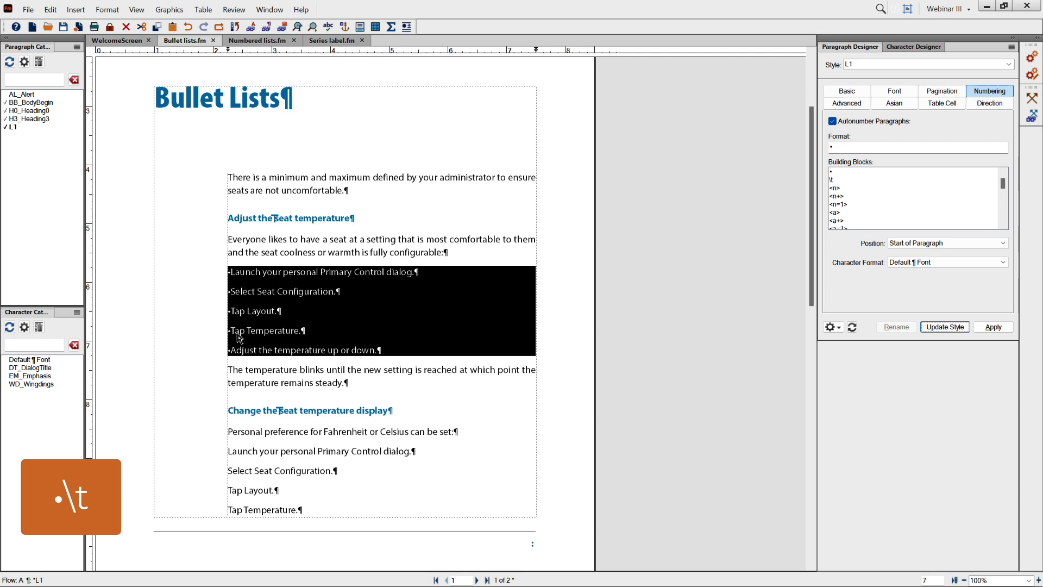
# Add a tab (\t) after the bullet in the L1 autonumber format and update the style.
pyautogui.click(844, 147)
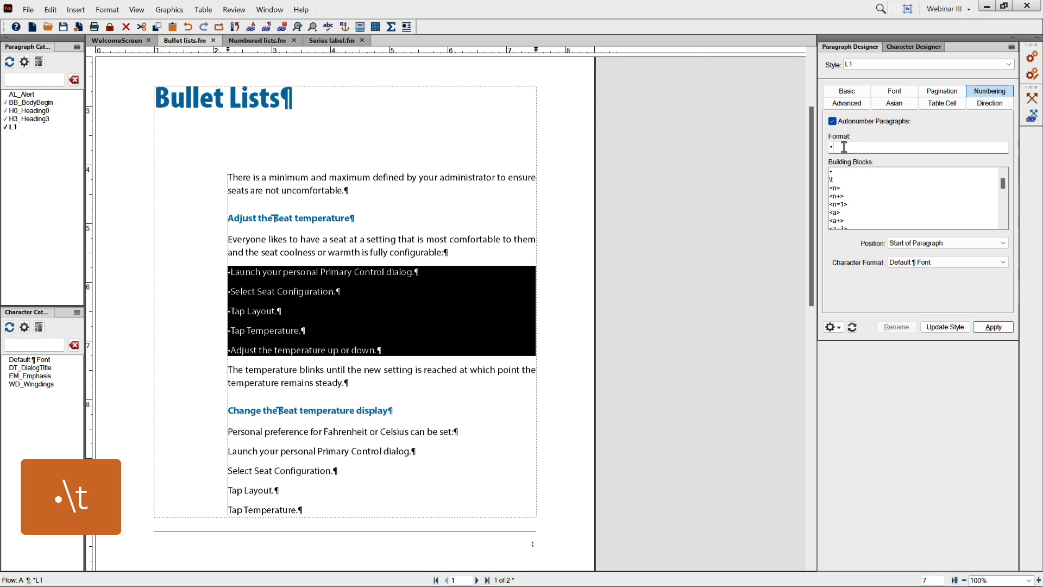
pyautogui.click(833, 180)
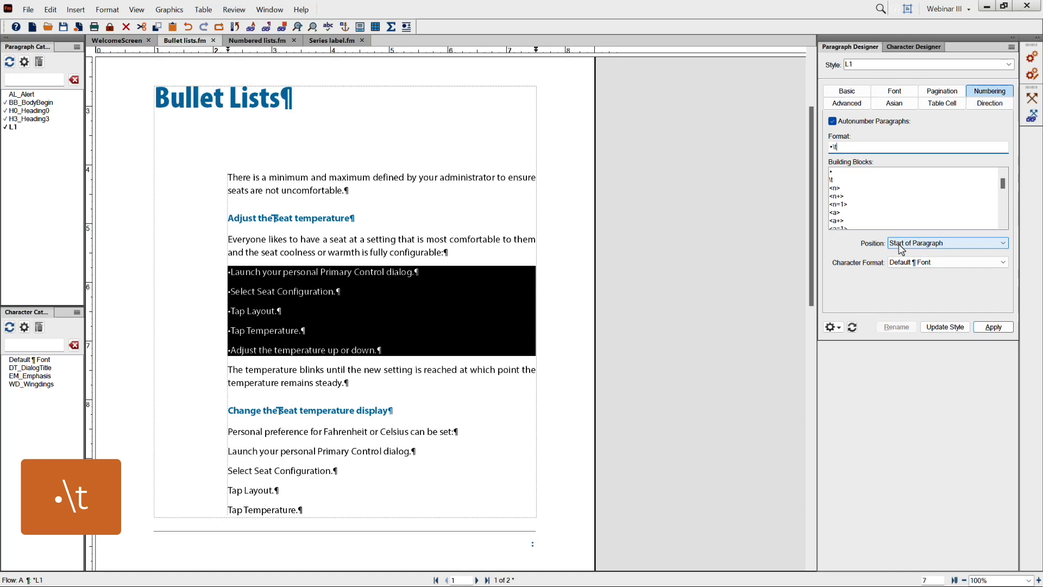
pyautogui.click(953, 330)
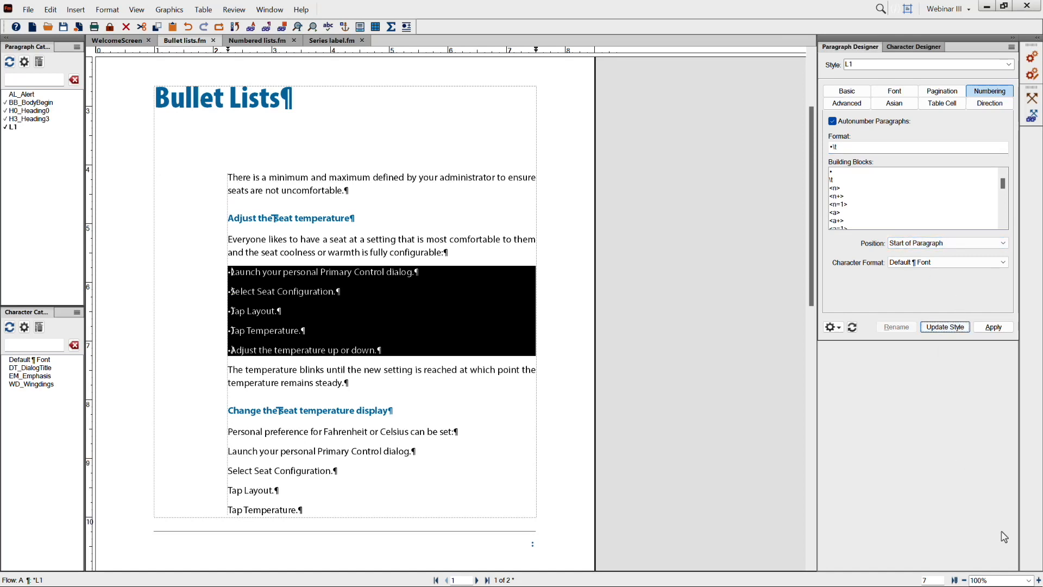
# Hide the text symbols to examine the spacing of the L1 bullets, and show the symbols again.
pyautogui.click(1038, 581)
pyautogui.click(1038, 580)
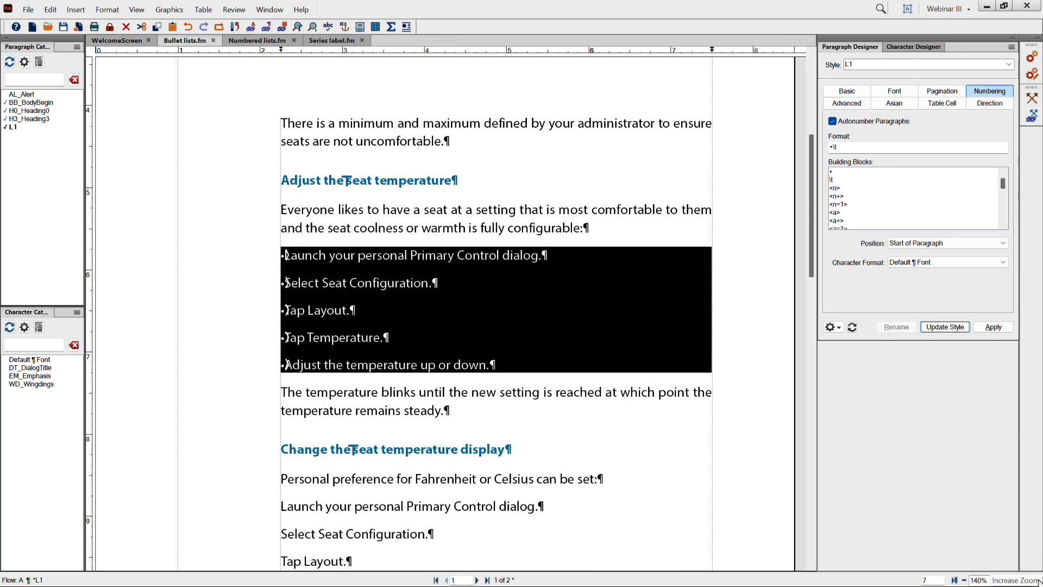
pyautogui.click(1038, 581)
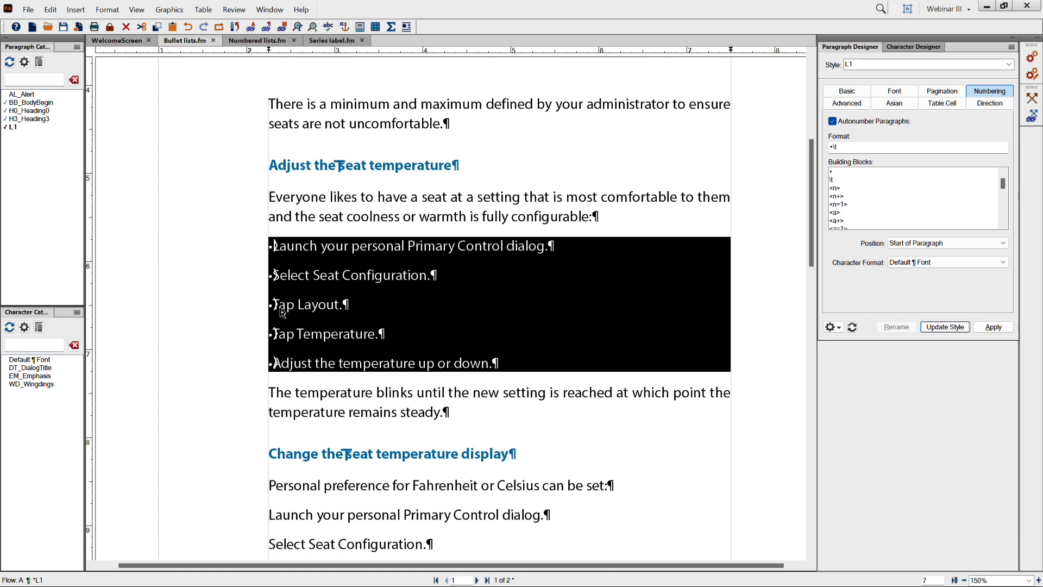
pyautogui.click(136, 9)
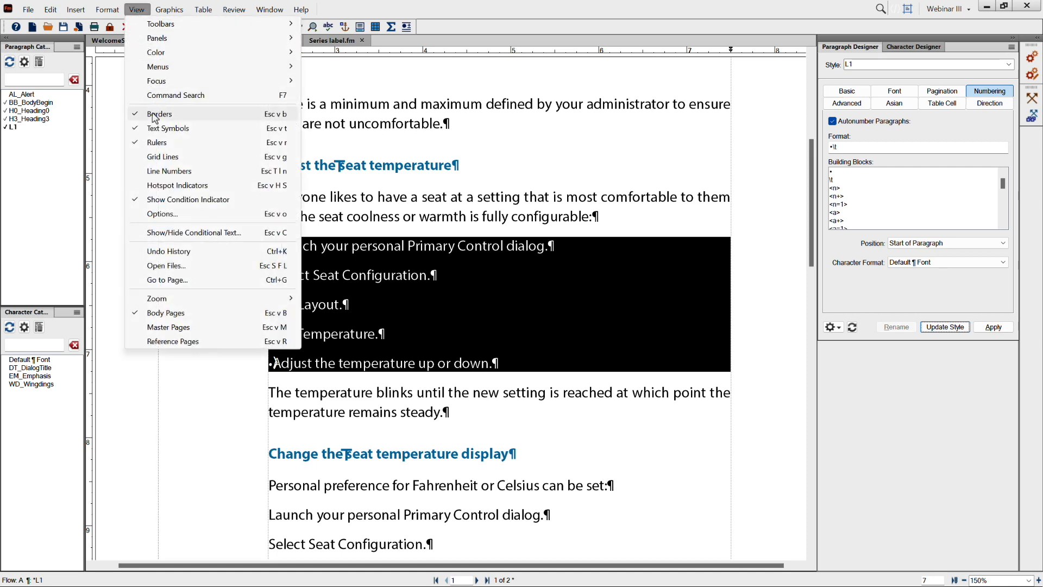
pyautogui.click(154, 131)
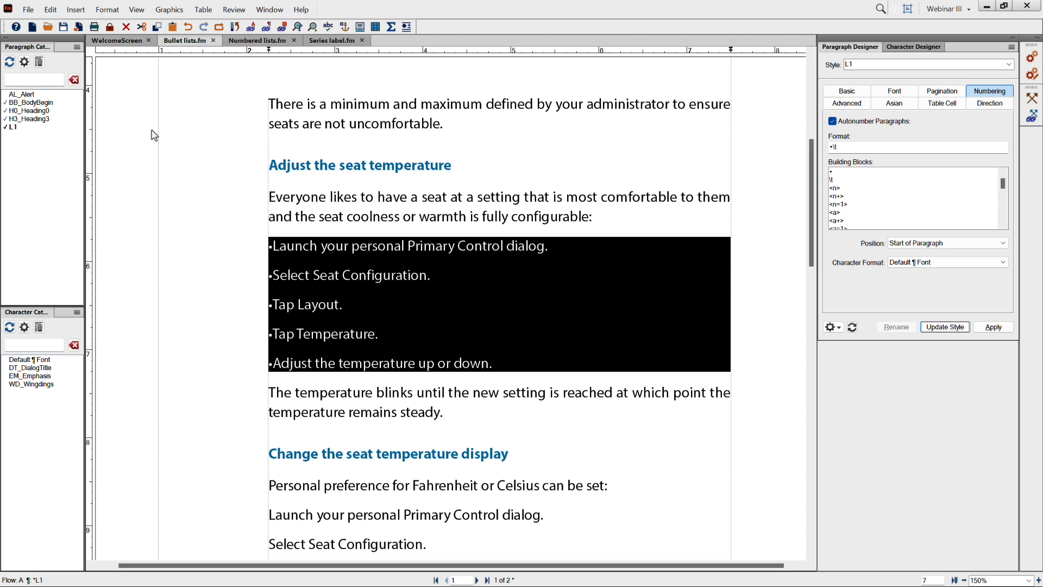
pyautogui.click(136, 9)
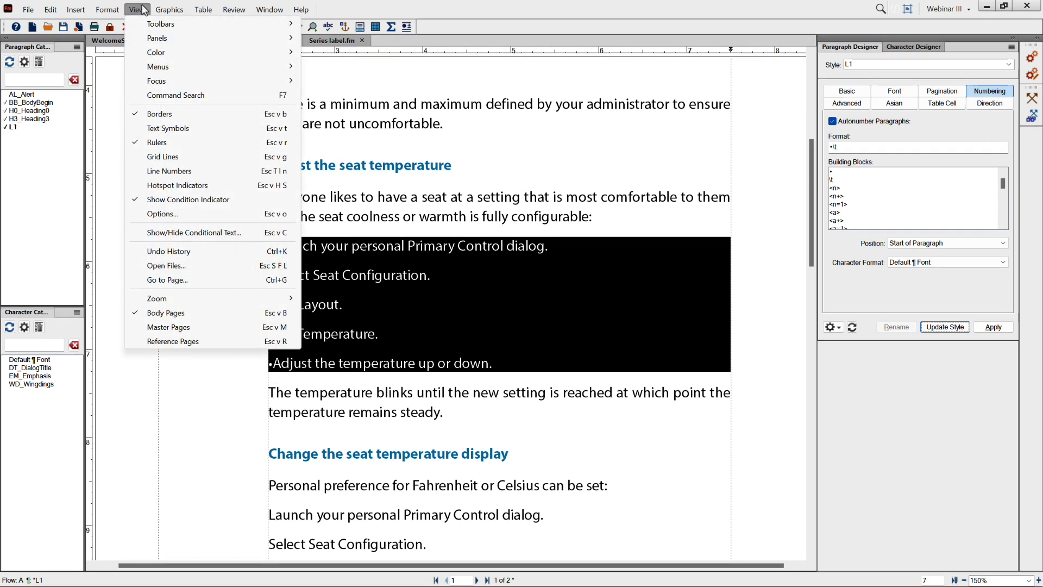
pyautogui.click(147, 131)
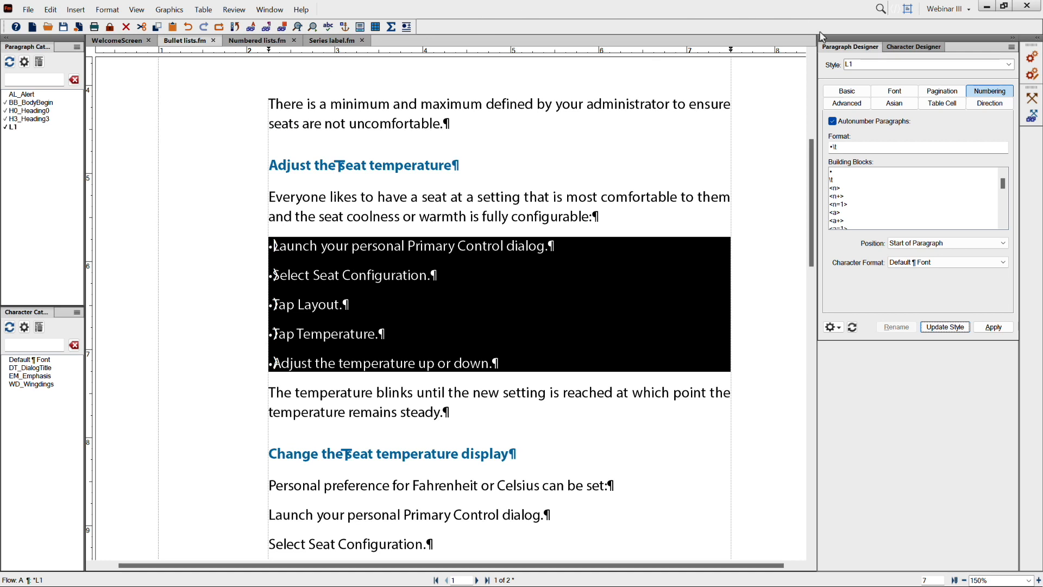
# Set the L1 style's first-line indent to 0.25" and update the style.
pyautogui.click(843, 95)
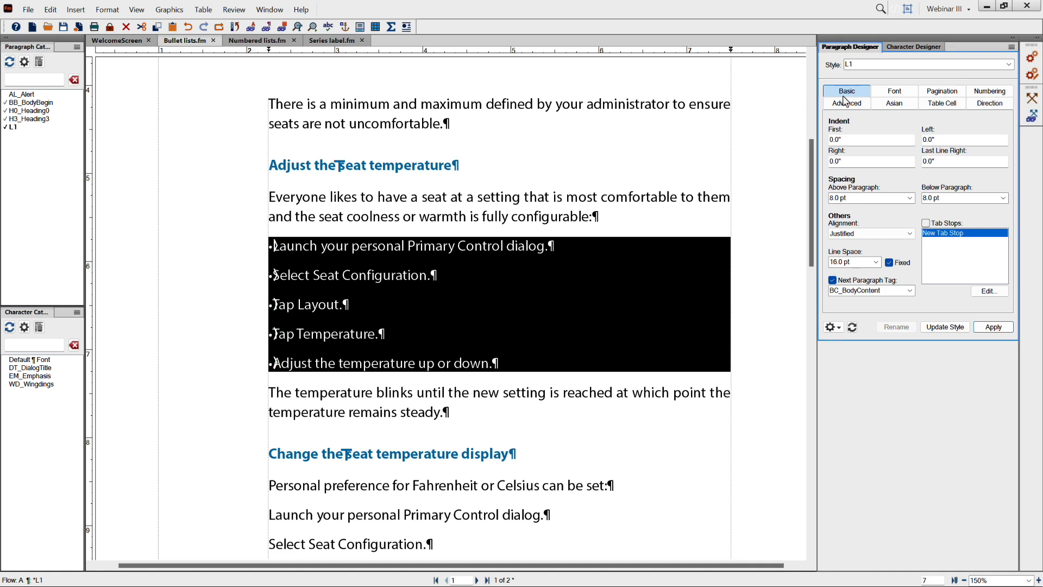
pyautogui.doubleClick(844, 140)
pyautogui.press('BackSpace')
pyautogui.write('.25')
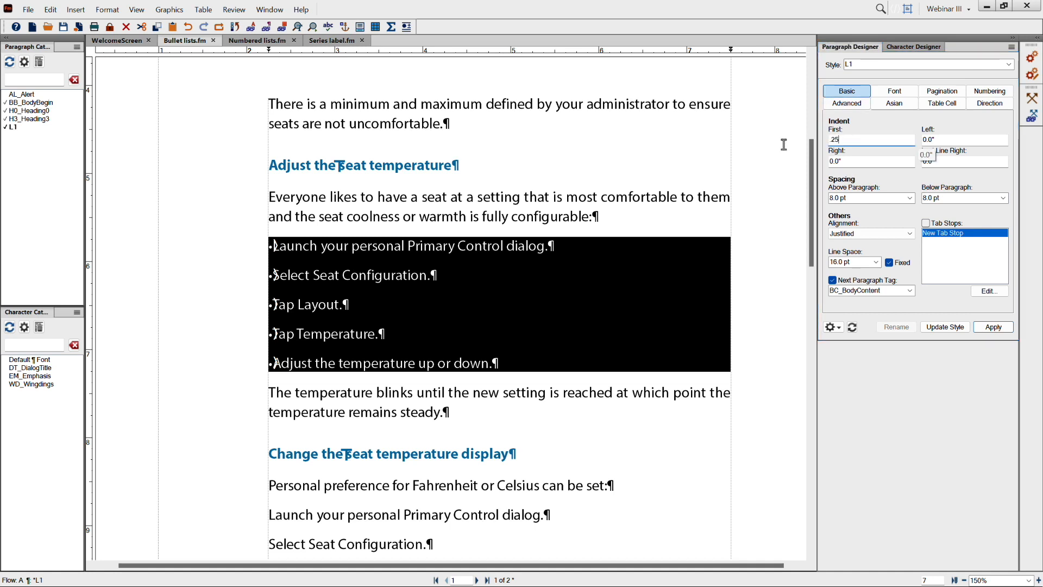
pyautogui.click(946, 327)
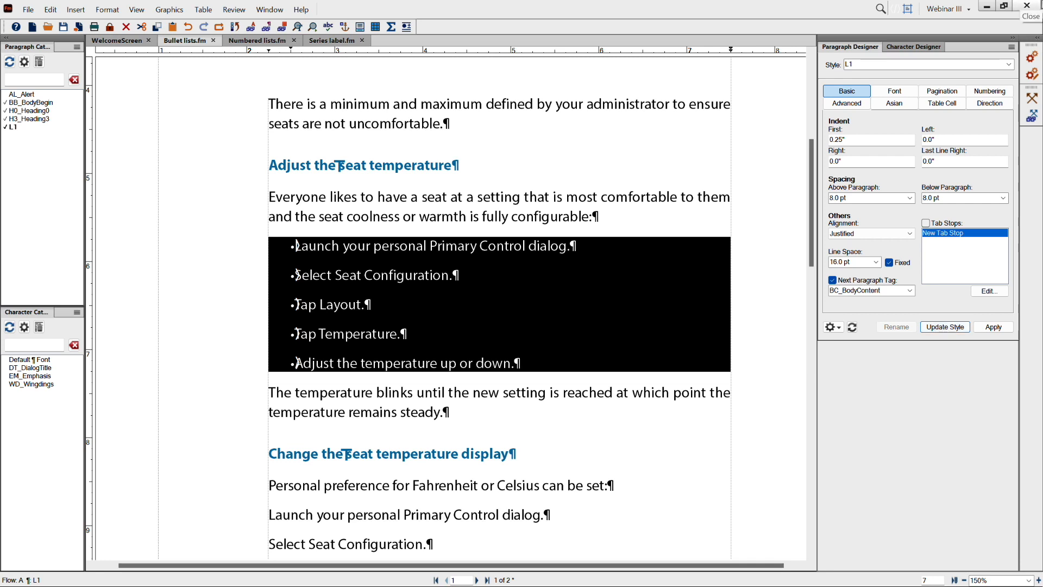
# Set the L1 left indent to 0.5", add a left-aligned tab stop at 0.5", and update the style.
pyautogui.moveTo(942, 141); pyautogui.dragTo(901, 137)
pyautogui.press('BackSpace')
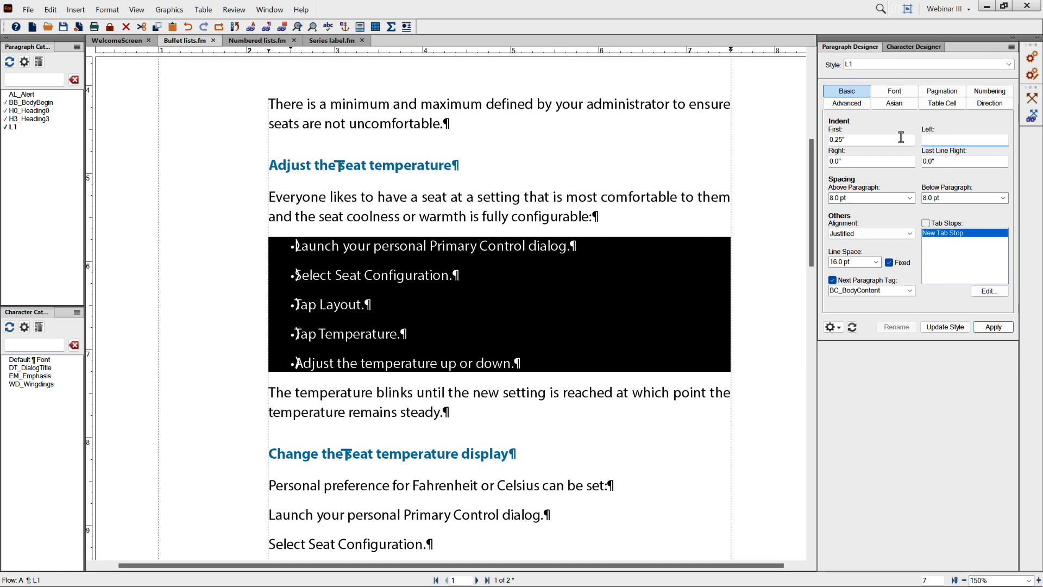
pyautogui.write('.5')
pyautogui.click(989, 291)
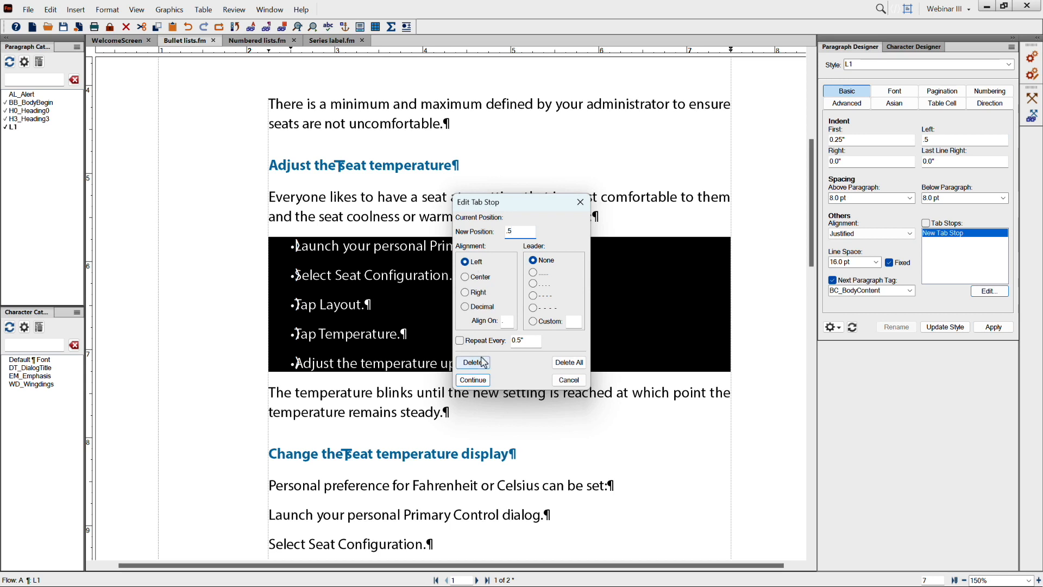
pyautogui.click(472, 380)
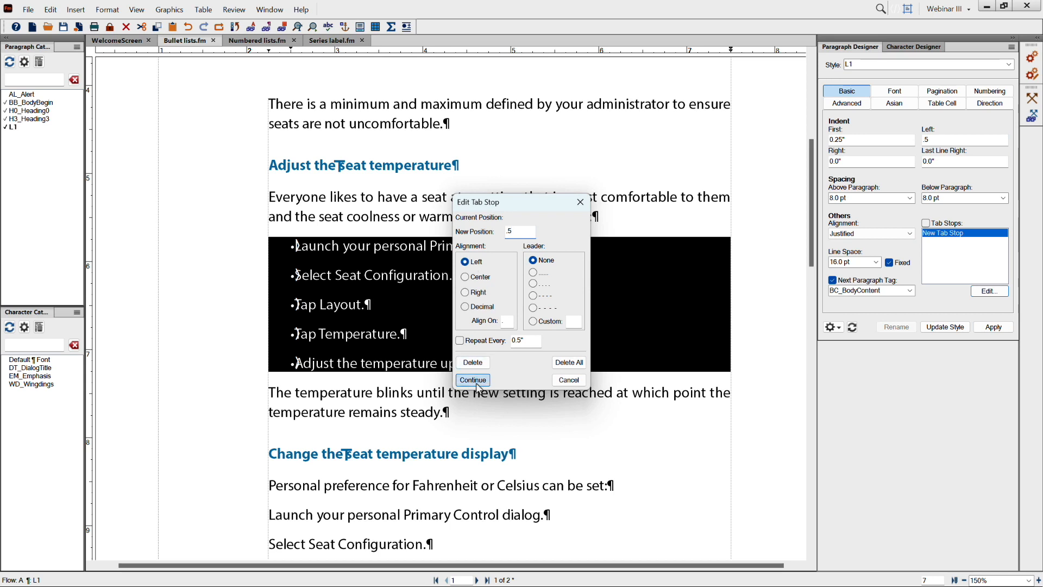
pyautogui.click(960, 330)
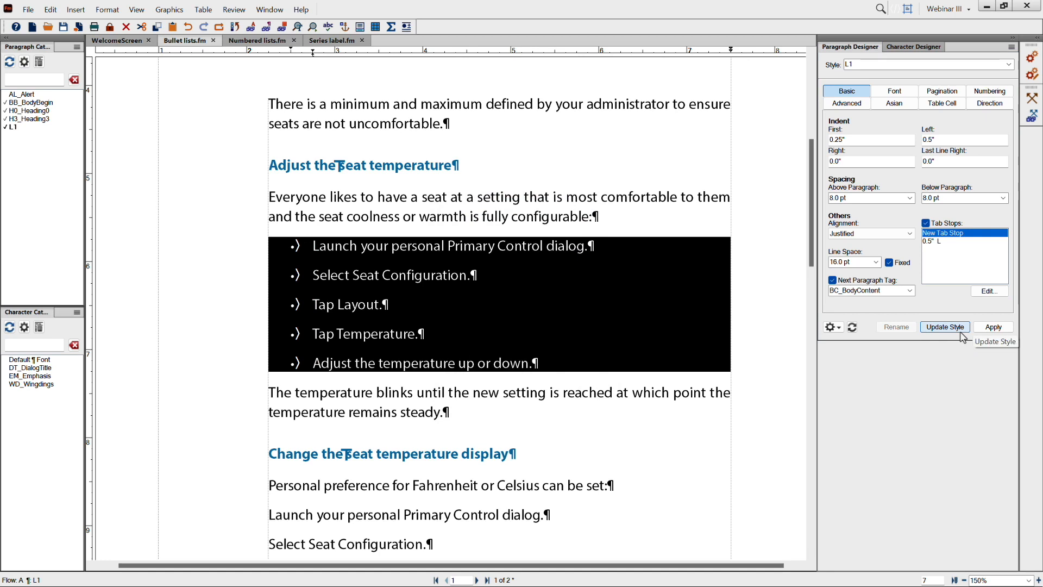
# Apply the L1 style to the paragraph beginning "The temperature blinks" and check the list with text symbols temporarily hidden.
pyautogui.click(372, 389)
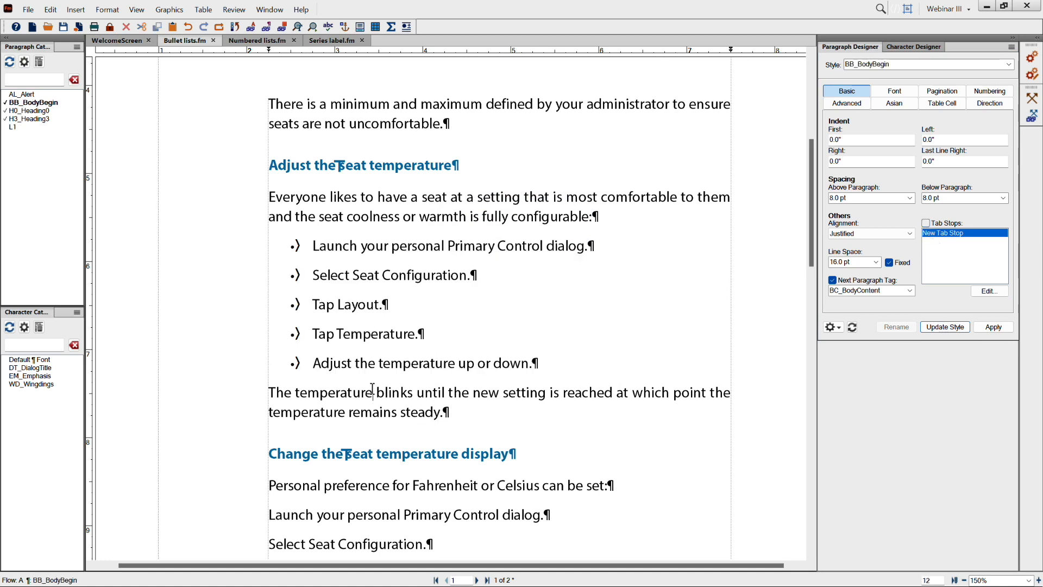
pyautogui.click(11, 128)
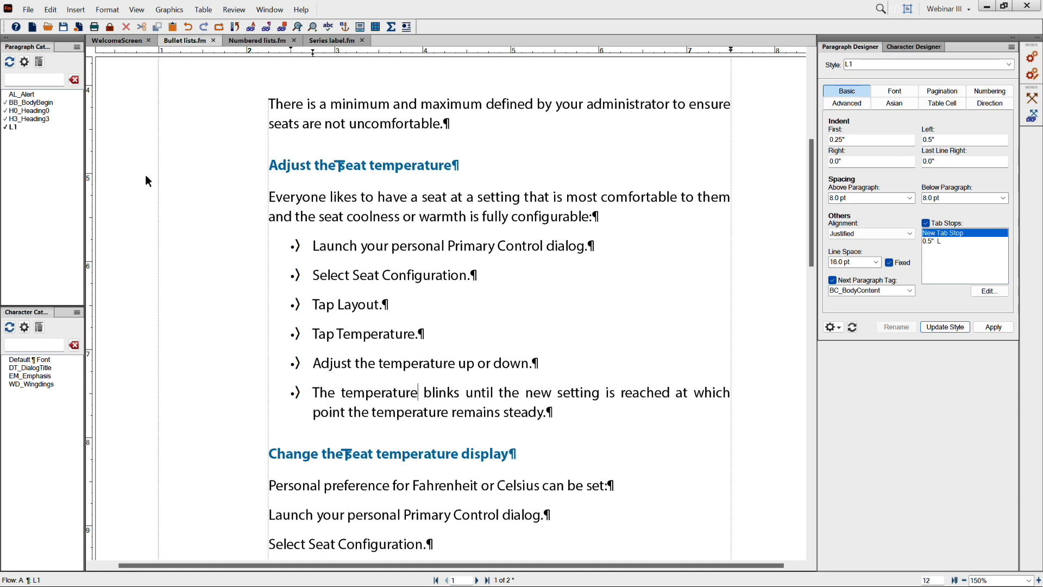
pyautogui.click(137, 10)
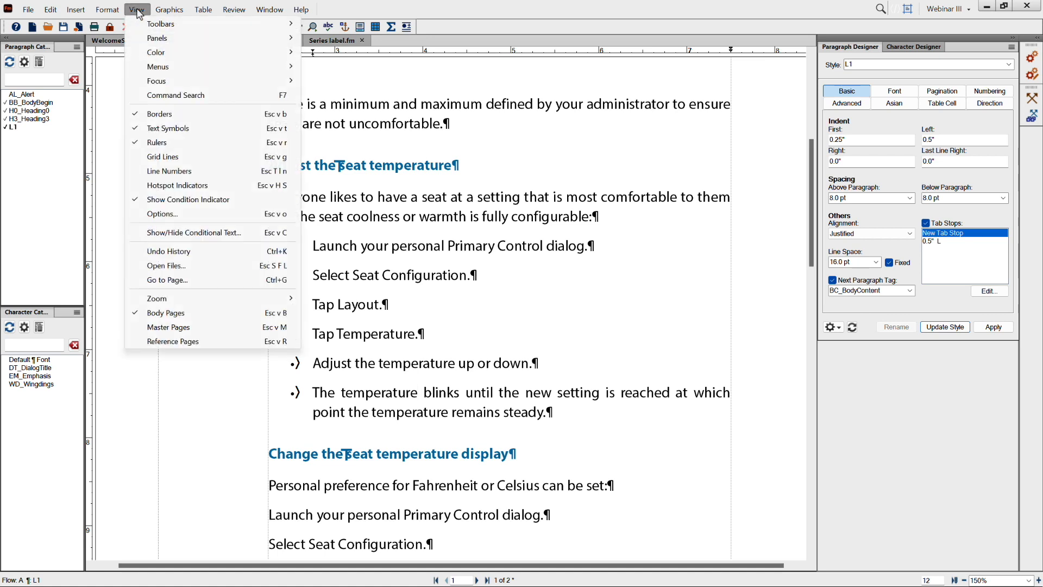
pyautogui.click(153, 129)
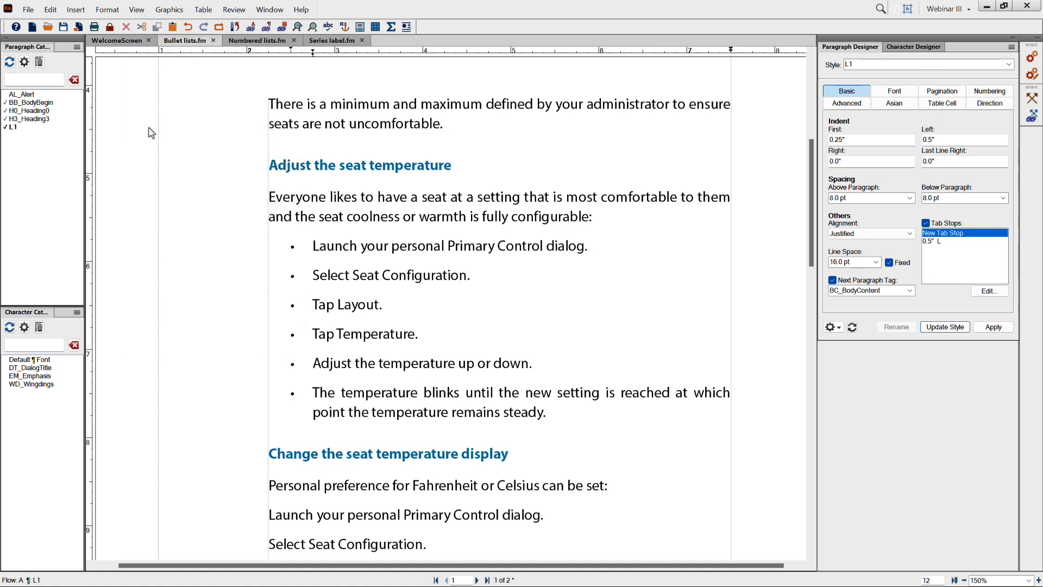
pyautogui.click(137, 10)
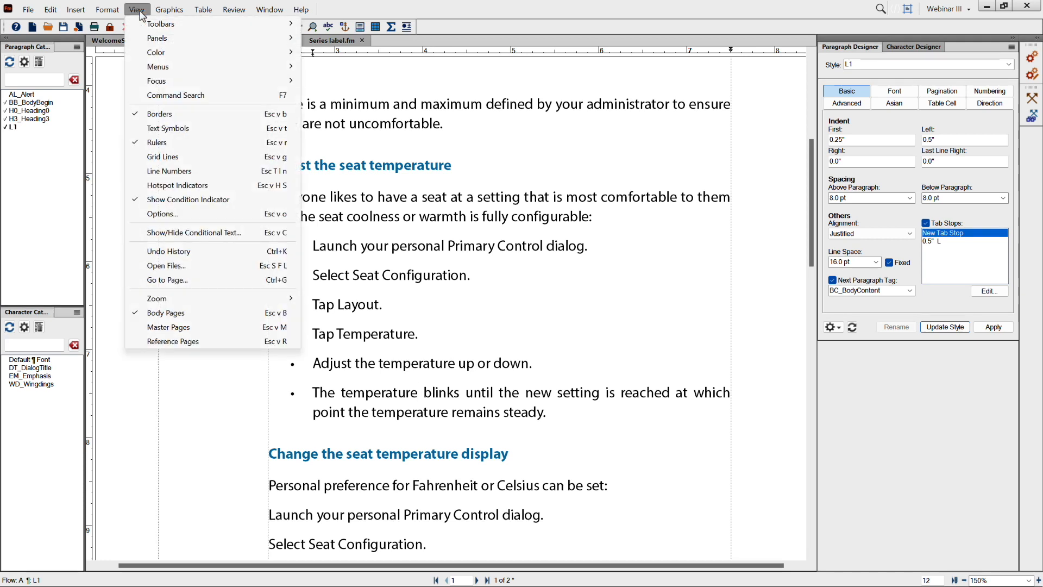
pyautogui.click(158, 130)
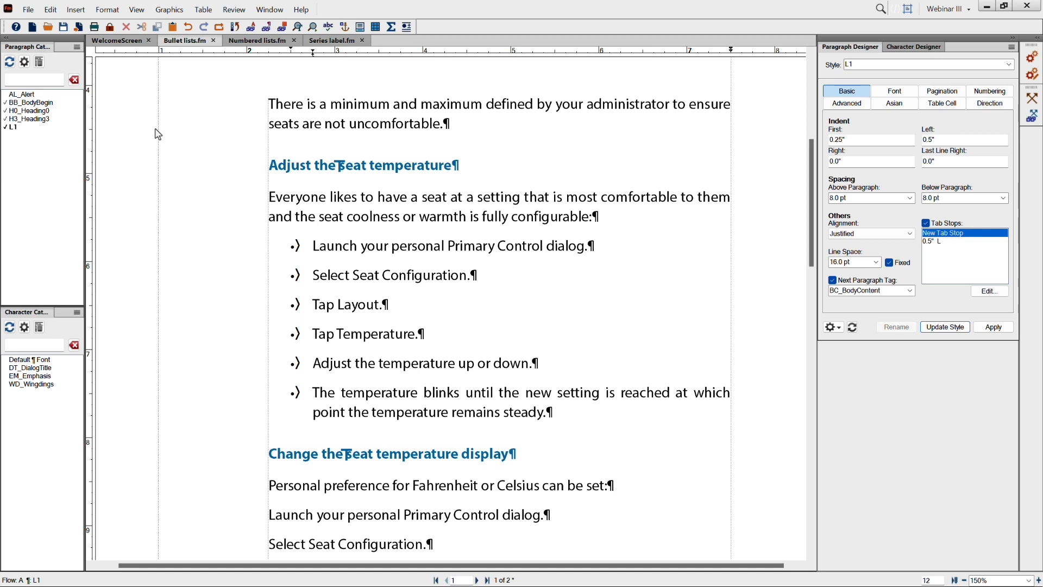
# Apply the L1 style to the four lines "Launch your personal Primary Control dialog" through "Tap Temperature" under "Change the seat temperature display".
pyautogui.scroll(-5, 158, 134)
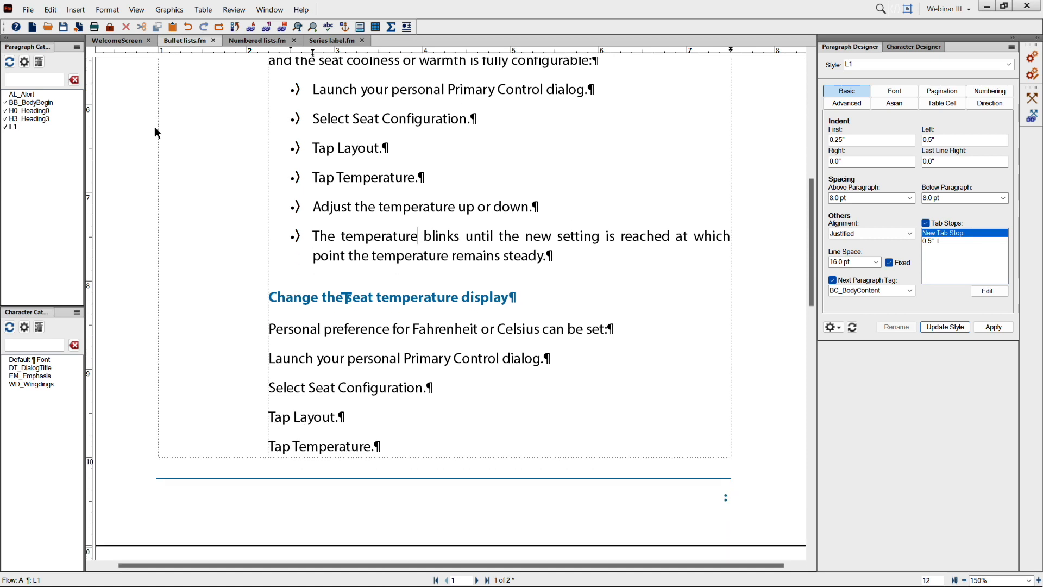
pyautogui.moveTo(291, 358); pyautogui.dragTo(338, 446)
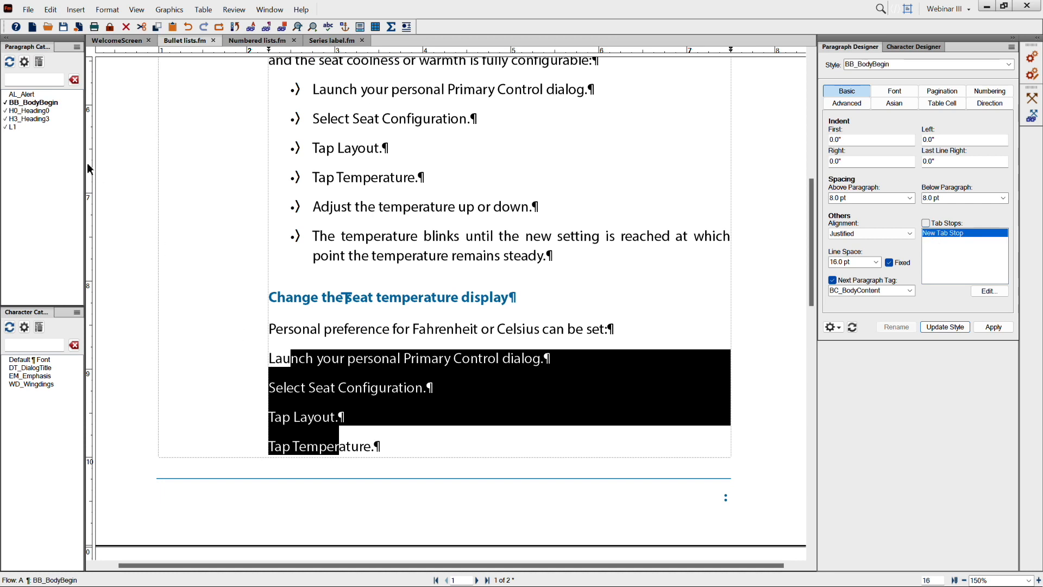
pyautogui.click(15, 129)
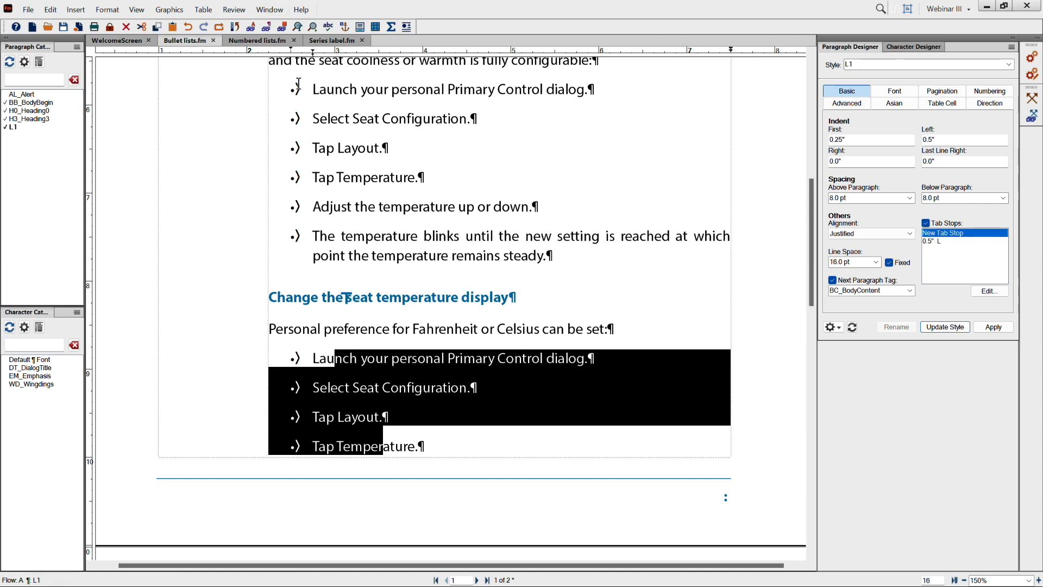
pyautogui.scroll(2, 299, 83)
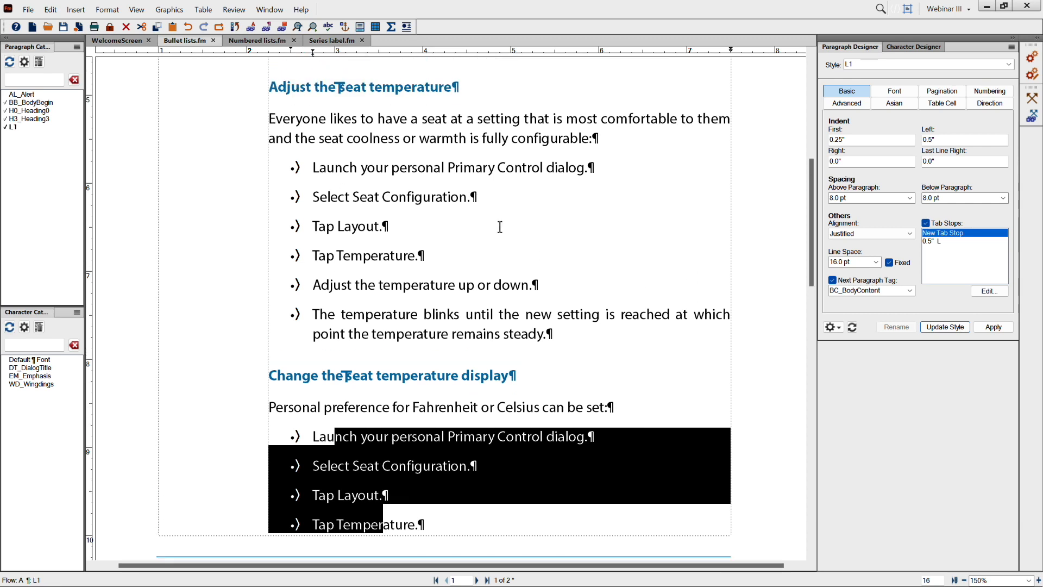
# Replace the bullet in the L1 autonumber format with a hyphen (-\t) and update the style.
pyautogui.click(1001, 97)
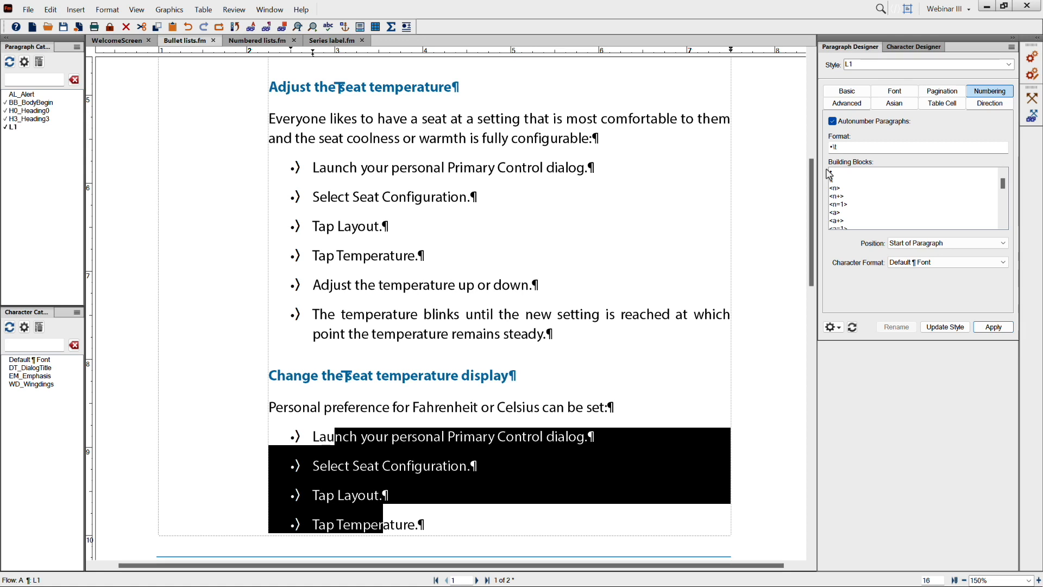
pyautogui.click(831, 147)
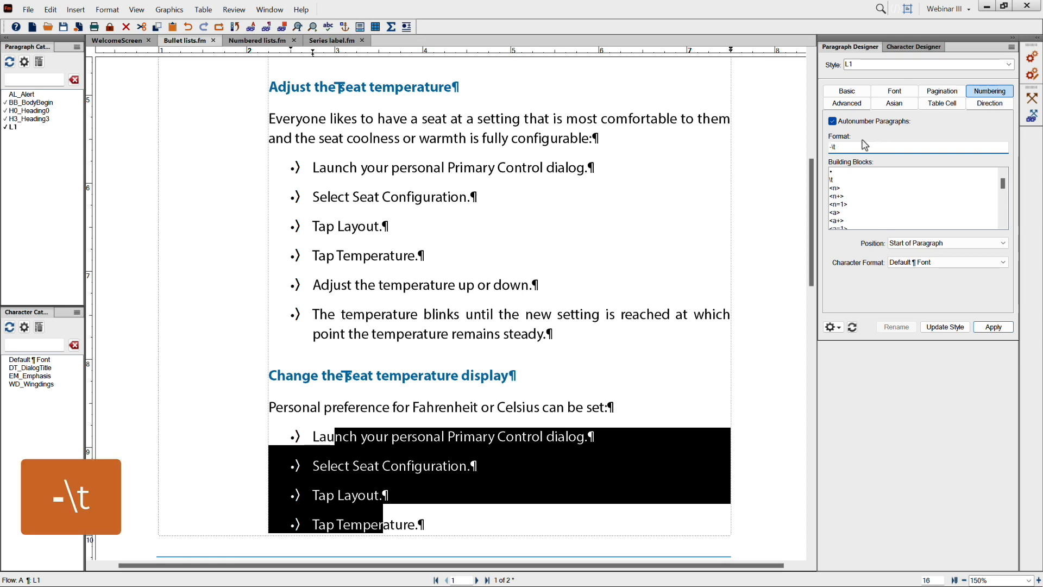
pyautogui.write('-')
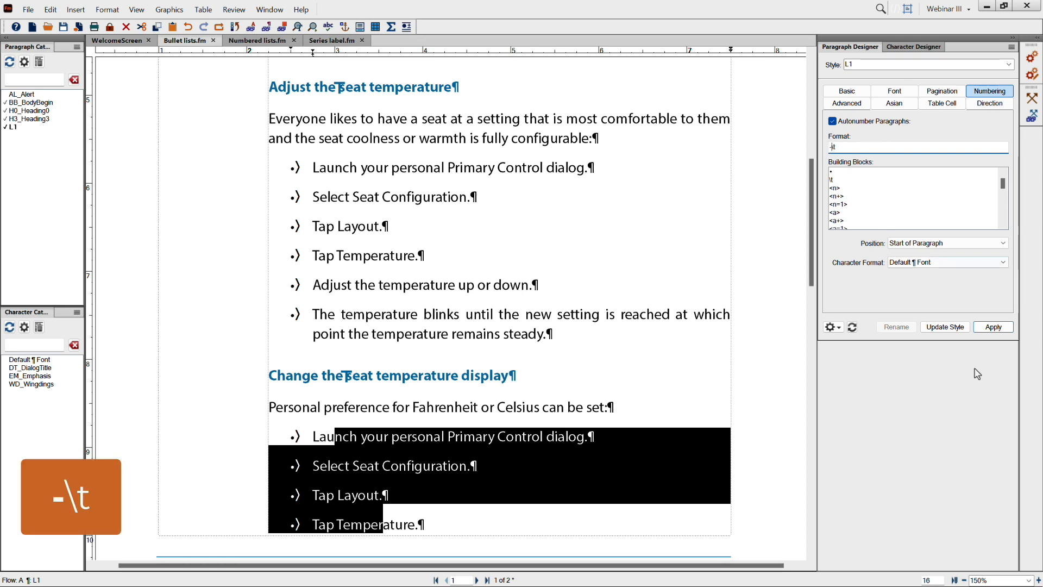
pyautogui.click(947, 328)
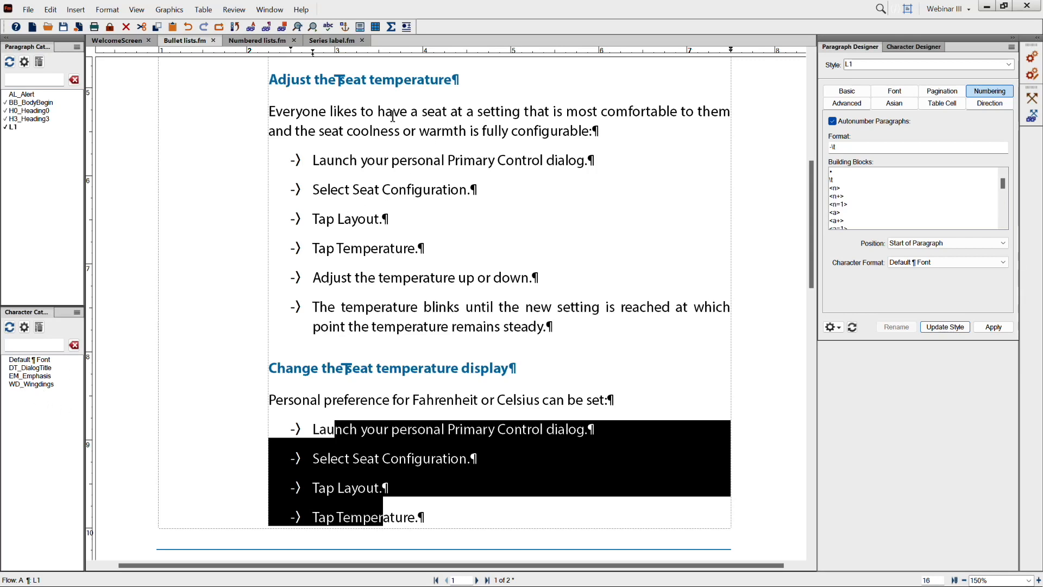
# Try the WD_Wingdings character style on "seat at a setting" and revert the text to Default ¶ Font.
pyautogui.moveTo(422, 111); pyautogui.dragTo(525, 111)
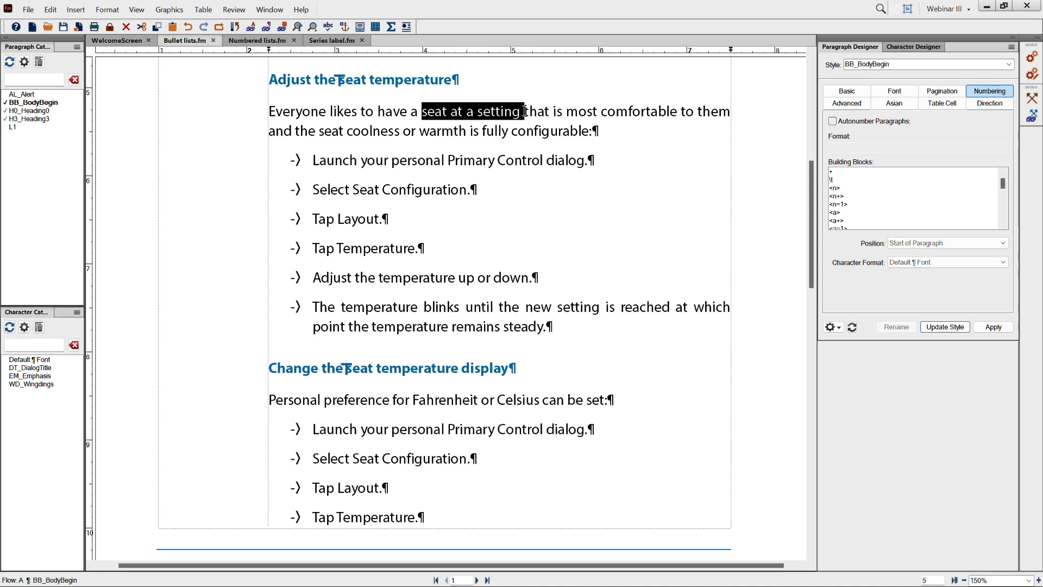
pyautogui.click(42, 385)
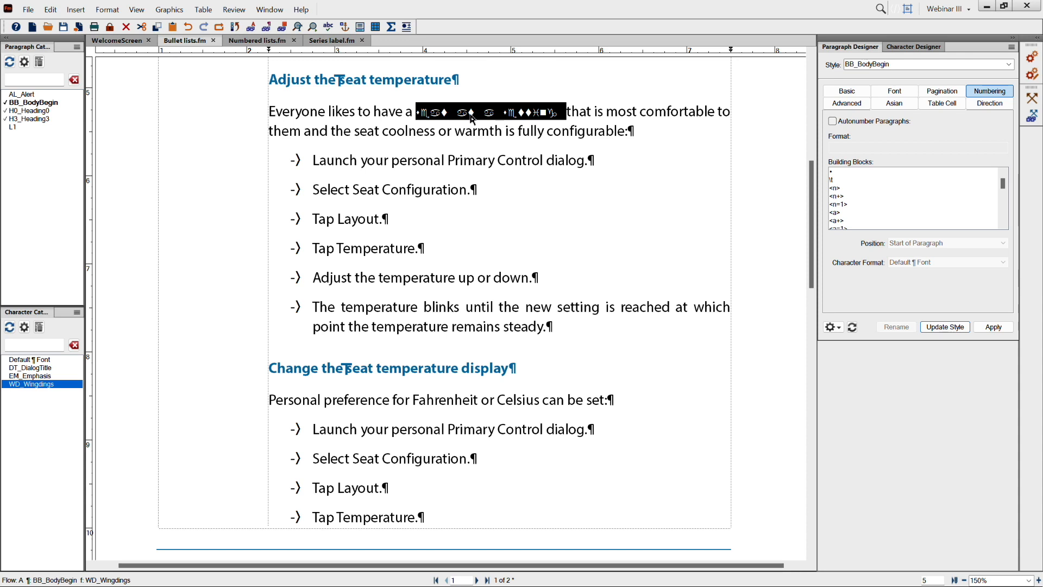
pyautogui.click(35, 360)
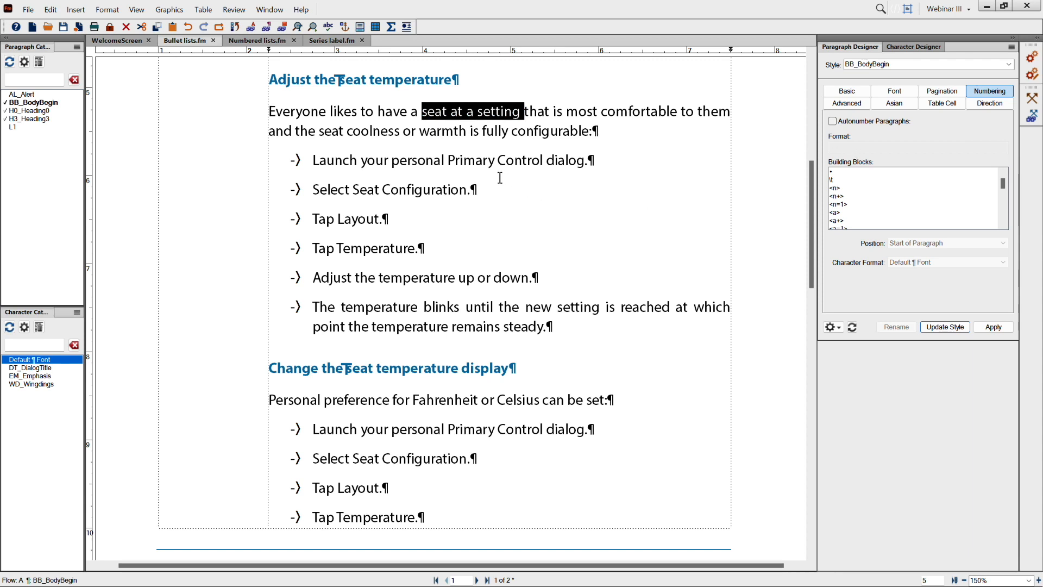
# Change the L1 autonumber format to t\t and update the style.
pyautogui.click(489, 160)
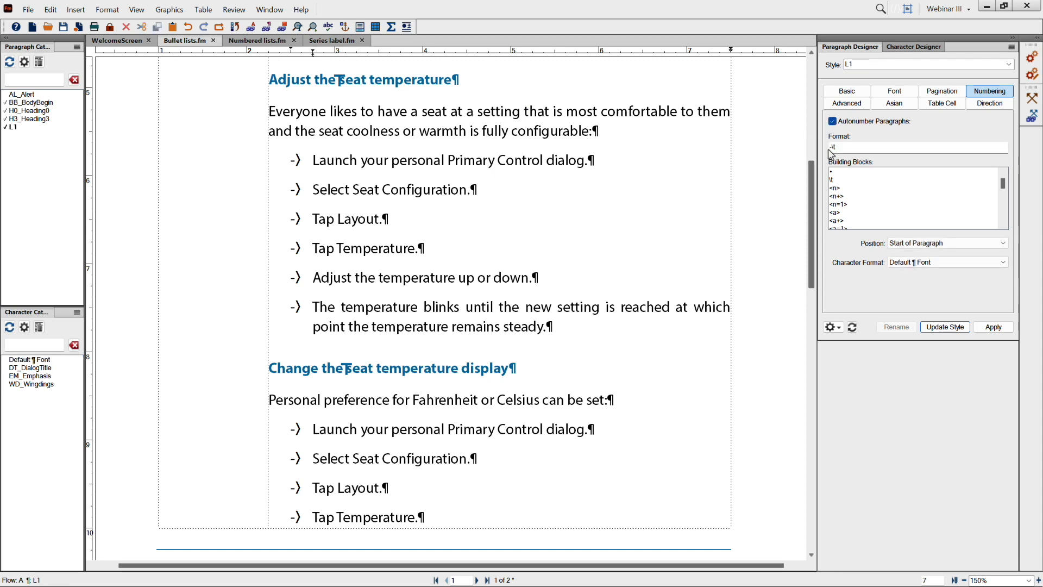
pyautogui.write('-')
pyautogui.click(830, 148)
pyautogui.press('Delete')
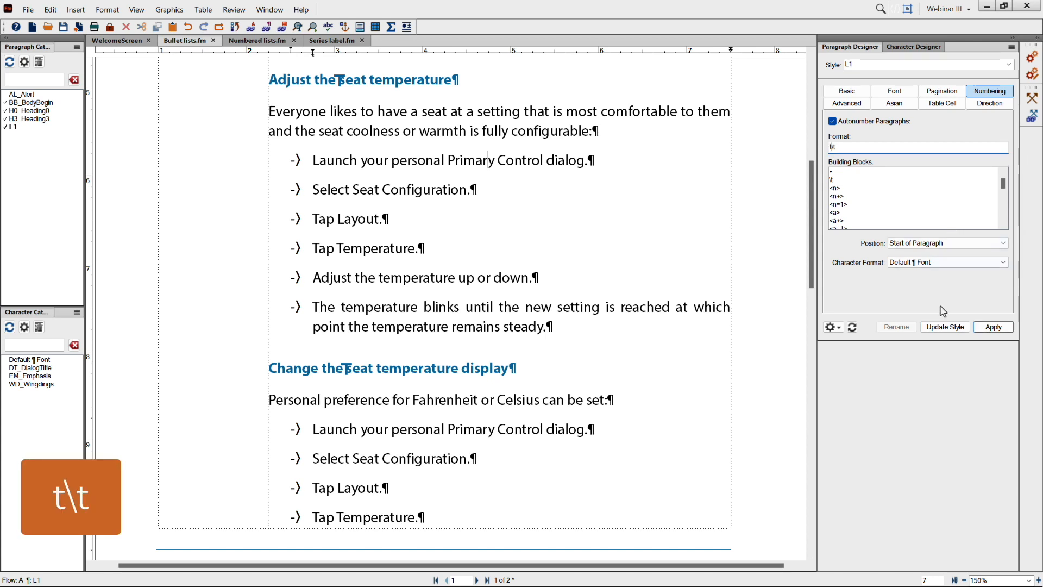
pyautogui.click(941, 328)
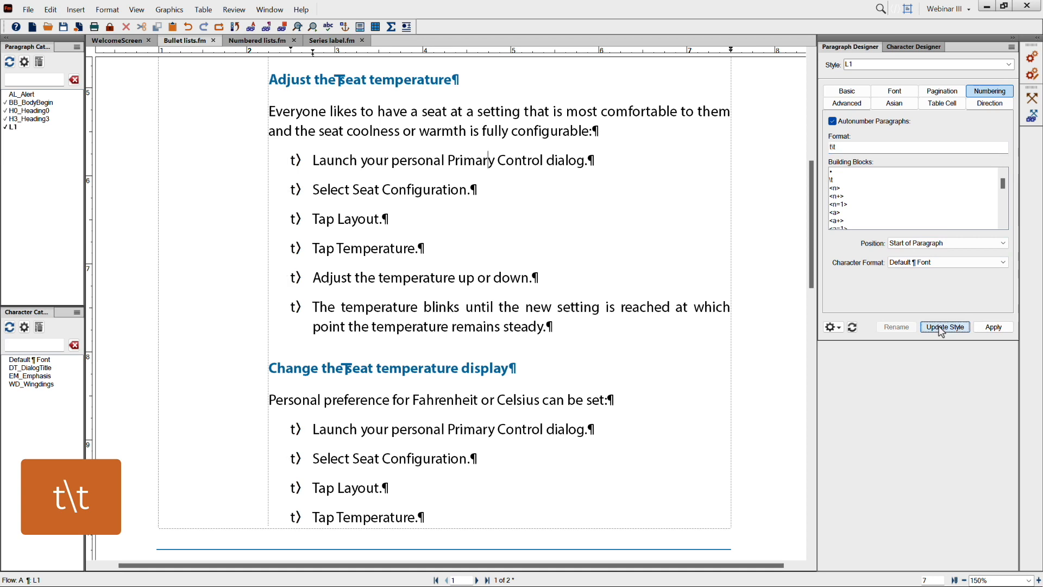
# Set the L1 autonumber's character format to WD_Wingdings and its format to n\t, updating the style with each change.
pyautogui.click(906, 263)
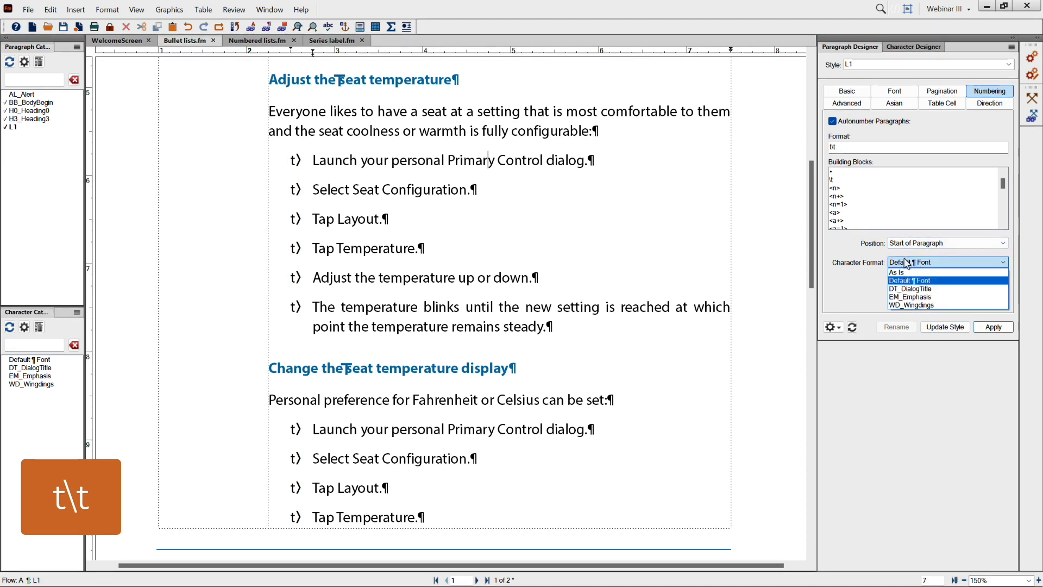
pyautogui.click(897, 306)
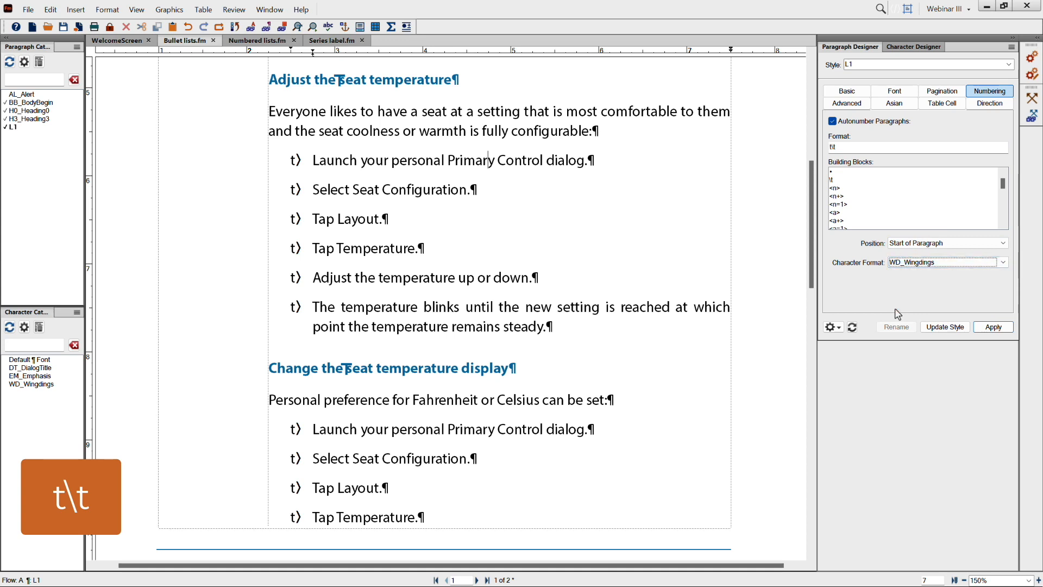
pyautogui.click(945, 327)
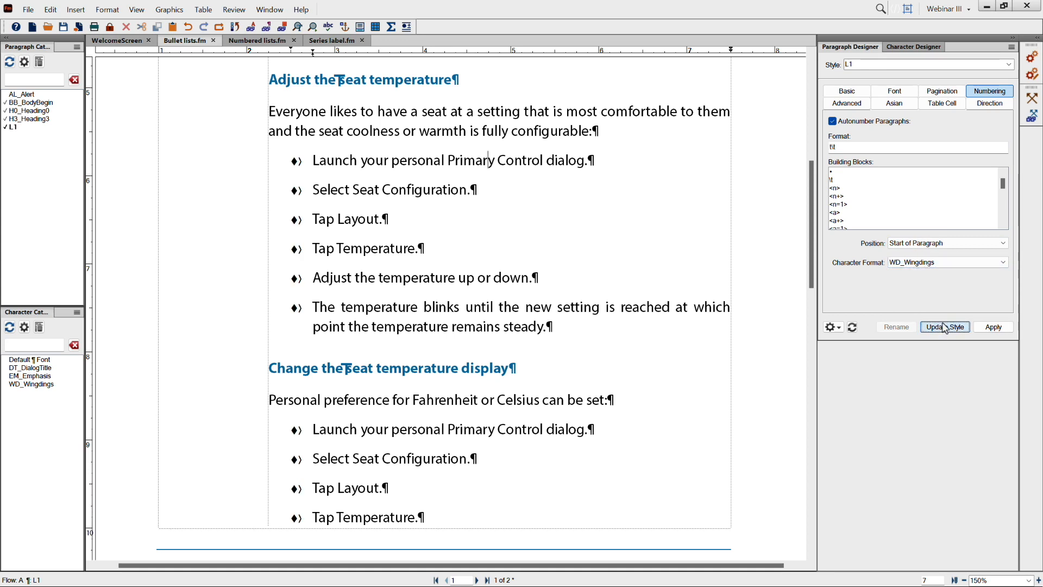
pyautogui.click(831, 147)
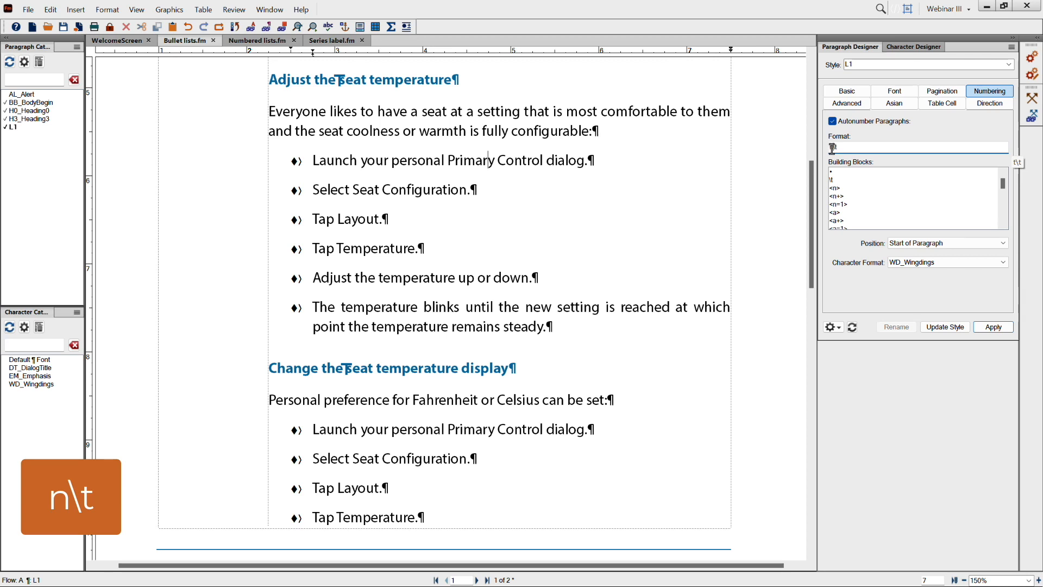
pyautogui.click(946, 328)
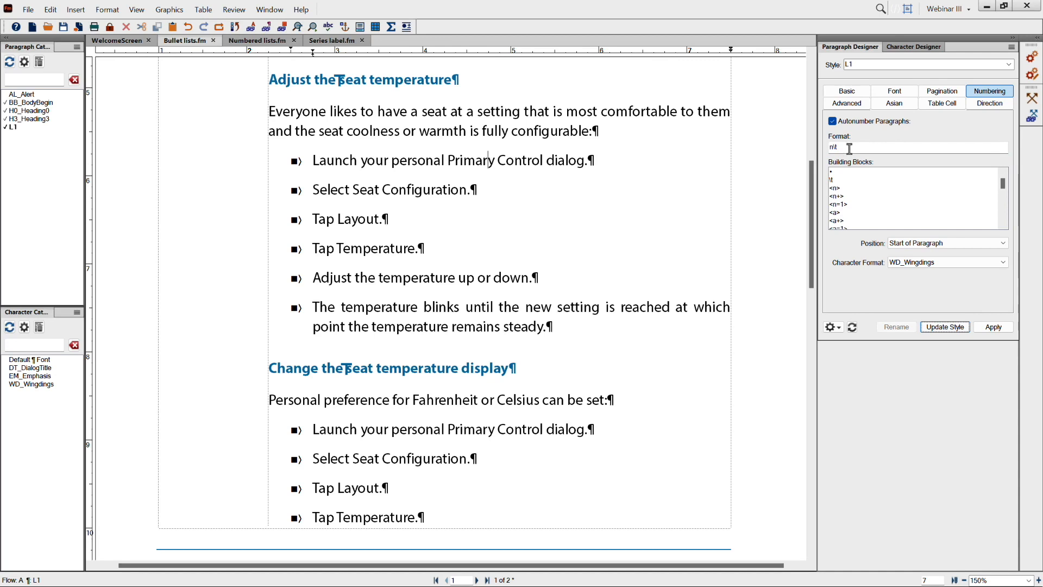
# Try o\t as the L1 autonumber format, update the style, and restore n\t with another style update.
pyautogui.click(832, 148)
pyautogui.press('BackSpace')
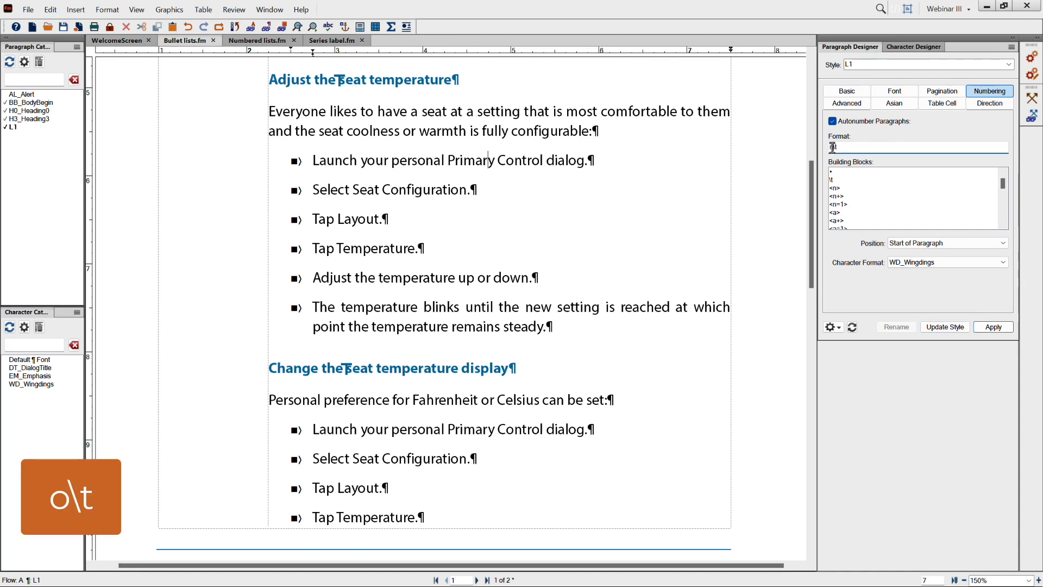
pyautogui.write('o')
pyautogui.click(936, 328)
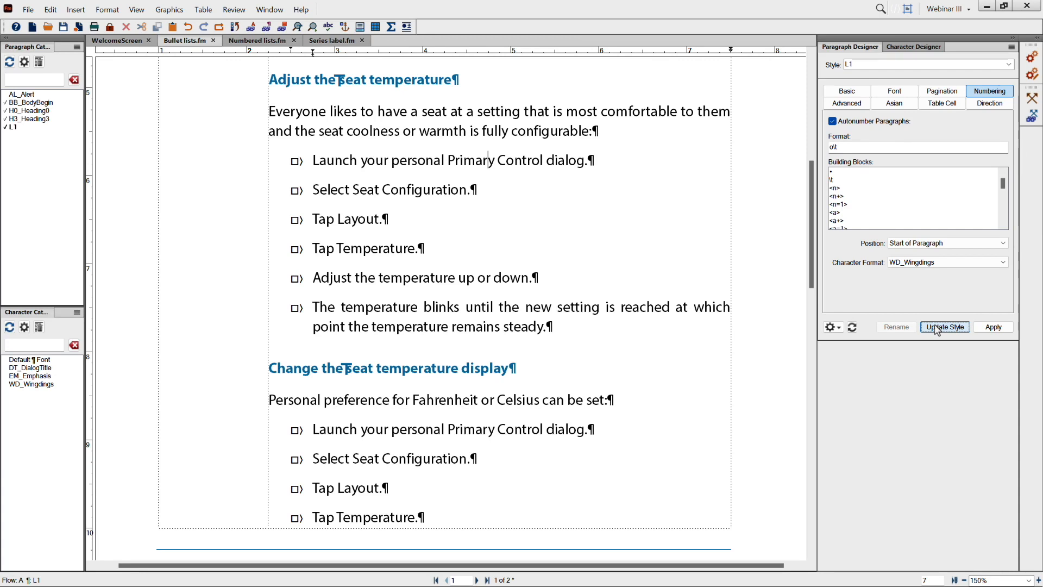
pyautogui.click(833, 145)
pyautogui.press('BackSpace')
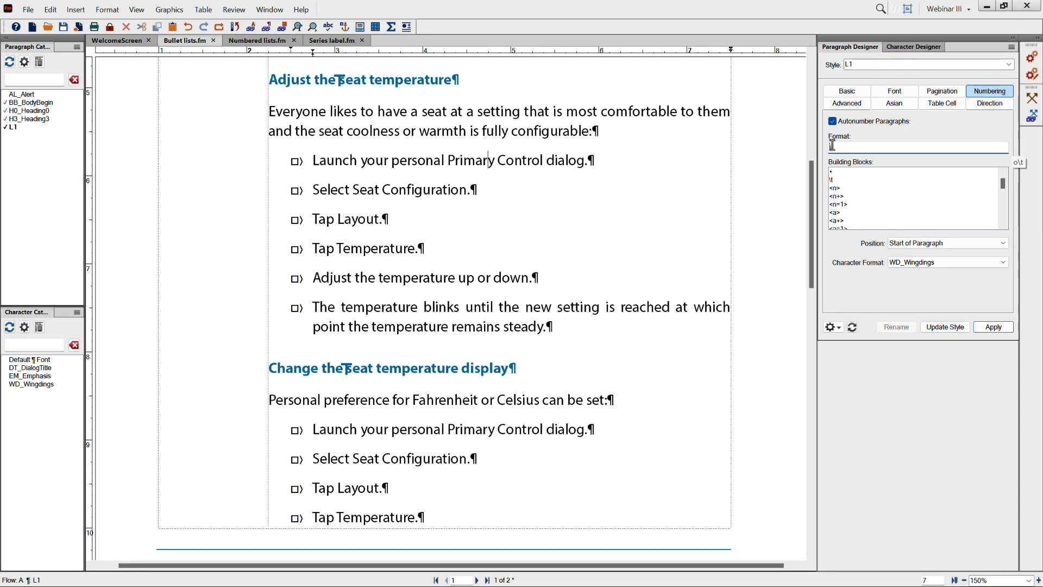
pyautogui.write('n\\t')
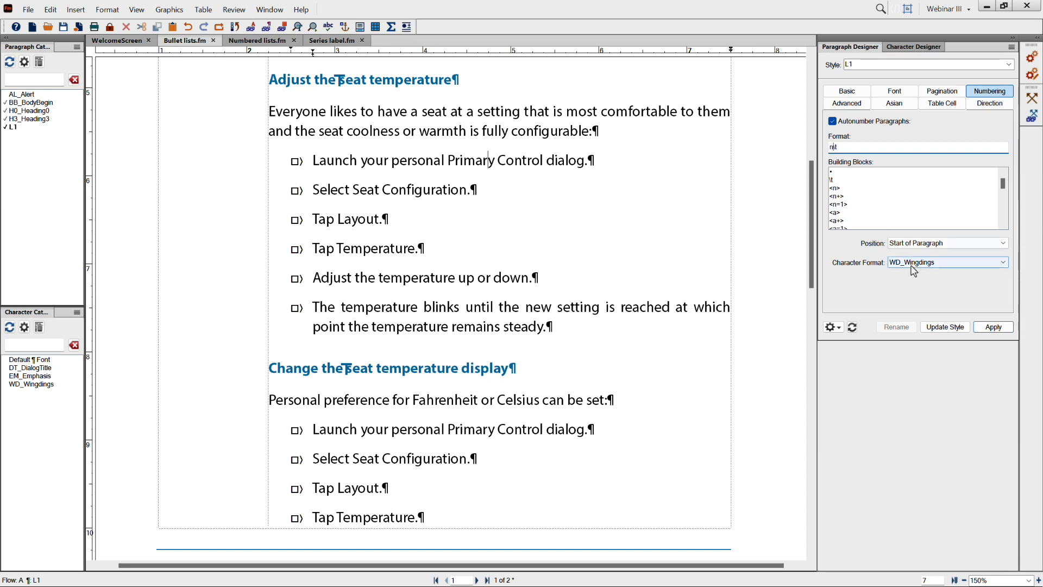
pyautogui.click(942, 328)
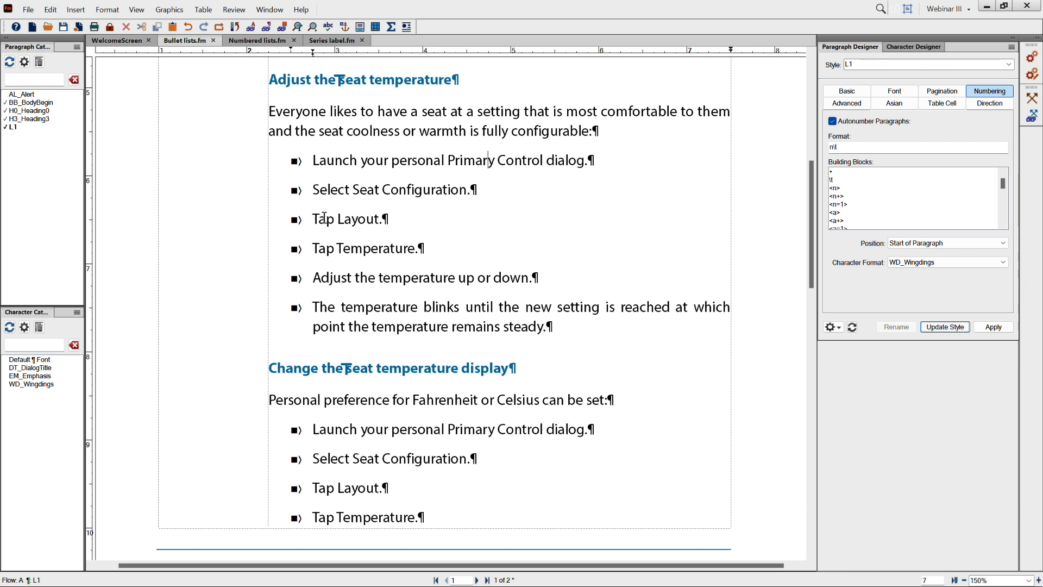
# Create a paragraph style named L2 from the "Tap Layout." and "Tap Temperature." lines under "Adjust the seat temperature".
pyautogui.moveTo(325, 218); pyautogui.dragTo(352, 249)
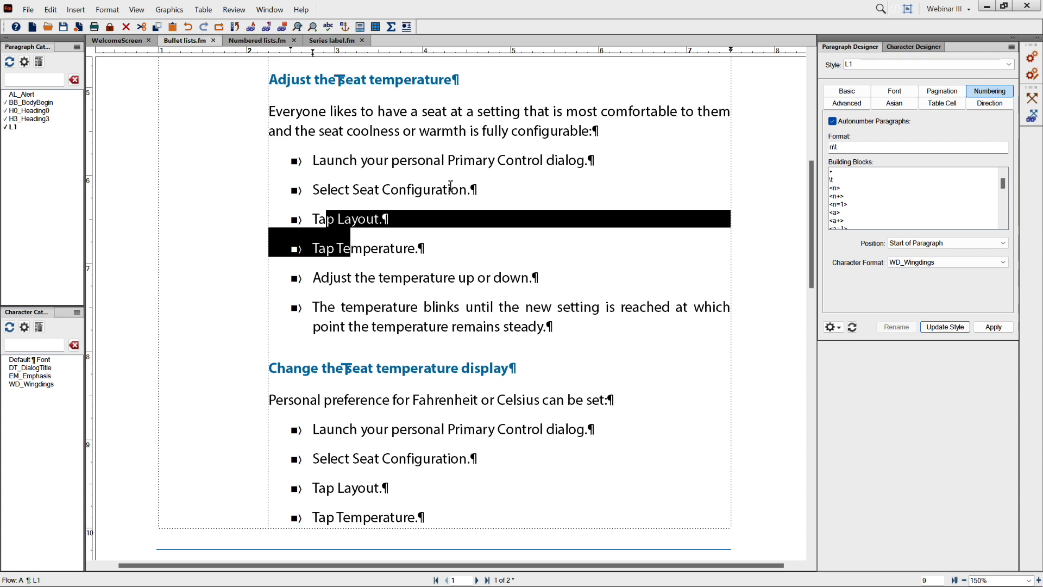
pyautogui.click(855, 66)
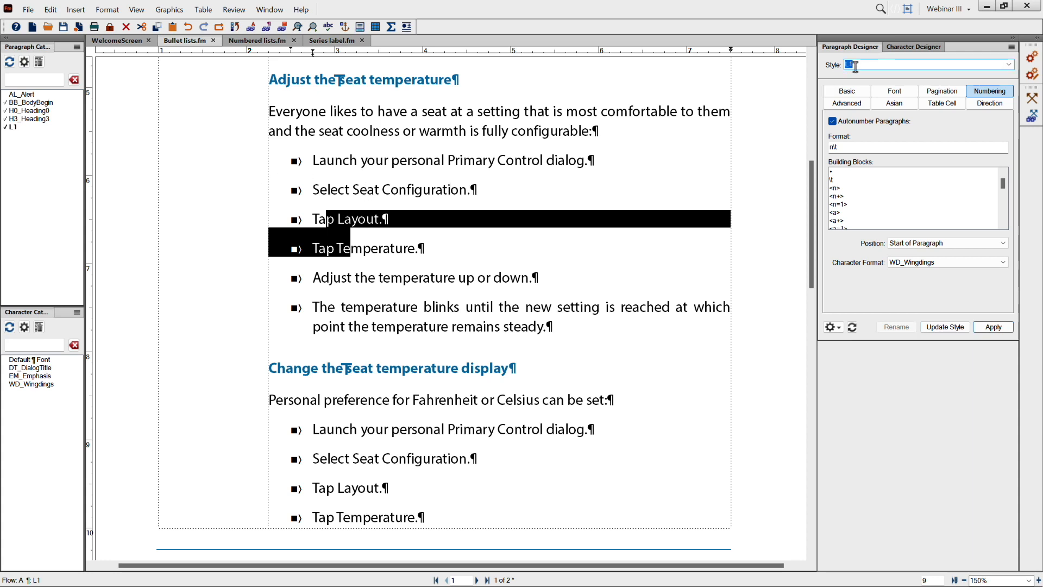
pyautogui.write('L2')
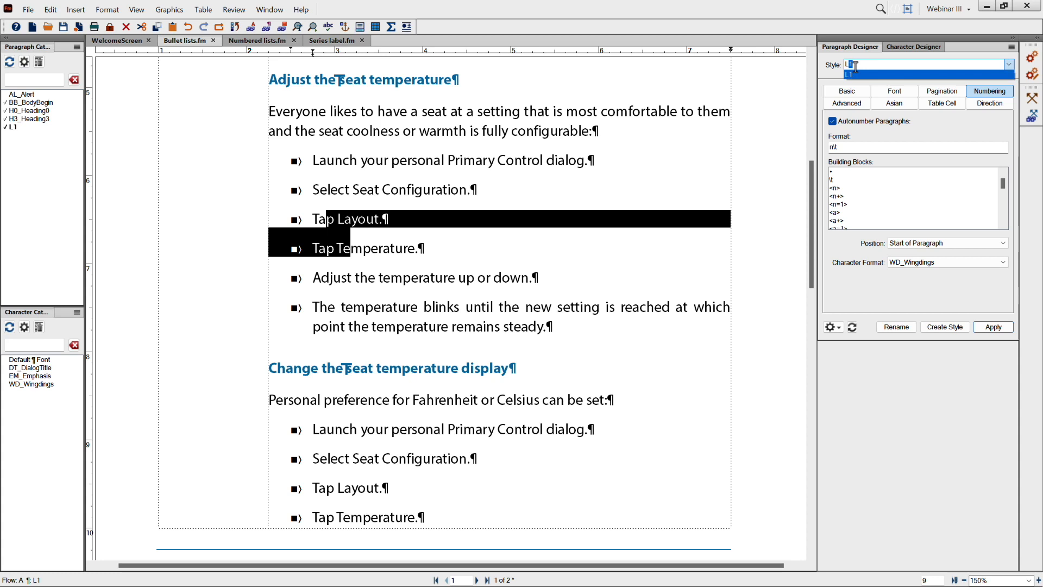
pyautogui.click(942, 327)
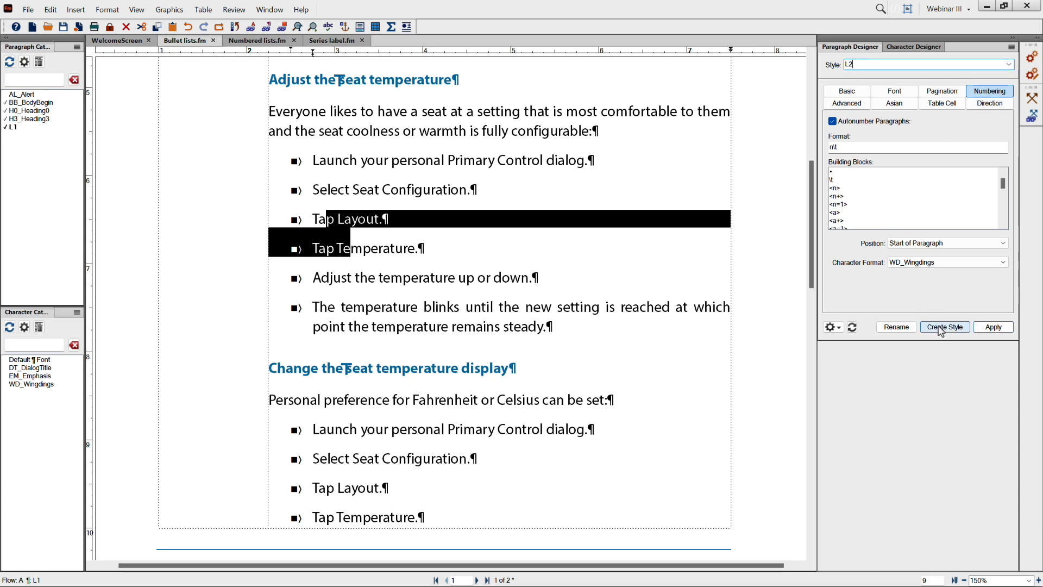
# Set the L2 style's first indent to 0.5" and its left indent to 0.75".
pyautogui.click(848, 92)
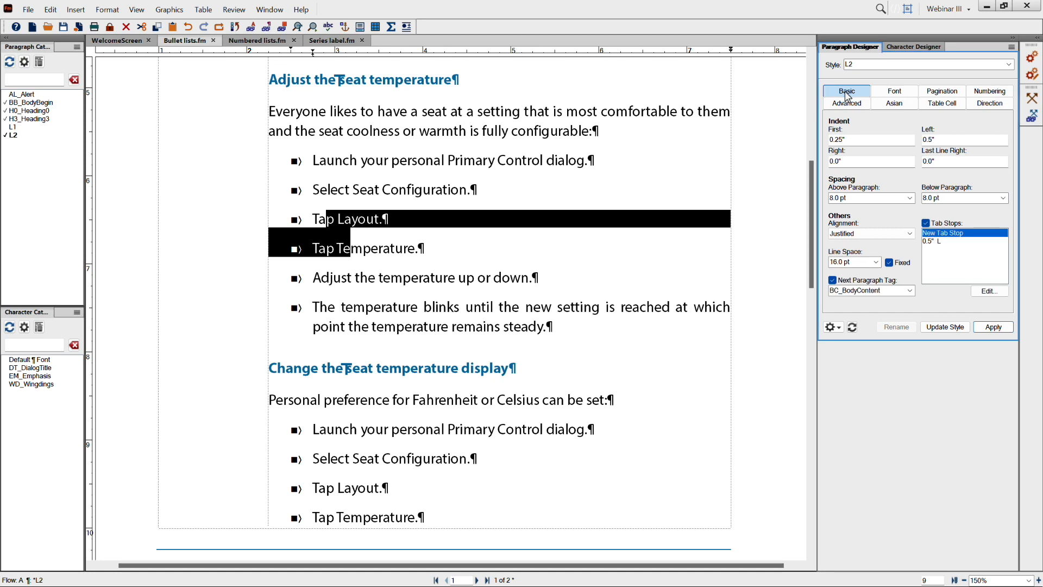
pyautogui.doubleClick(844, 140)
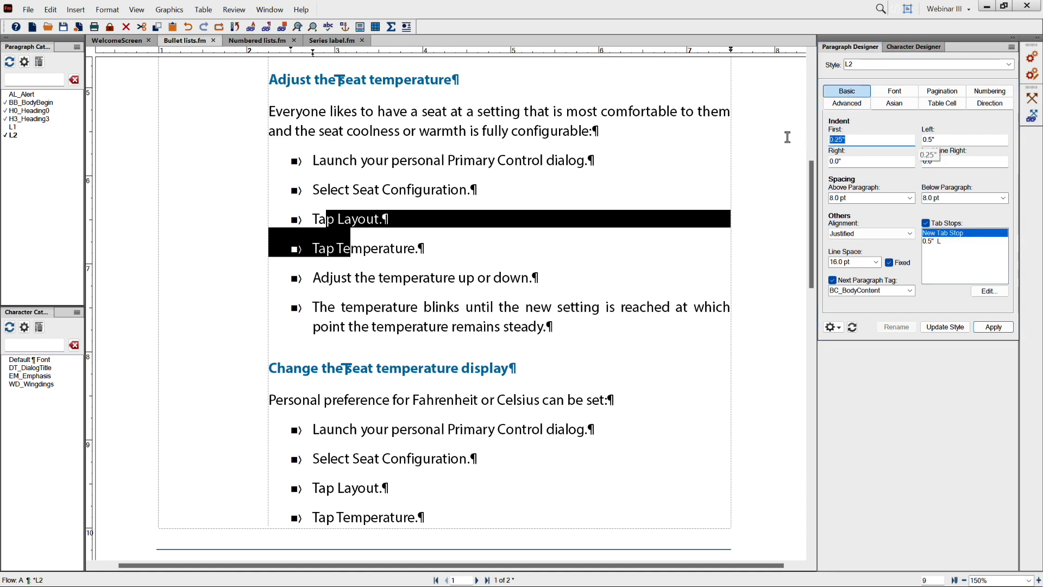
pyautogui.press('BackSpace')
pyautogui.click(925, 141)
pyautogui.write('7')
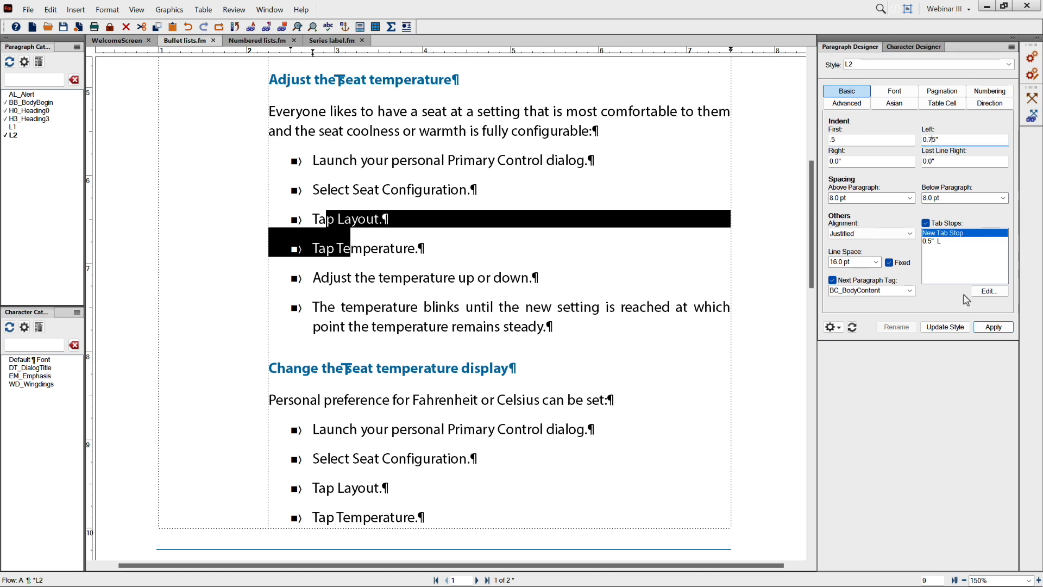
# Move the L2 style's tab stop to 0.75" and update the style.
pyautogui.doubleClick(929, 242)
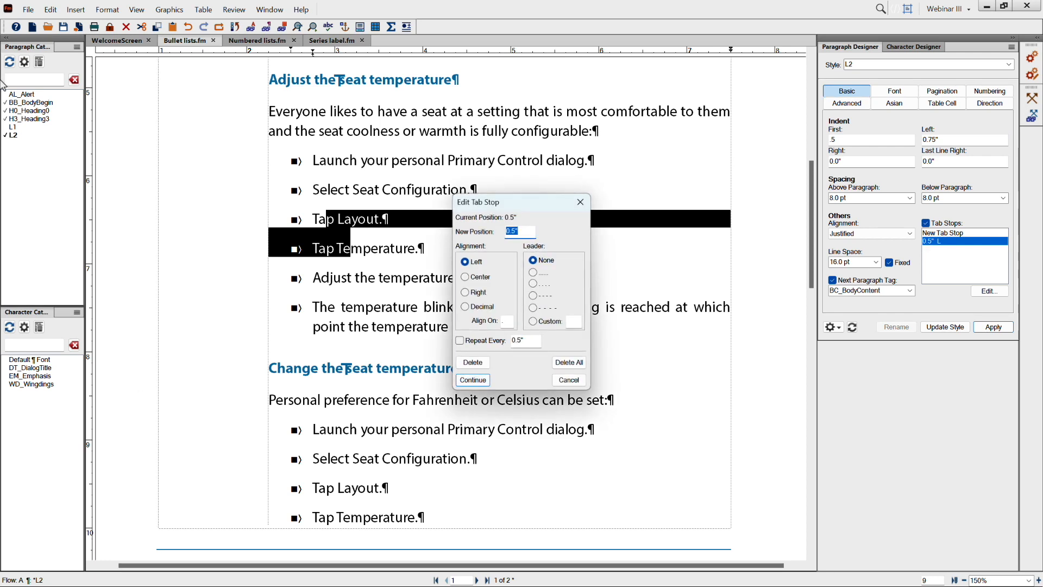
pyautogui.click(510, 231)
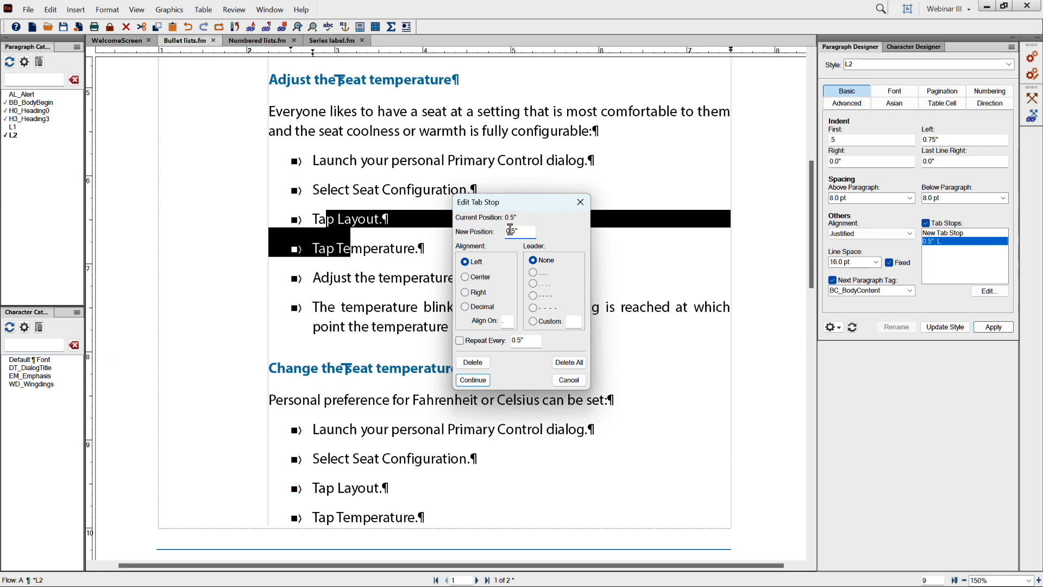
pyautogui.write('7')
pyautogui.click(476, 379)
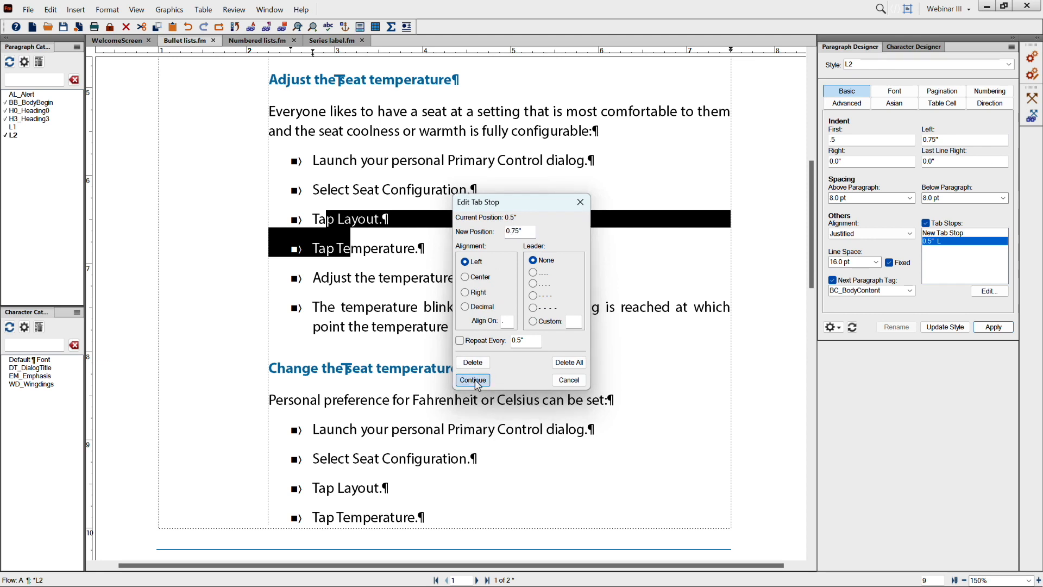
pyautogui.click(952, 329)
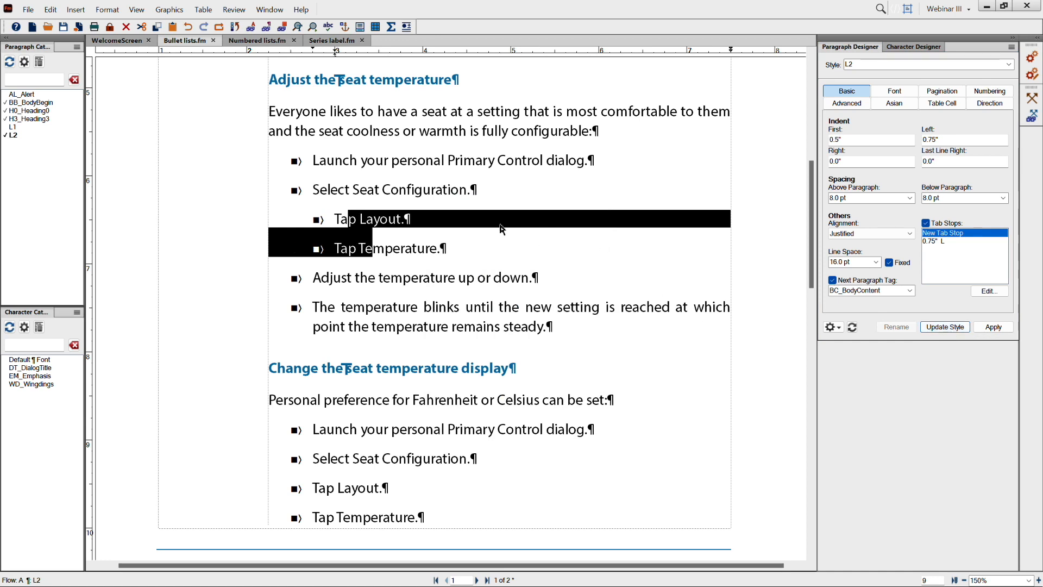
# Change the L2 autonumber format to t\t and update the style.
pyautogui.click(989, 91)
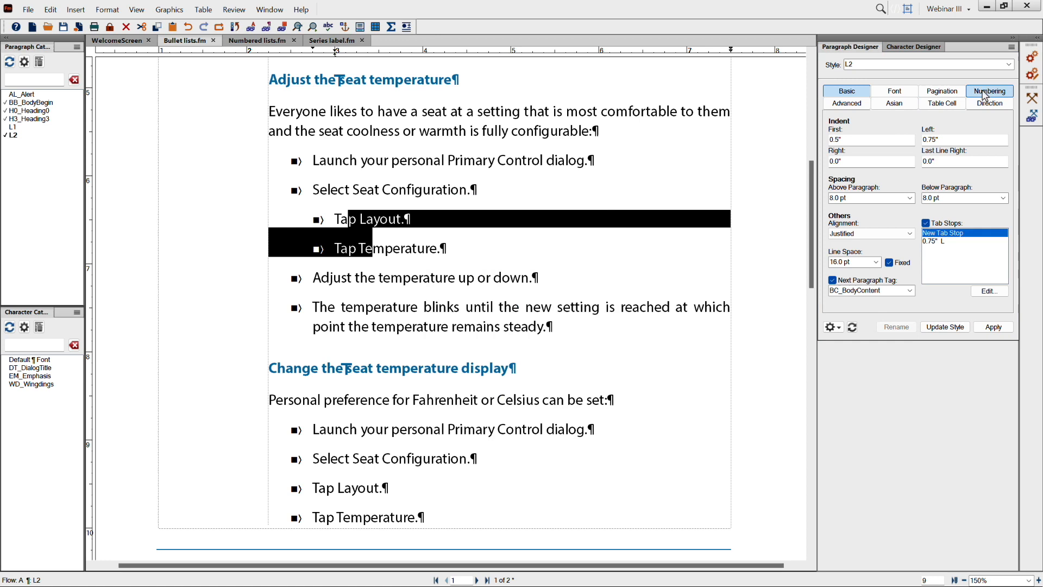
pyautogui.click(832, 146)
pyautogui.press('Delete')
pyautogui.press('Delete')
pyautogui.press('Delete')
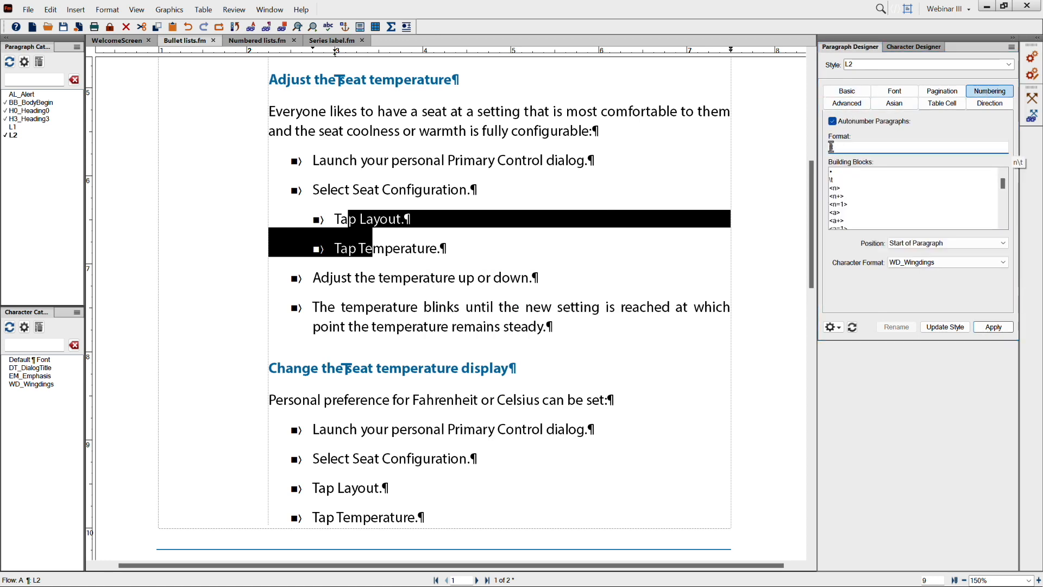
pyautogui.write('t\\t')
pyautogui.click(945, 327)
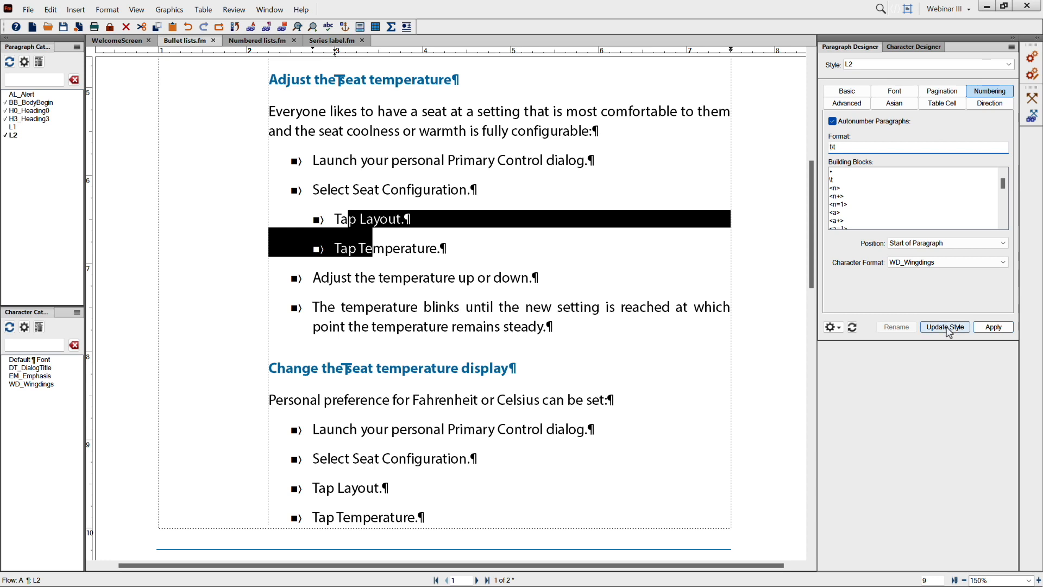
# Apply the L2 style to "Select Seat Configuration." and "Tap Layout." under "Change the seat temperature display".
pyautogui.click(509, 326)
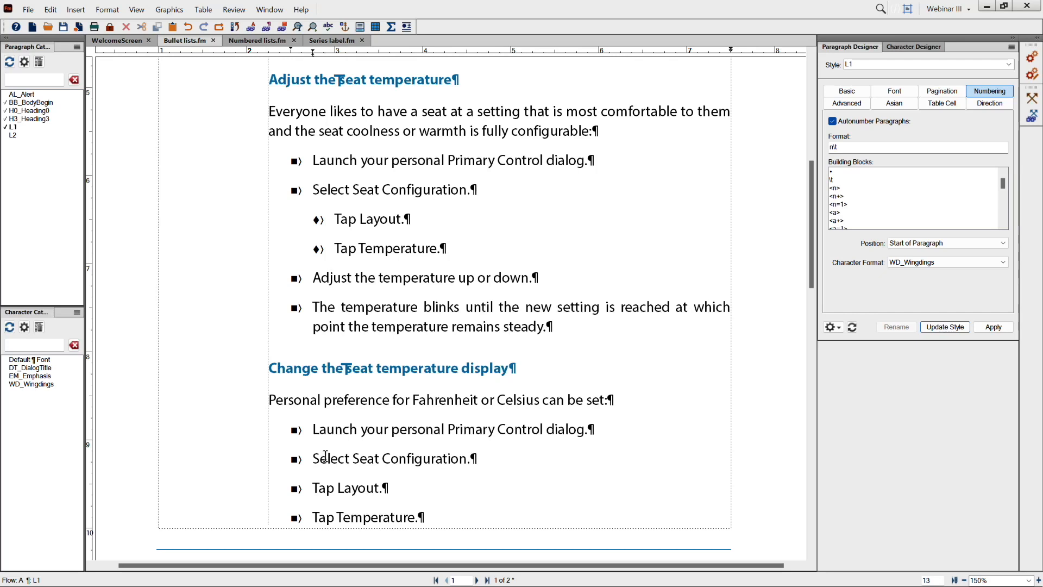
pyautogui.moveTo(327, 465); pyautogui.dragTo(335, 487)
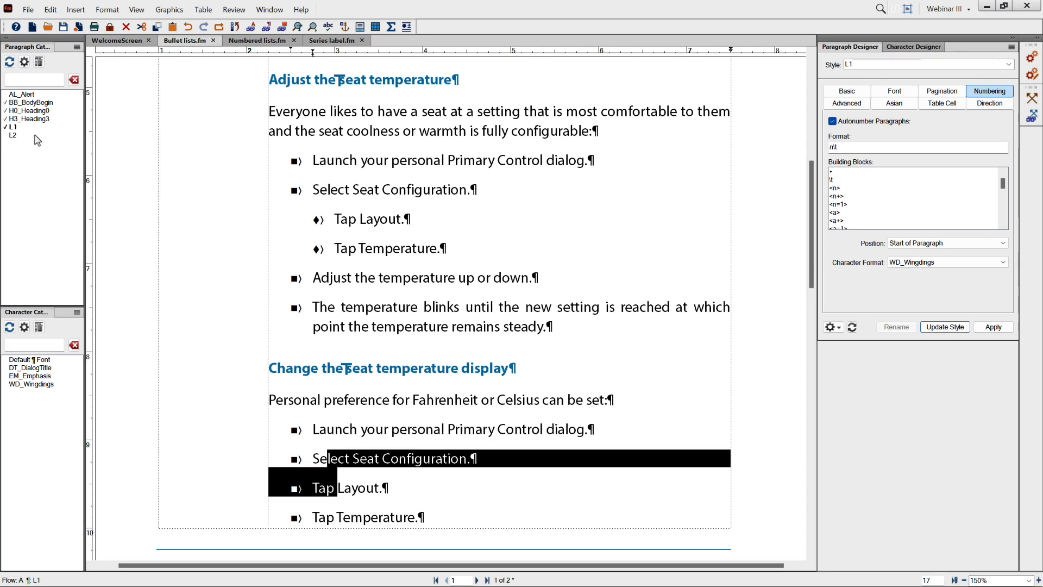
pyautogui.click(13, 135)
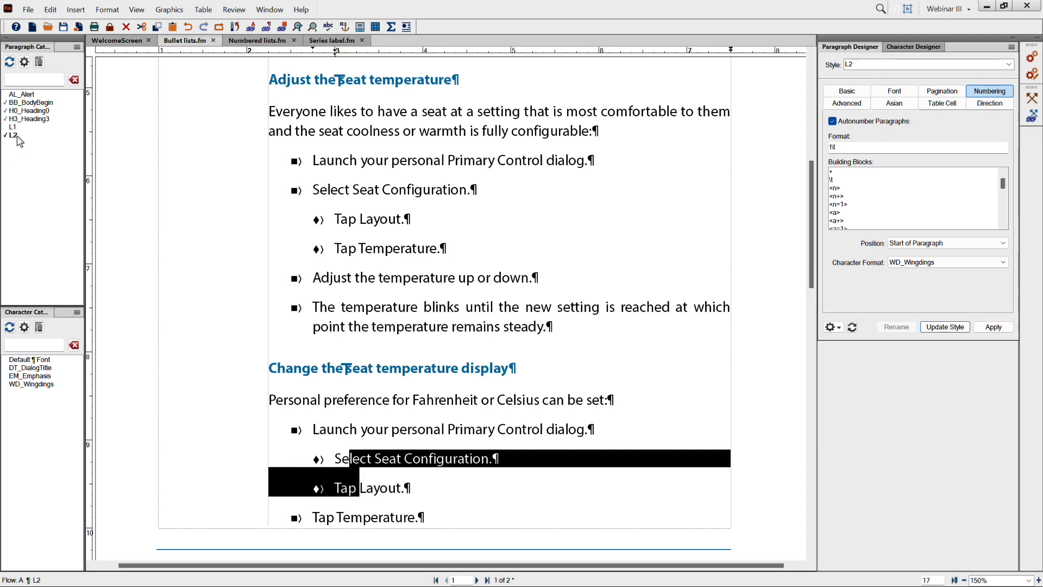
# Hide the text symbols in the bullet lists document.
pyautogui.click(397, 161)
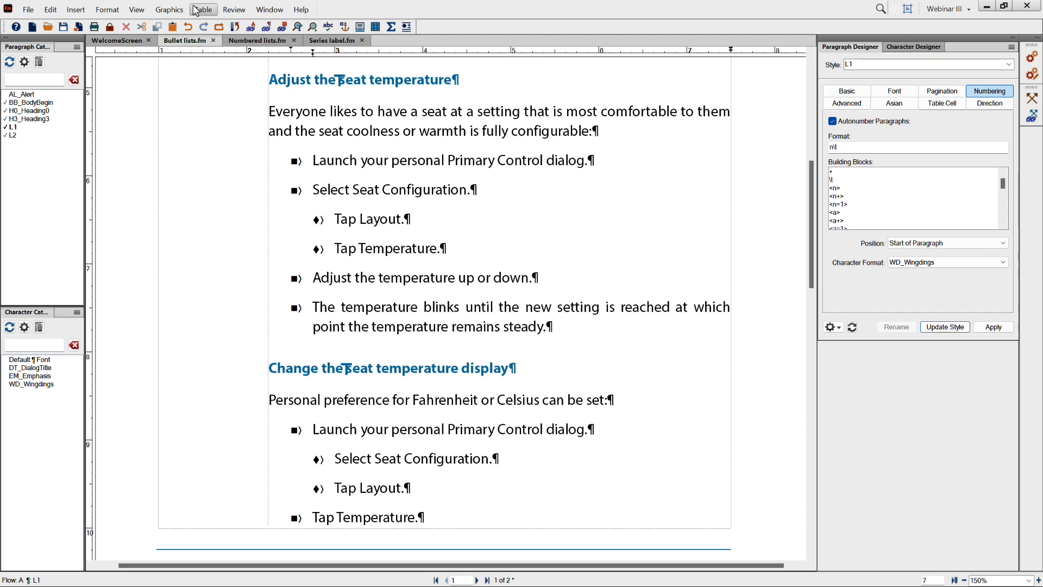
pyautogui.click(136, 9)
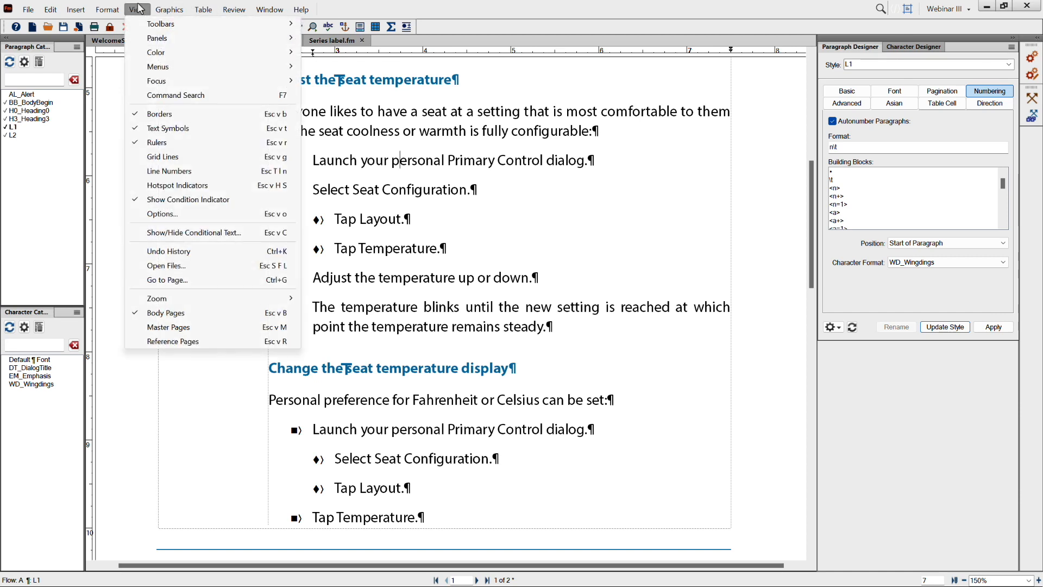
pyautogui.click(152, 128)
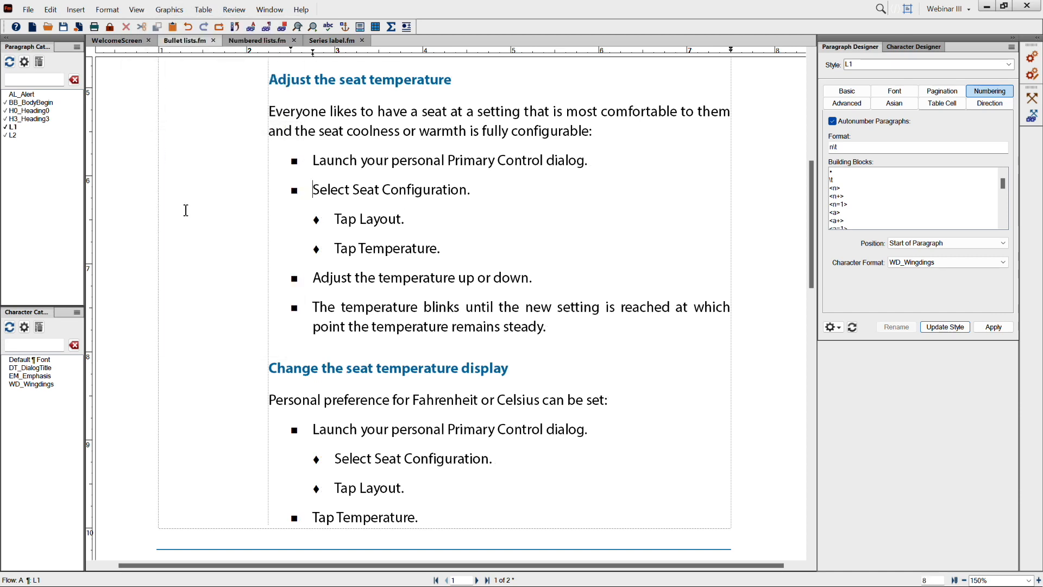
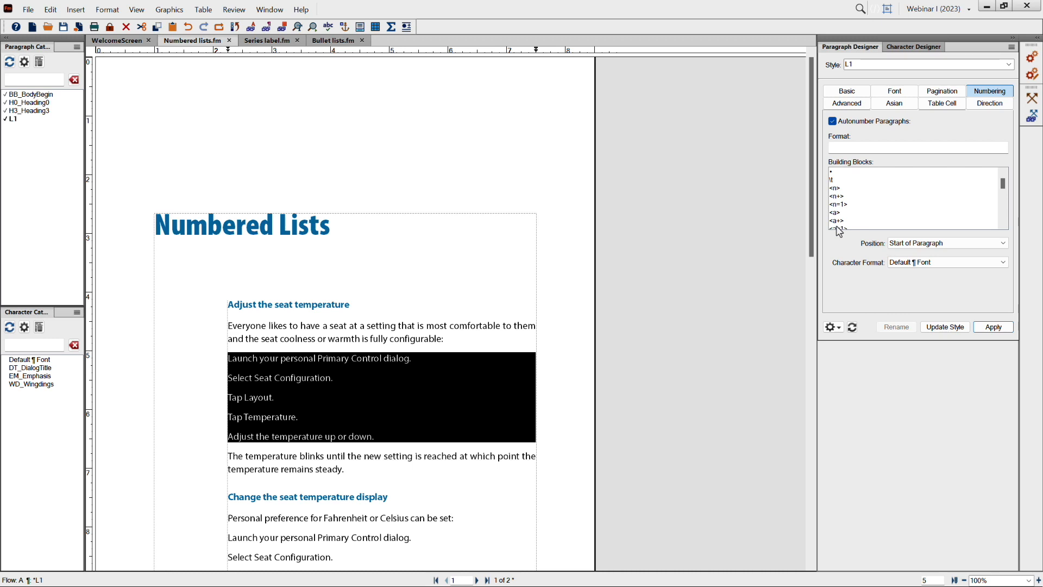
# Set the L1 autonumber format to <n+>\t, update the style, and show the text symbols.
pyautogui.click(837, 196)
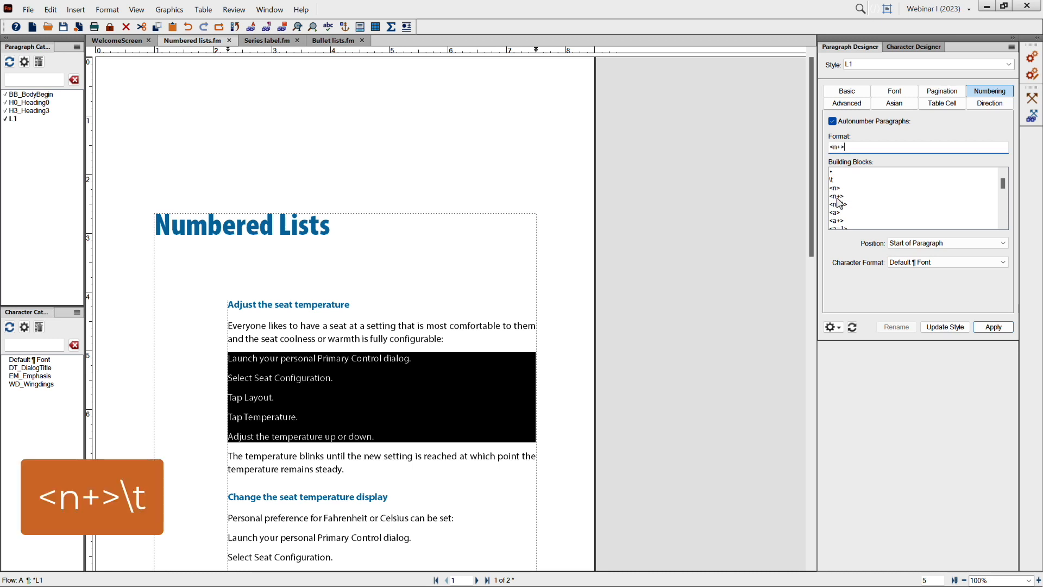
pyautogui.click(940, 329)
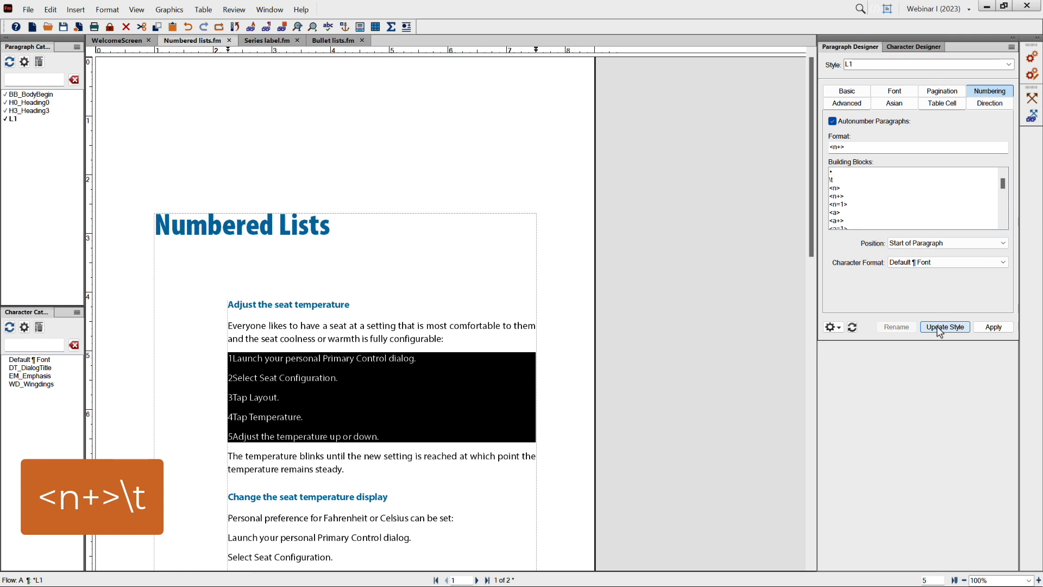
pyautogui.click(873, 148)
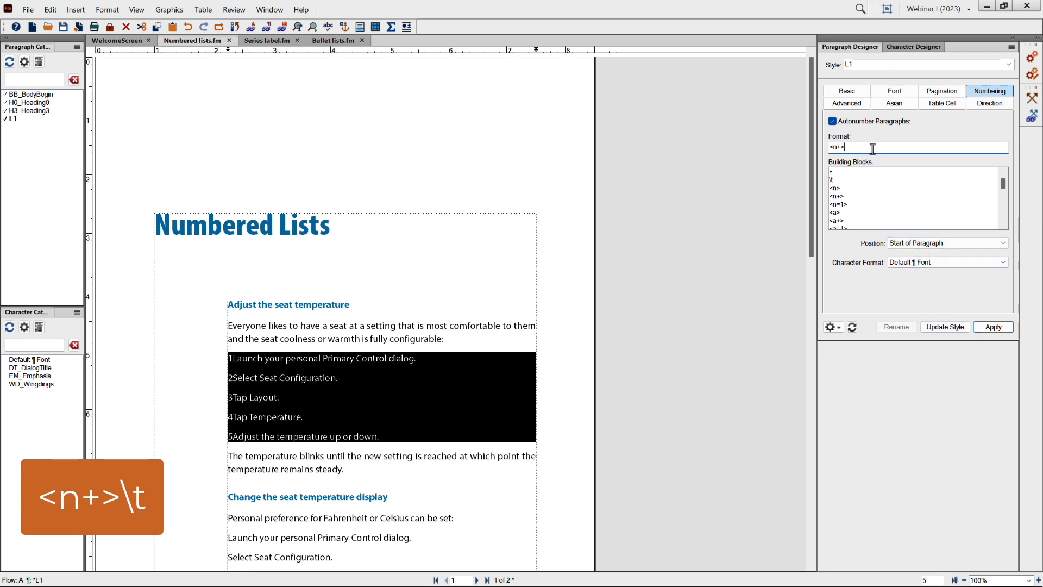
pyautogui.click(839, 181)
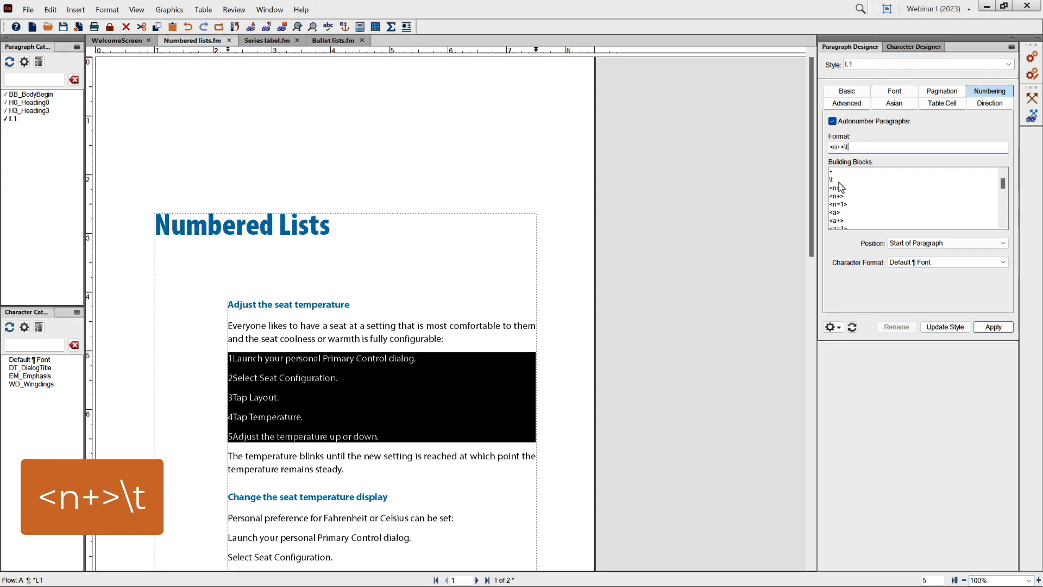
pyautogui.click(948, 328)
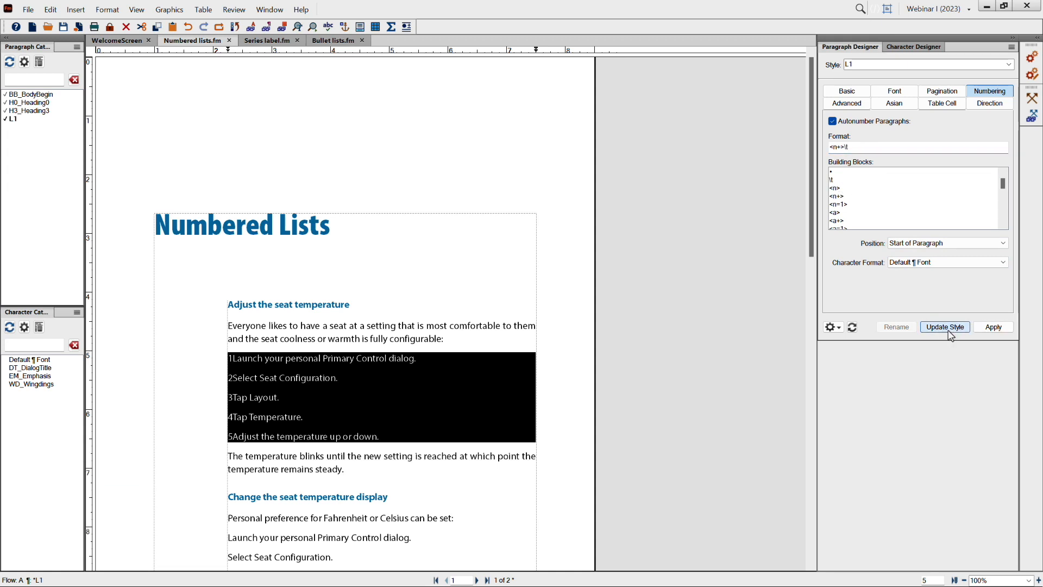
pyautogui.click(140, 15)
pyautogui.click(150, 129)
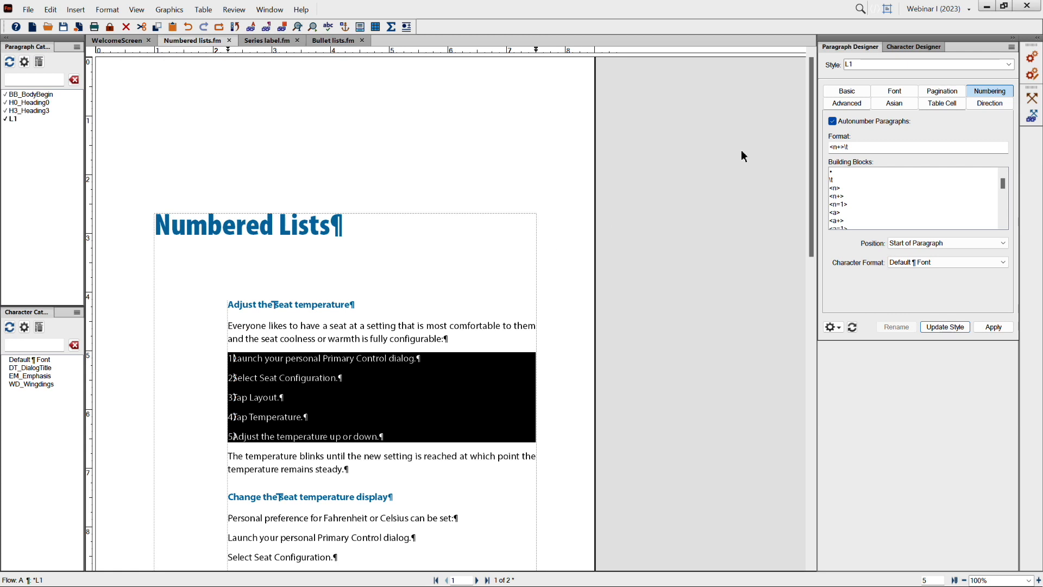
# Give the L1 style a 0.25" first indent, 0.5" left indent and left-aligned tab stop at 0.5", and update the style.
pyautogui.click(848, 92)
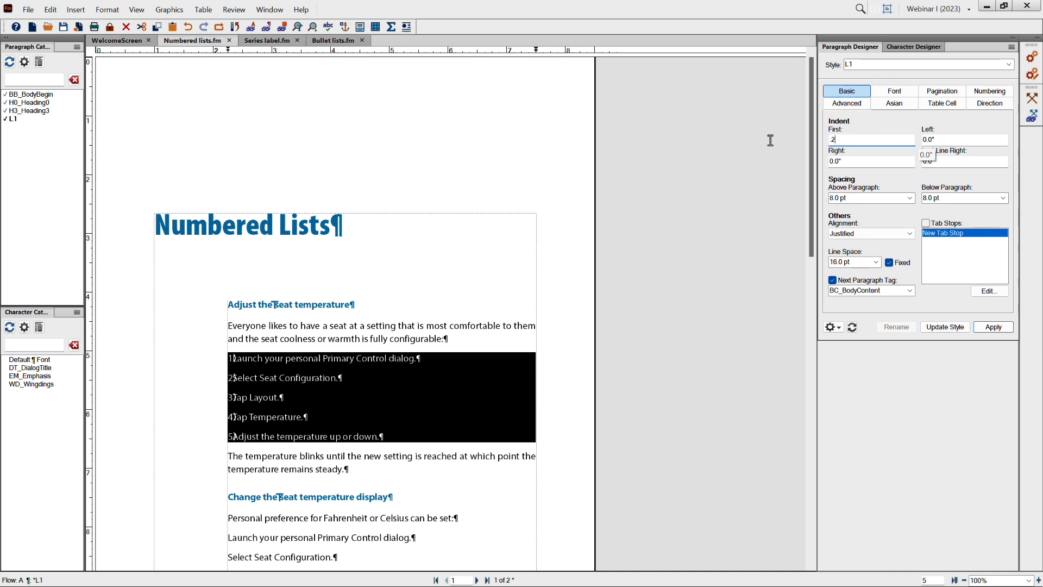
pyautogui.press('Tab')
pyautogui.write('.5')
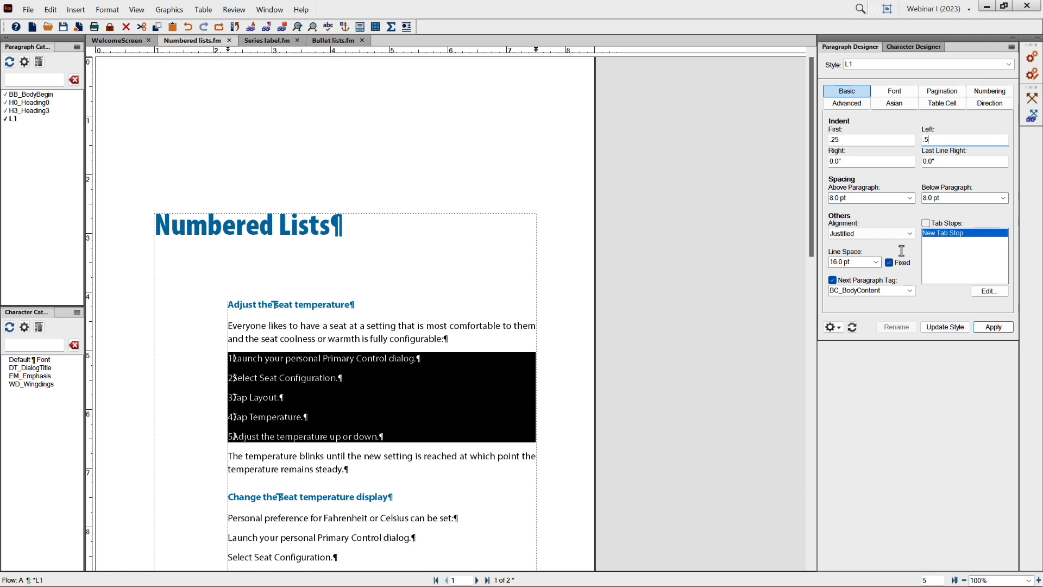
pyautogui.click(979, 293)
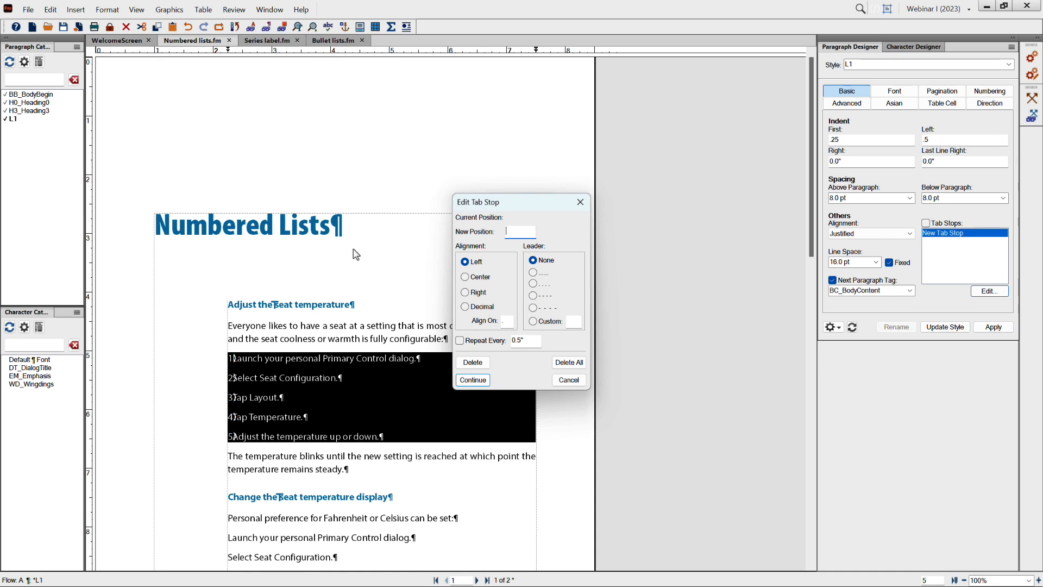
pyautogui.write('.5')
pyautogui.click(473, 380)
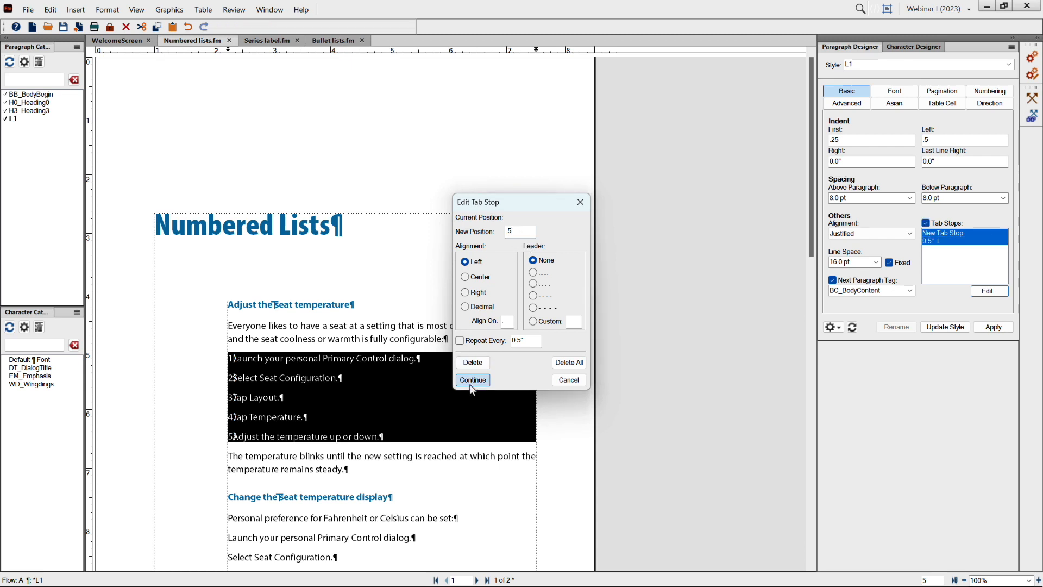
pyautogui.click(952, 332)
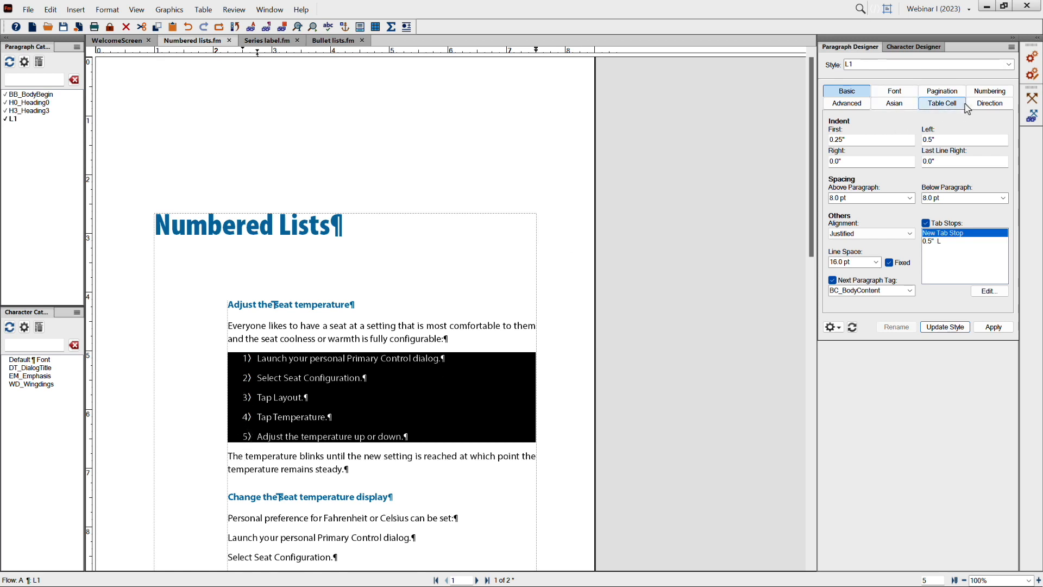
# Change the L1 autonumber format to lowercase letters, <a+>\t, and update the style.
pyautogui.click(994, 92)
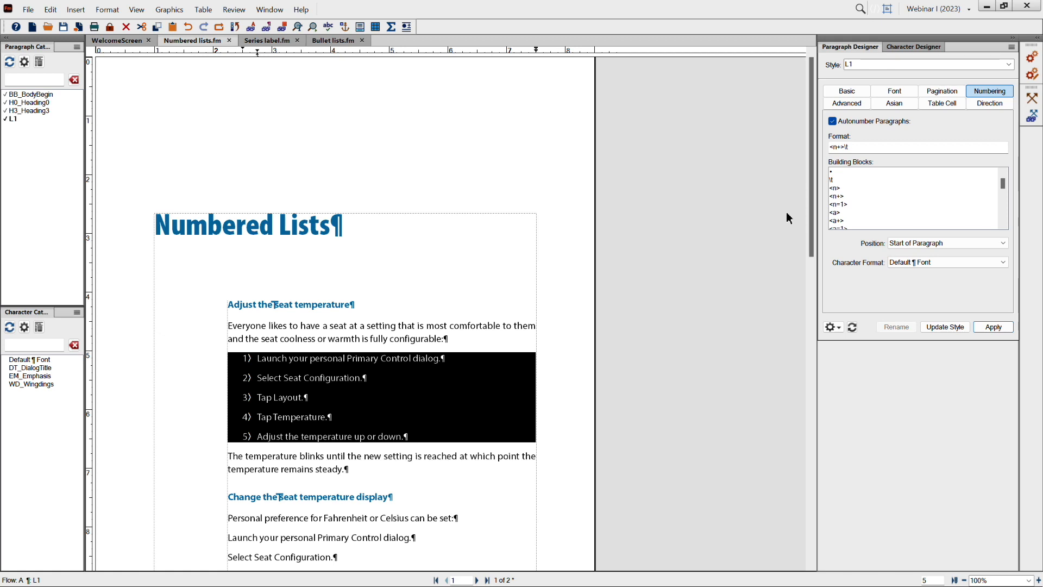
pyautogui.scroll(-3, 567, 255)
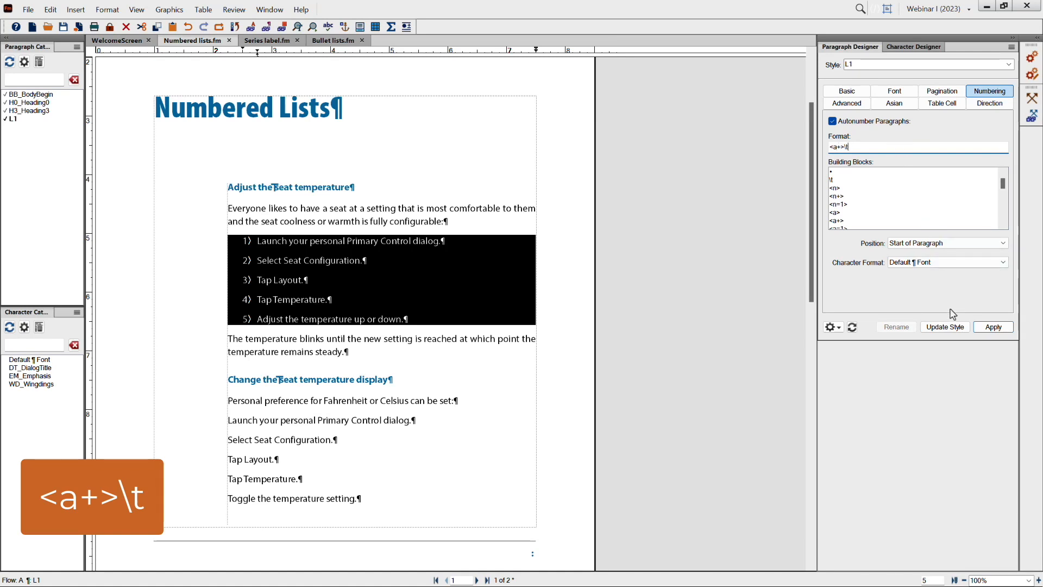
pyautogui.click(944, 328)
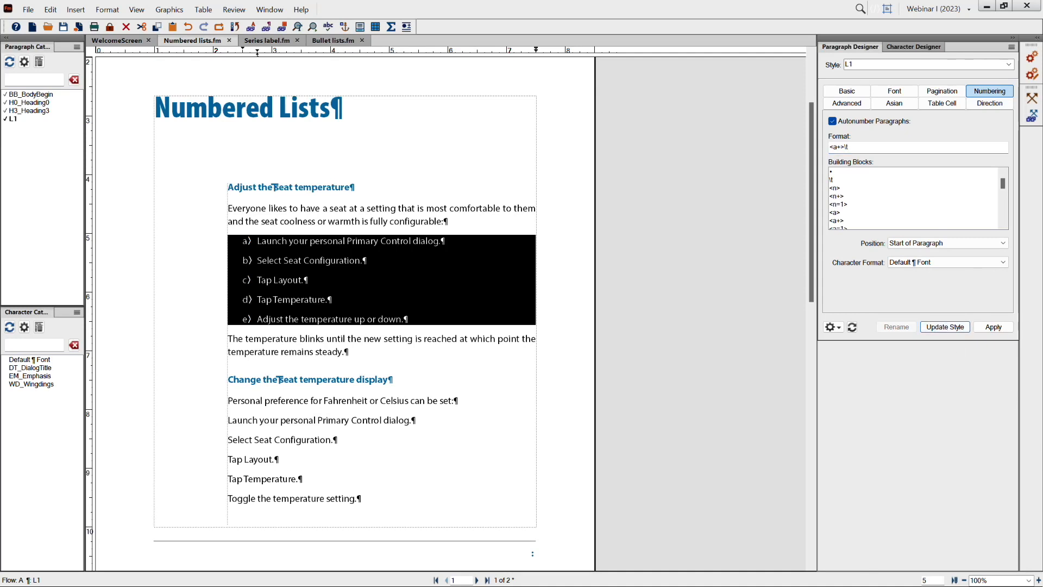
# Change the L1 autonumber format to uppercase letters, <A+>\t, and update the style.
pyautogui.click(1038, 580)
pyautogui.click(1038, 579)
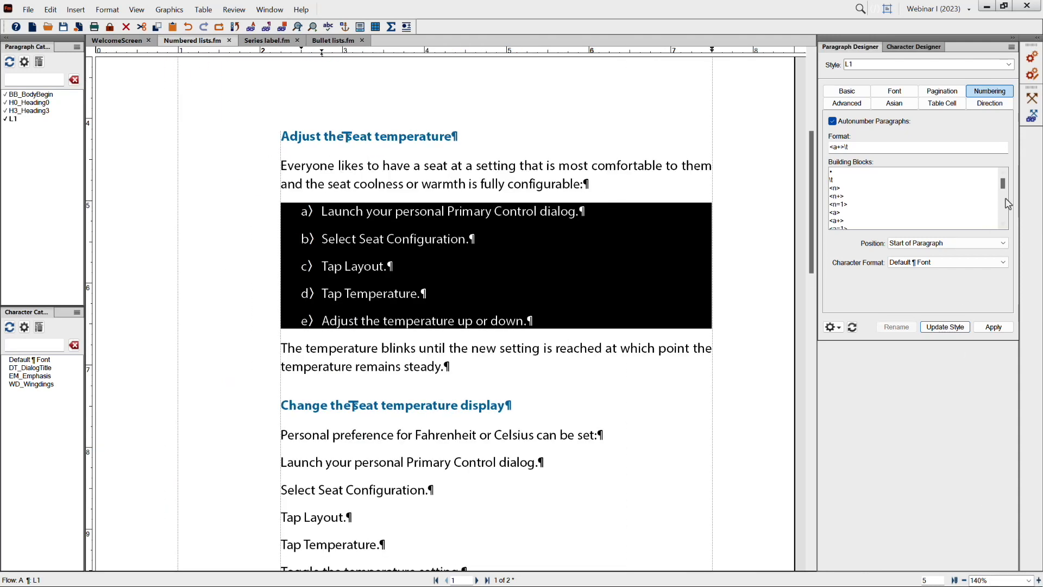
pyautogui.scroll(-2, 1004, 200)
pyautogui.click(837, 146)
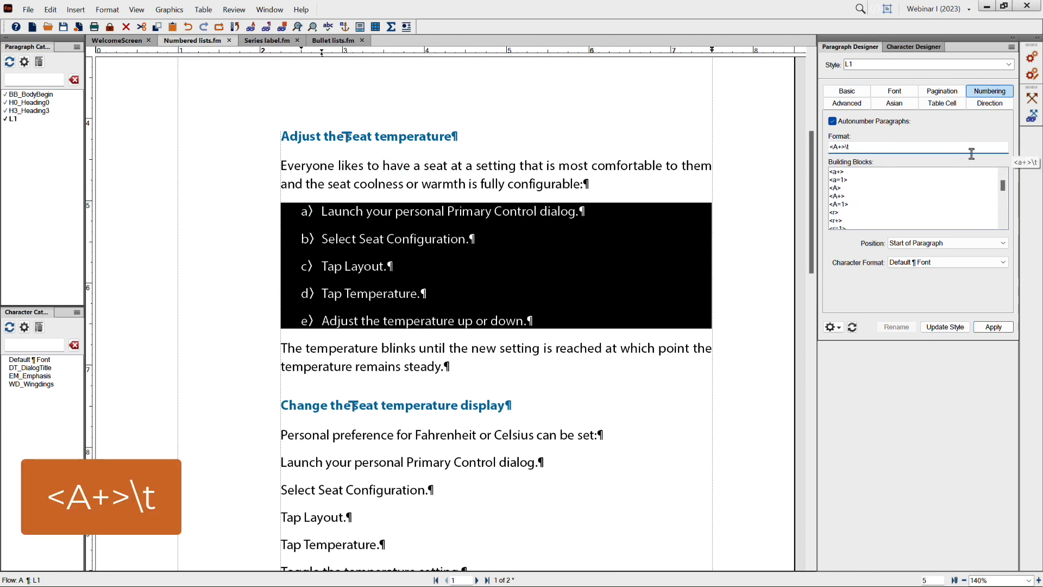
pyautogui.click(946, 328)
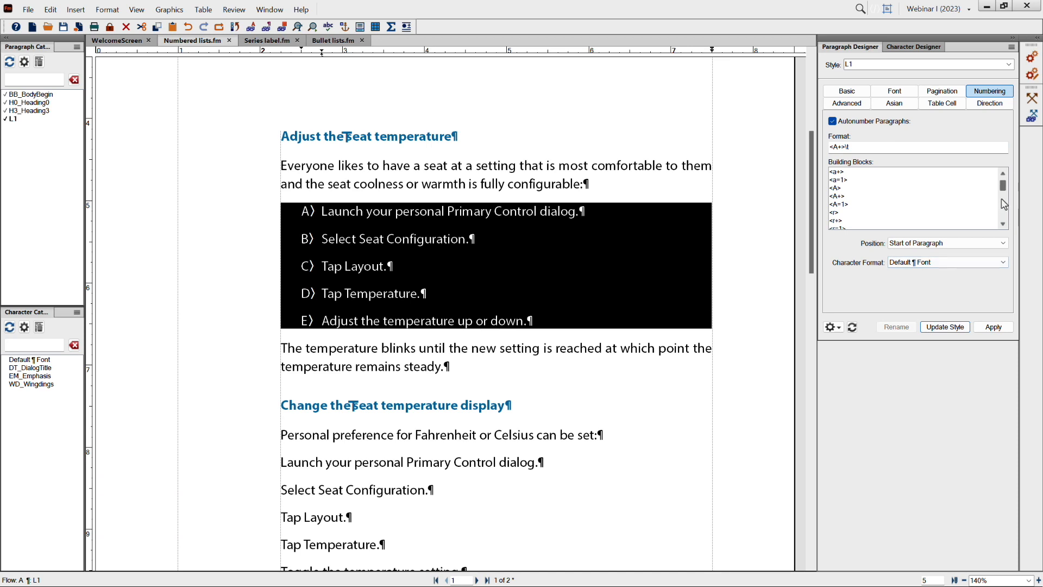
# Change the L1 autonumber format to lowercase Roman numerals, <r+>\t, and update the style.
pyautogui.click(1003, 225)
pyautogui.click(1003, 225)
pyautogui.click(1003, 225)
pyautogui.click(1003, 226)
pyautogui.click(1003, 226)
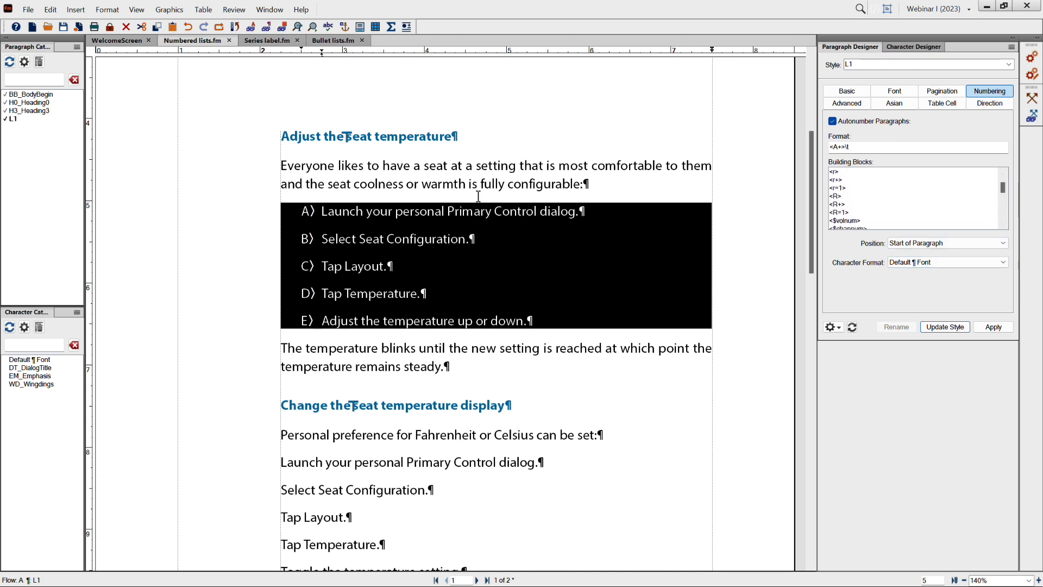
pyautogui.click(835, 149)
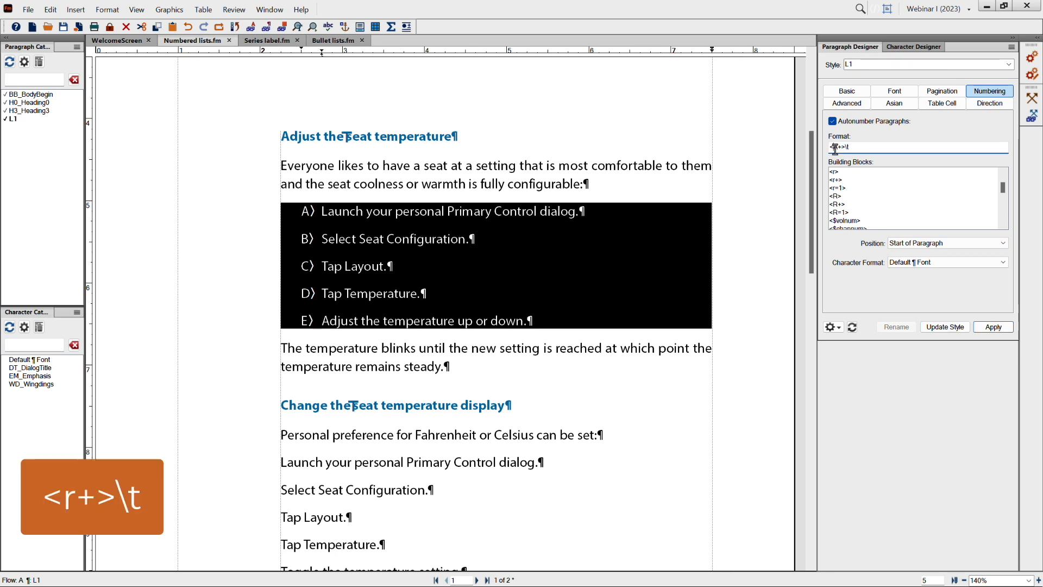
pyautogui.press('BackSpace')
pyautogui.write('r')
pyautogui.click(947, 327)
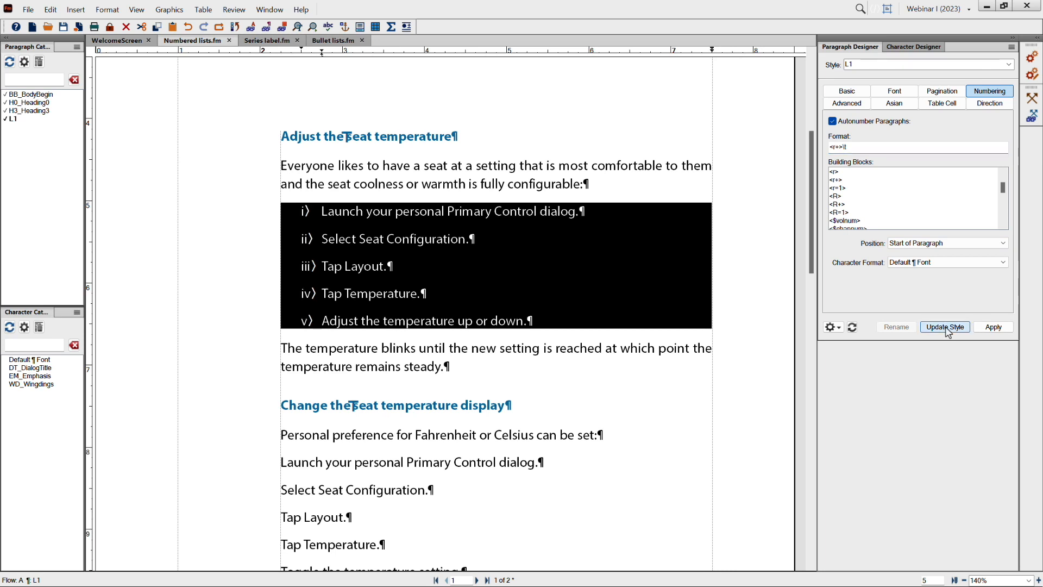
# Change the L1 autonumber format to uppercase Roman numerals, <R+>\t, and update the style.
pyautogui.click(835, 147)
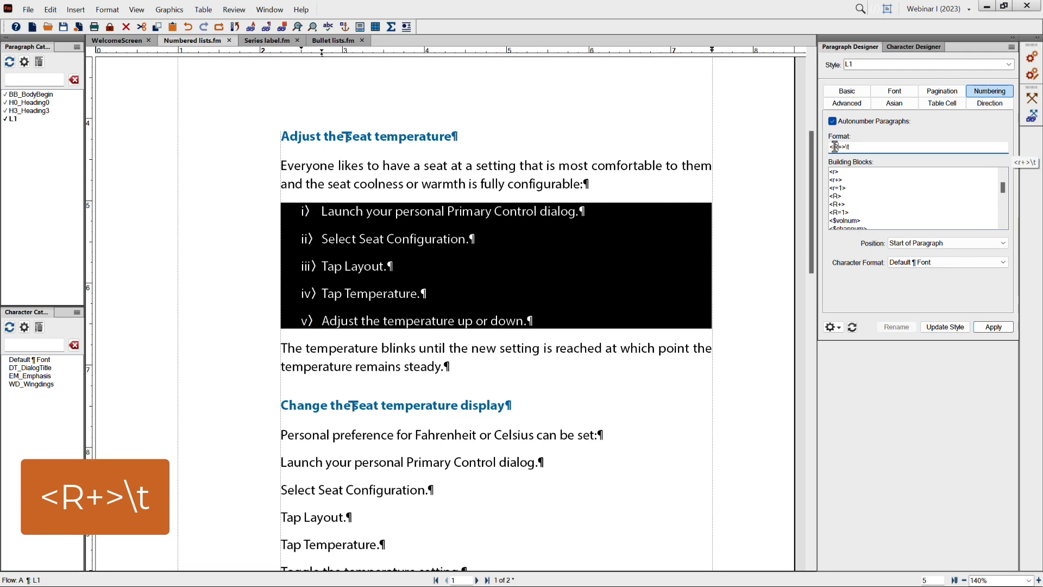
pyautogui.click(945, 327)
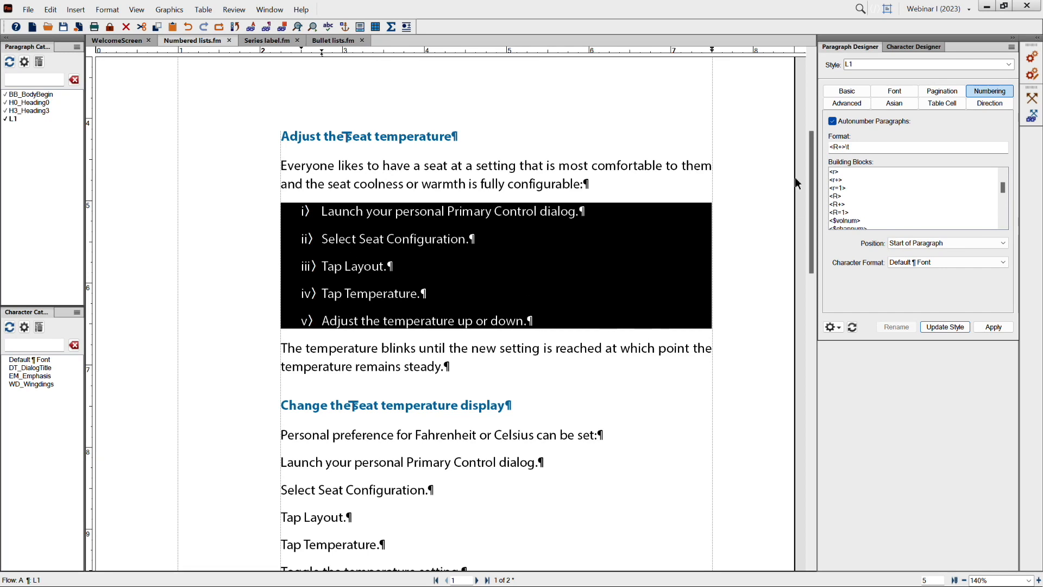
pyautogui.click(945, 327)
# Add a period after the <R+> counter in the L1 autonumber format and update the style.
pyautogui.click(843, 148)
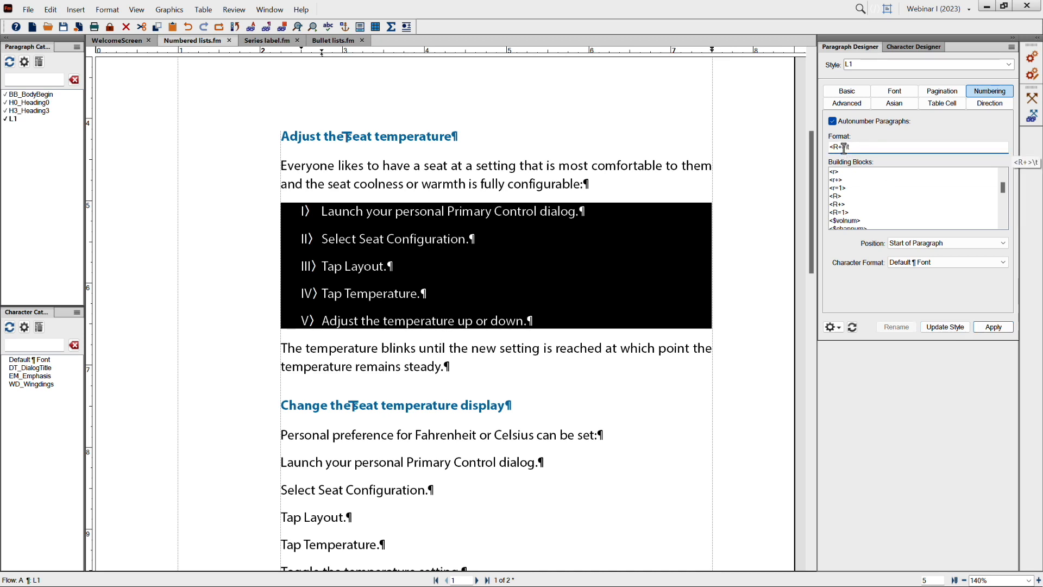
pyautogui.write('.')
pyautogui.click(944, 328)
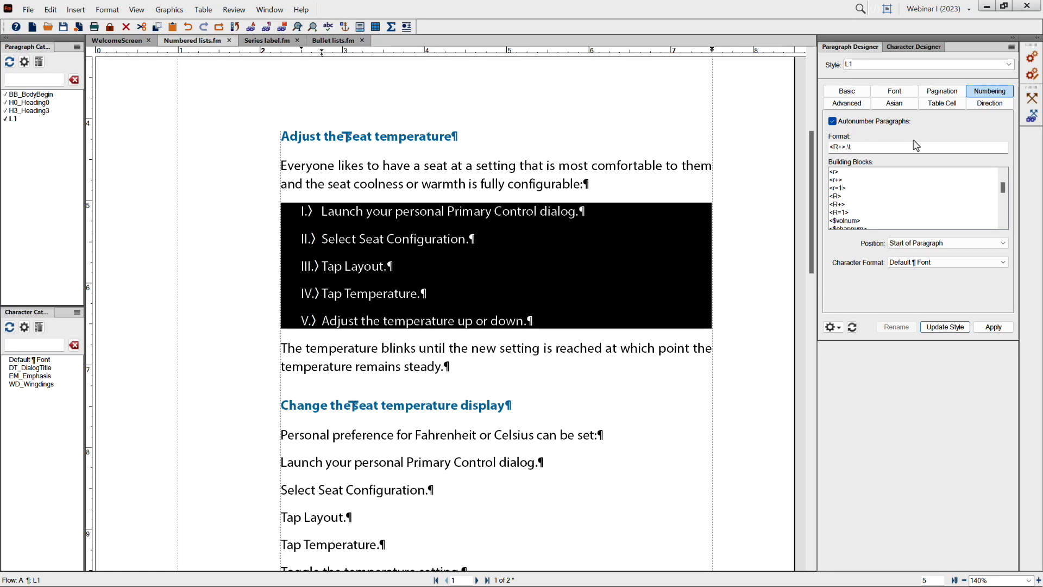
# Change the L1 autonumber format to Step <n+>:\t and update the style.
pyautogui.click(837, 147)
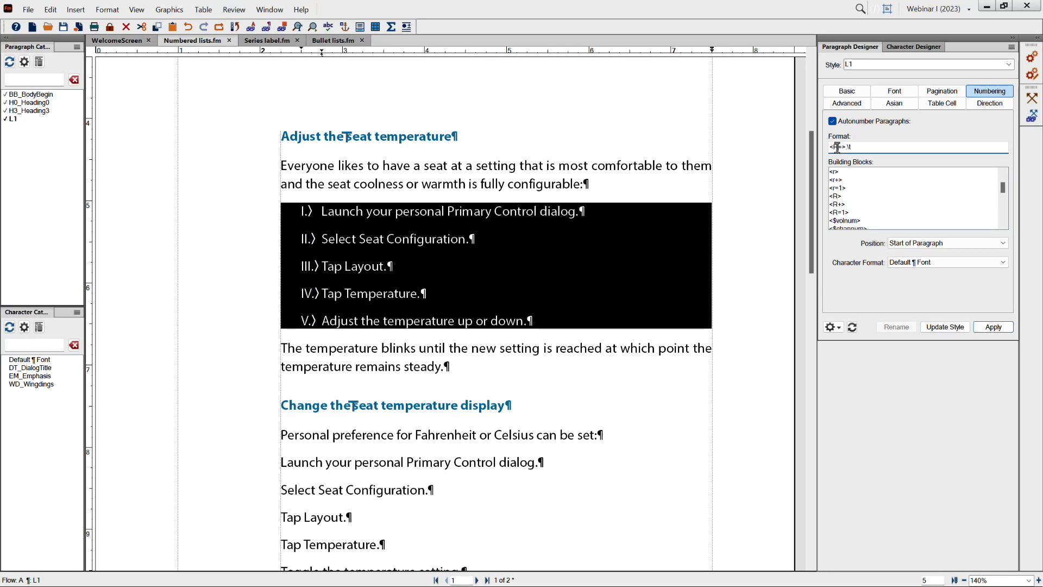
pyautogui.press('BackSpace')
pyautogui.write('n')
pyautogui.press('Home')
pyautogui.write('Step')
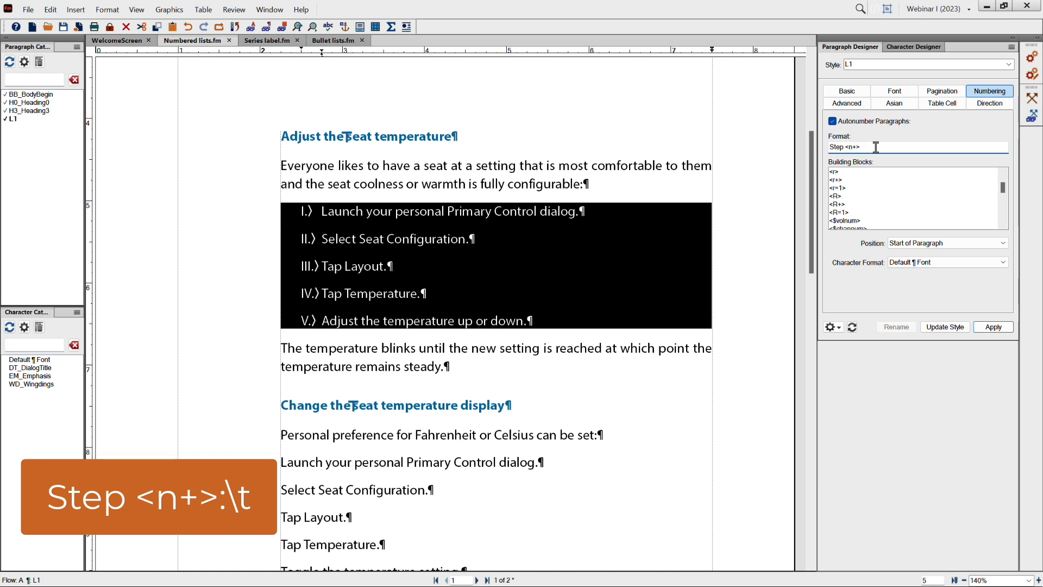
pyautogui.write(':')
pyautogui.scroll(1, 844, 190)
pyautogui.scroll(3, 846, 191)
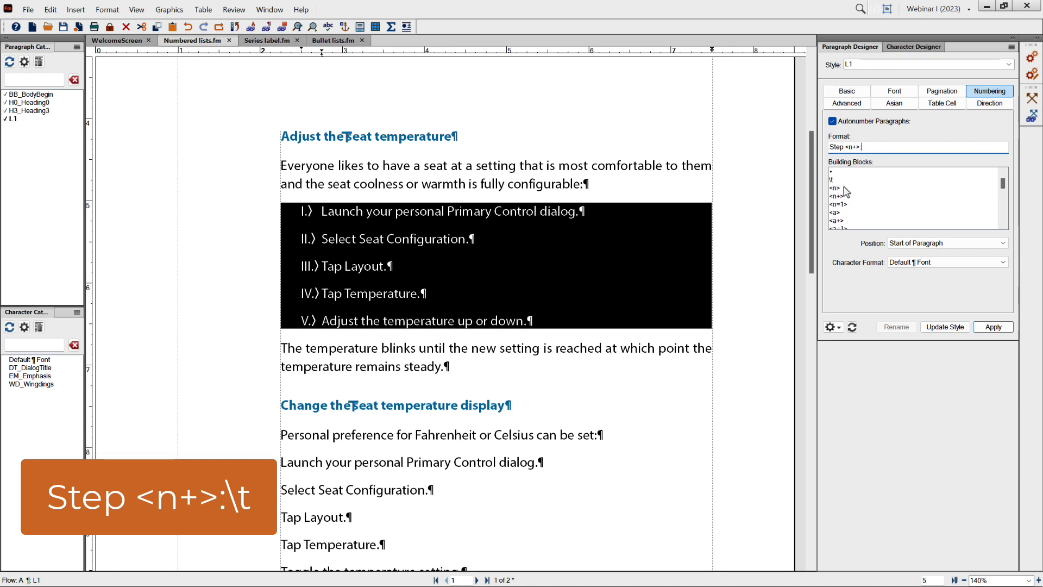
pyautogui.click(840, 180)
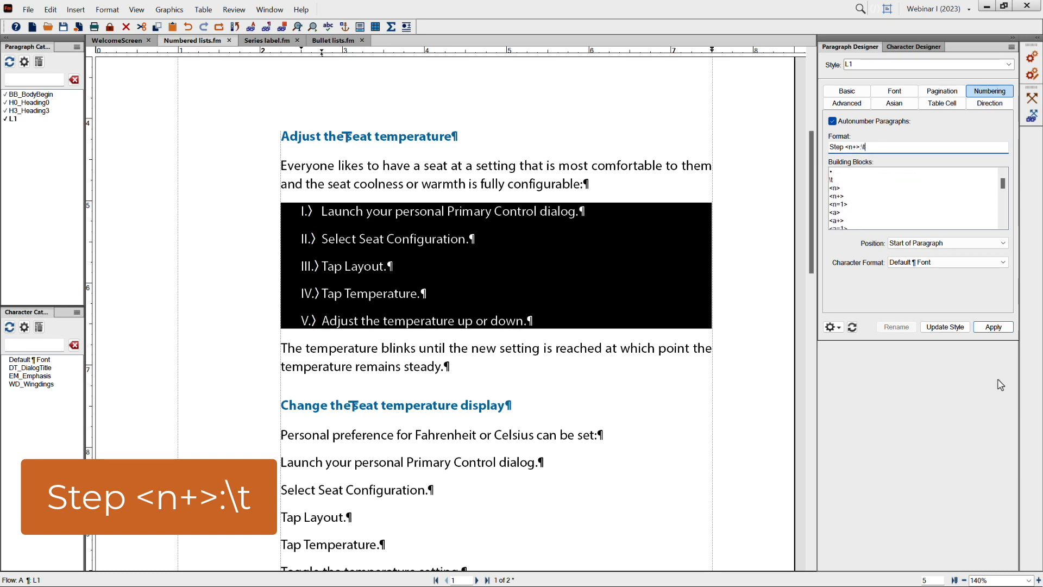
pyautogui.click(946, 327)
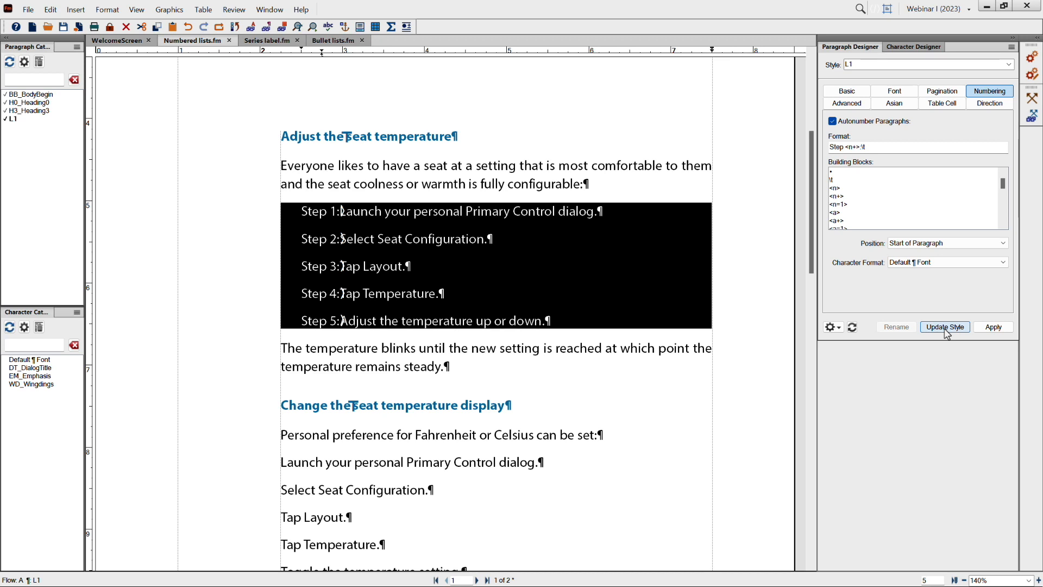
# Set the L1 style's left indent and tab stop to 0.8" and update the style.
pyautogui.click(843, 95)
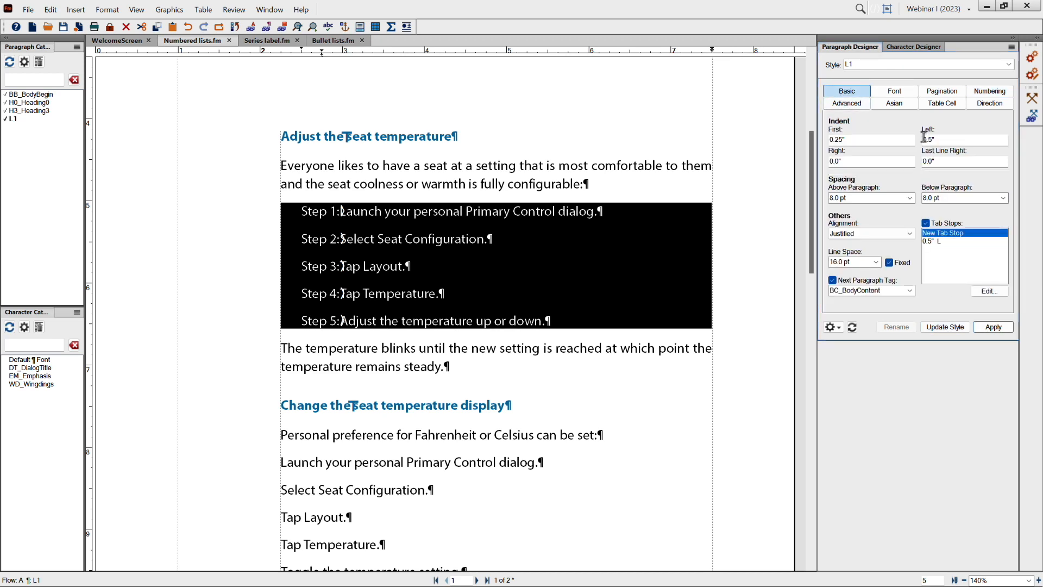
pyautogui.click(930, 139)
pyautogui.doubleClick(932, 241)
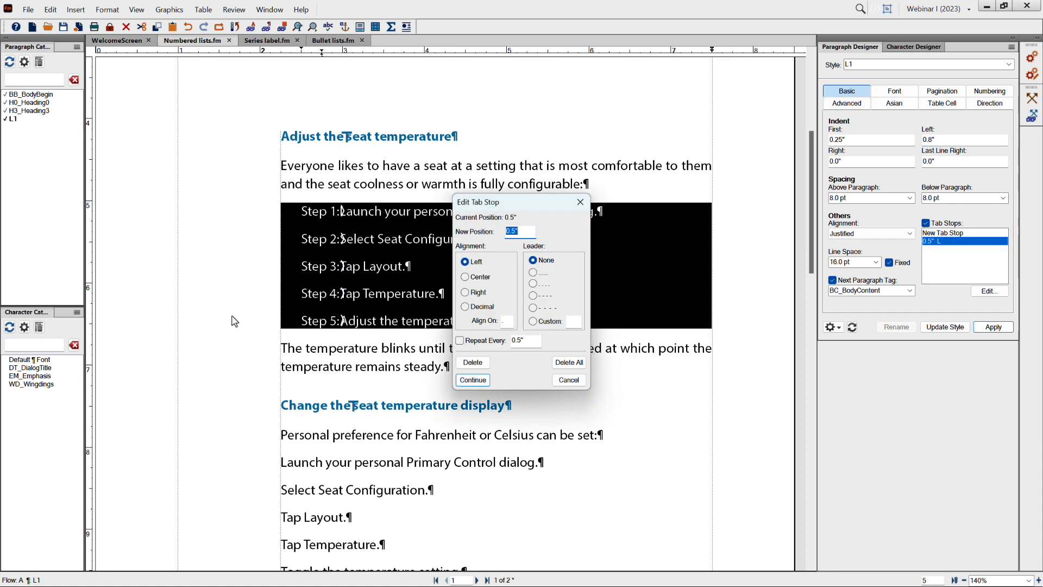
pyautogui.click(513, 231)
pyautogui.press('BackSpace')
pyautogui.write('8')
pyautogui.click(470, 380)
pyautogui.click(945, 327)
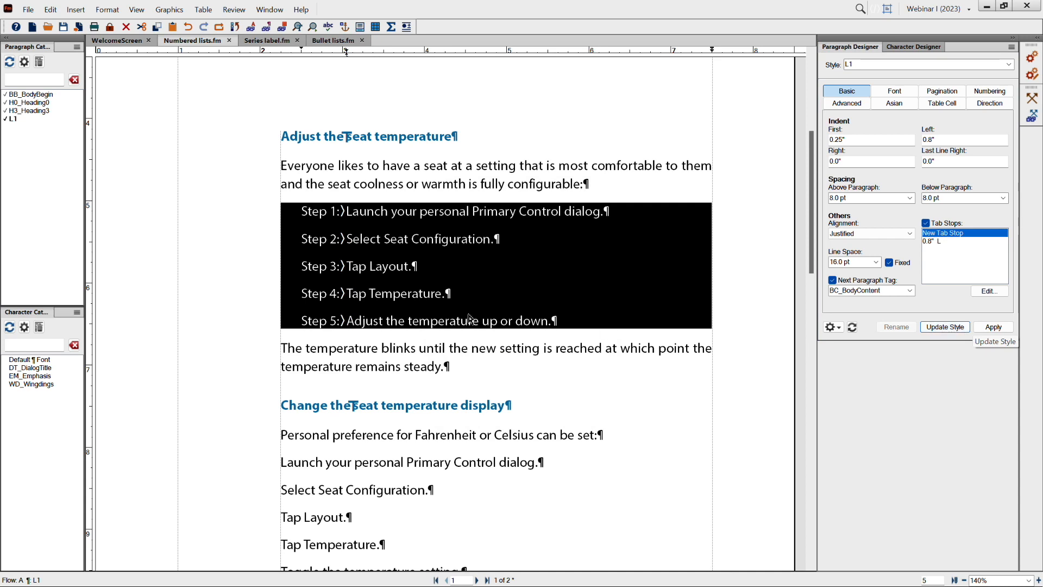
# Apply the L1 style to the paragraph beginning "The temperature blinks" and display its numbering properties.
pyautogui.click(339, 348)
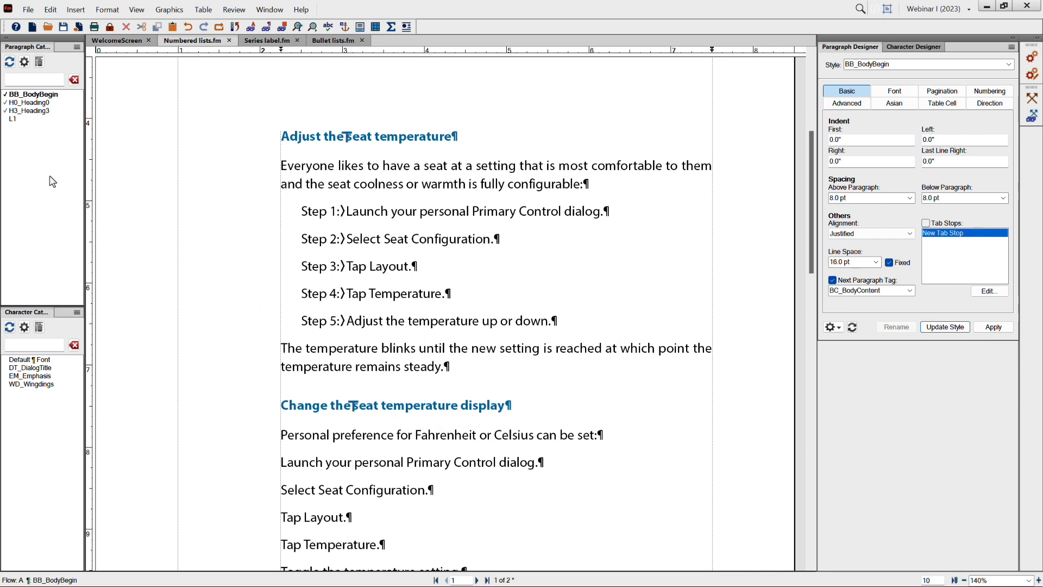
pyautogui.click(14, 119)
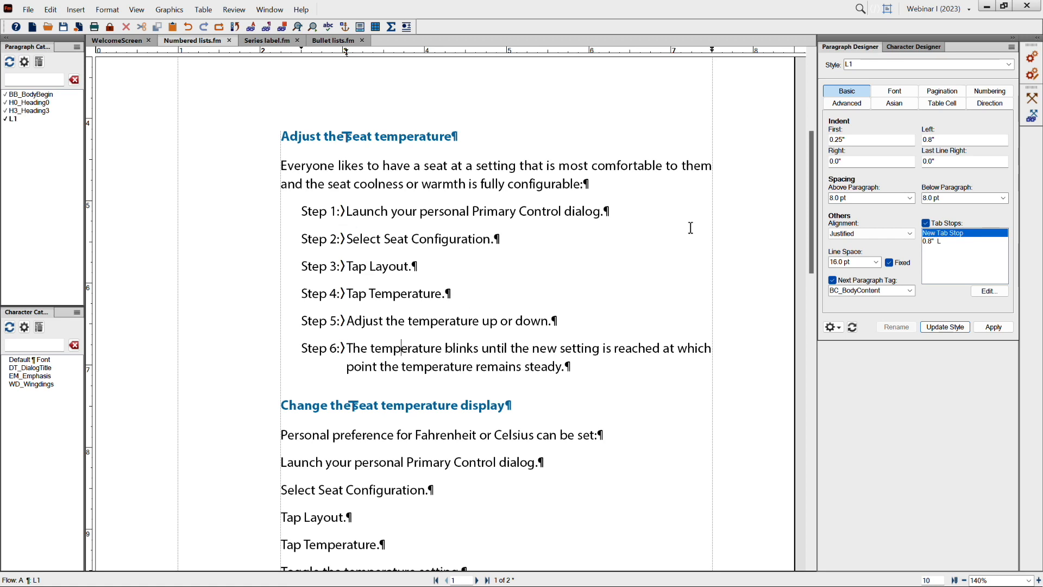
pyautogui.click(989, 91)
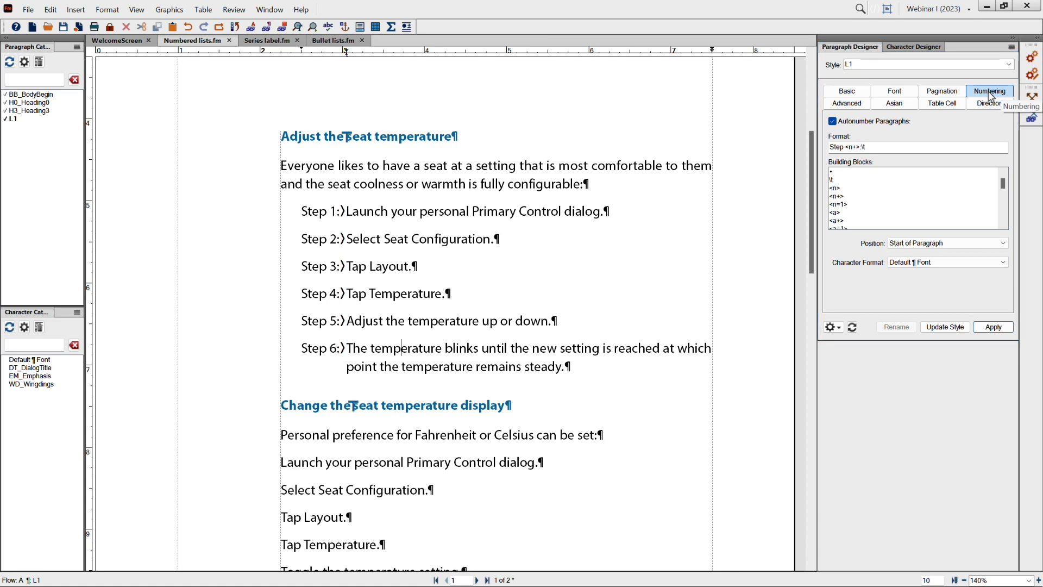
# Set the L1 style's autonumber character format to EM_Emphasis and update the style.
pyautogui.click(932, 263)
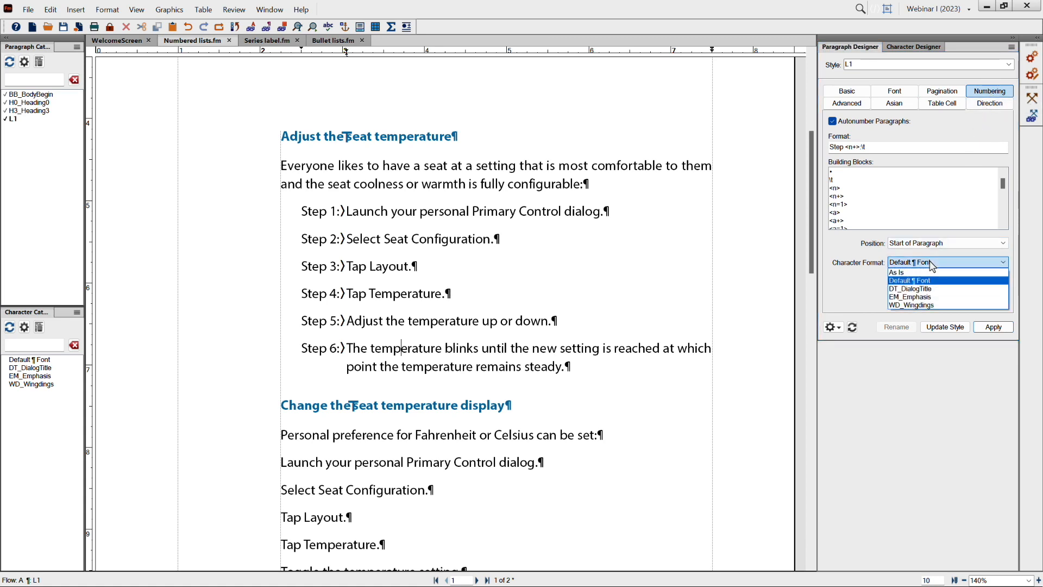
pyautogui.click(921, 298)
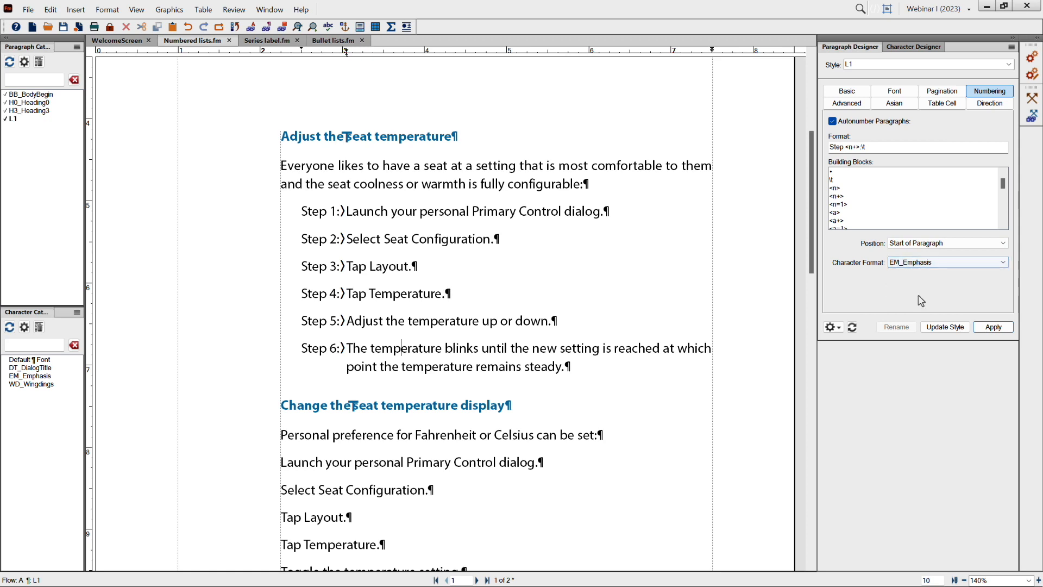
pyautogui.click(940, 328)
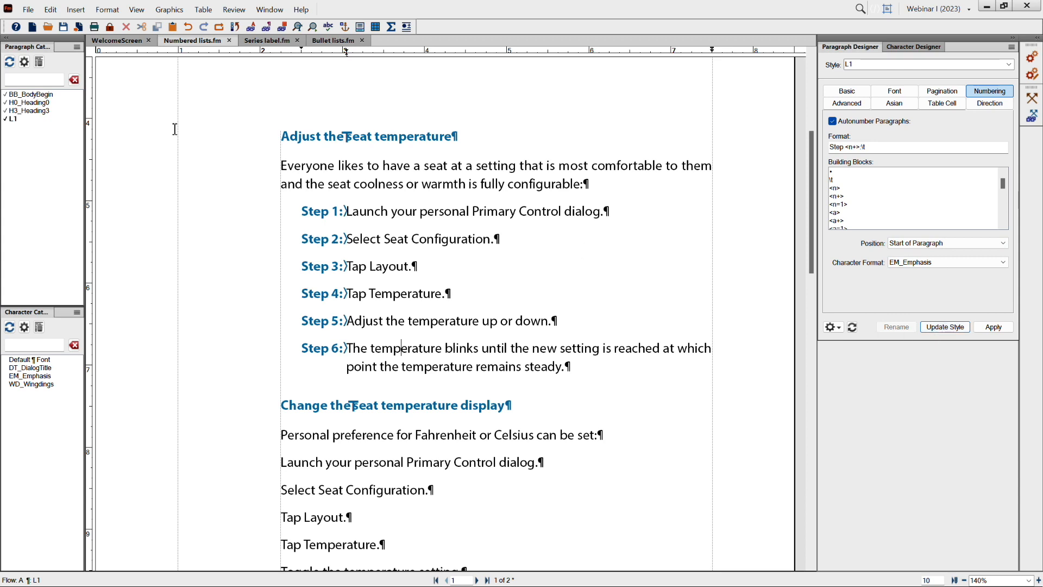
# Hide the text symbols to preview the formatted step numbers, and show the symbols again.
pyautogui.click(136, 9)
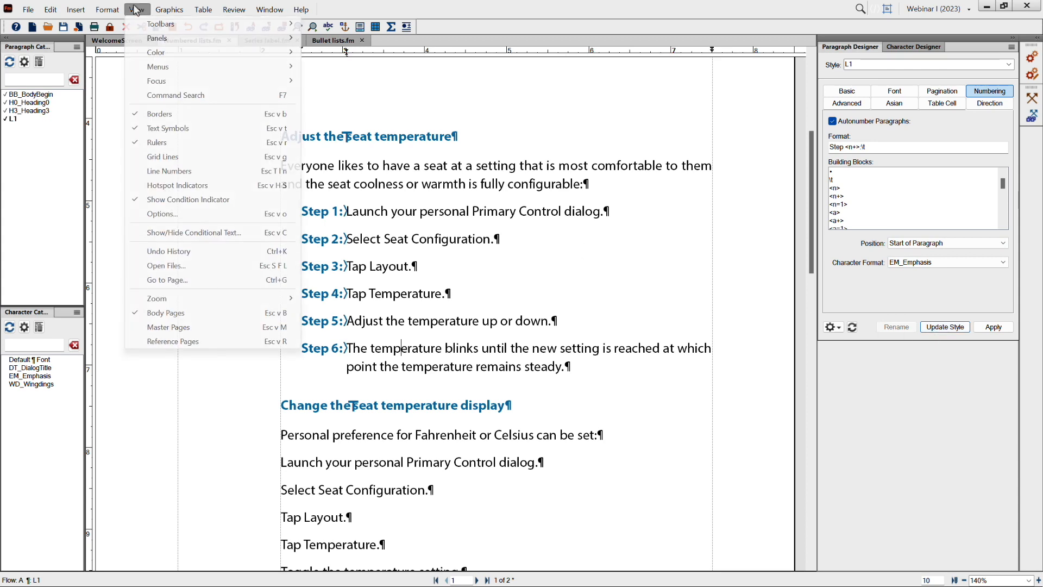
pyautogui.click(157, 128)
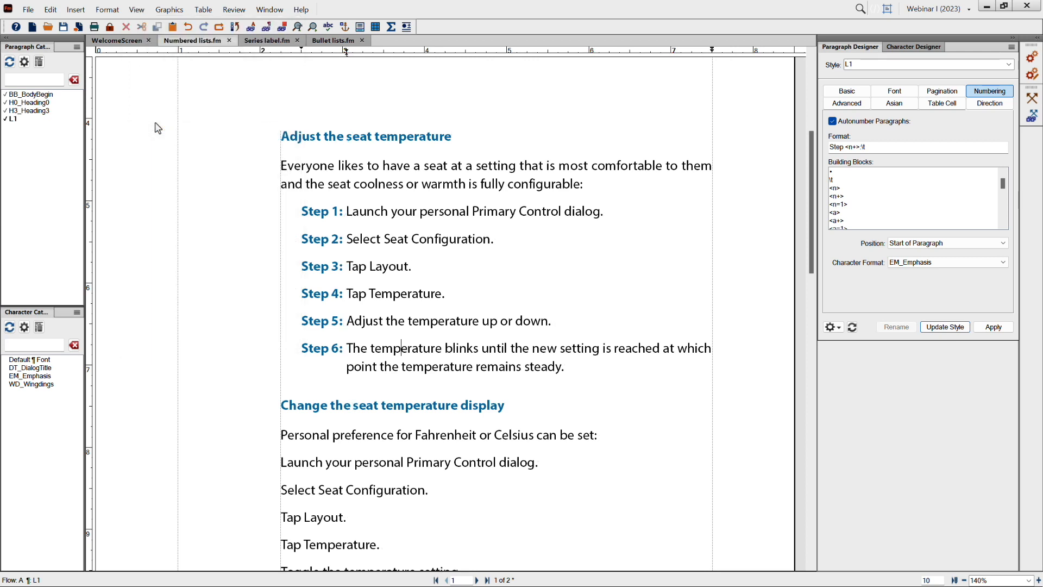
pyautogui.click(137, 9)
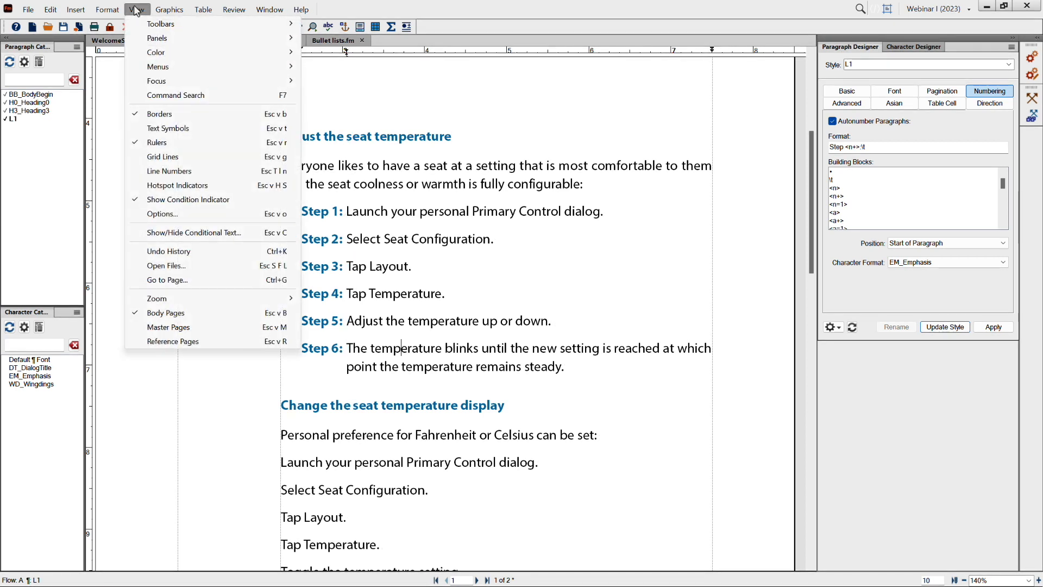
pyautogui.click(153, 130)
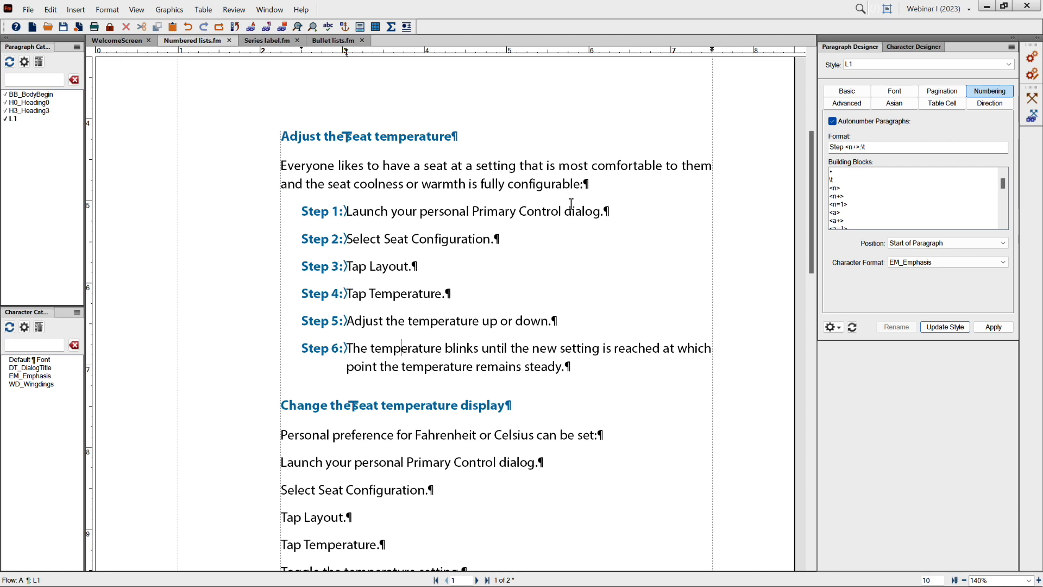
# Apply the L1 style to the five step paragraphs under "Change the seat temperature display".
pyautogui.scroll(-1, 539, 255)
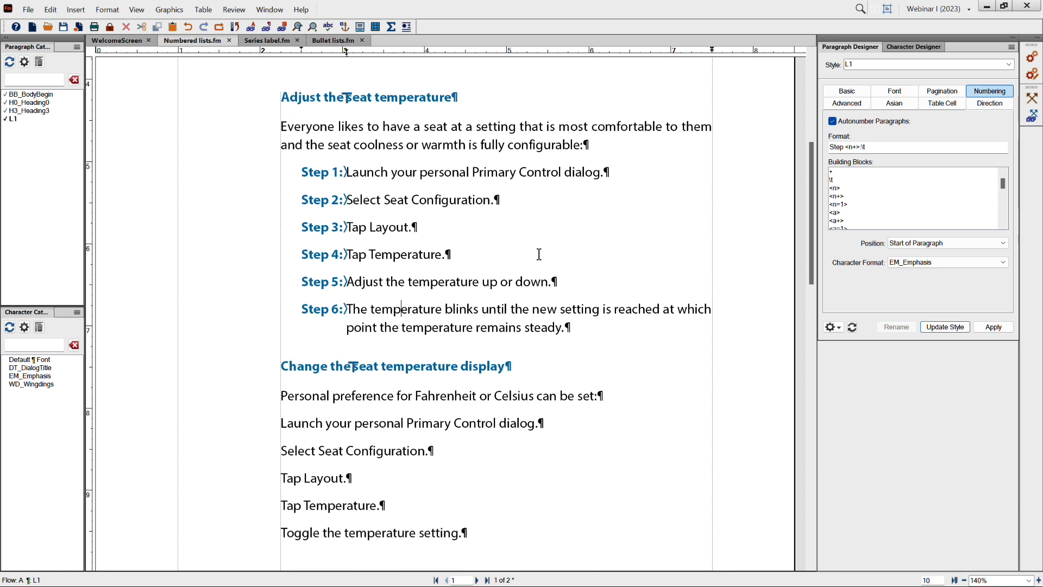
pyautogui.scroll(-2, 539, 254)
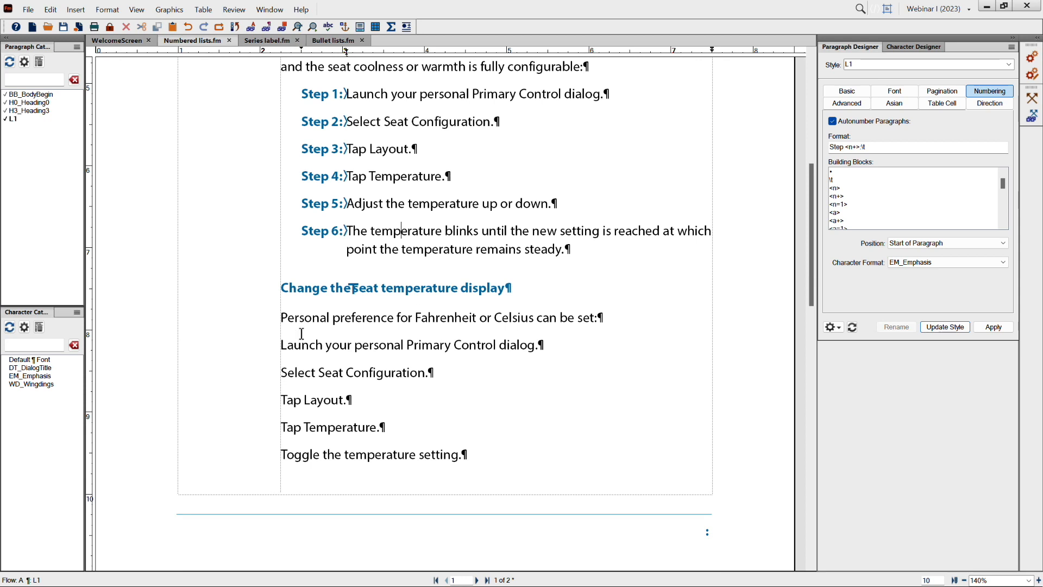
pyautogui.moveTo(281, 344); pyautogui.dragTo(468, 459)
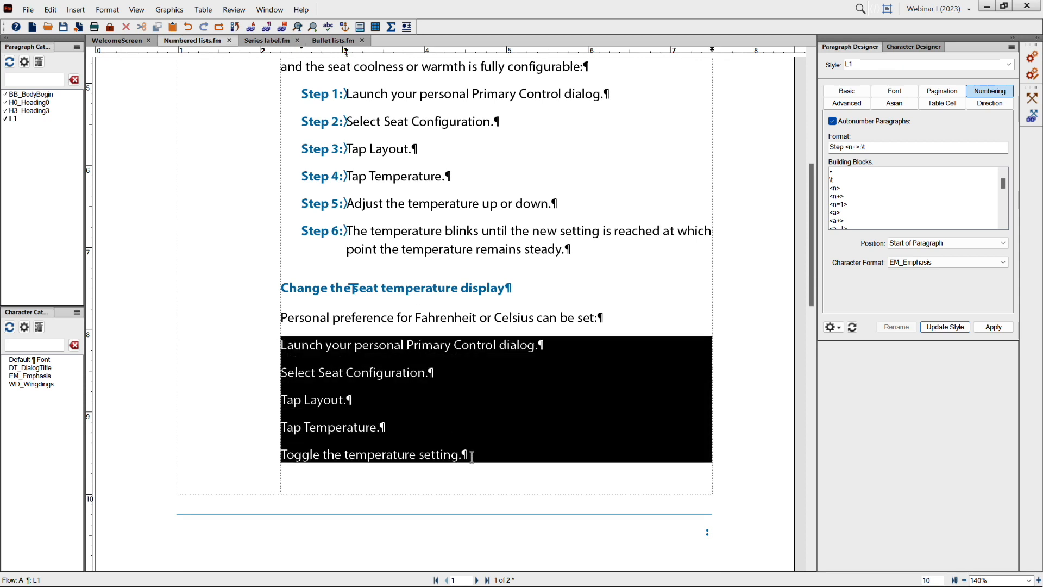
pyautogui.click(16, 119)
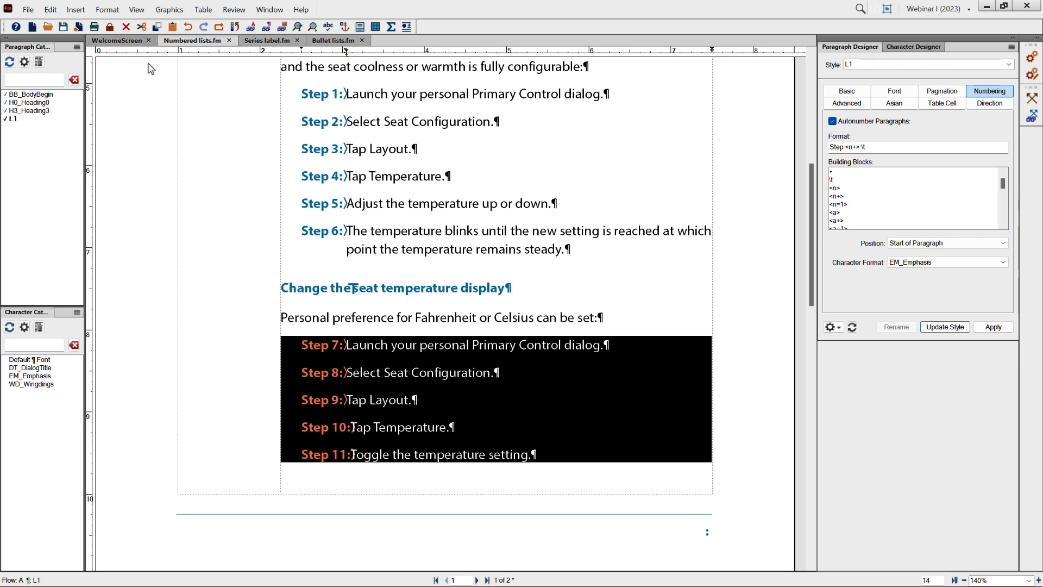
# Apply the L1 style to the four step paragraphs under "Recline the Seats" on page 2.
pyautogui.click(371, 232)
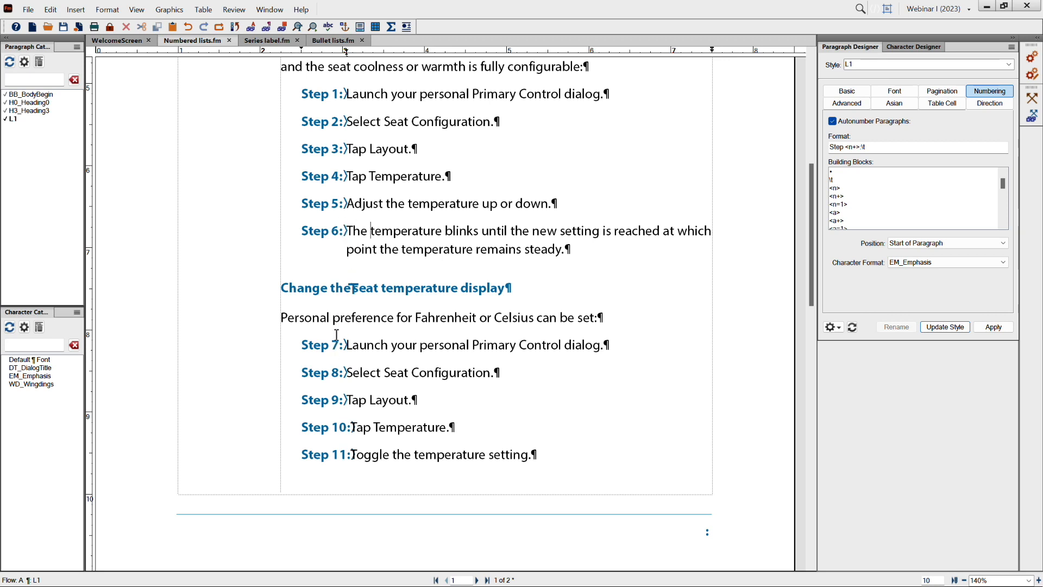
pyautogui.scroll(-5, 334, 349)
pyautogui.scroll(-8, 334, 349)
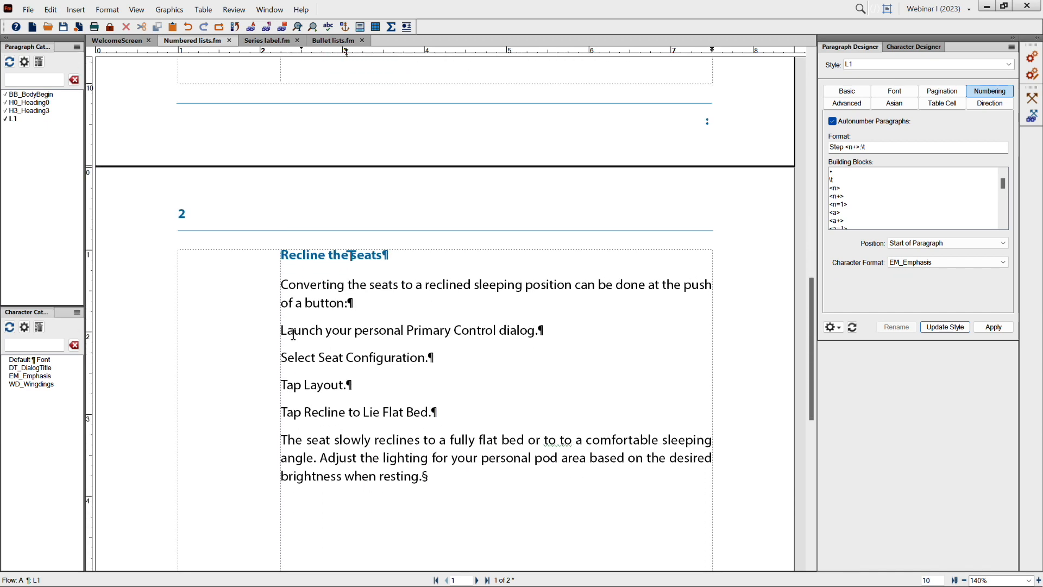
pyautogui.moveTo(287, 330); pyautogui.dragTo(304, 425)
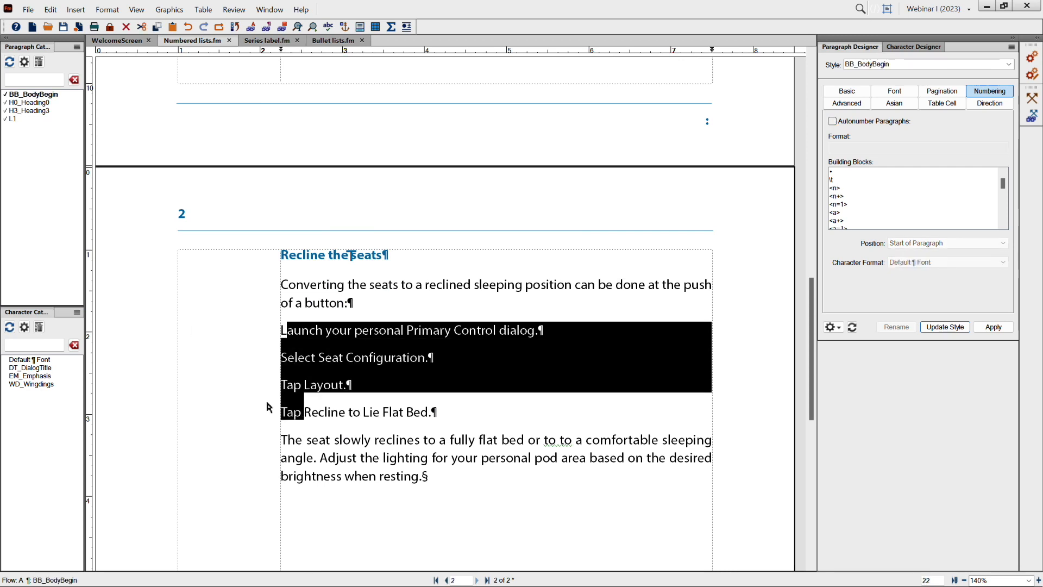
pyautogui.click(14, 120)
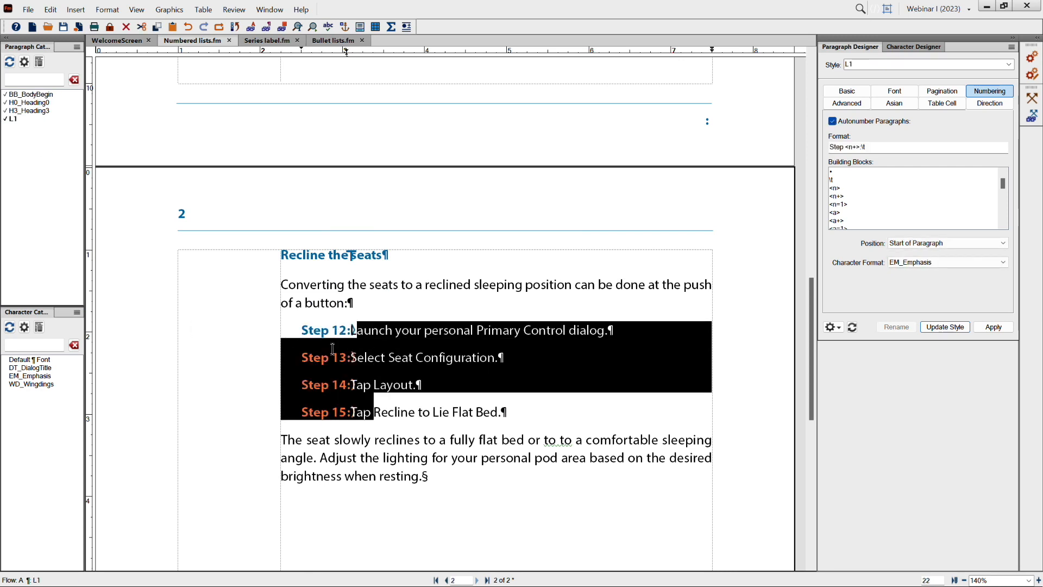
# Create a paragraph style named L1 Restart from the first step under "Adjust the seat temperature".
pyautogui.scroll(5, 467, 187)
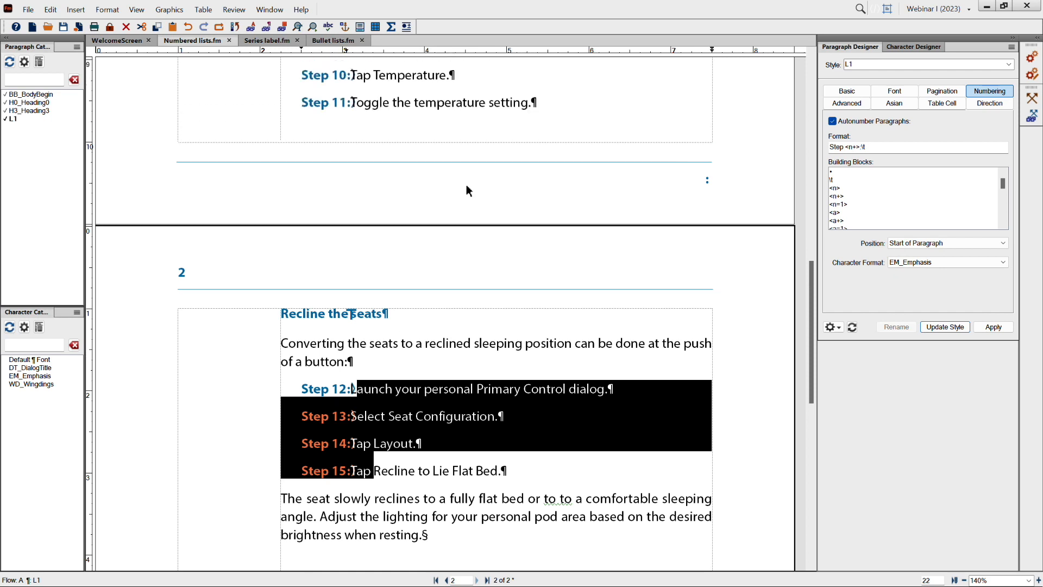
pyautogui.scroll(3, 467, 187)
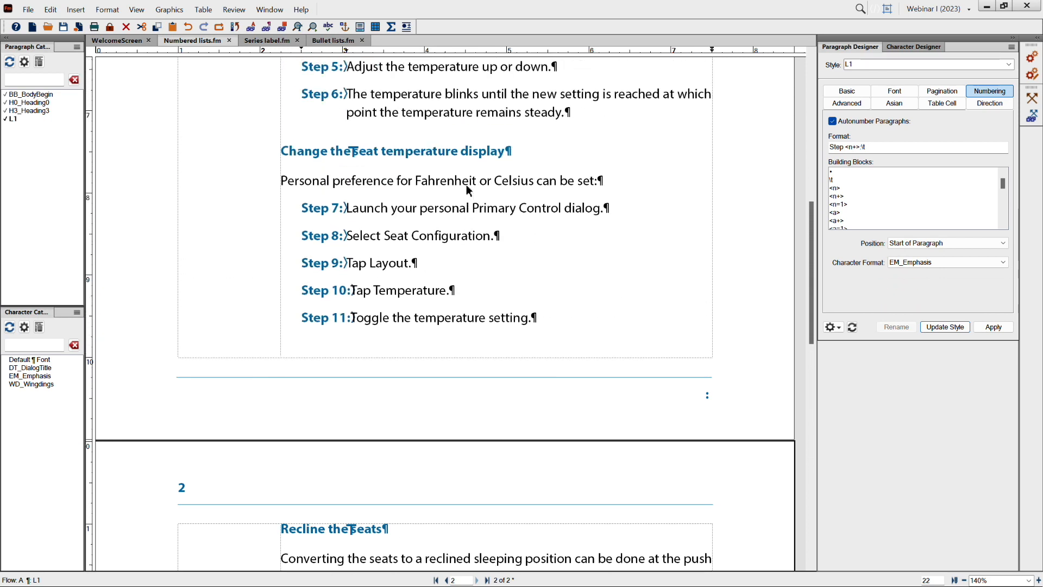
pyautogui.scroll(2, 468, 189)
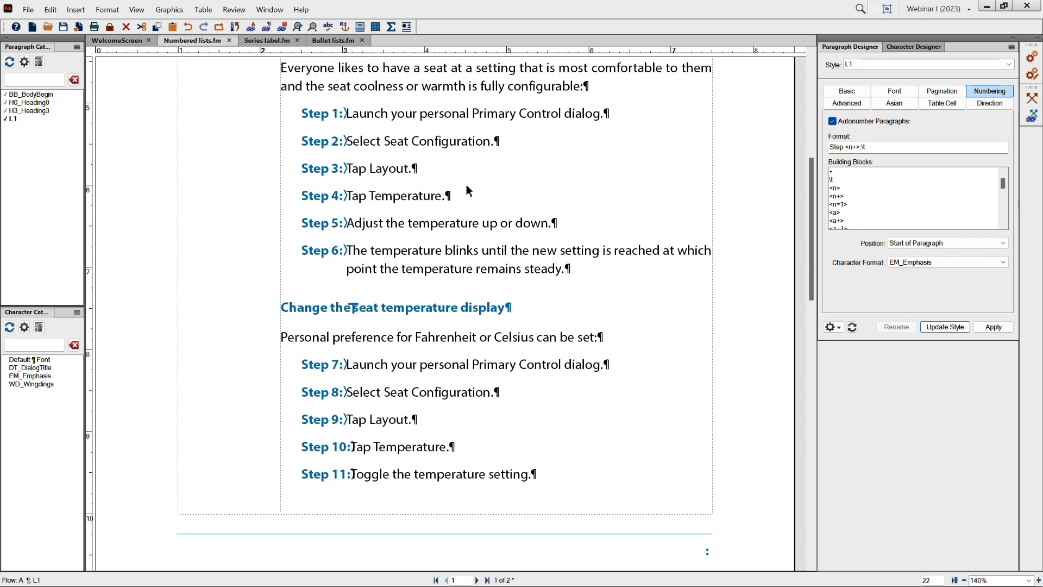
pyautogui.click(395, 113)
pyautogui.click(869, 62)
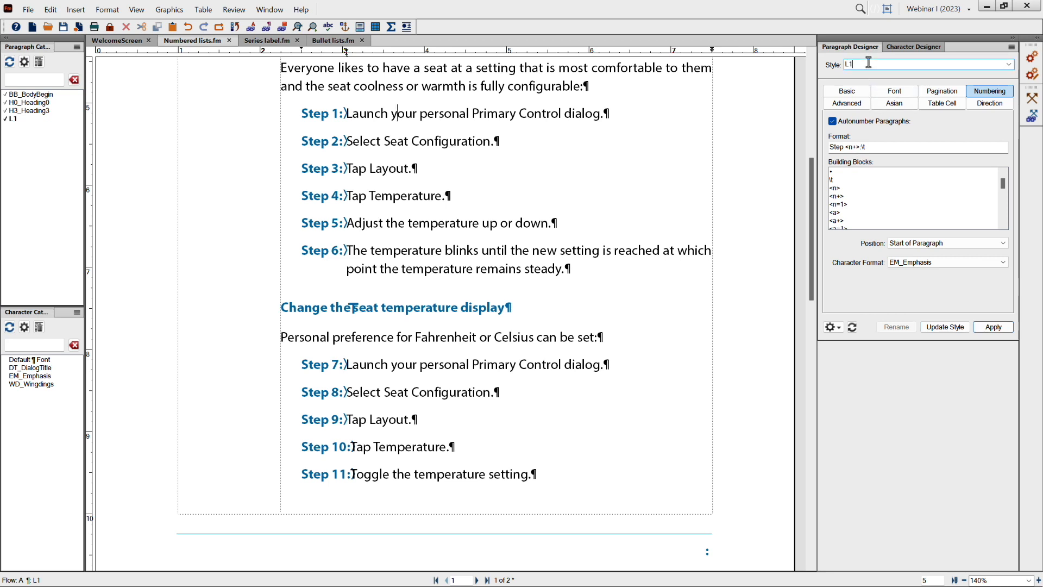
pyautogui.write('Restart')
pyautogui.click(937, 328)
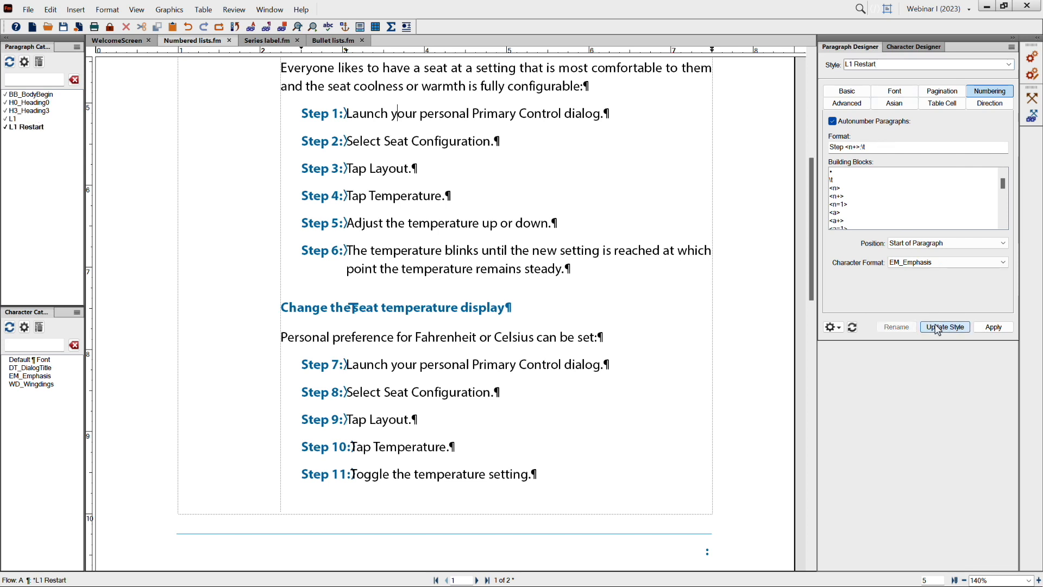
# Change the L1 Restart autonumber format to Step <n=1>:\t and update the style.
pyautogui.click(857, 147)
pyautogui.doubleClick(857, 147)
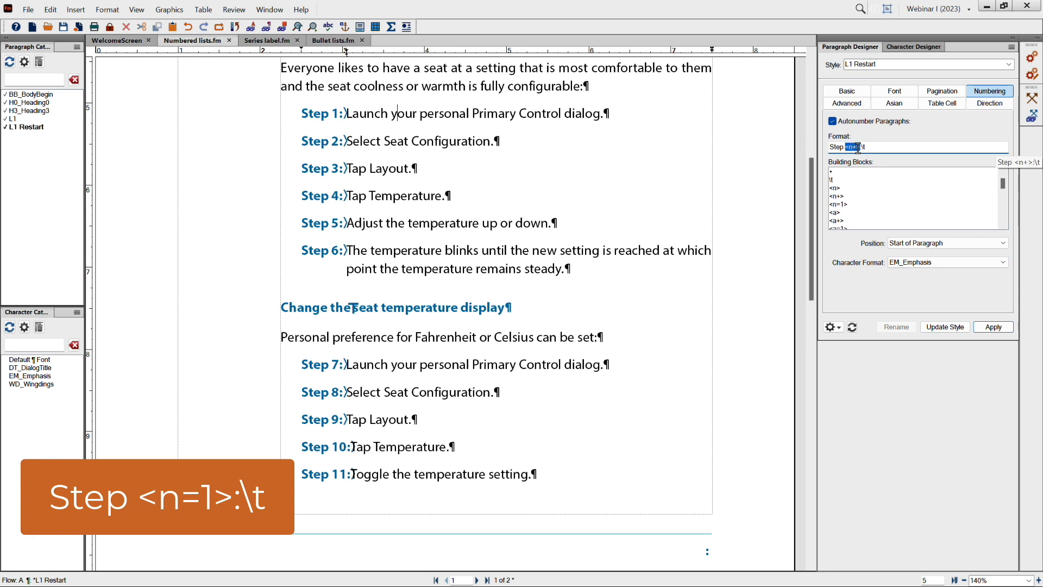
pyautogui.click(841, 205)
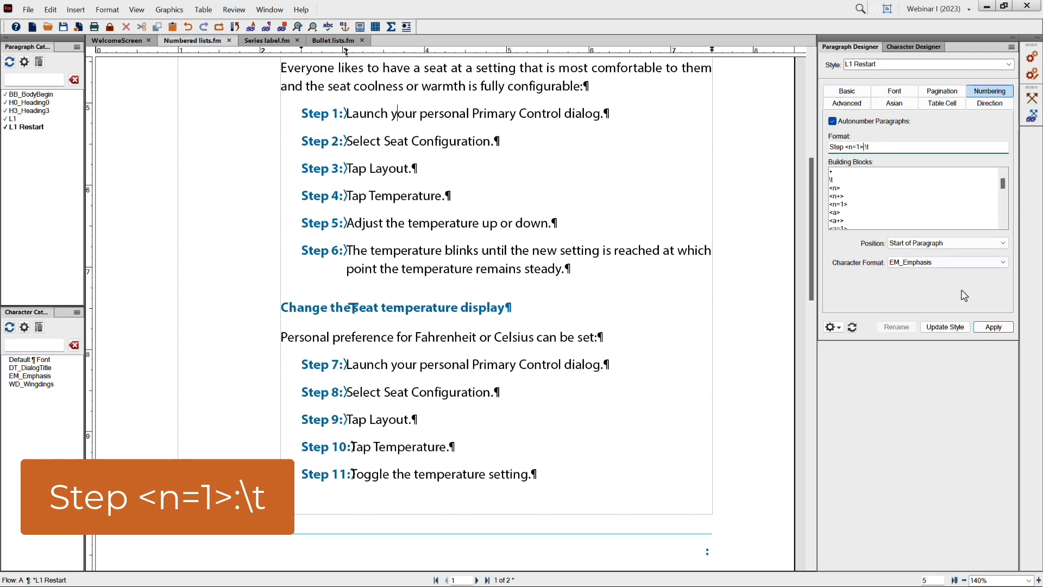
pyautogui.click(945, 326)
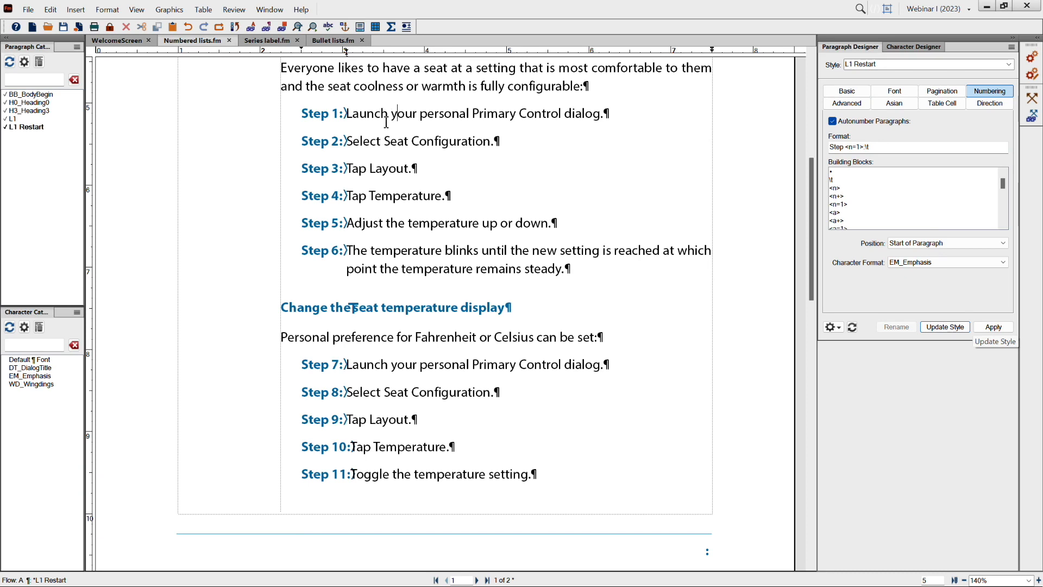
# Apply L1 Restart to the first step under "Change the seat temperature display" and compare its format with the next step's.
pyautogui.click(360, 364)
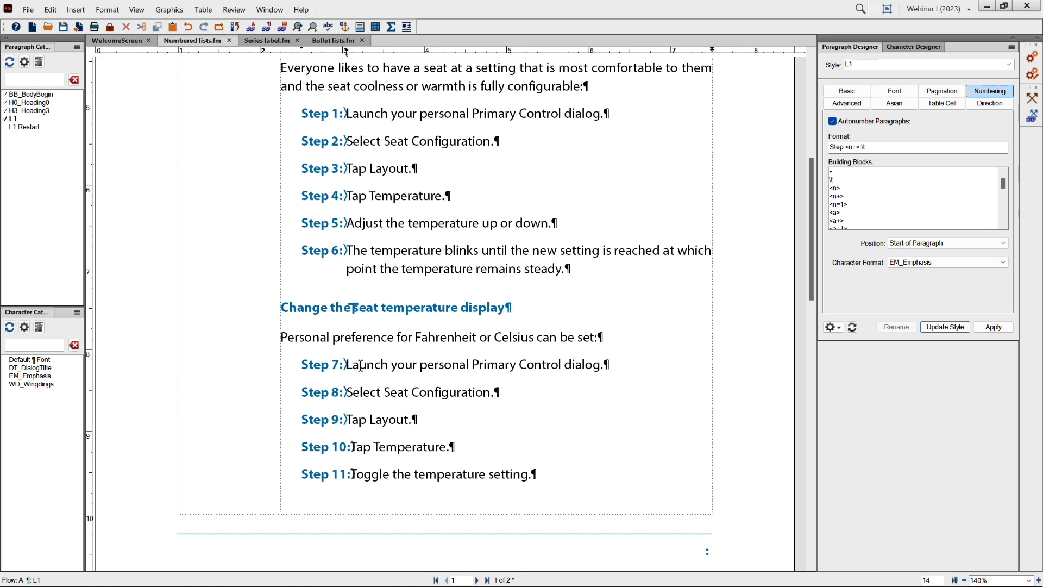
pyautogui.click(23, 128)
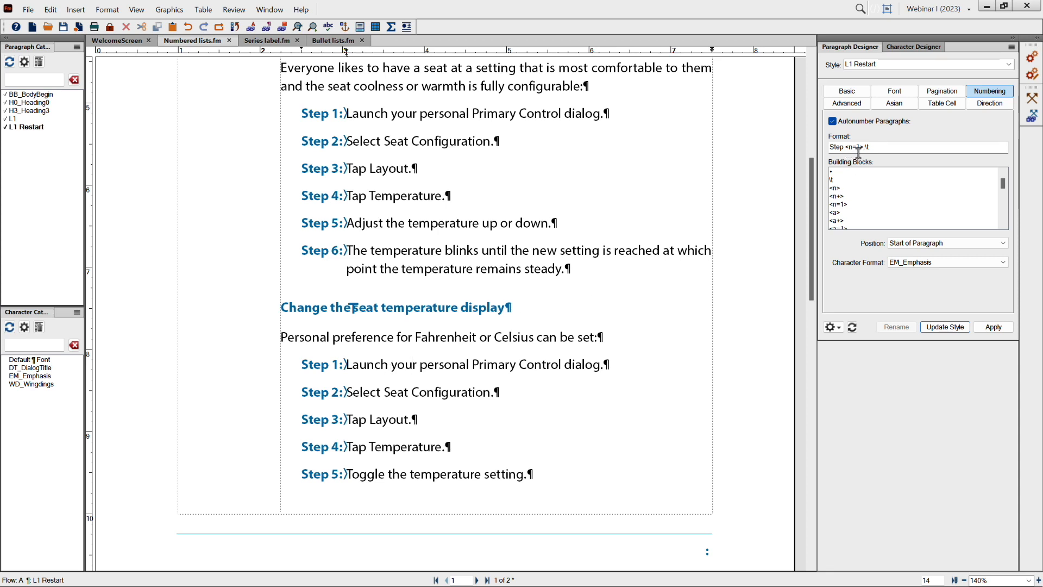
pyautogui.click(360, 391)
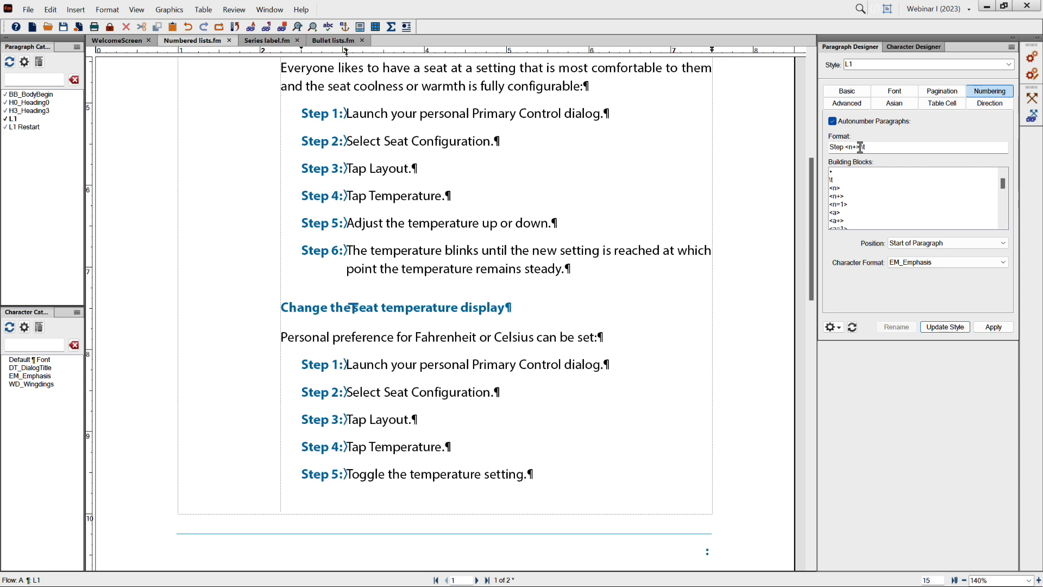
# Apply the L1 Restart style to the first step under "Recline the Seats" on page 2.
pyautogui.scroll(-5, 655, 167)
pyautogui.scroll(-7, 655, 167)
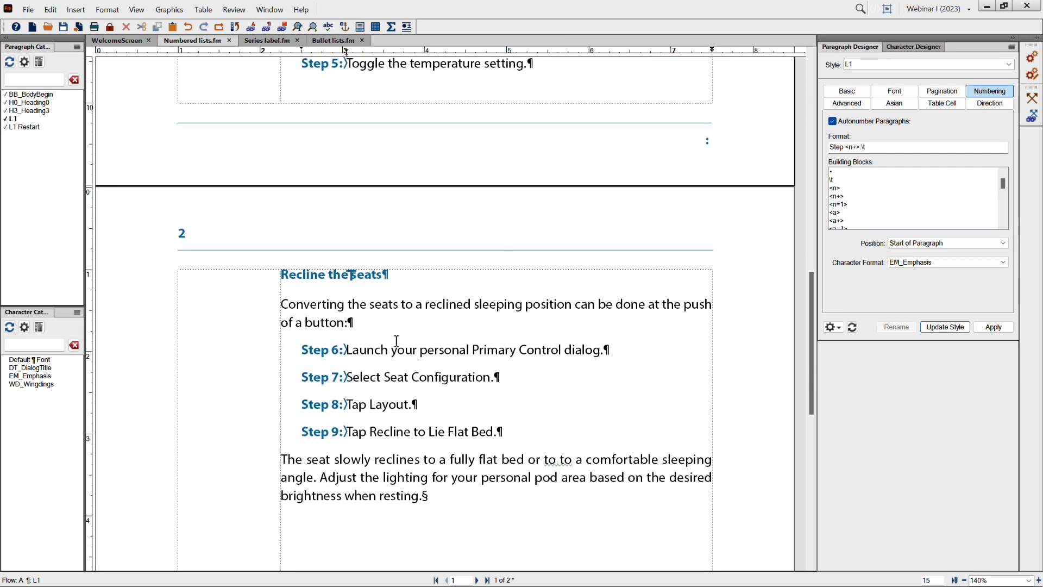
pyautogui.click(389, 350)
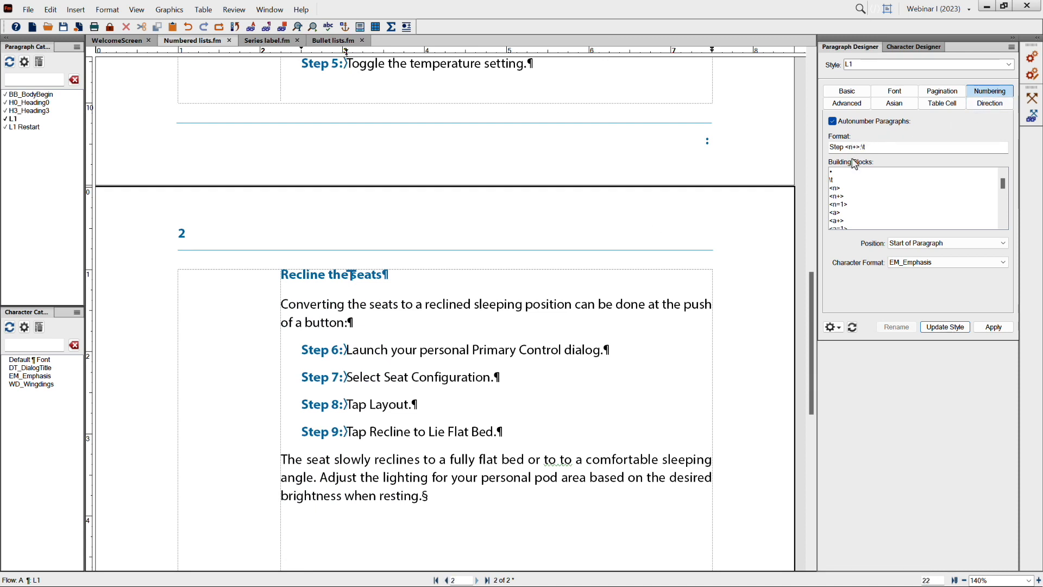
pyautogui.click(18, 127)
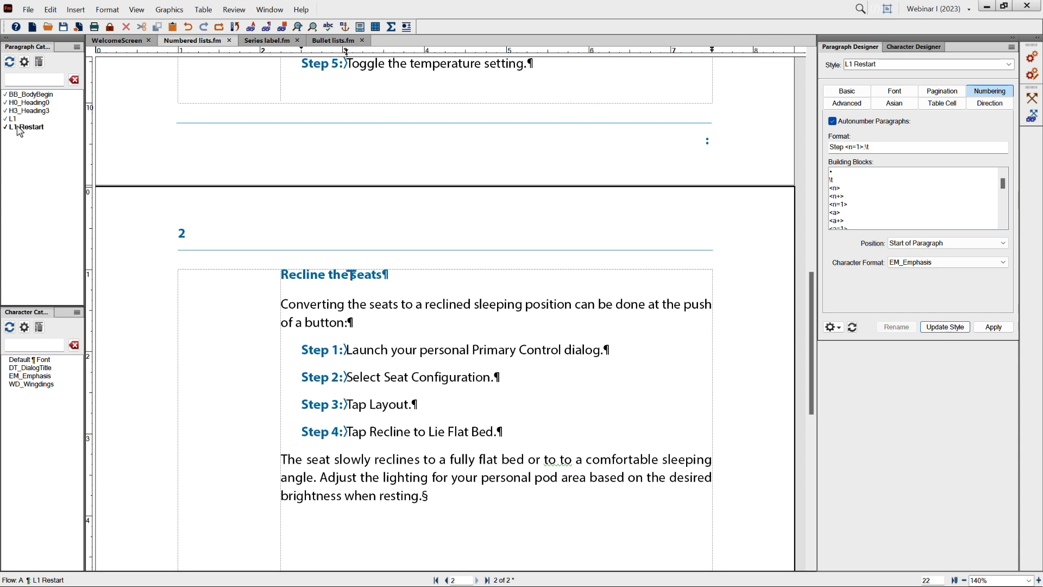
# Undo the L1 Restart assignments and the creation of that style.
pyautogui.click(185, 28)
pyautogui.click(186, 29)
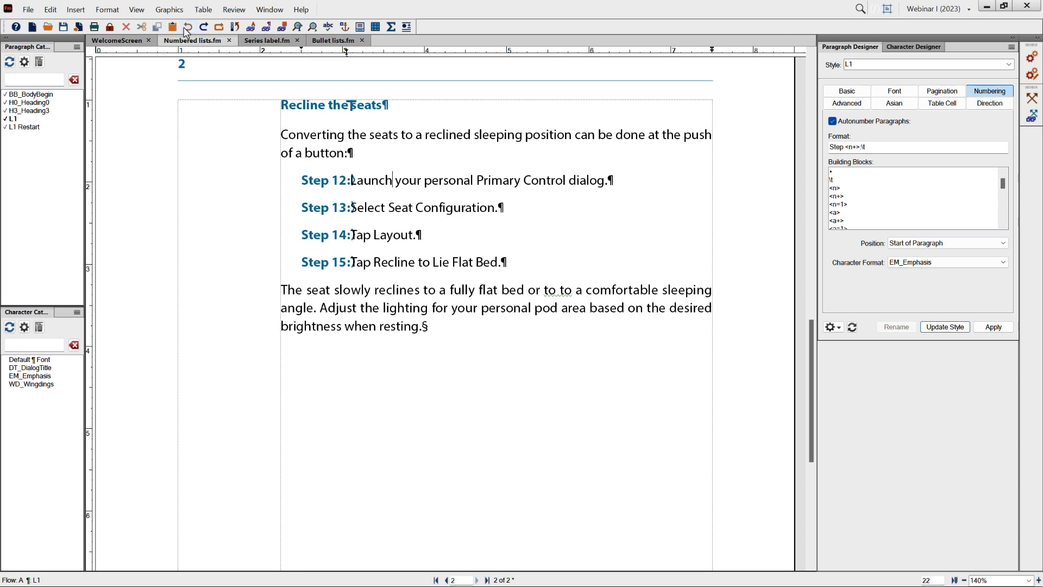
pyautogui.click(185, 28)
# Examine the paragraph styles of the headings and introductory paragraphs that precede the step lists on both pages.
pyautogui.scroll(2, 220, 141)
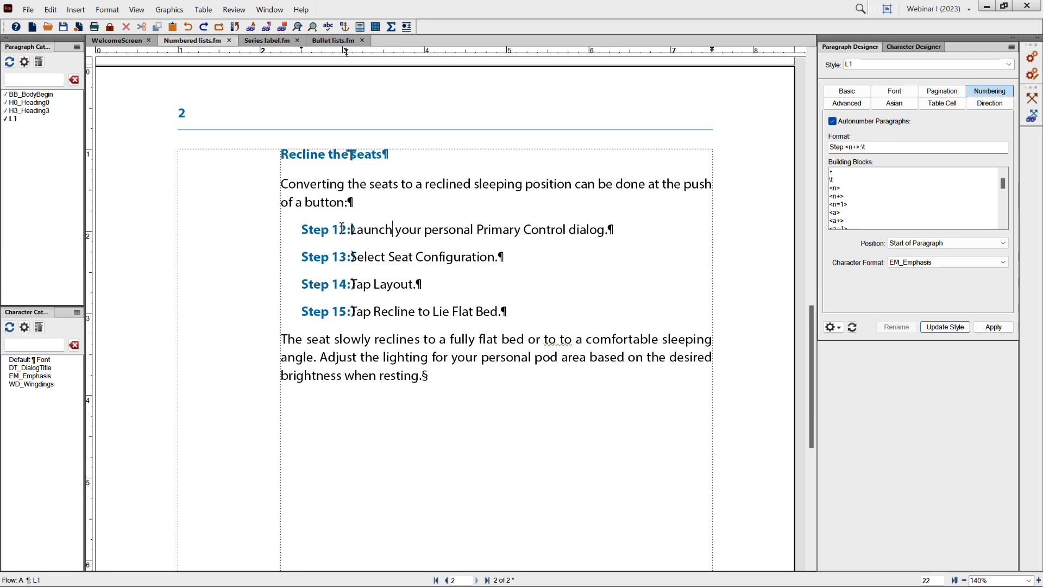
pyautogui.scroll(10, 345, 237)
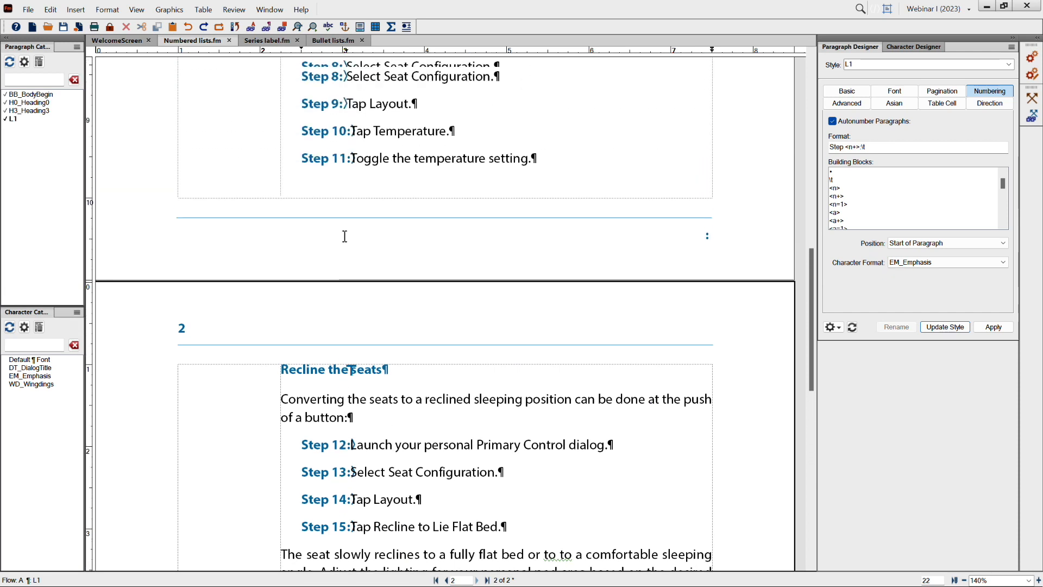
pyautogui.scroll(12, 345, 237)
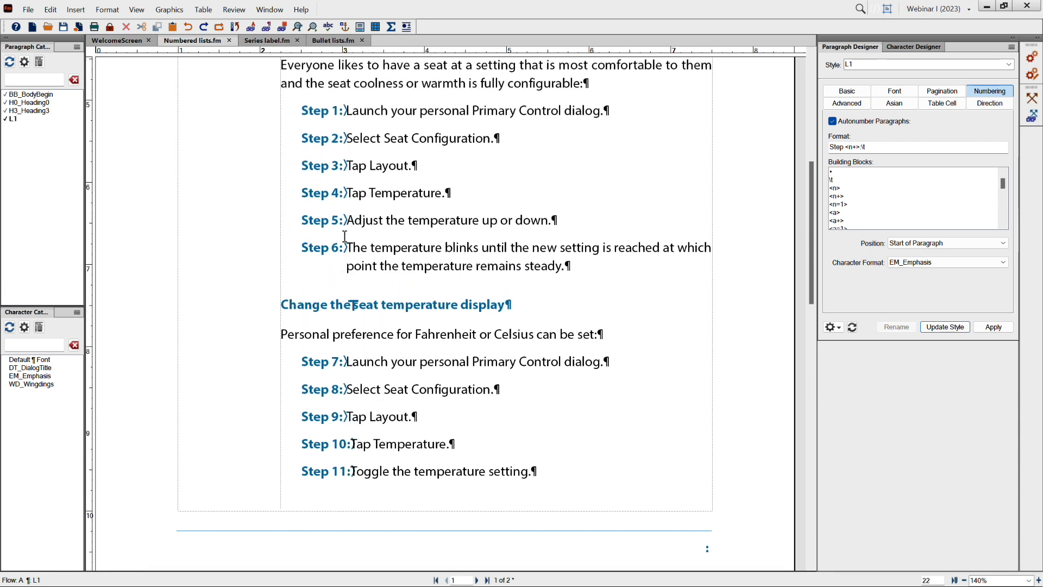
pyautogui.scroll(-3, 345, 237)
pyautogui.scroll(1, 374, 236)
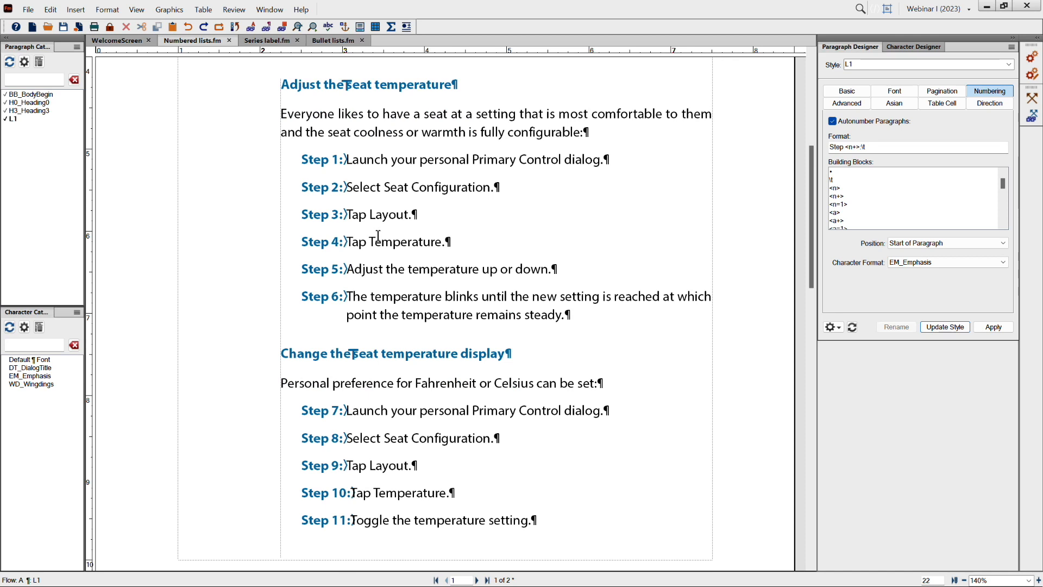
pyautogui.click(312, 112)
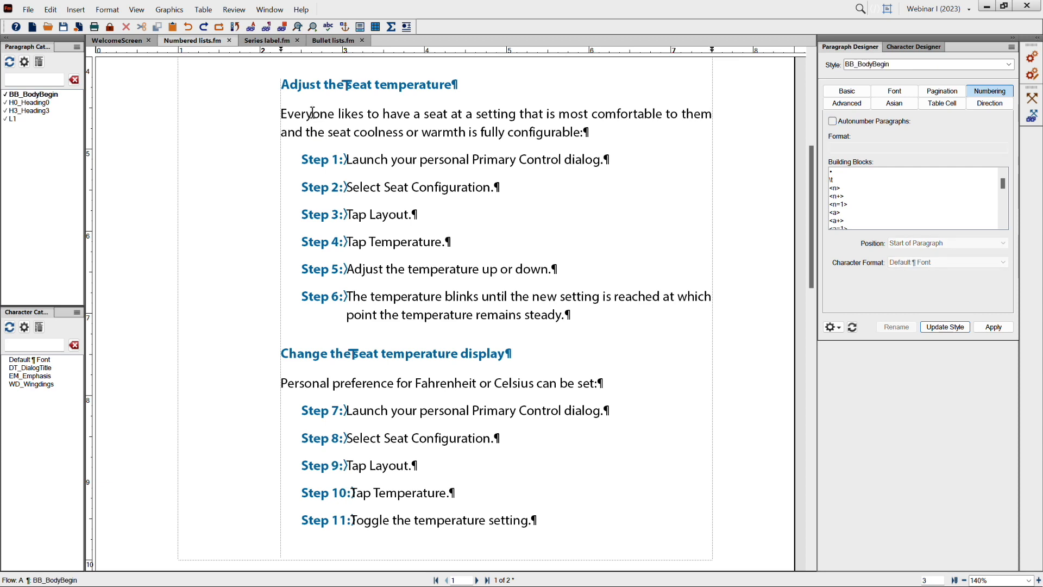
pyautogui.click(317, 85)
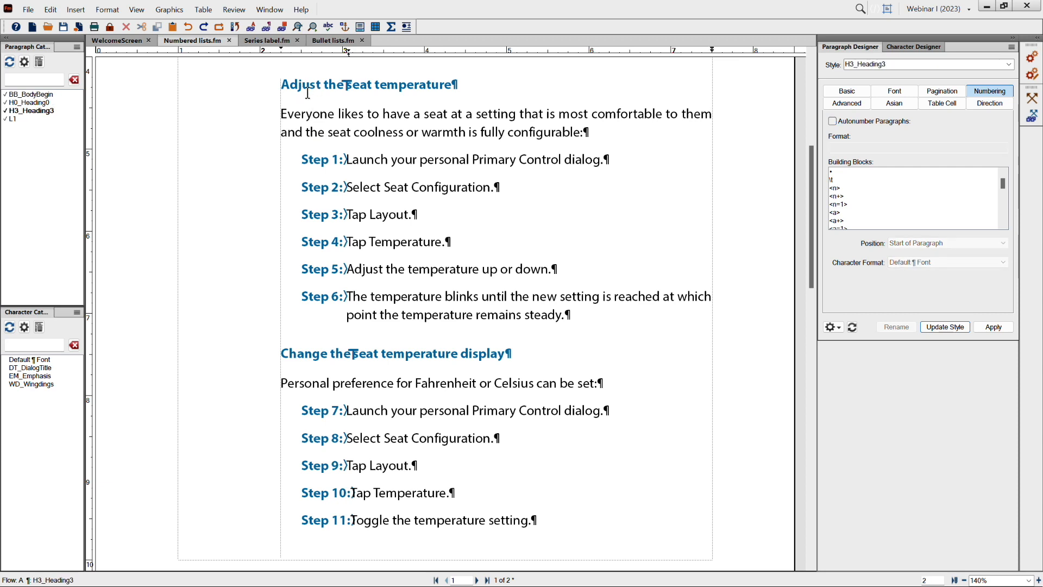
pyautogui.click(318, 122)
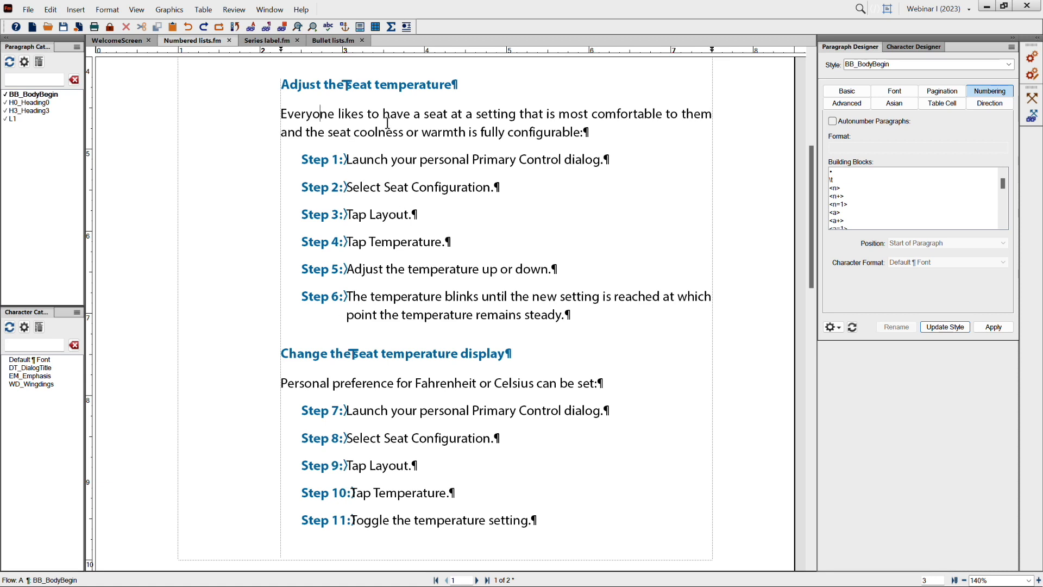
pyautogui.scroll(-3, 387, 241)
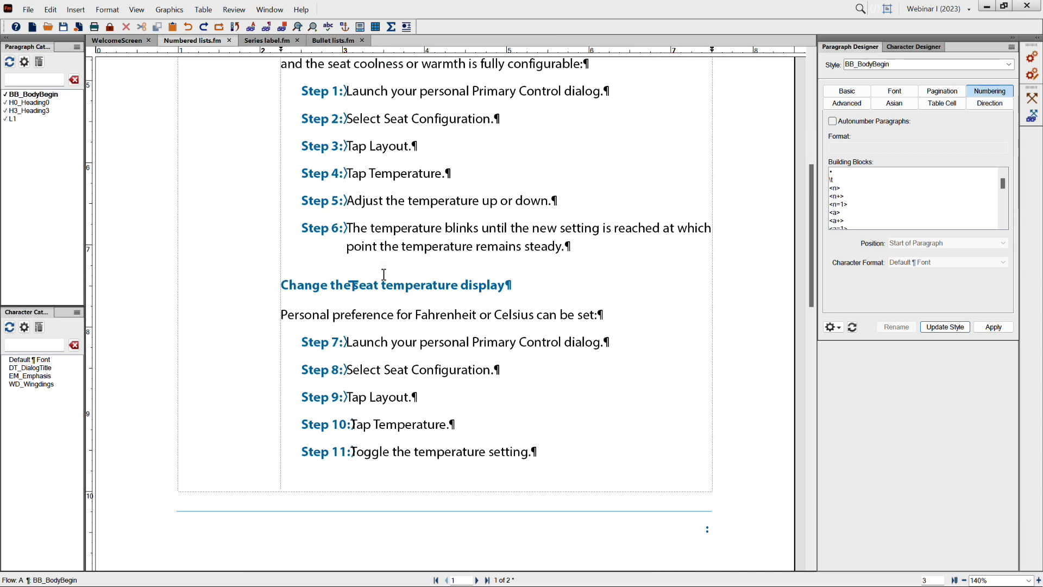
pyautogui.click(377, 288)
pyautogui.click(366, 311)
pyautogui.scroll(-3, 367, 315)
pyautogui.scroll(-9, 368, 315)
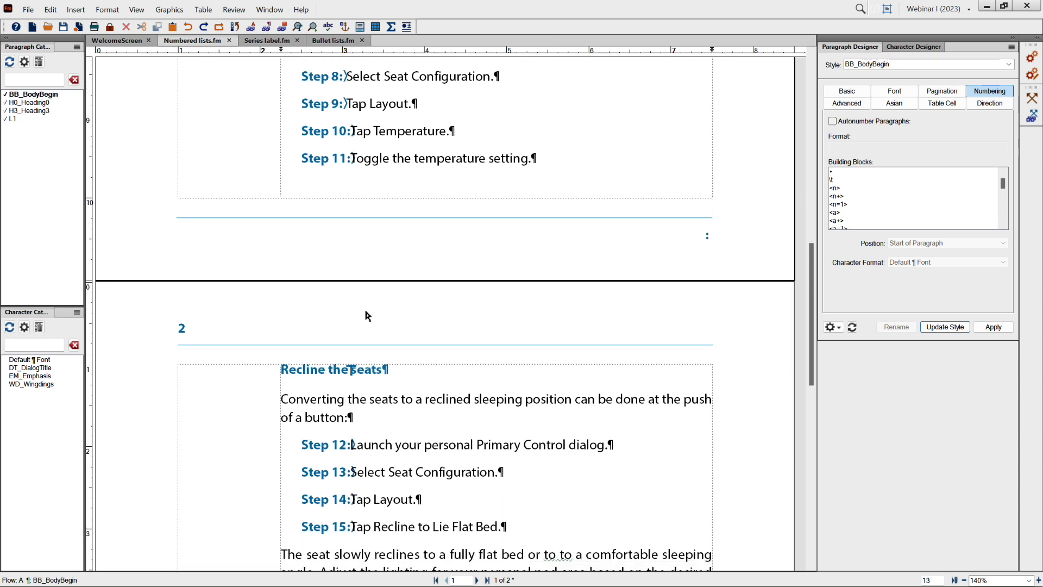
pyautogui.scroll(8, 382, 211)
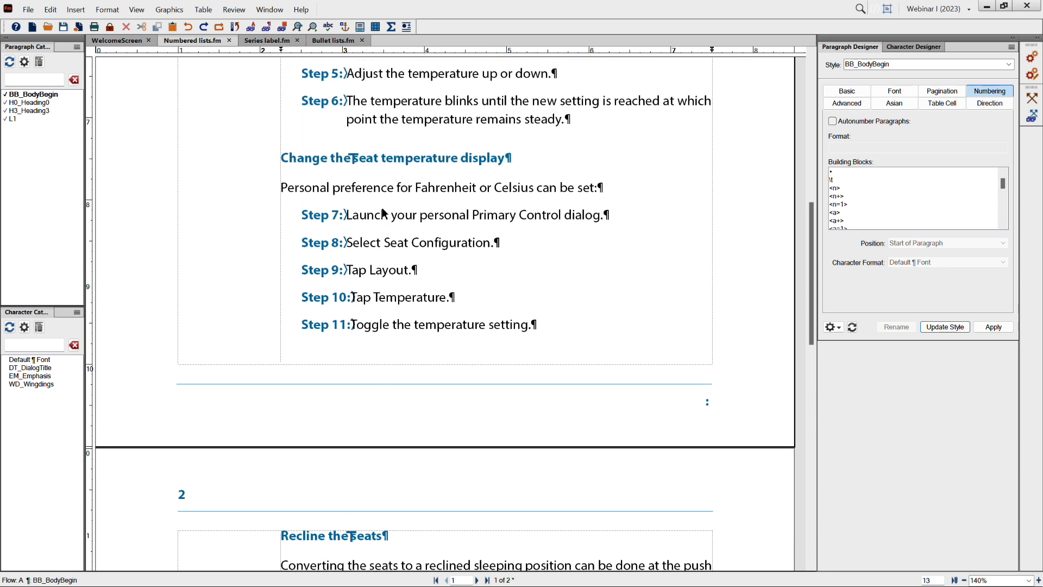
pyautogui.scroll(8, 384, 213)
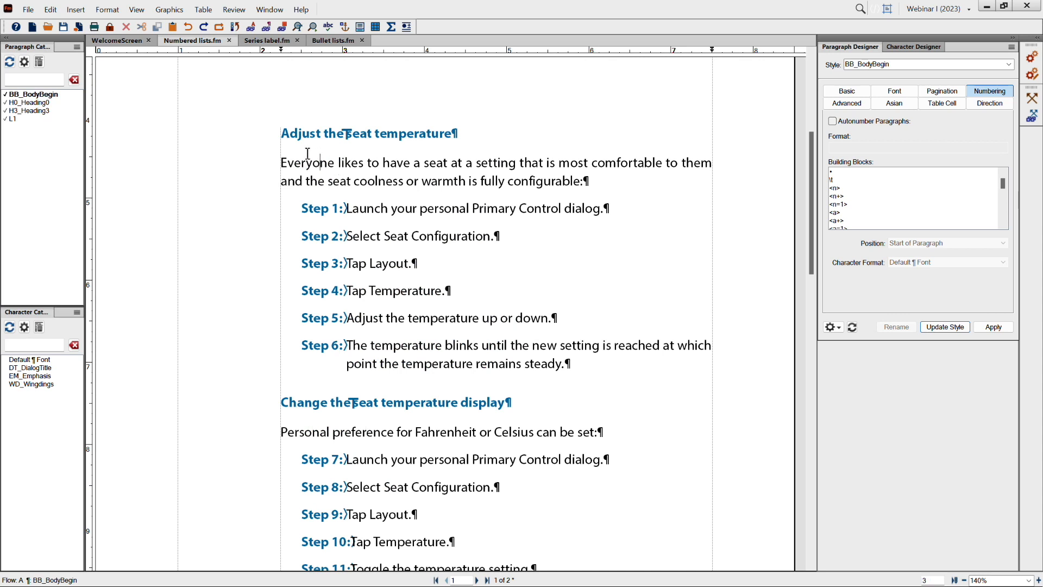
# Turn on autonumbering for the BB_BodyBegin introductory paragraphs with the format <n=1> and update the style.
pyautogui.click(323, 157)
pyautogui.click(834, 122)
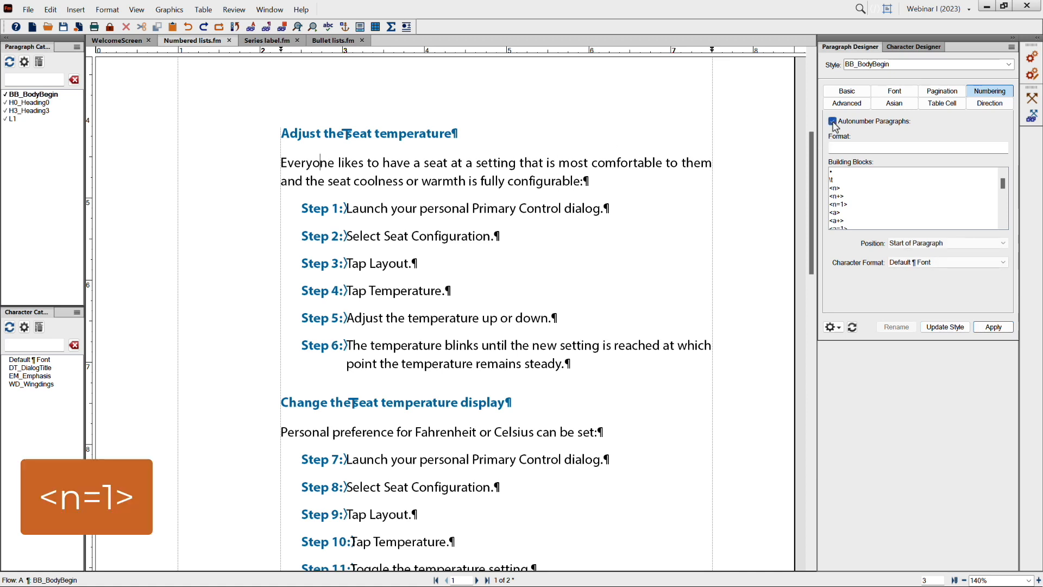
pyautogui.click(839, 196)
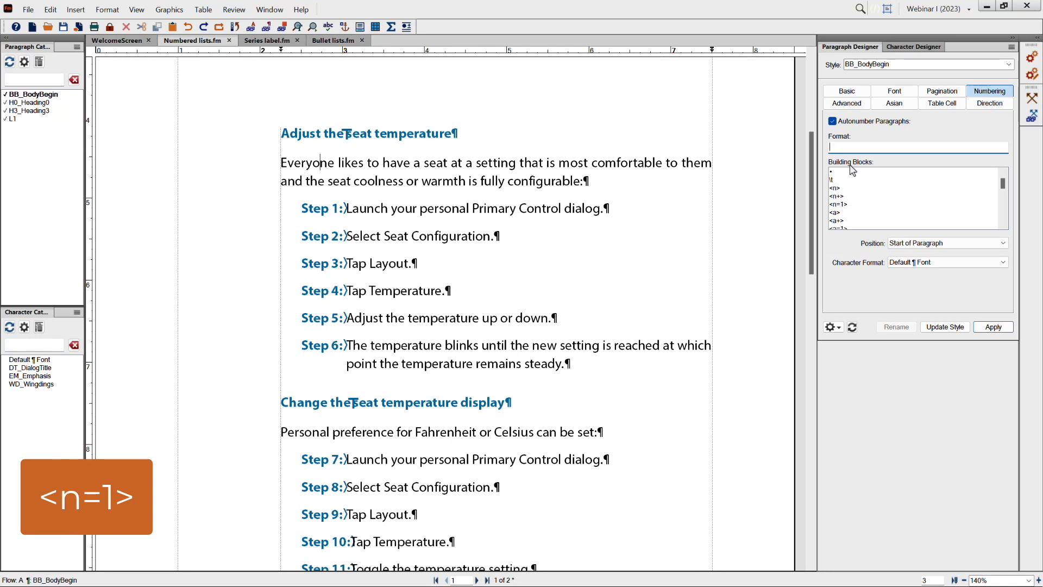
pyautogui.click(840, 204)
pyautogui.click(946, 327)
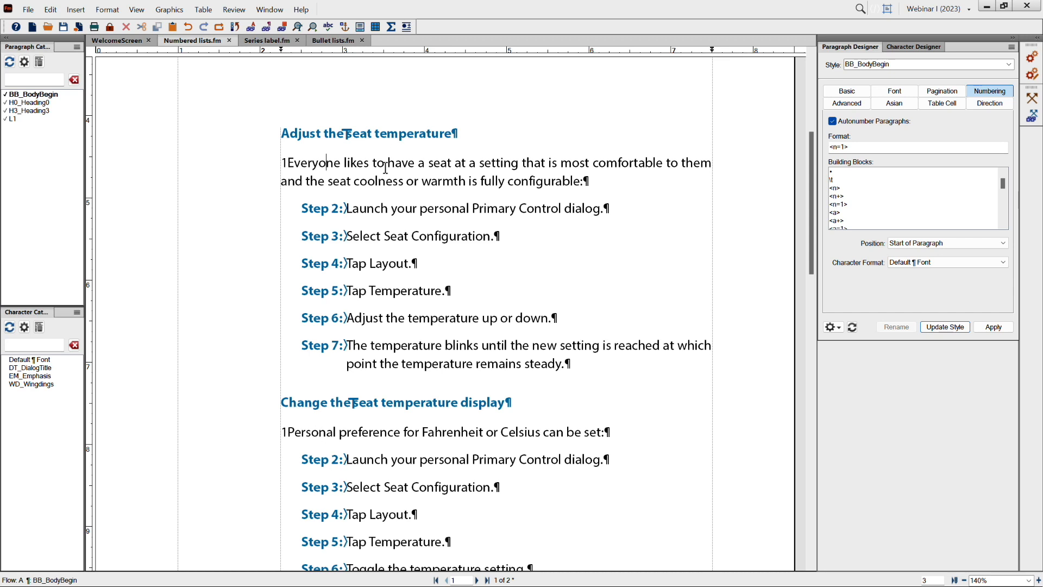
# Change the BB_BodyBegin autonumber format to <n=0>, update the style, and check the step numbering through page 2.
pyautogui.click(843, 148)
pyautogui.press('BackSpace')
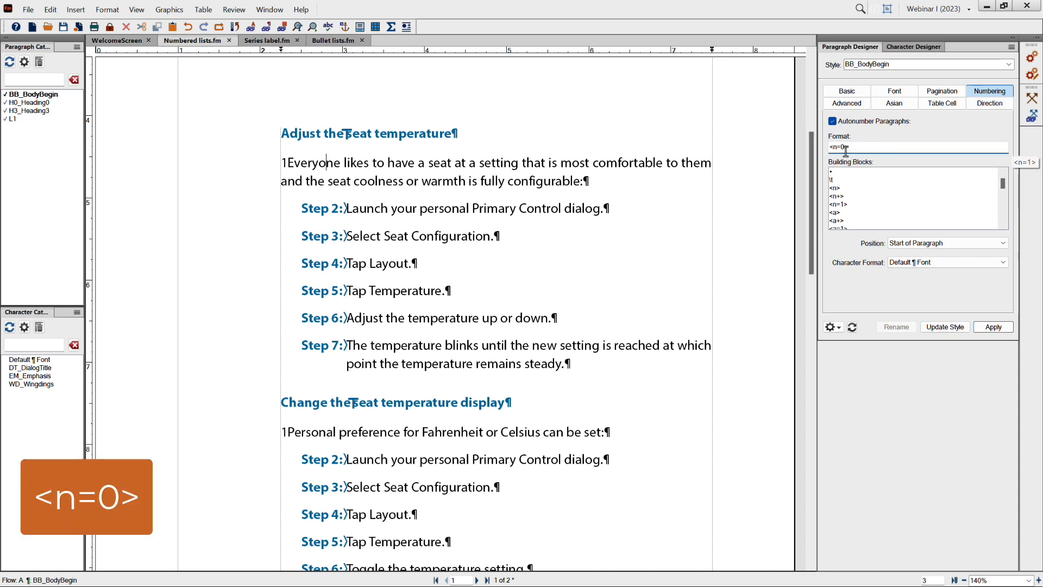
pyautogui.write('0')
pyautogui.click(948, 327)
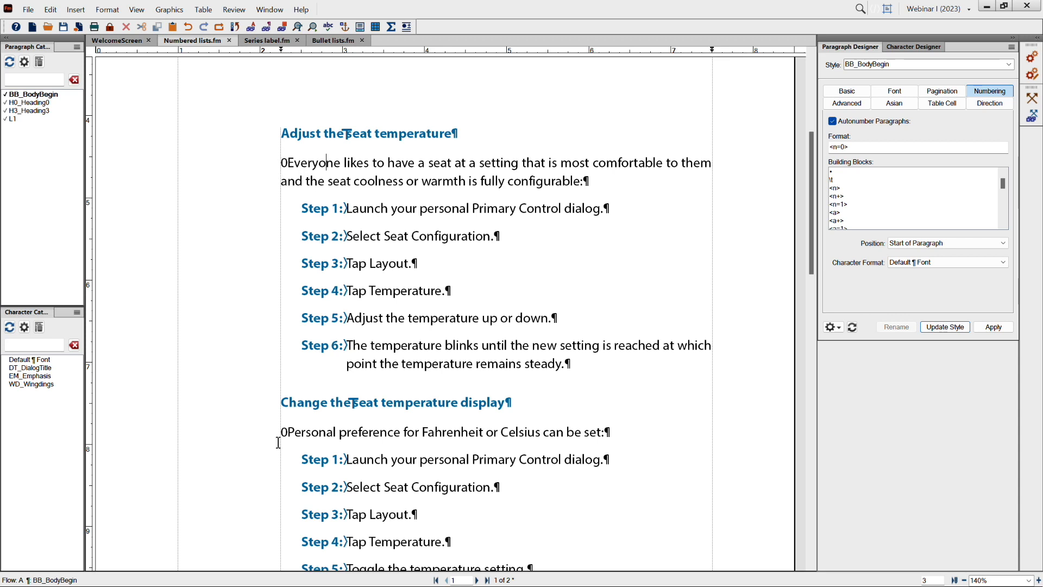
pyautogui.scroll(-10, 321, 486)
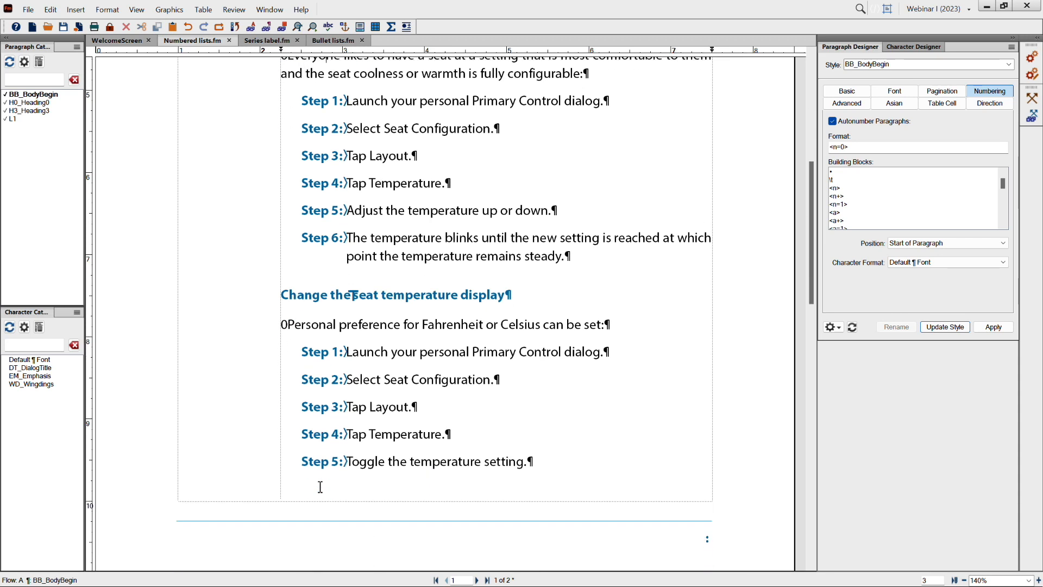
pyautogui.scroll(-2, 320, 487)
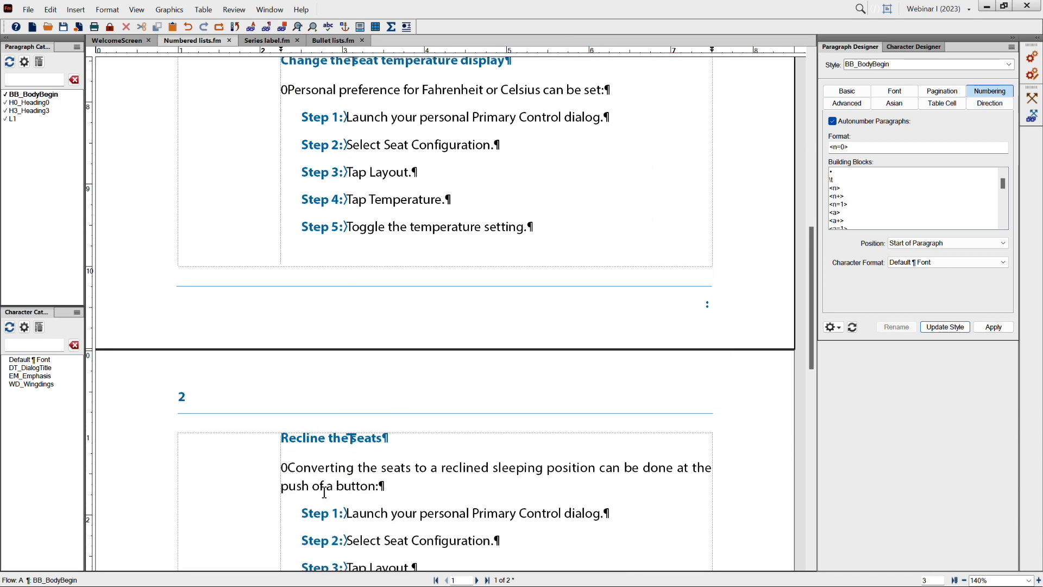
pyautogui.scroll(3, 384, 218)
pyautogui.scroll(7, 383, 218)
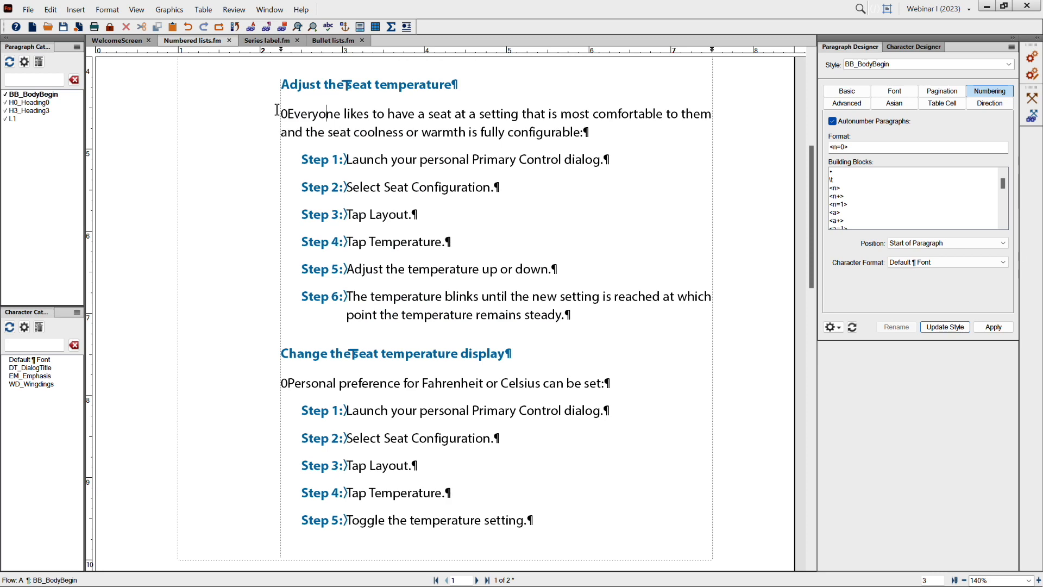
# Consult the Counters slide, and replace the BB_BodyBegin counter with the hidden counter < =0>, updating the style.
pyautogui.hotkey('alt', 'Tab')
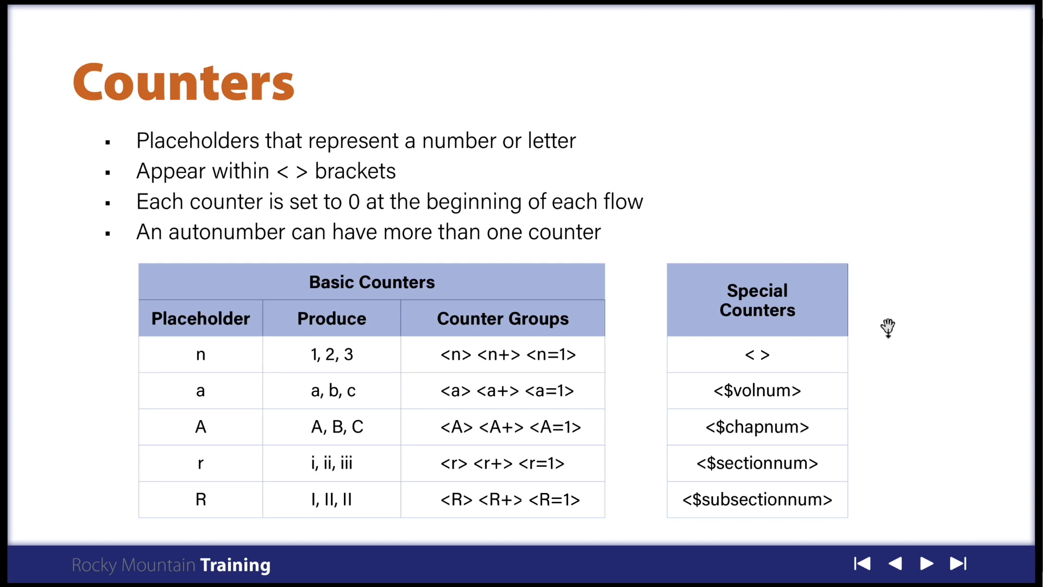
pyautogui.hotkey('alt', 'Tab')
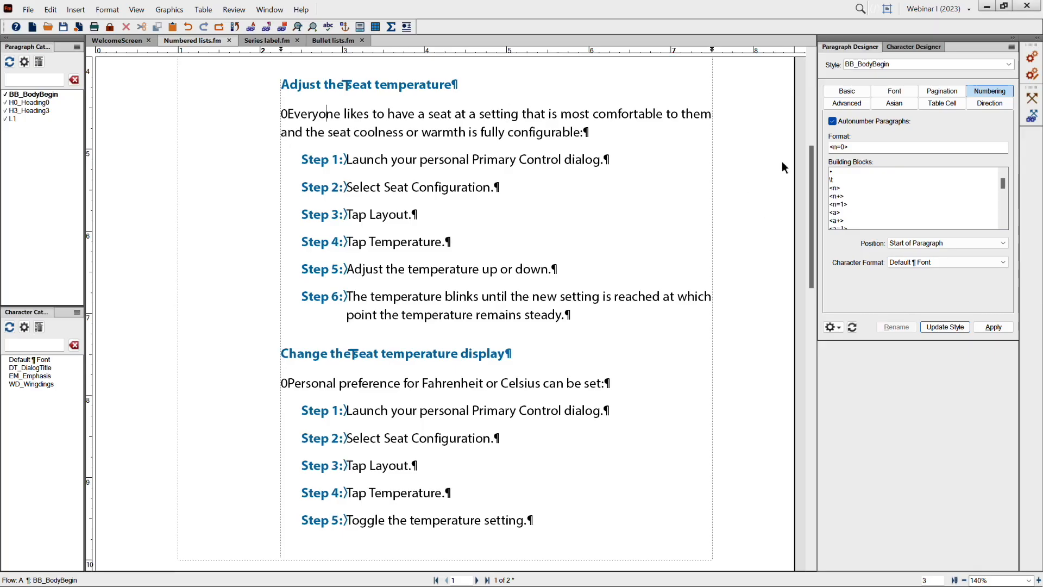
pyautogui.click(836, 147)
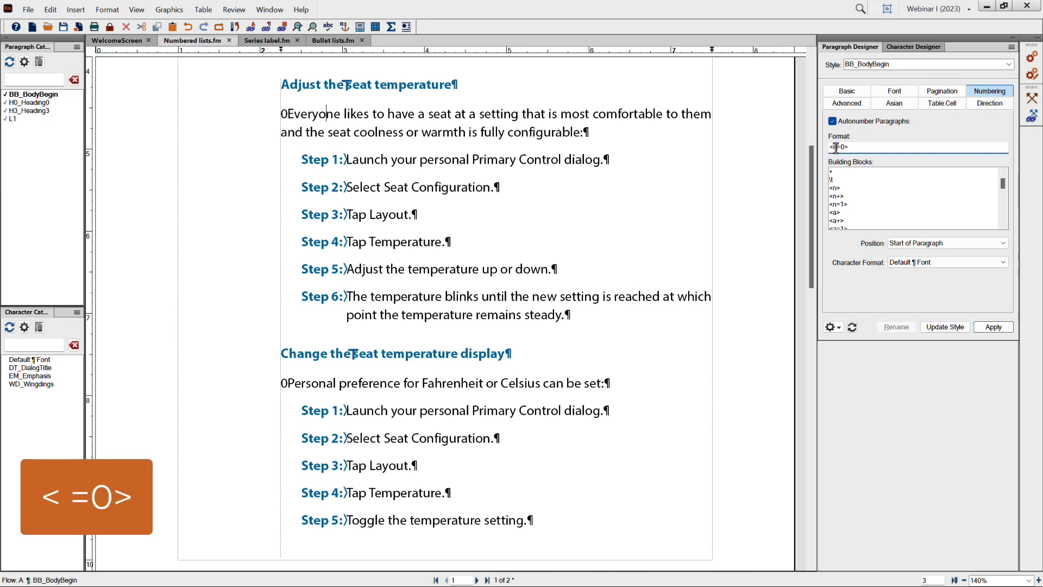
pyautogui.press('BackSpace')
pyautogui.click(943, 328)
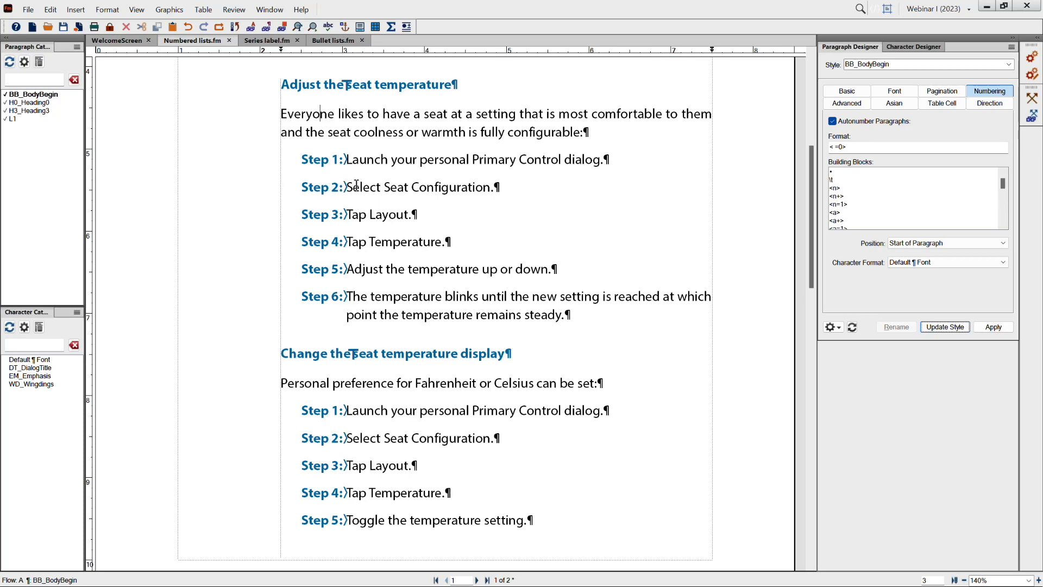
# Create a paragraph style named L2 from steps 2 and 3 under "Adjust the seat temperature".
pyautogui.moveTo(360, 187); pyautogui.dragTo(376, 216)
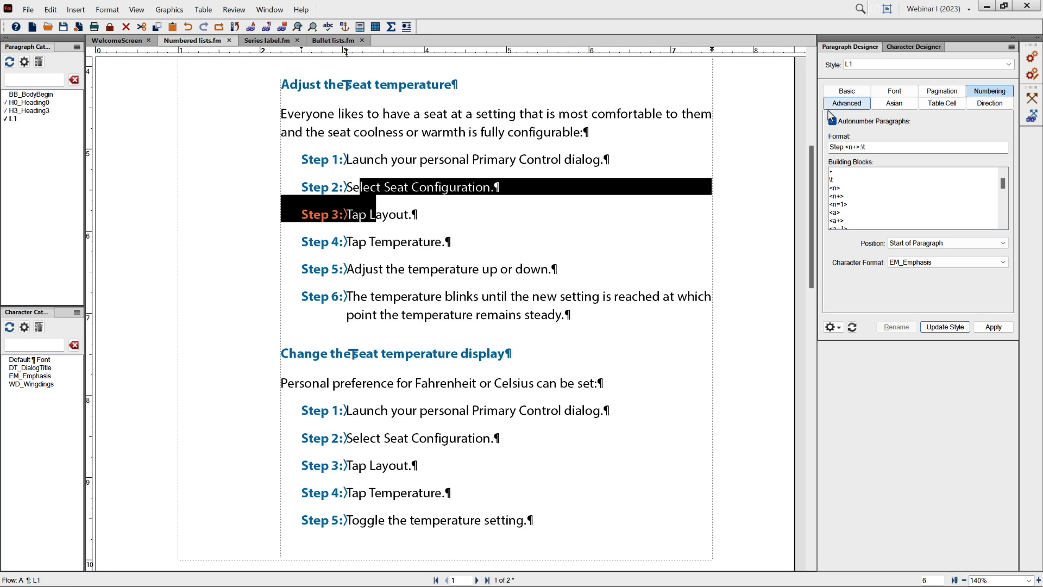
pyautogui.doubleClick(864, 64)
pyautogui.click(864, 63)
pyautogui.press('BackSpace')
pyautogui.write('2')
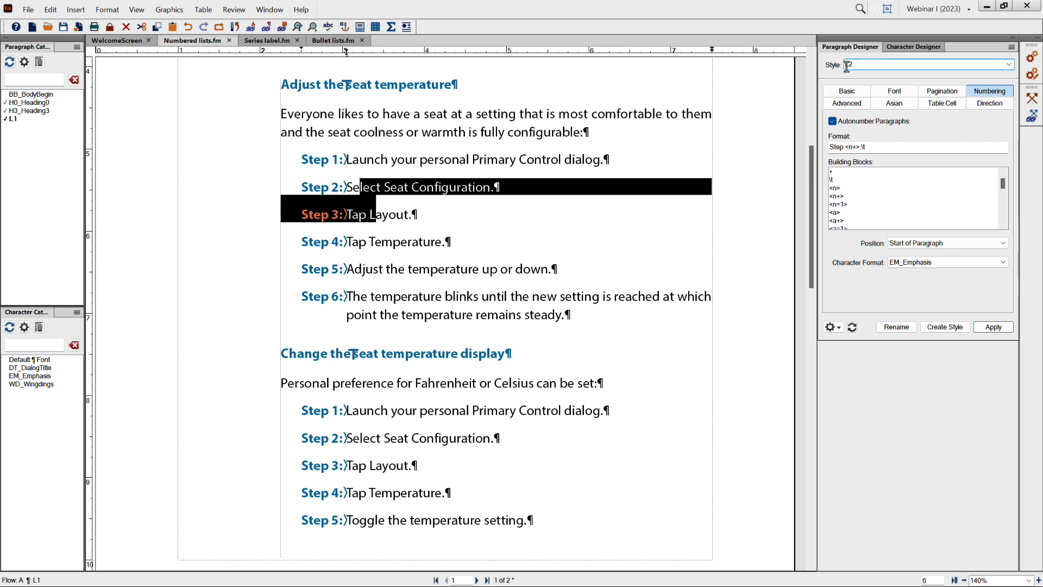
pyautogui.click(943, 327)
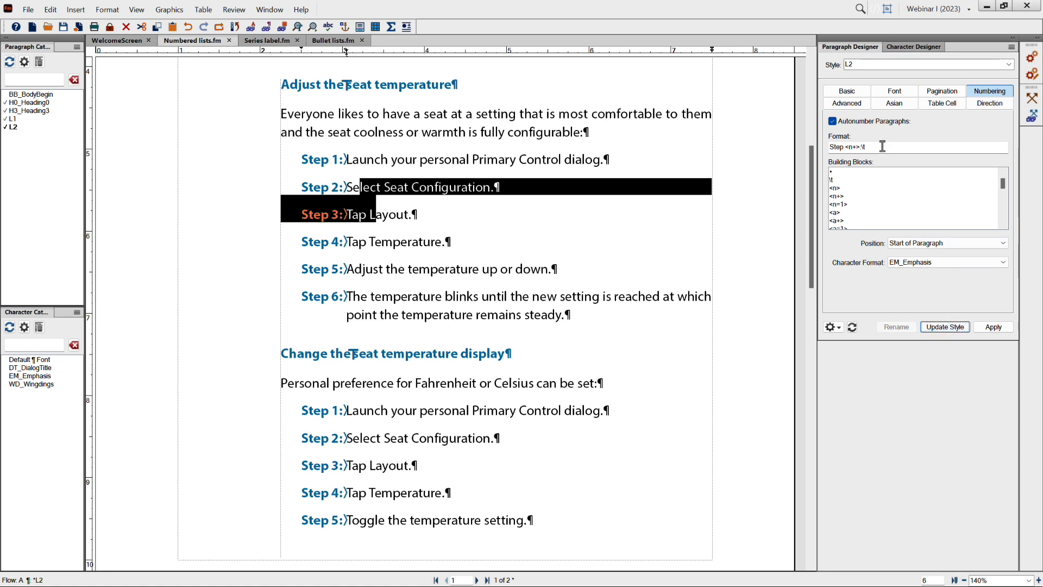
# Change the L2 autonumber format to <n+>\t and update the style.
pyautogui.click(845, 148)
pyautogui.press('BackSpace')
pyautogui.press('BackSpace')
pyautogui.press('BackSpace')
pyautogui.press('BackSpace')
pyautogui.press('BackSpace')
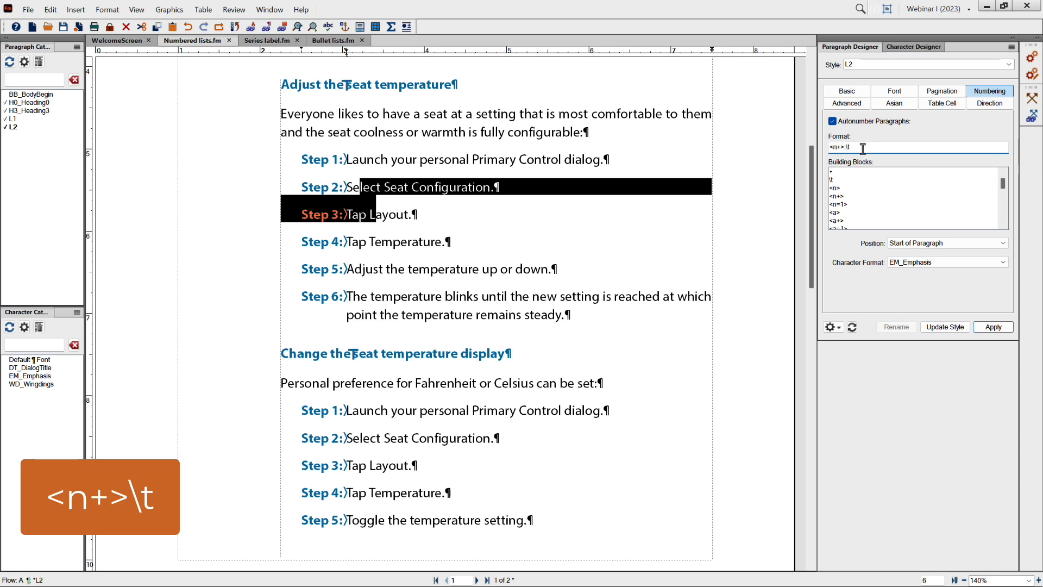
pyautogui.press('BackSpace')
pyautogui.click(946, 328)
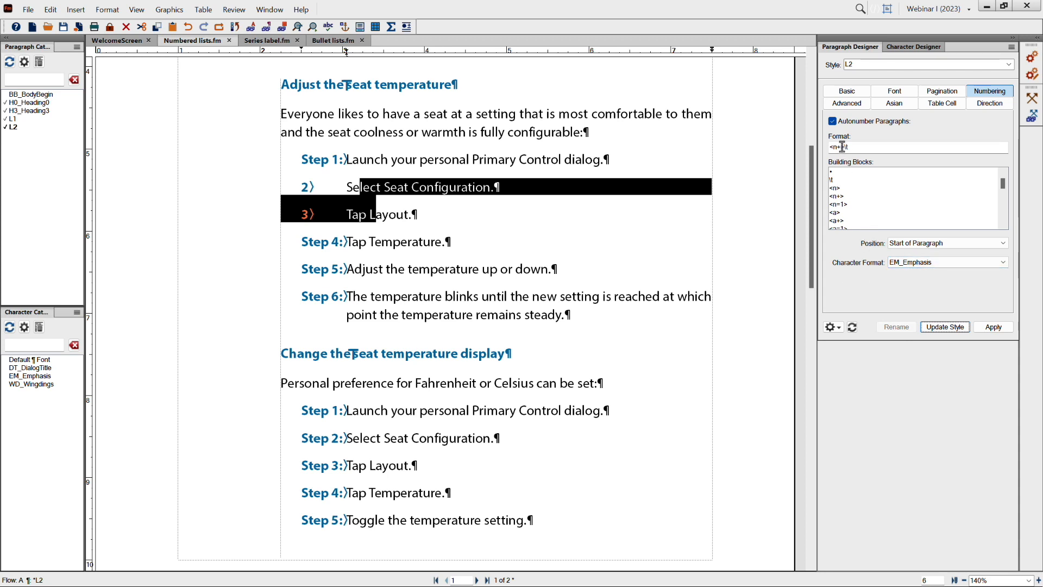
# Set the L2 style's first indent to 0.8" and its left indent to 1.1".
pyautogui.click(847, 92)
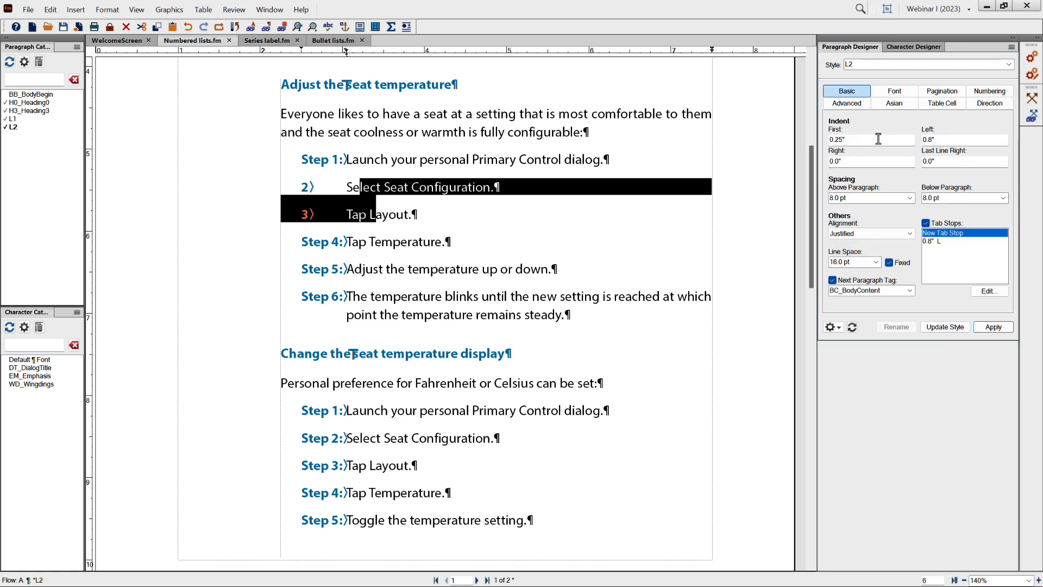
pyautogui.moveTo(878, 139); pyautogui.dragTo(835, 139)
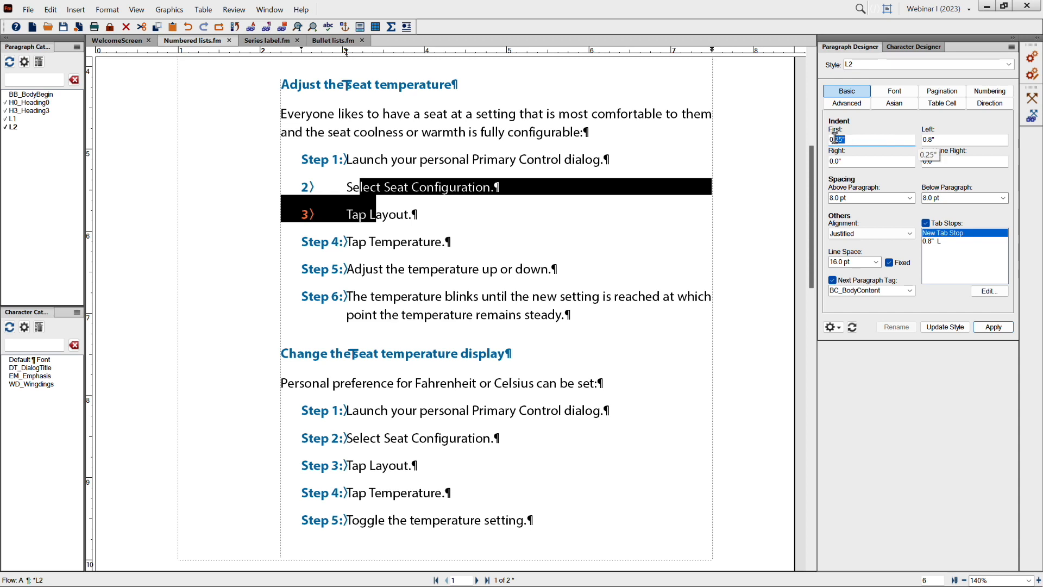
pyautogui.write('8')
pyautogui.click(940, 139)
pyautogui.moveTo(940, 138); pyautogui.dragTo(894, 132)
pyautogui.write('1.')
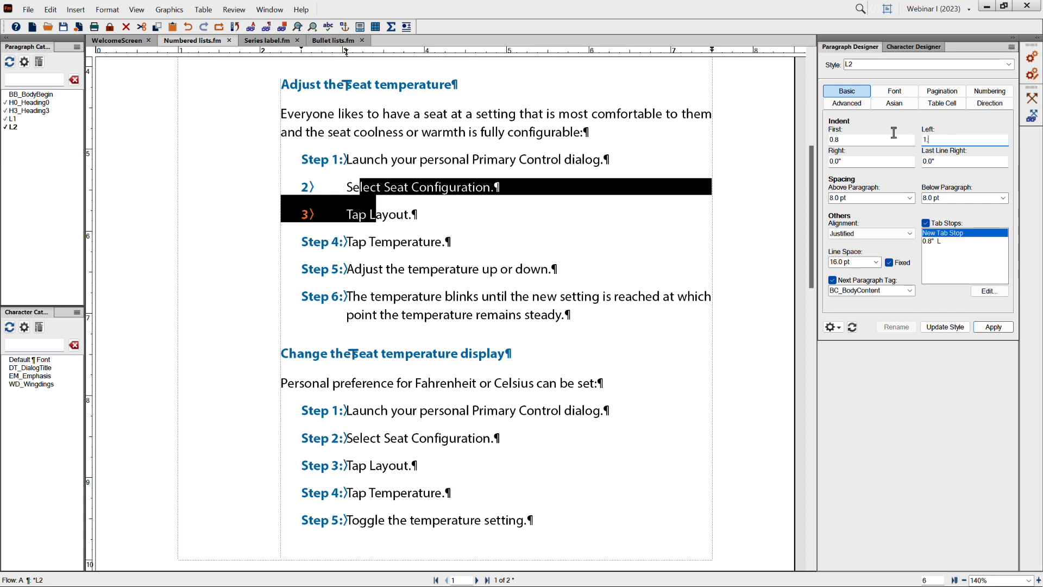
# Move the L2 style's 0.8" tab stop to 1.1", keeping left alignment.
pyautogui.click(938, 241)
pyautogui.click(939, 242)
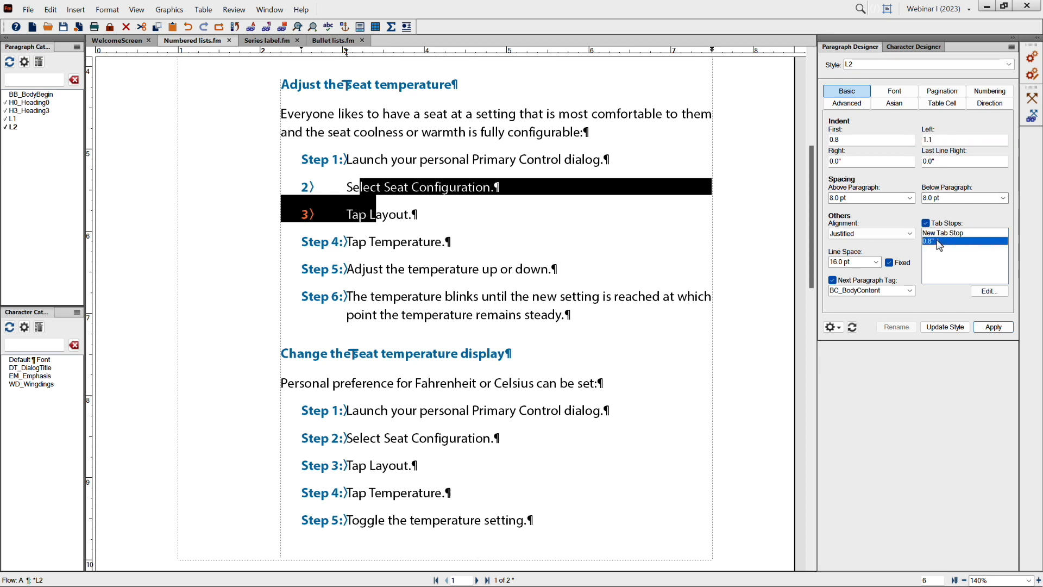
pyautogui.doubleClick(939, 243)
pyautogui.write('1')
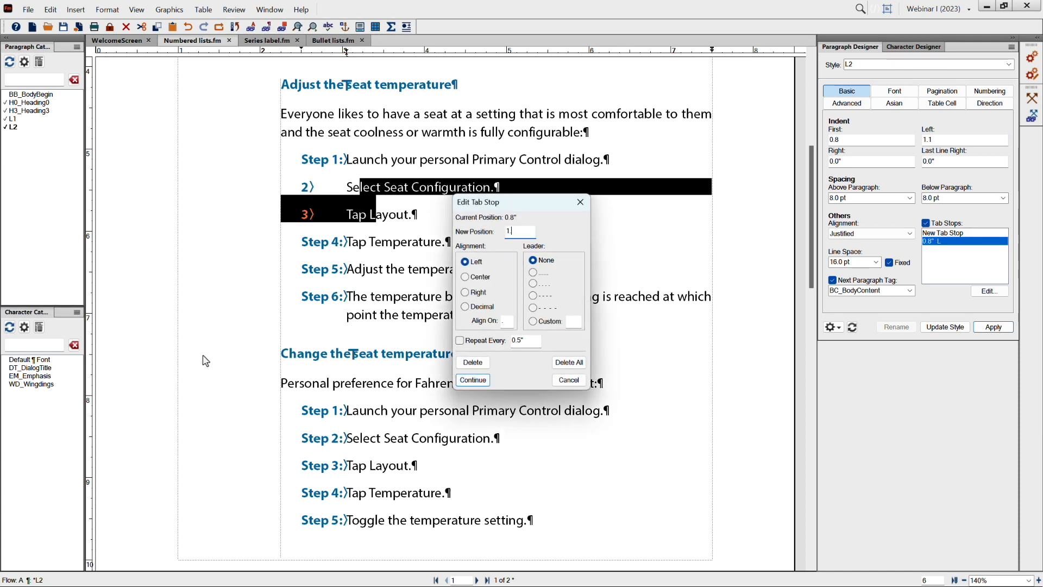
pyautogui.write('.1')
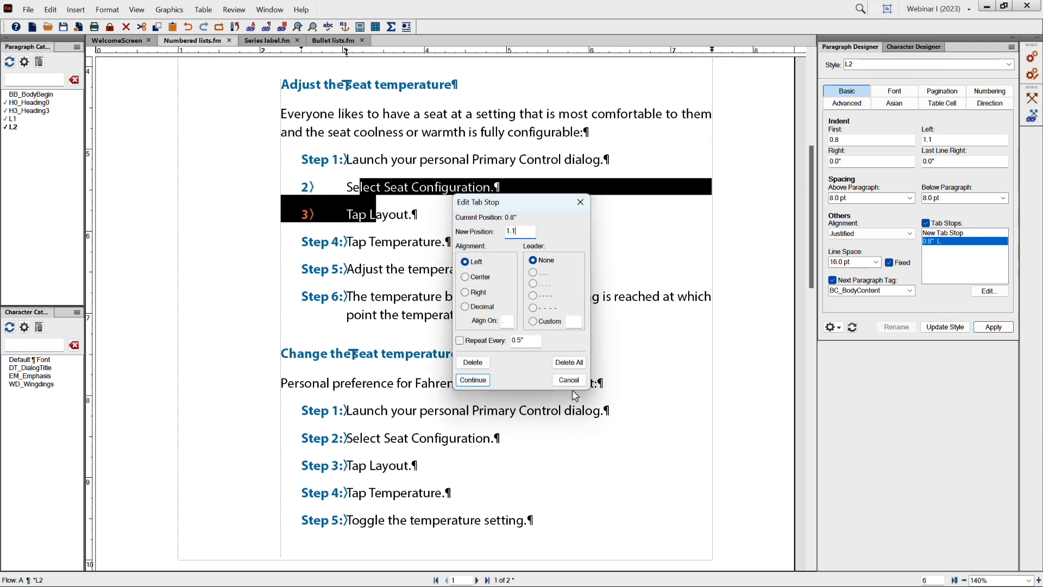
pyautogui.click(470, 380)
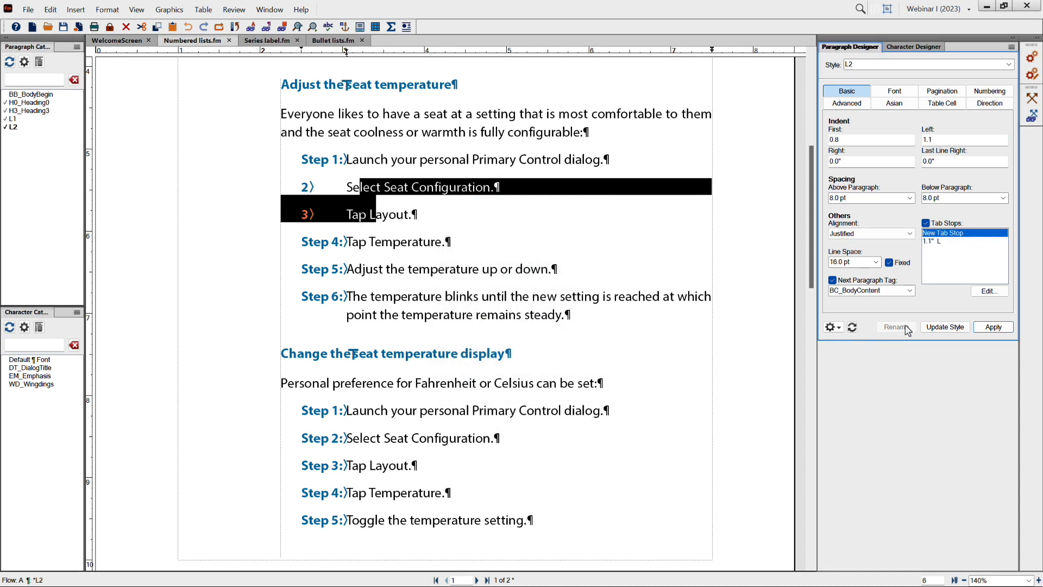
# Update the L2 style with its new indents, and extend its autonumber format to <n+><a+>\t.
pyautogui.click(941, 328)
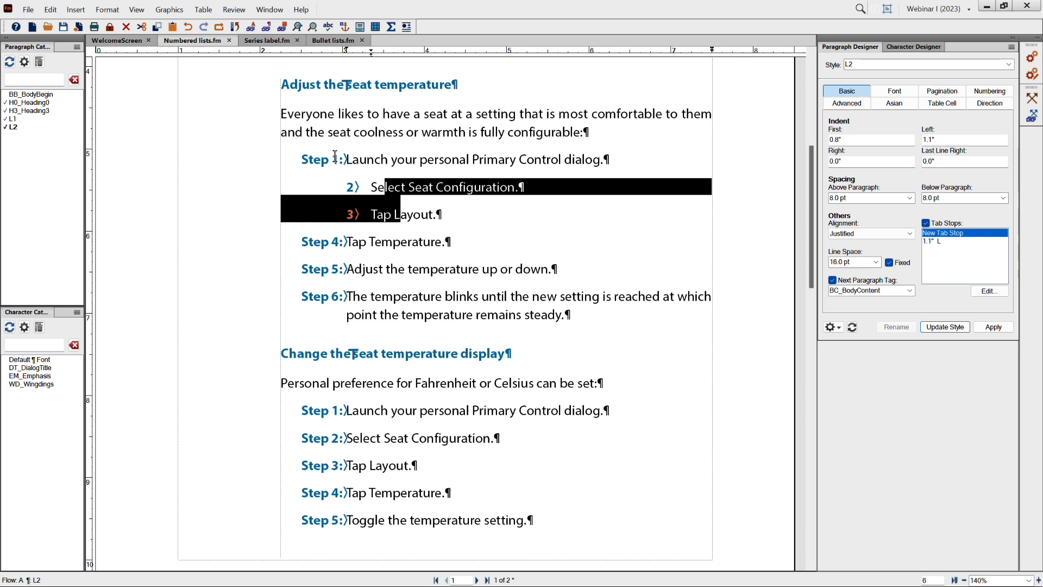
pyautogui.click(988, 92)
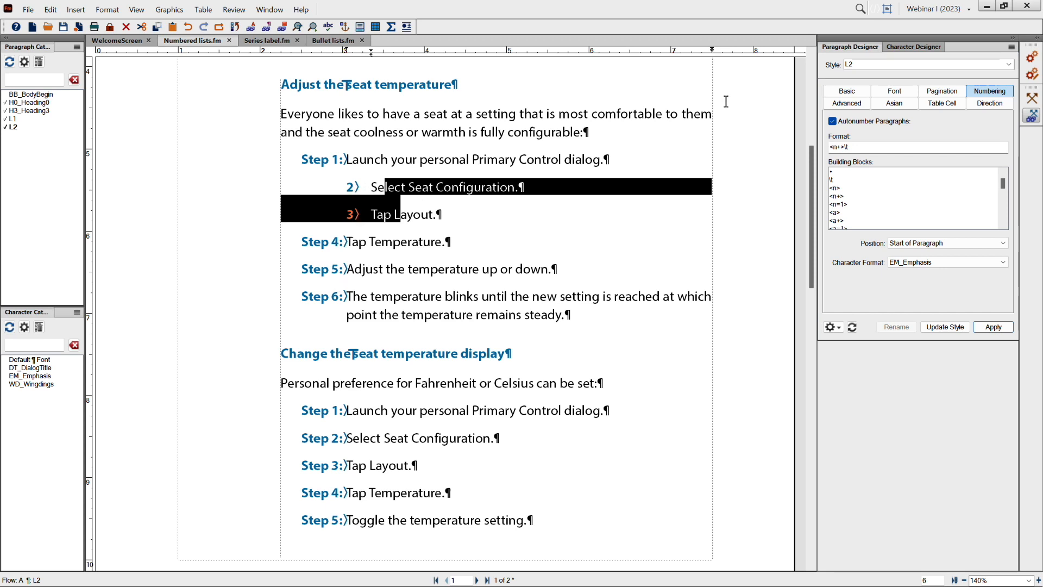
pyautogui.click(842, 146)
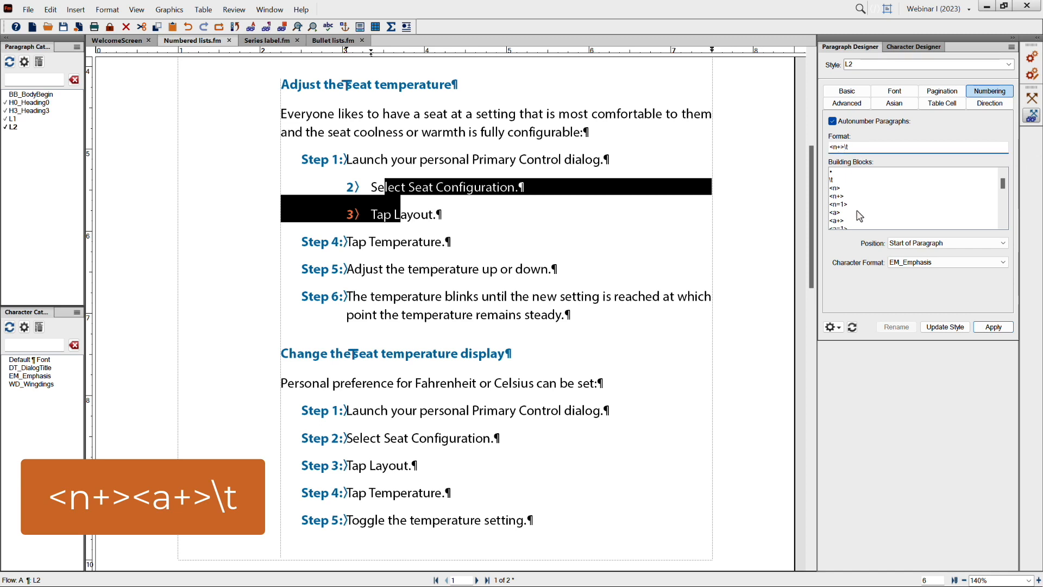
pyautogui.click(837, 220)
pyautogui.click(947, 327)
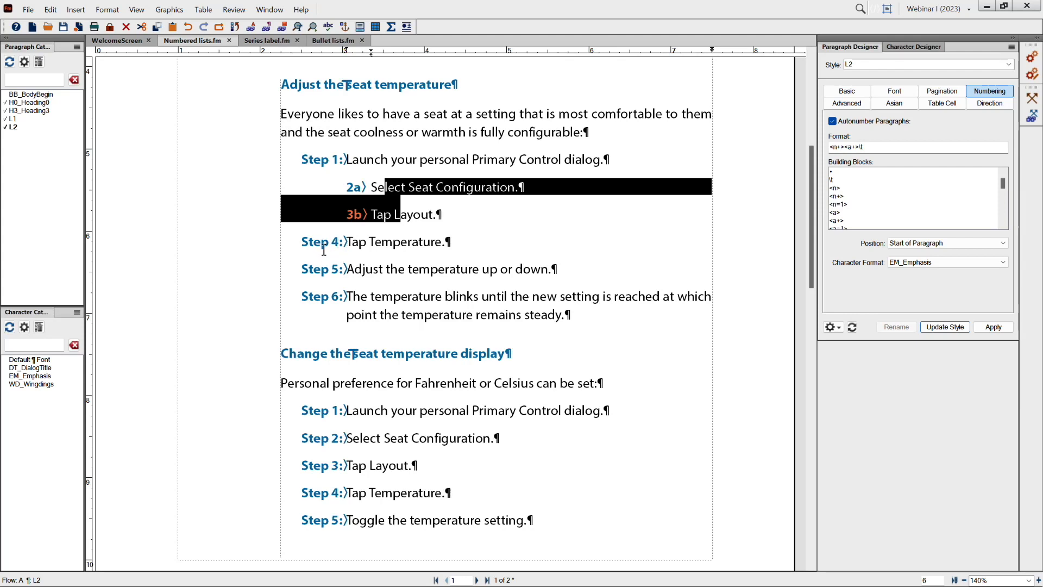
# Change the L2 autonumber format to <n><a+>\t and apply L2 to the last two steps under "Adjust the Seat temperature".
pyautogui.click(839, 144)
pyautogui.write('+')
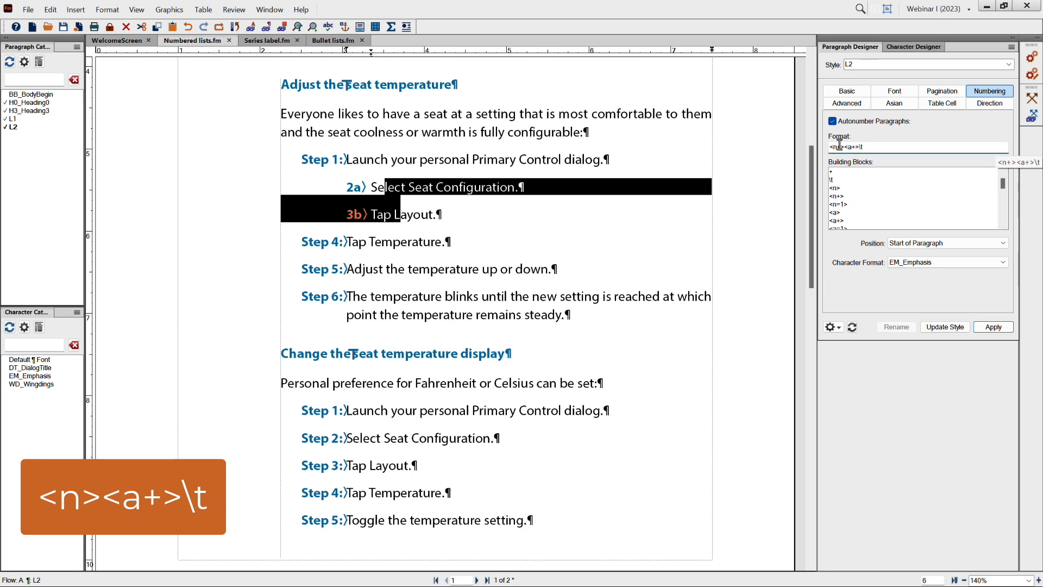
pyautogui.press('BackSpace')
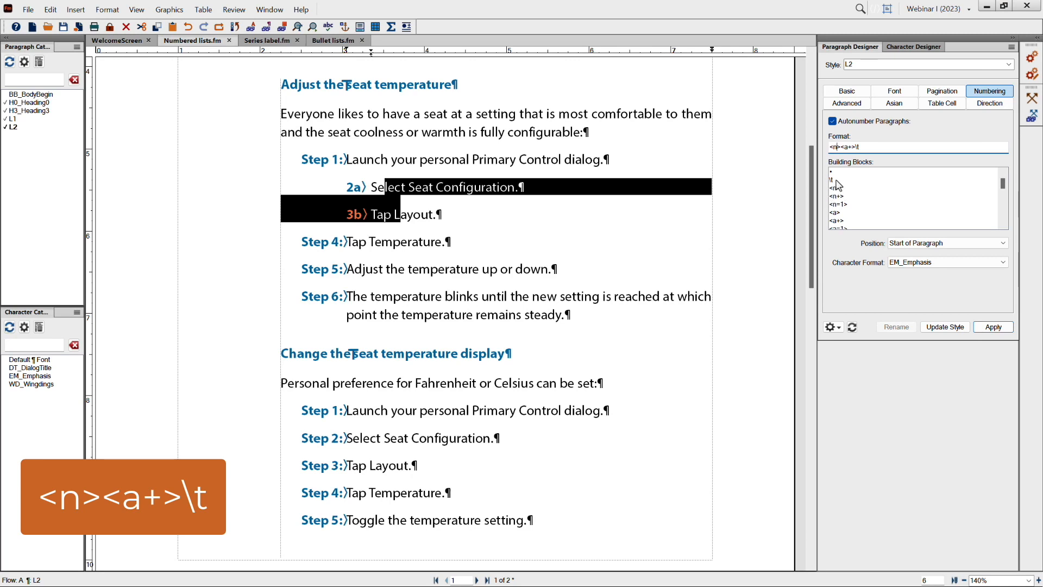
pyautogui.click(946, 328)
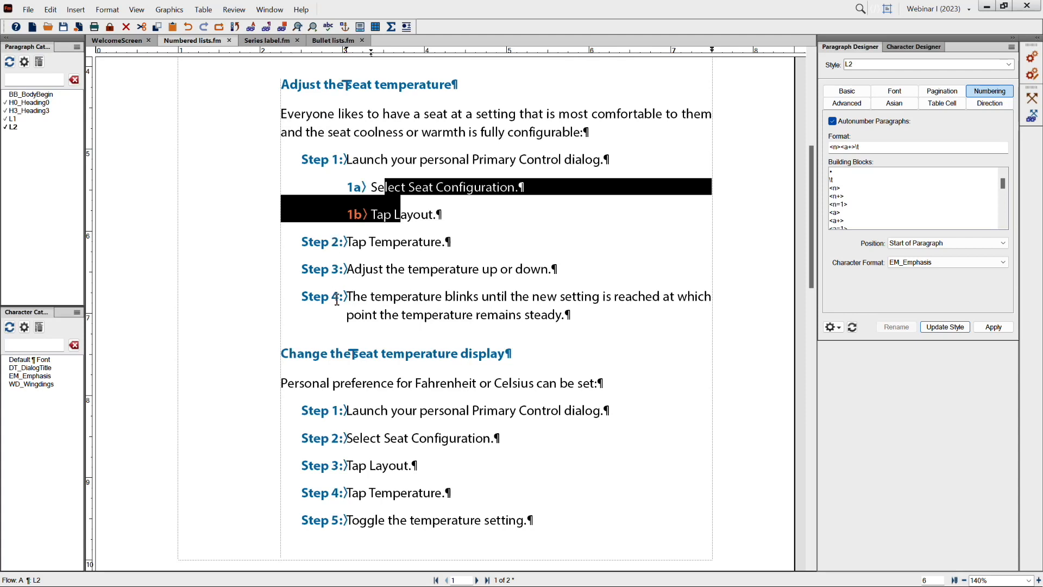
pyautogui.moveTo(355, 270); pyautogui.dragTo(370, 297)
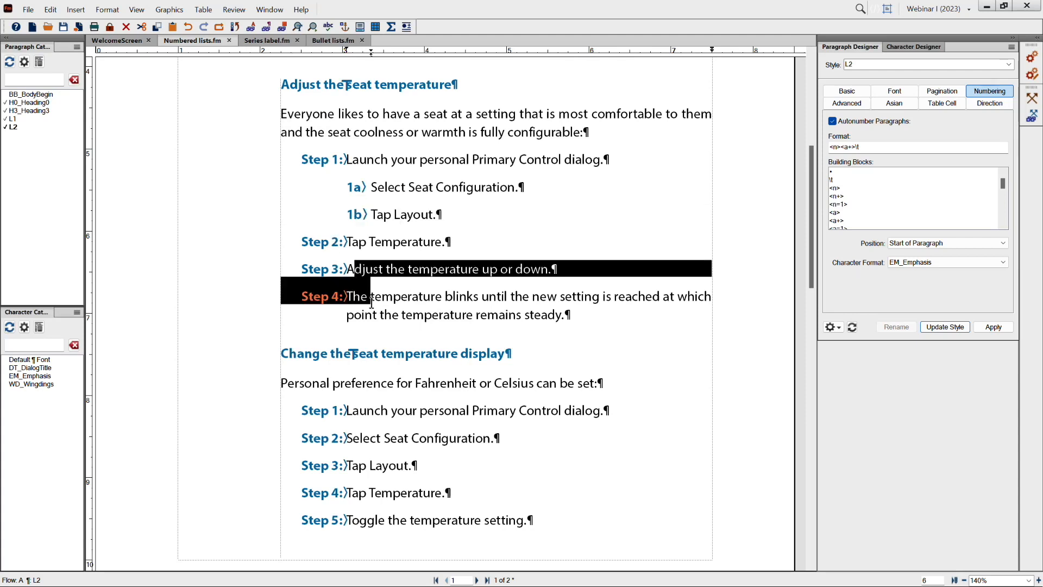
pyautogui.click(14, 128)
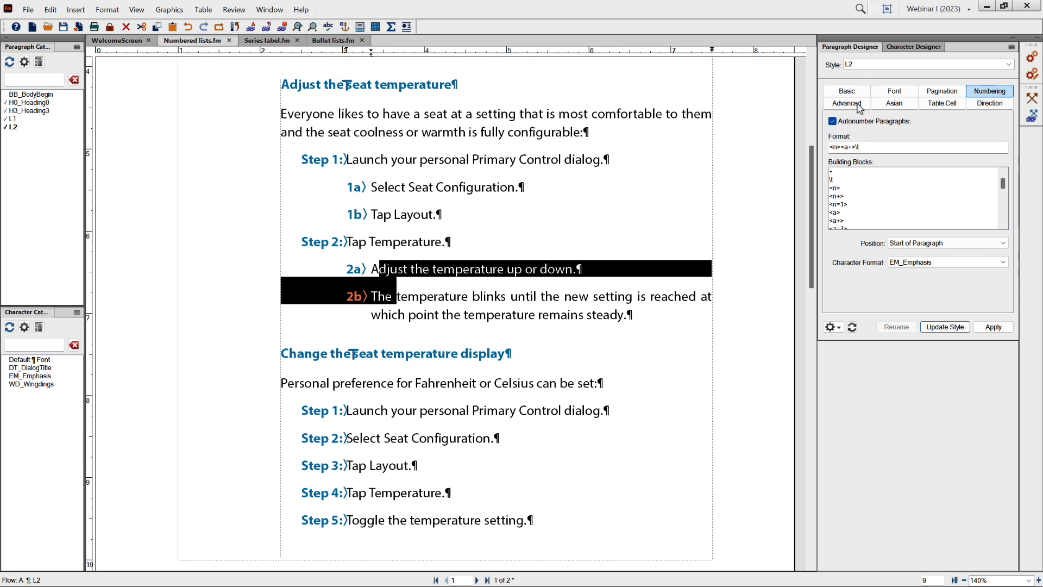
# Change the L2 autonumber format to < ><a+>\t and apply L2 to steps 2 and 3 under "Change the Seat temperature display".
pyautogui.click(838, 147)
pyautogui.press('BackSpace')
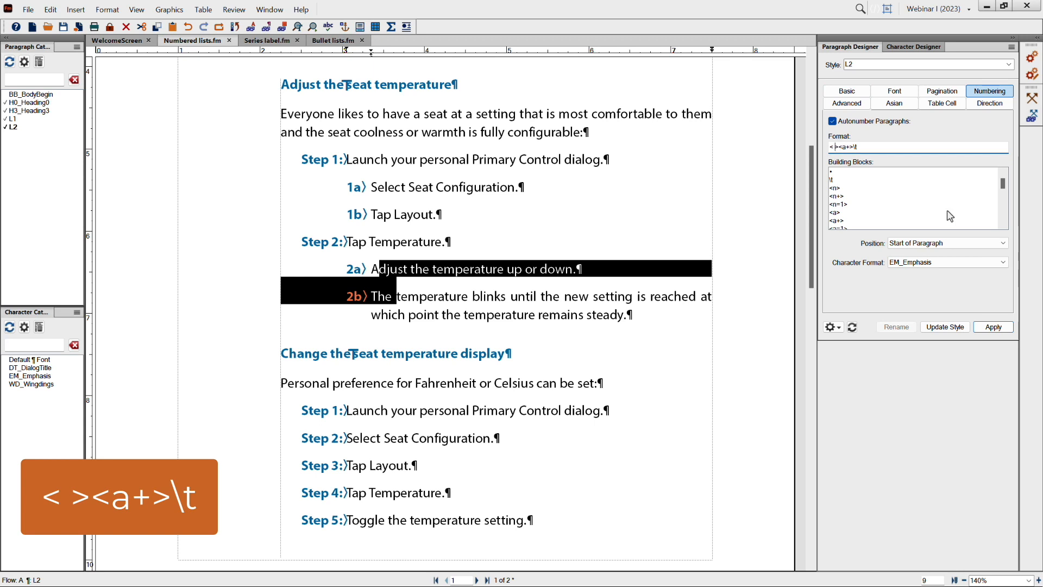
pyautogui.click(943, 328)
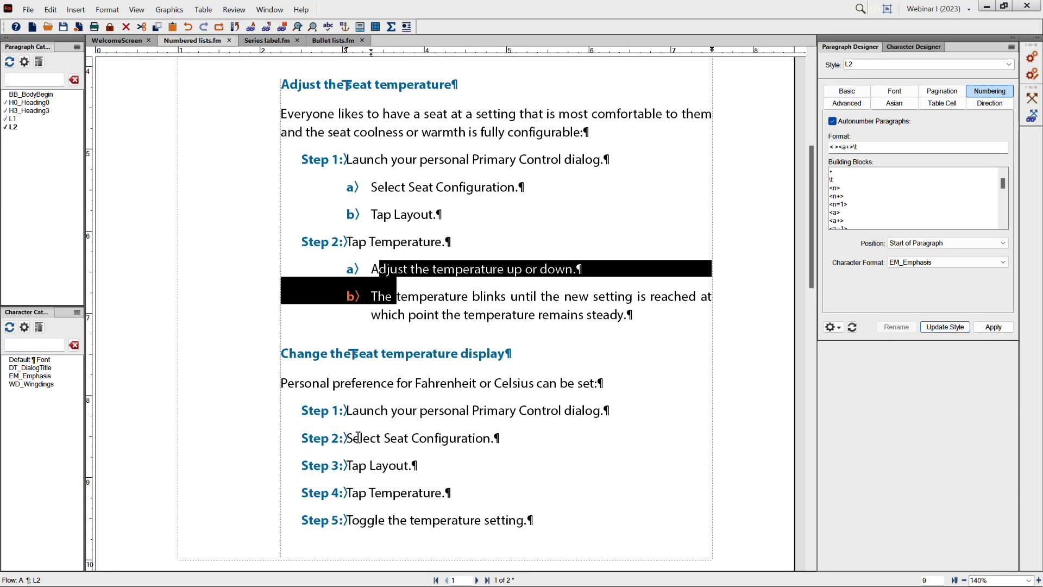
pyautogui.moveTo(353, 438); pyautogui.dragTo(360, 465)
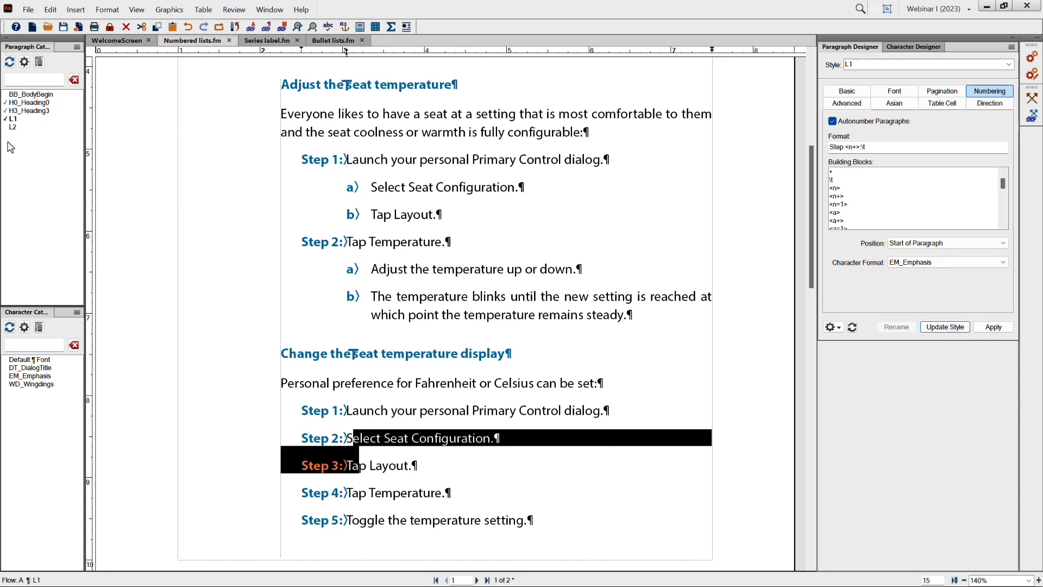
pyautogui.click(13, 127)
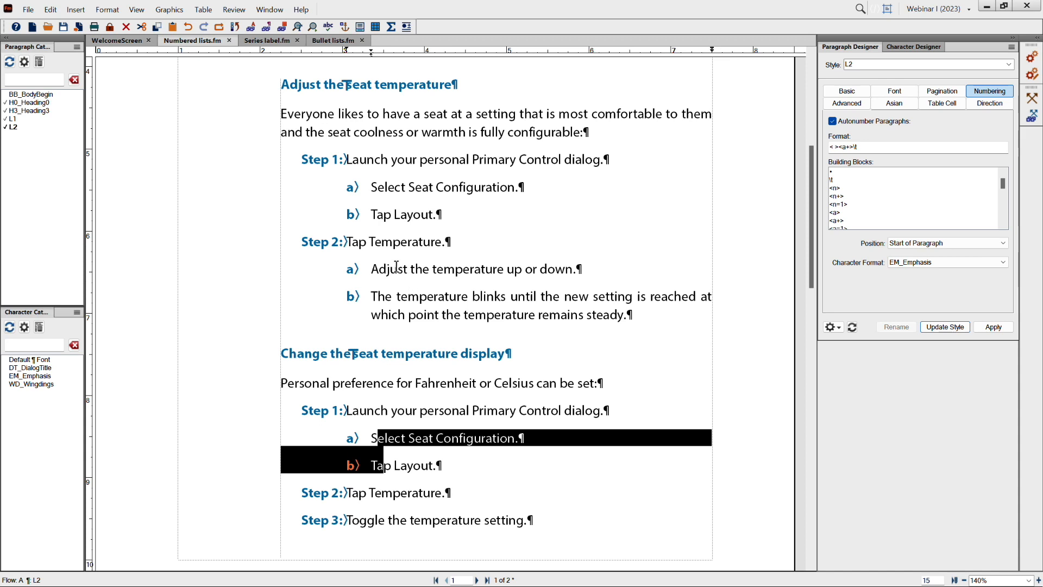
# Create a paragraph style named L3 from the last list item under "Adjust the Seat temperature".
pyautogui.click(401, 294)
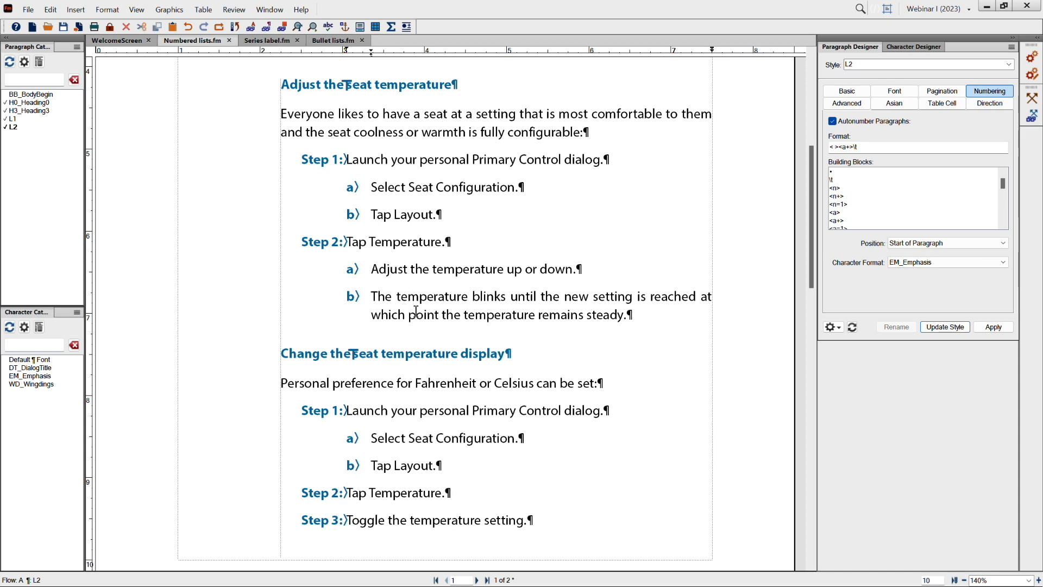
pyautogui.click(873, 66)
pyautogui.click(873, 66)
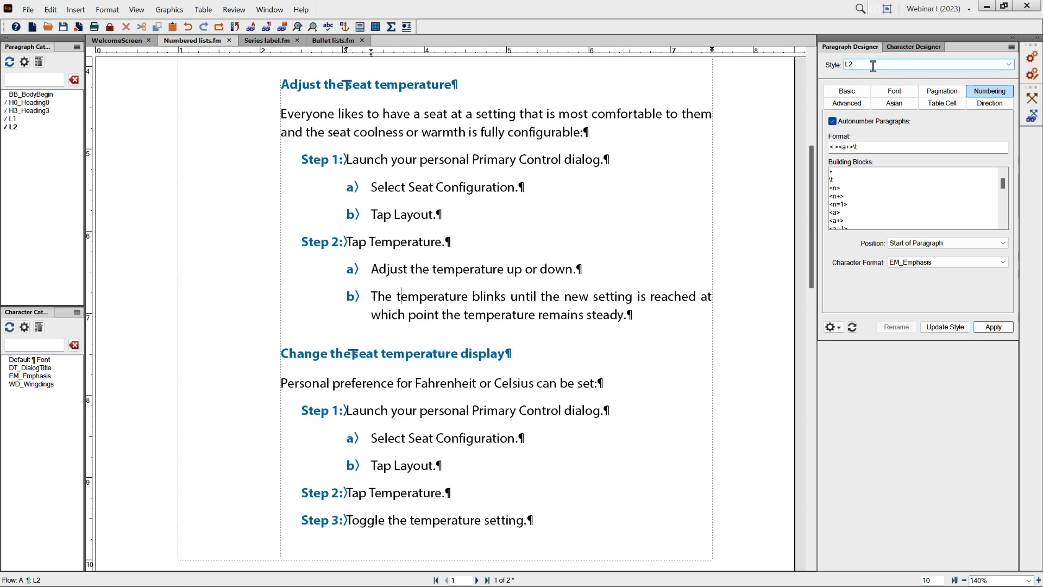
pyautogui.press('BackSpace')
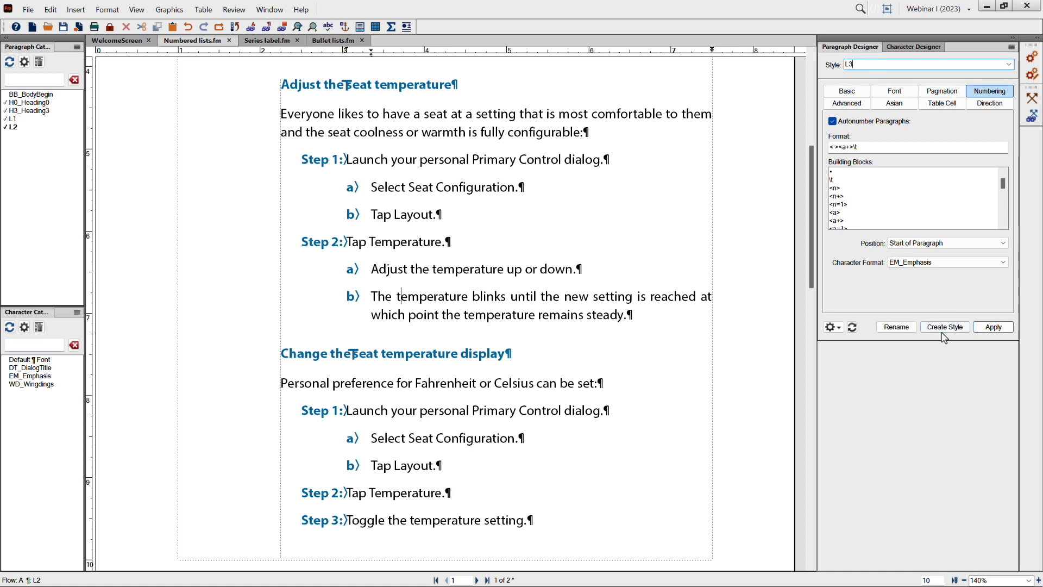
pyautogui.click(945, 327)
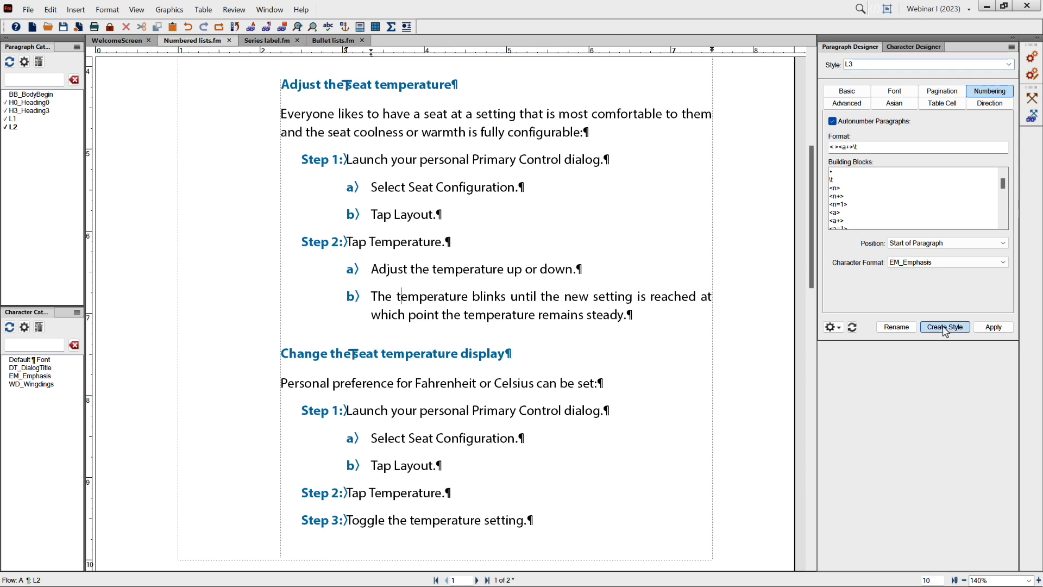
# Set the L3 style's first indent to 1.1" and its left indent to 1.3".
pyautogui.click(858, 96)
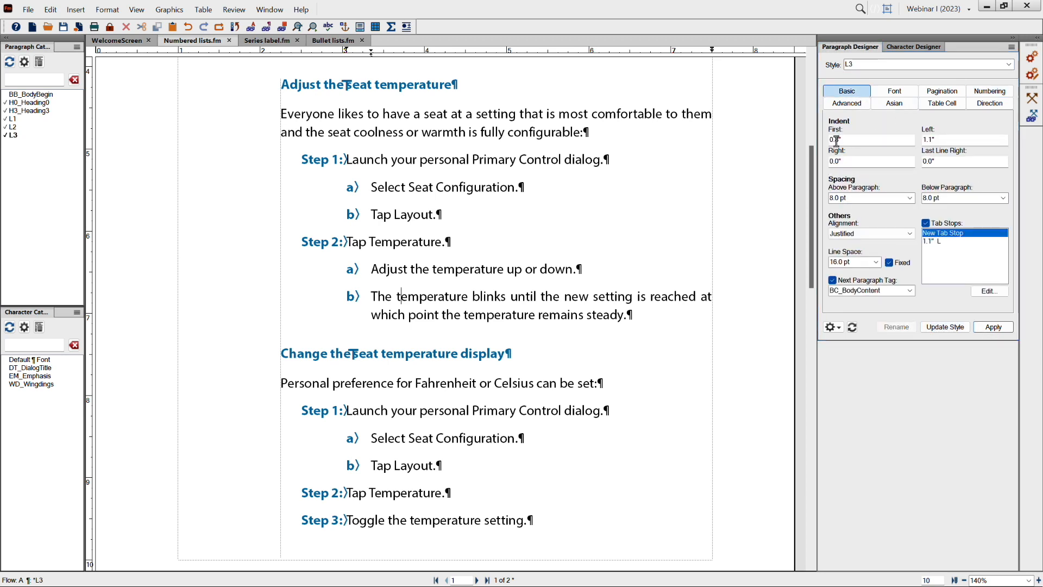
pyautogui.moveTo(845, 139); pyautogui.dragTo(785, 136)
pyautogui.write('1.1')
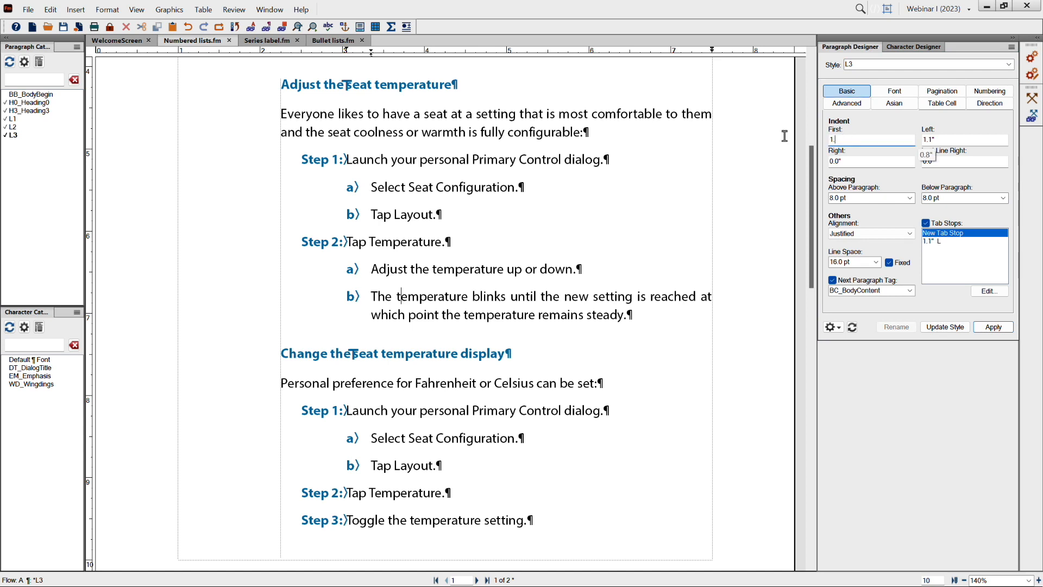
pyautogui.click(930, 139)
pyautogui.write('1"')
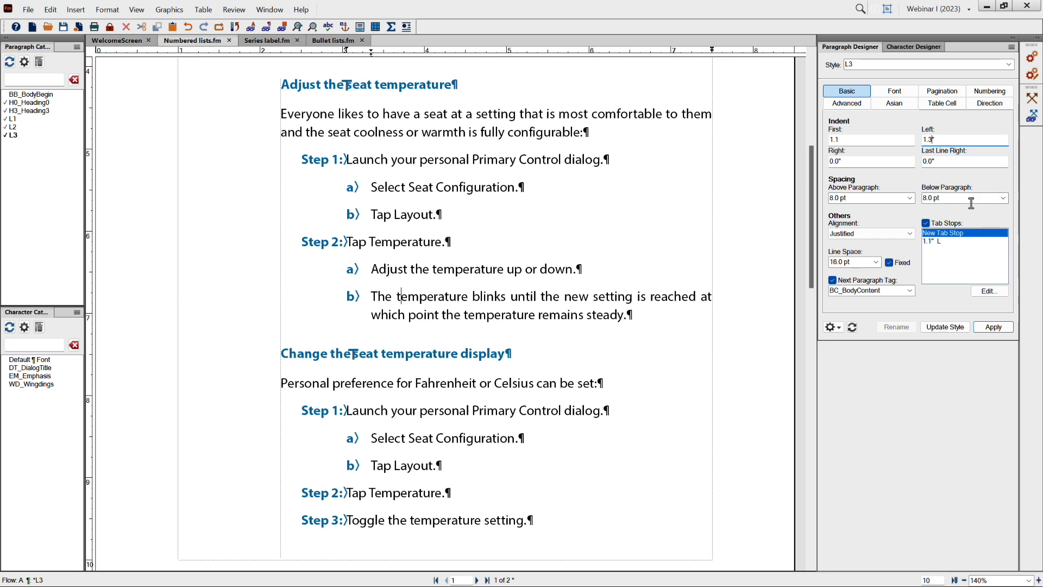
# Move the L3 style's left-aligned tab stop to 1.3" and update the style.
pyautogui.doubleClick(934, 242)
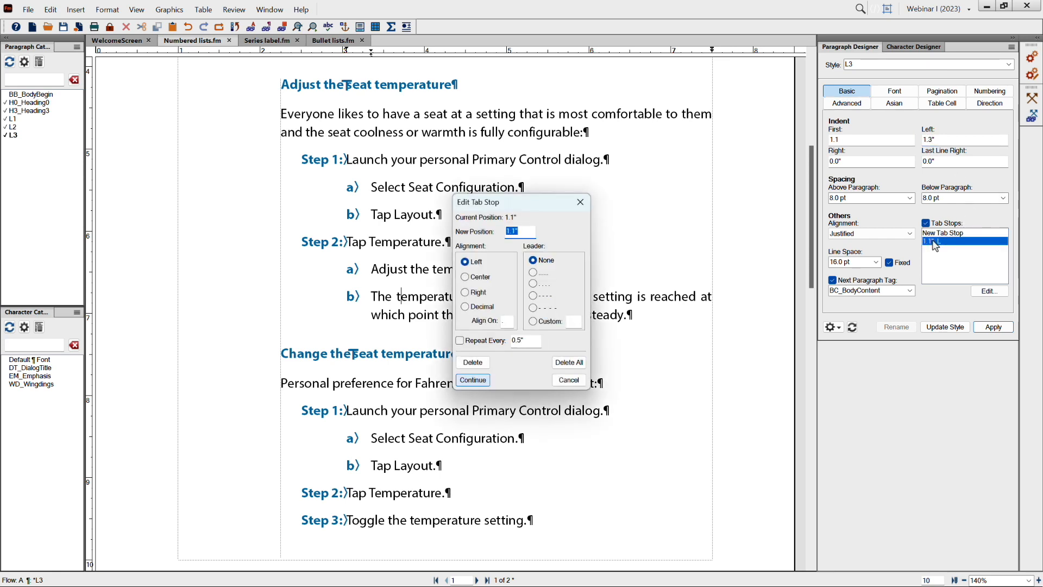
pyautogui.write('1.3')
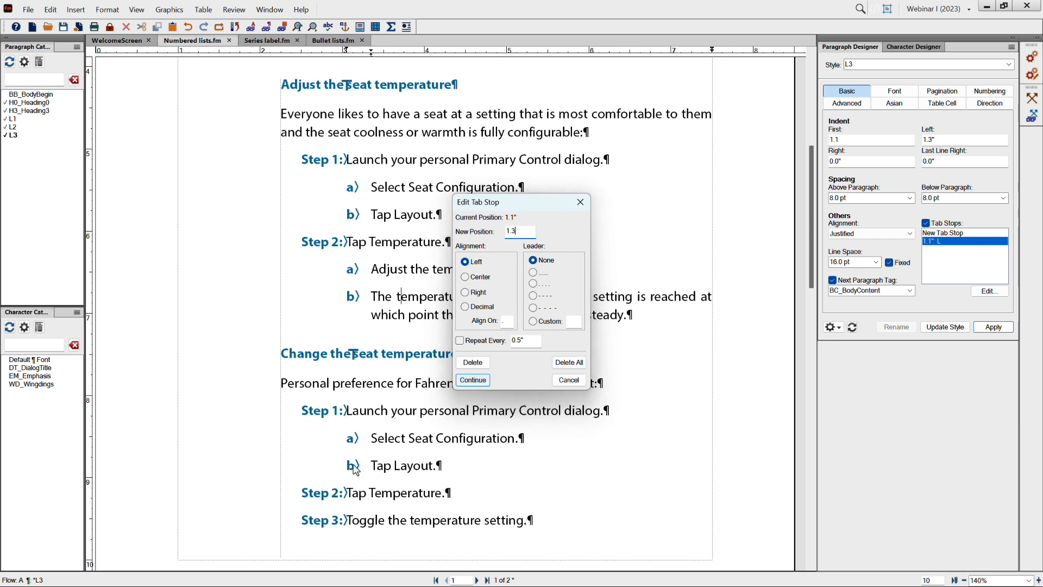
pyautogui.click(472, 379)
pyautogui.click(944, 327)
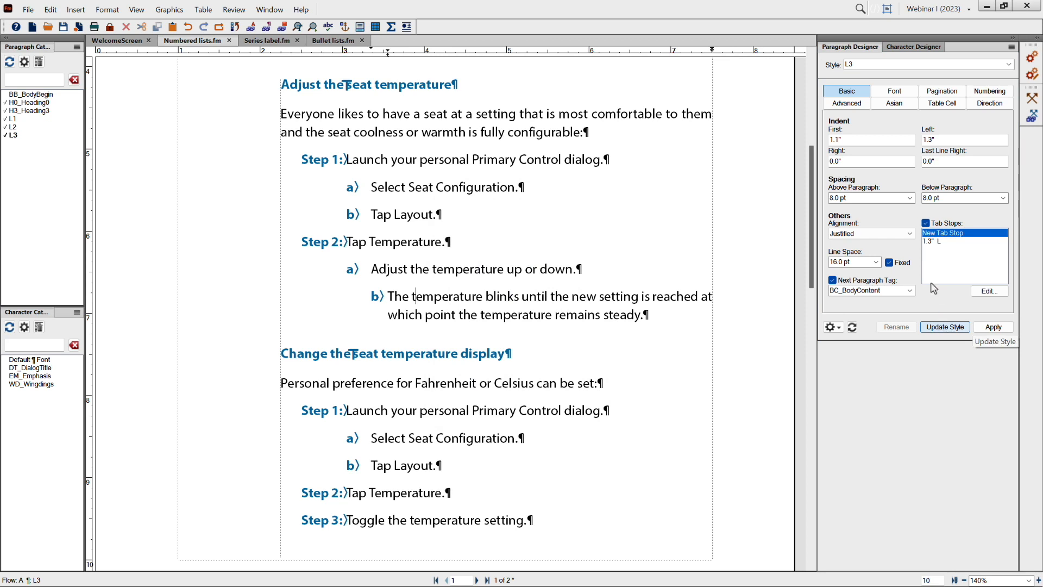
# Insert a second blank counter < > before <a+> in the L3 autonumber format.
pyautogui.click(990, 91)
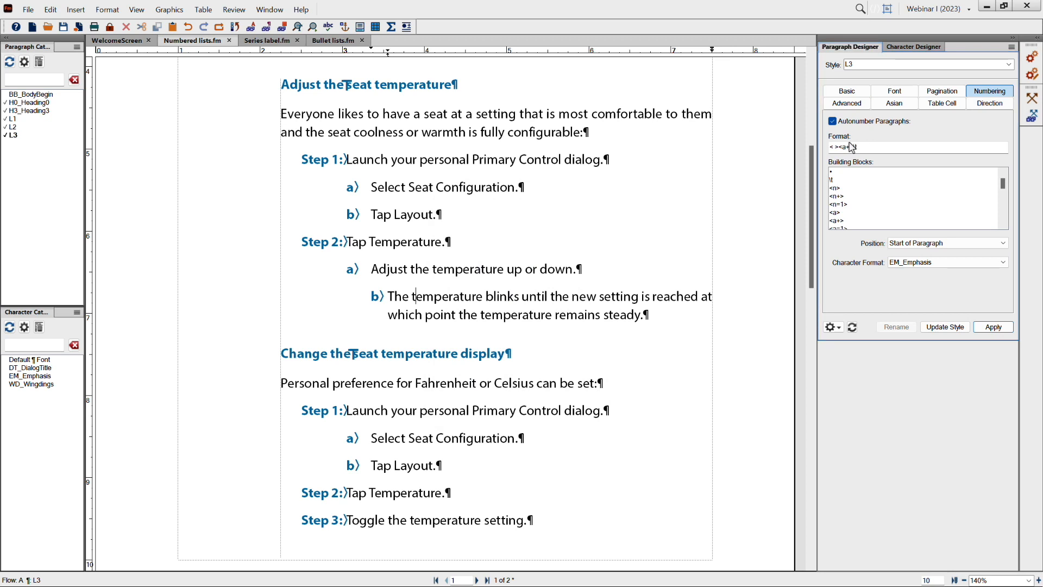
pyautogui.click(839, 147)
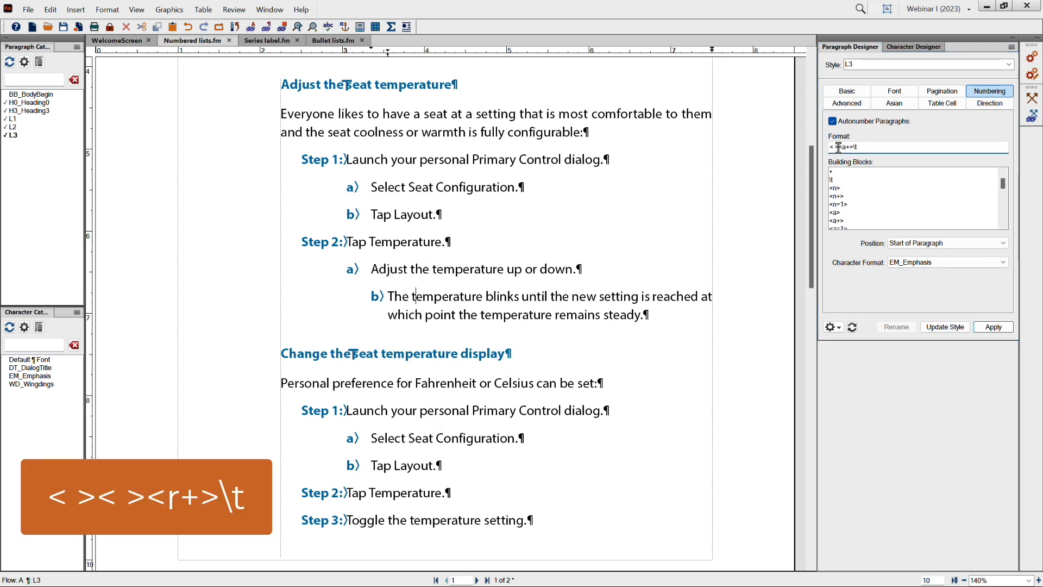
pyautogui.write('<')
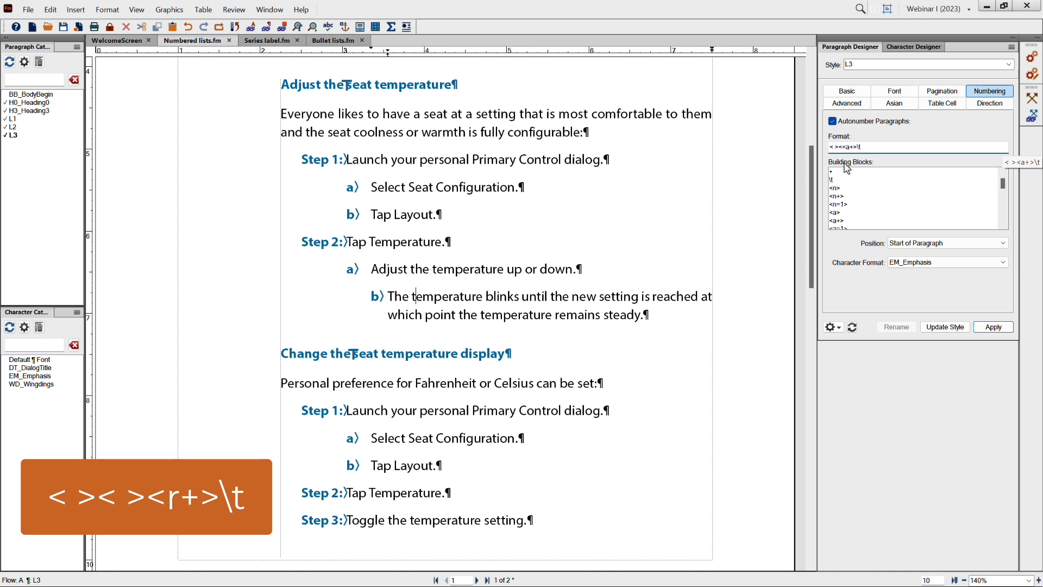
# Set the L3 style's autonumber format to < >< ><r+>\t and update the style.
pyautogui.write(' >')
pyautogui.press('BackSpace')
pyautogui.write('><')
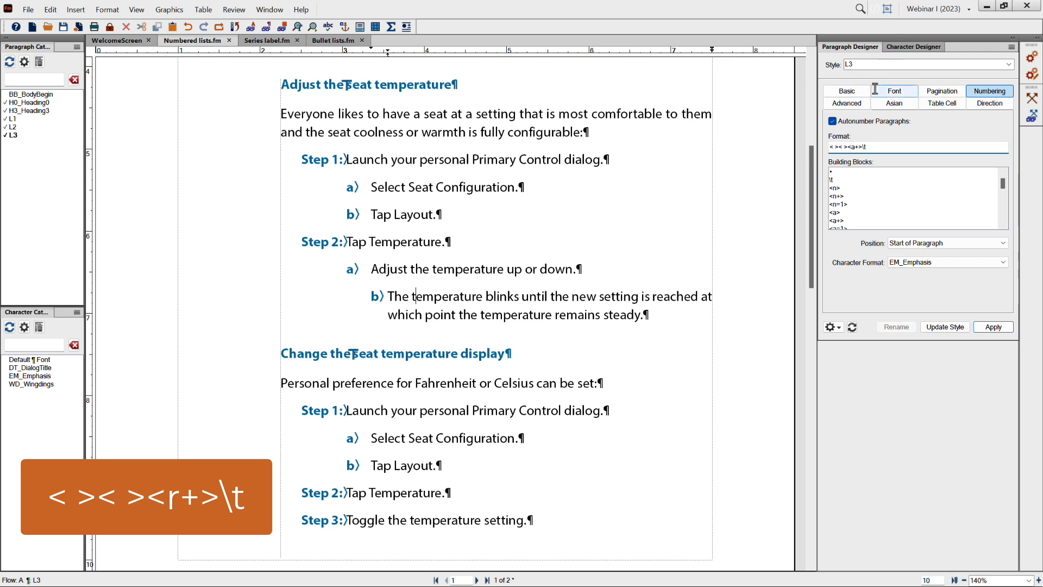
pyautogui.write('r')
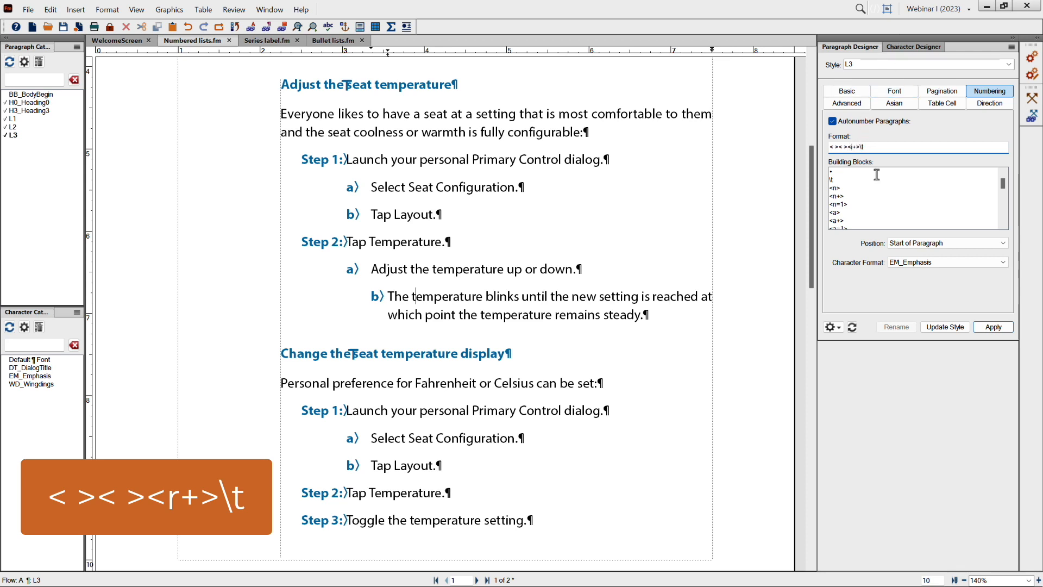
pyautogui.click(946, 330)
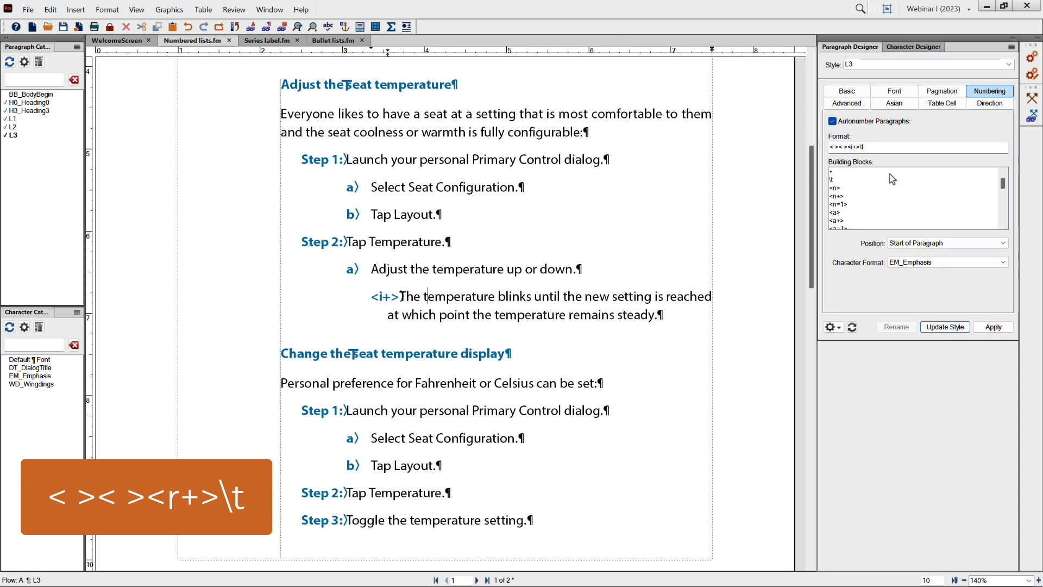
pyautogui.click(852, 146)
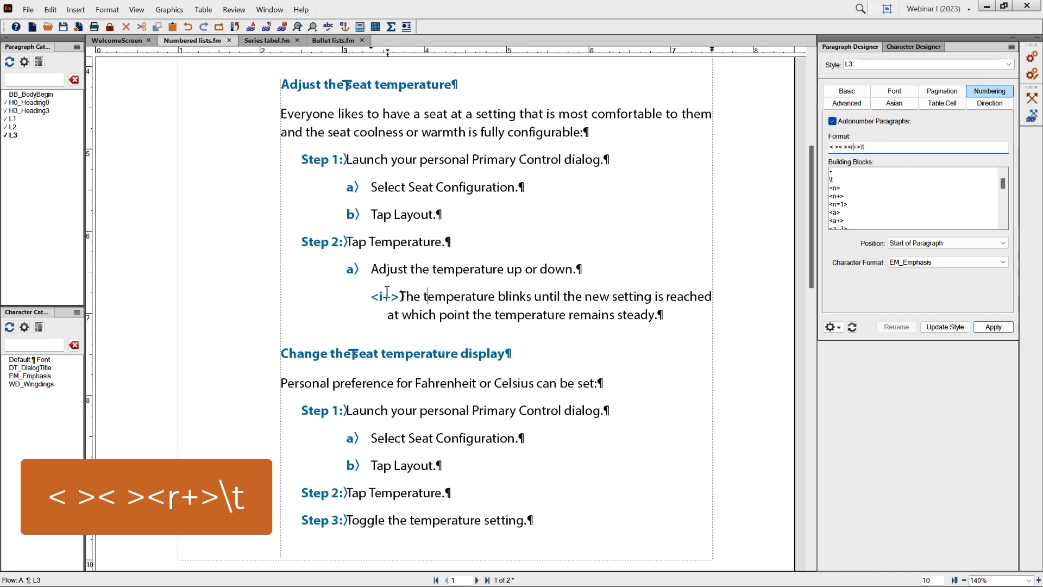
pyautogui.click(958, 331)
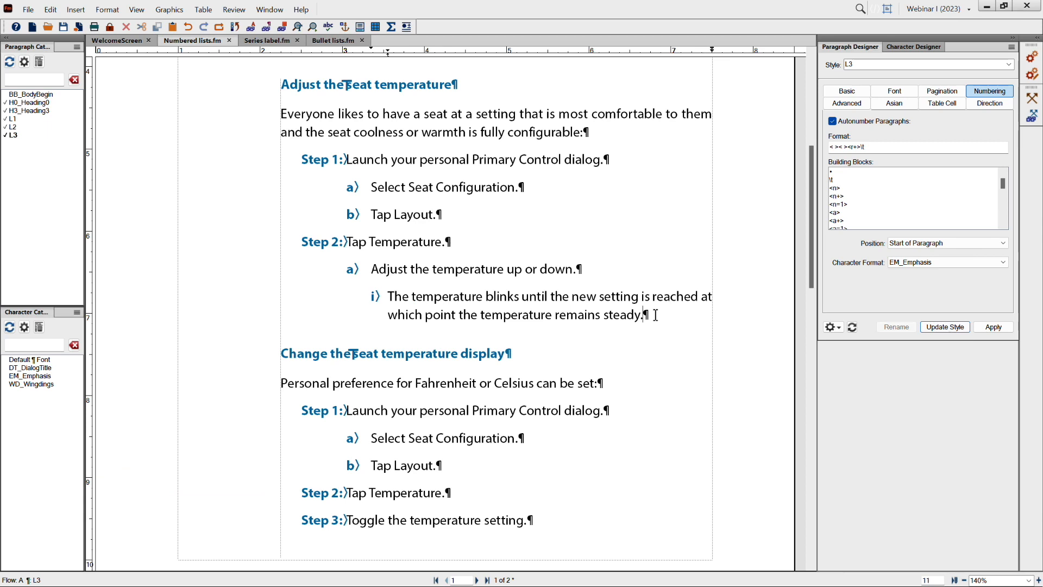
# Add four L3 filler items, kjhkljh, kjhlkjh, ;lkjhkljh;klj and \kh;lkj, below the blinking-temperature item, and append klj;lk to that item.
pyautogui.press('Return')
pyautogui.write('kjhkljh')
pyautogui.press('Return')
pyautogui.write('kjhlkjh')
pyautogui.press('Return')
pyautogui.write(';lkjhkljh;klj')
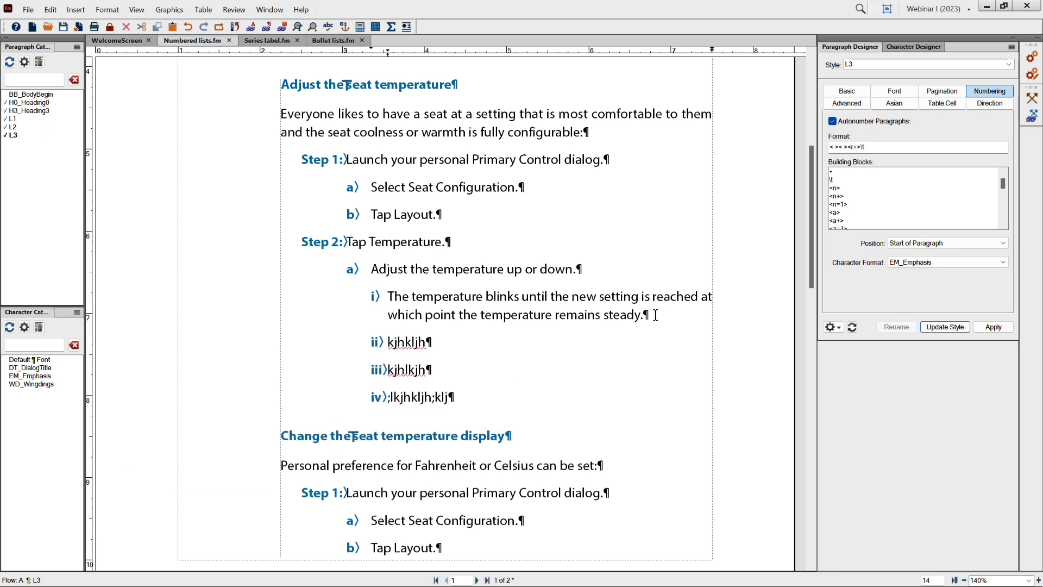
pyautogui.press('Return')
pyautogui.write('\\')
pyautogui.click(655, 315)
pyautogui.write('klj;lk')
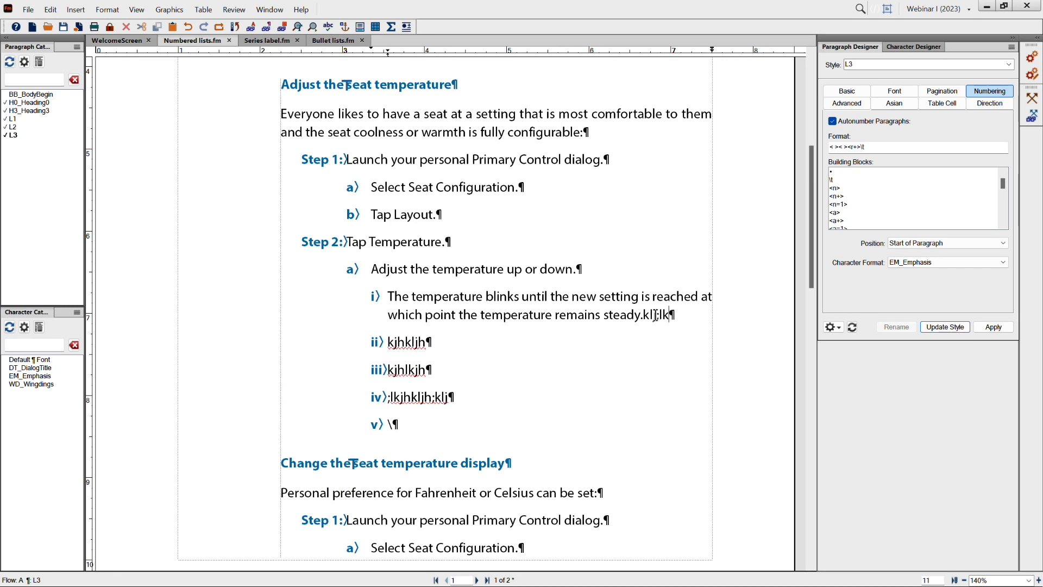
pyautogui.click(405, 423)
pyautogui.write('kh;lkj')
# Apply the L1 style to the ;lkjhkljh;klj item and the L2 style to the \kh;lkj item below it.
pyautogui.click(401, 399)
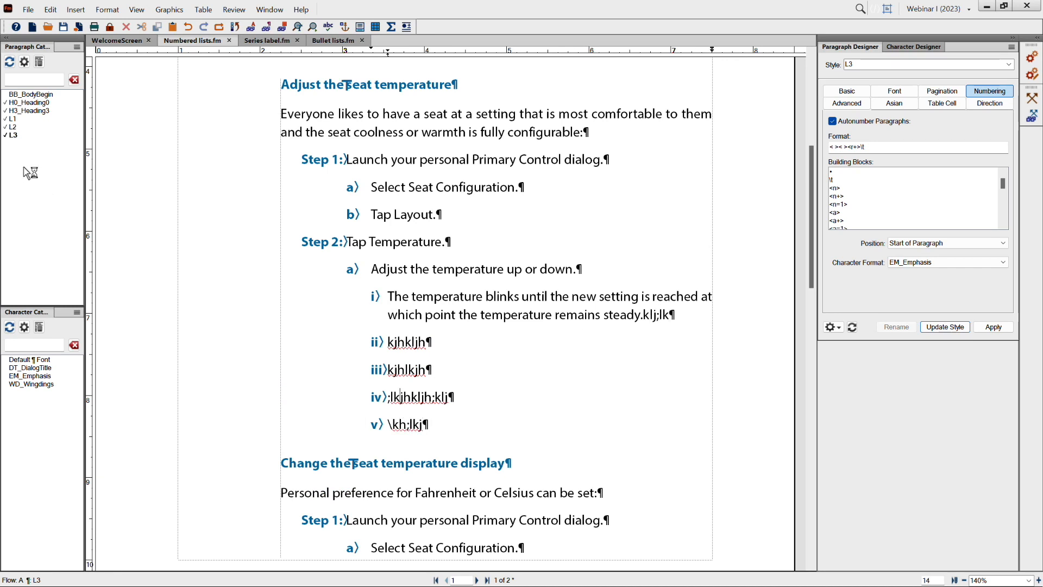
pyautogui.click(12, 118)
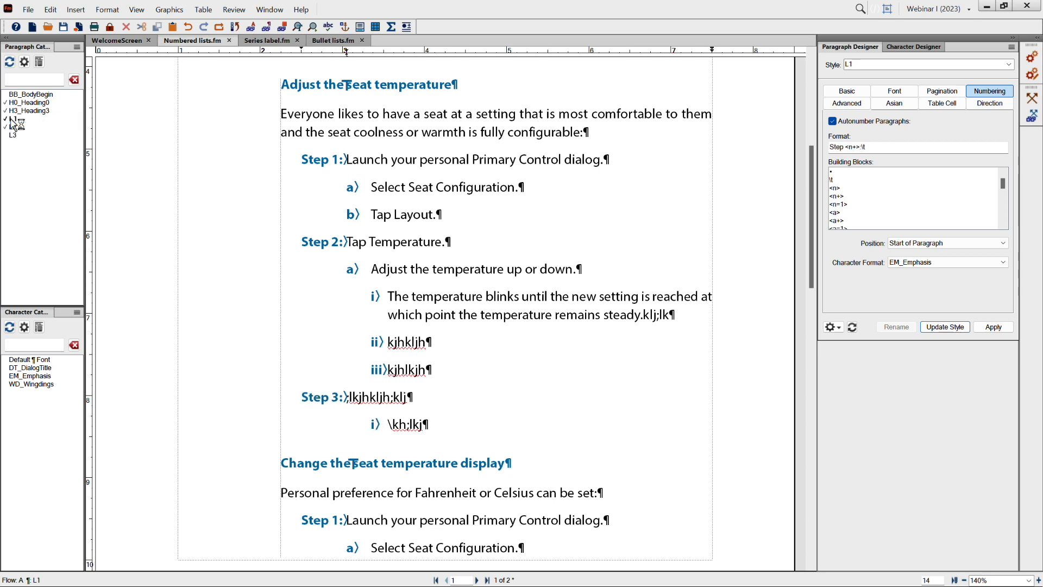
pyautogui.click(399, 423)
pyautogui.click(17, 128)
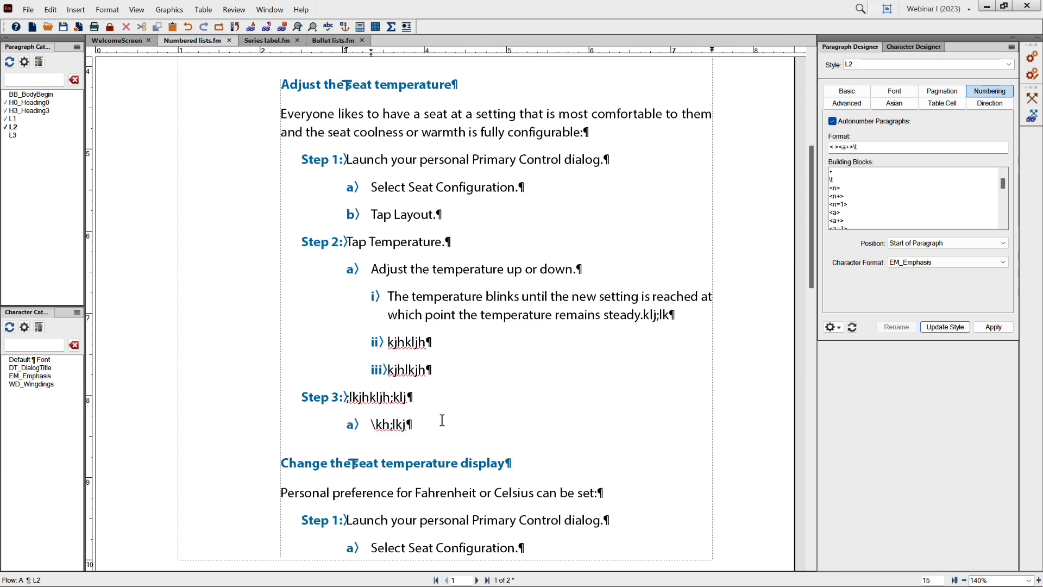
# Add two more L2 filler items, ;kljh;lkj and kjh;klj, after the \kh;lkj item.
pyautogui.press('Return')
pyautogui.write(';kljh;lkj')
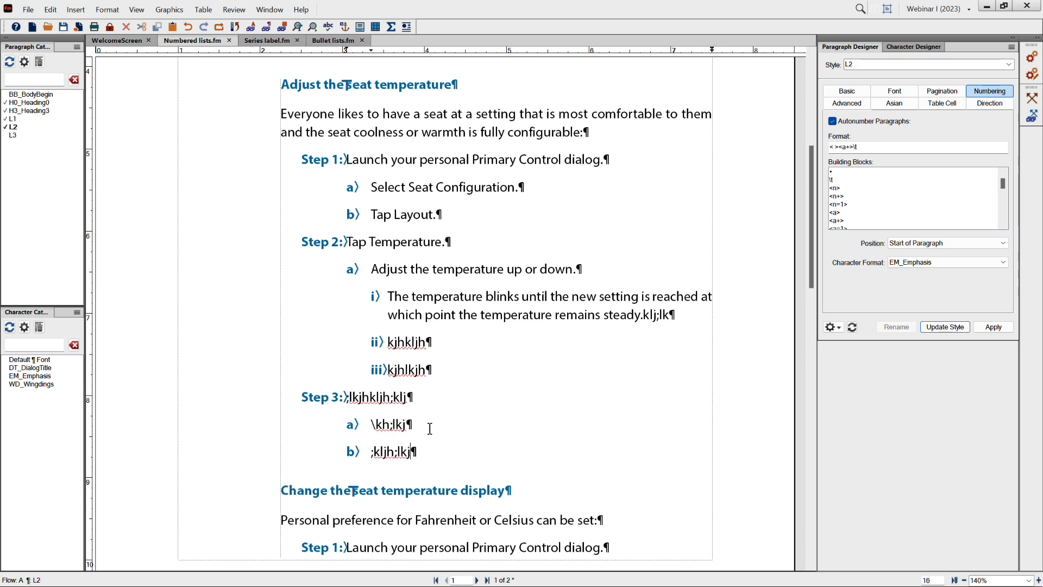
pyautogui.press('Return')
pyautogui.write('kjh;kl')
# Apply the L3 style to the empty item after kjh;klj and enter three L3 items: ;lkj;lkj, kjh;klj and ;lkj;klj.
pyautogui.scroll(-5, 429, 428)
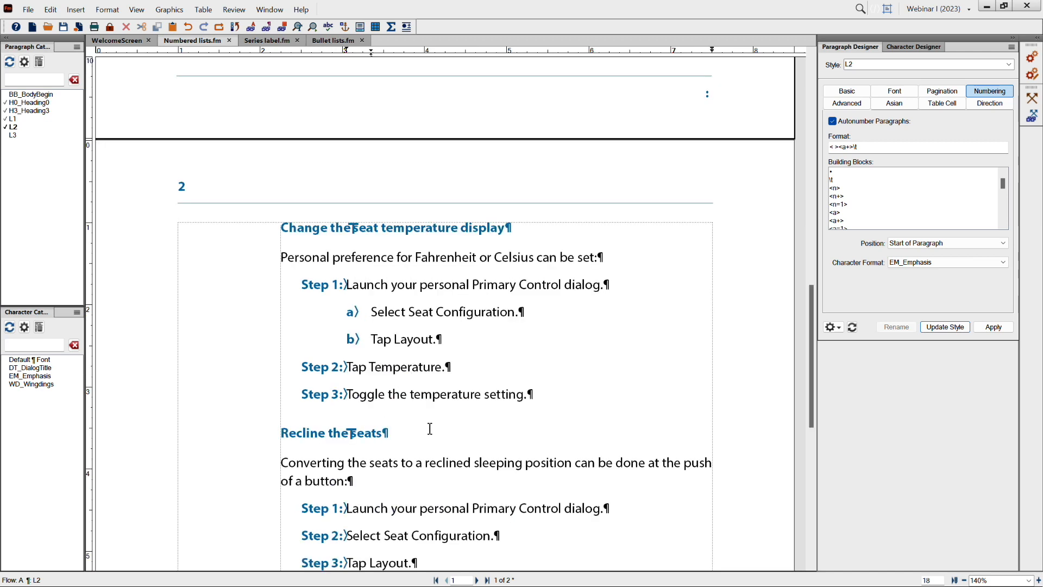
pyautogui.scroll(3, 445, 445)
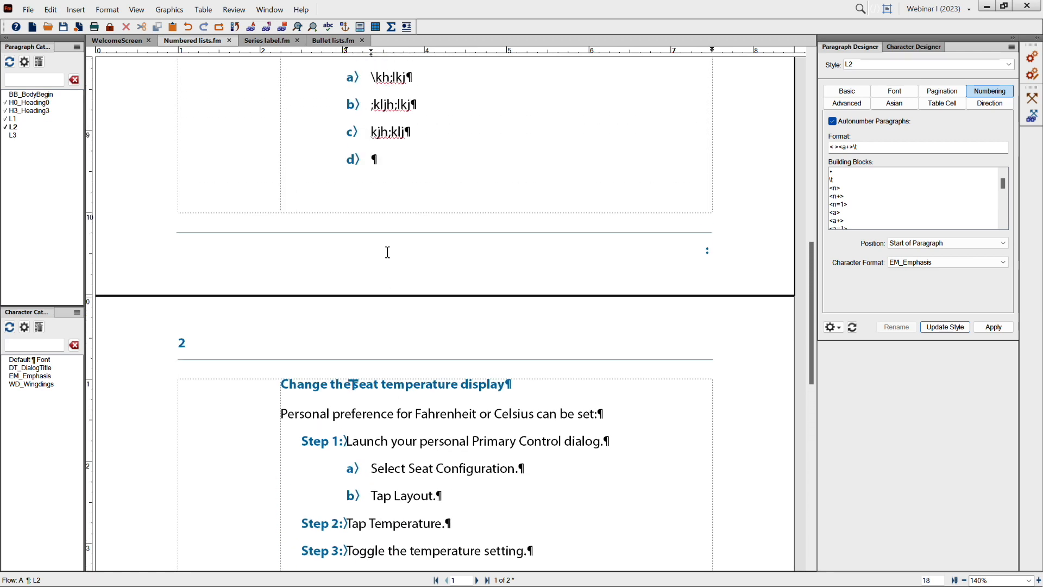
pyautogui.click(12, 136)
pyautogui.write(';lkj;lkj')
pyautogui.press('Return')
pyautogui.write('kjh;klj')
pyautogui.press('Return')
pyautogui.write(';lkj;klj')
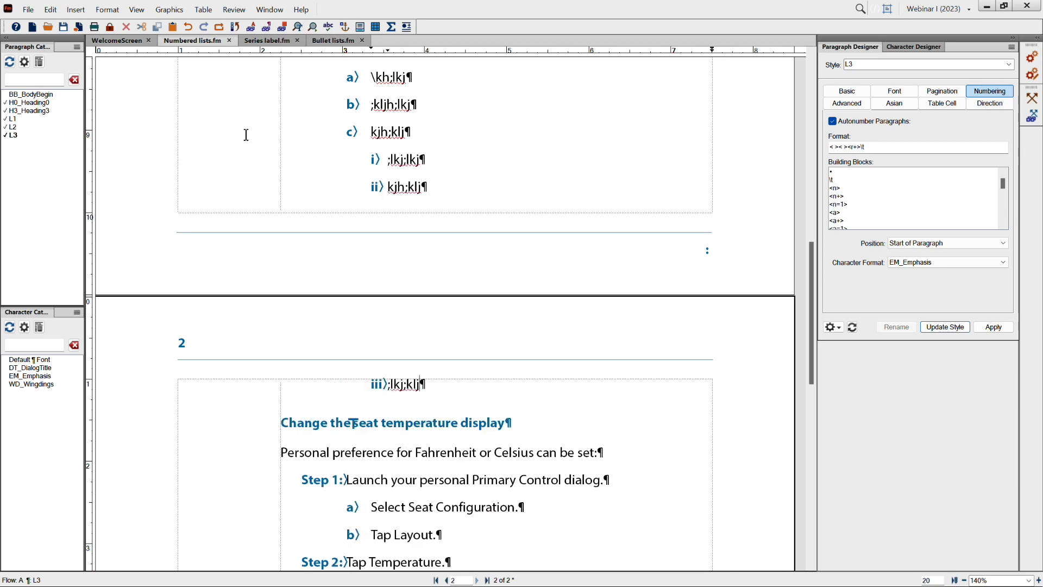
# Look back over the multilevel list from its heading, and switch to the training presentation's Multiple Counters slide.
pyautogui.scroll(5, 246, 135)
pyautogui.scroll(5, 346, 167)
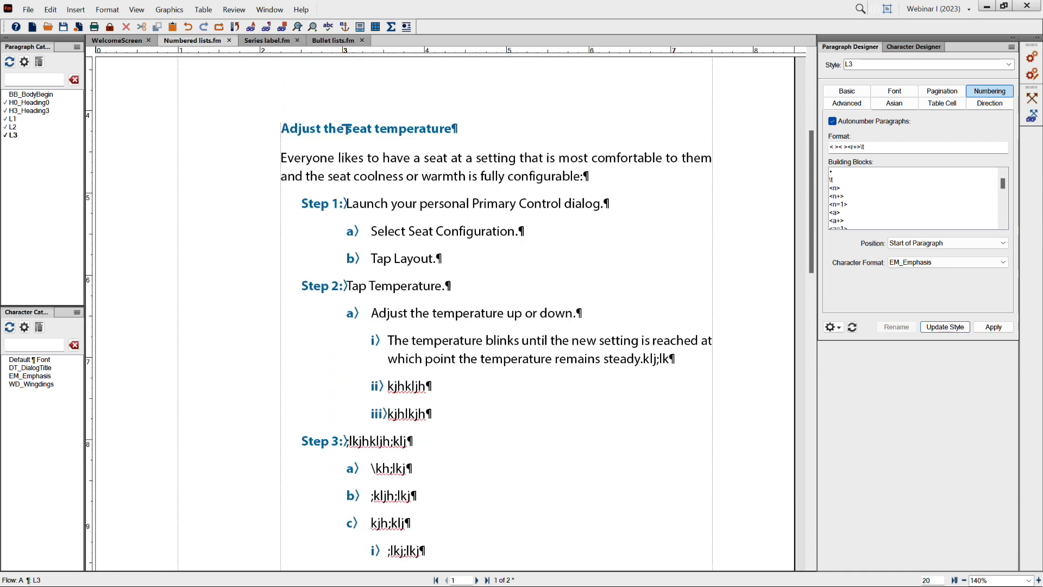
pyautogui.scroll(1, 346, 167)
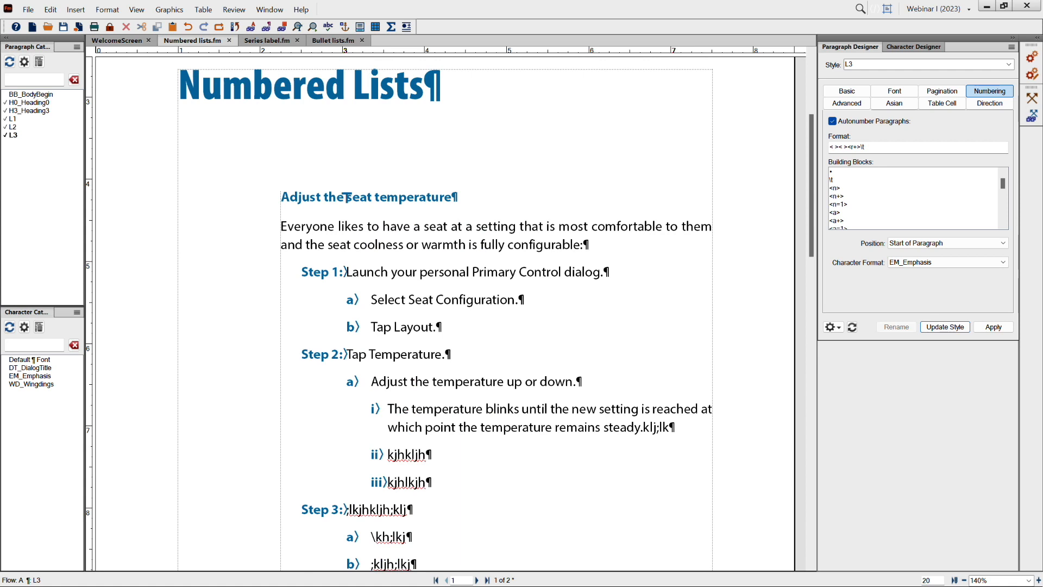
pyautogui.hotkey('alt', 'Tab')
pyautogui.hotkey('alt', 'Tab')
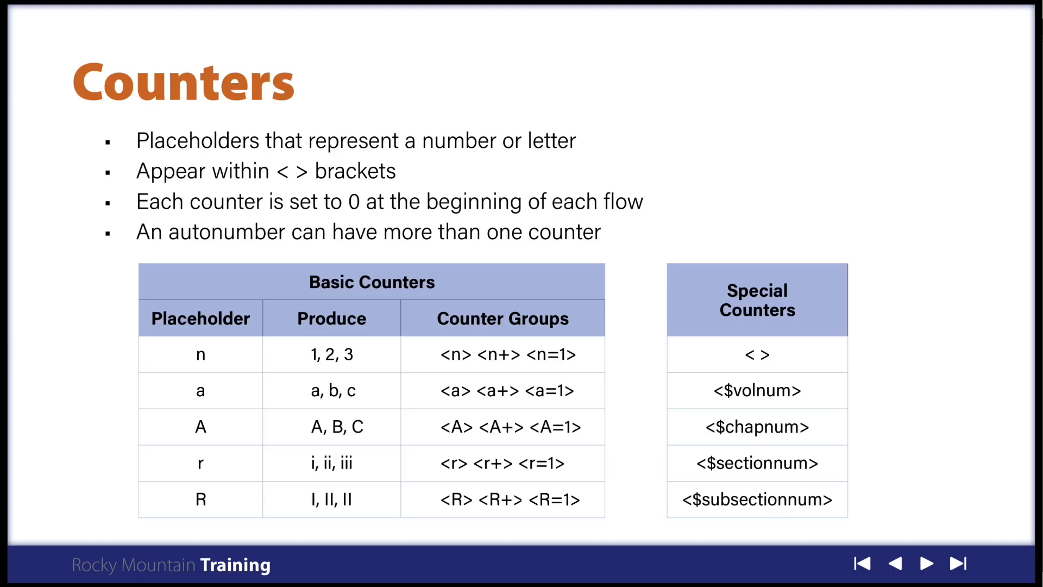
pyautogui.press('Right')
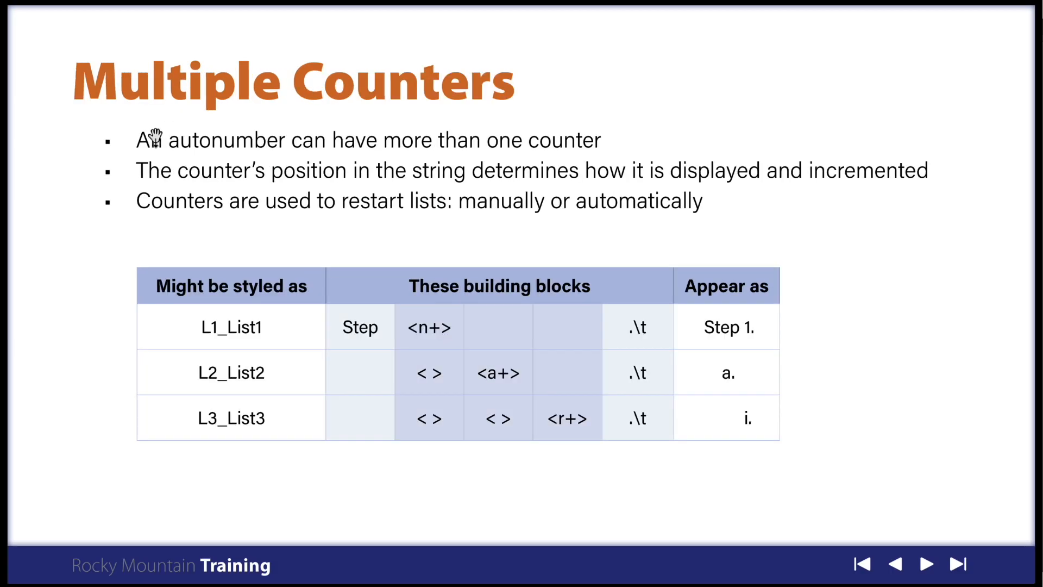
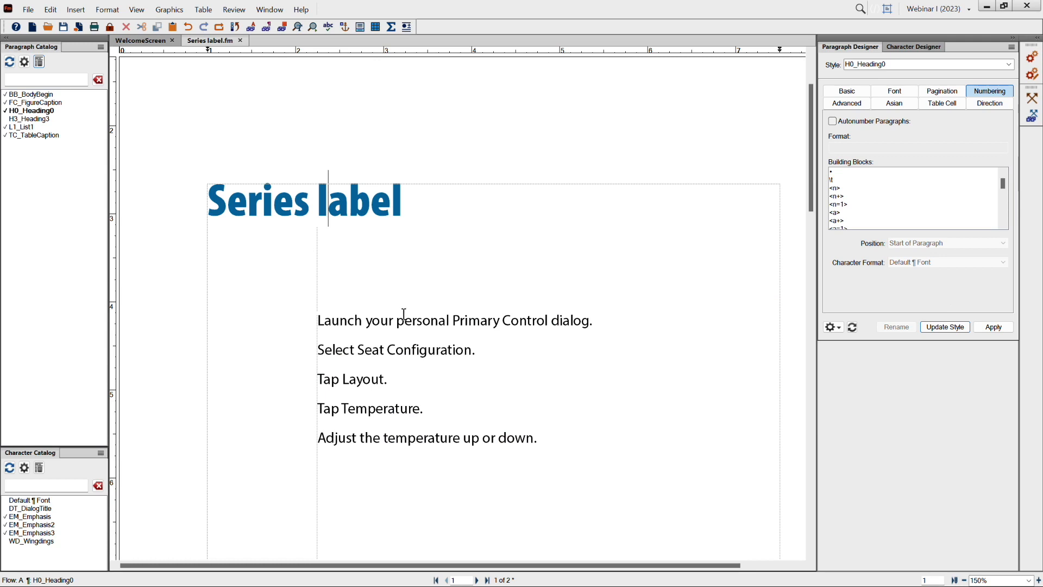
# Apply the L1_List1 style to all five body paragraphs under the Series label heading.
pyautogui.moveTo(381, 321); pyautogui.dragTo(379, 449)
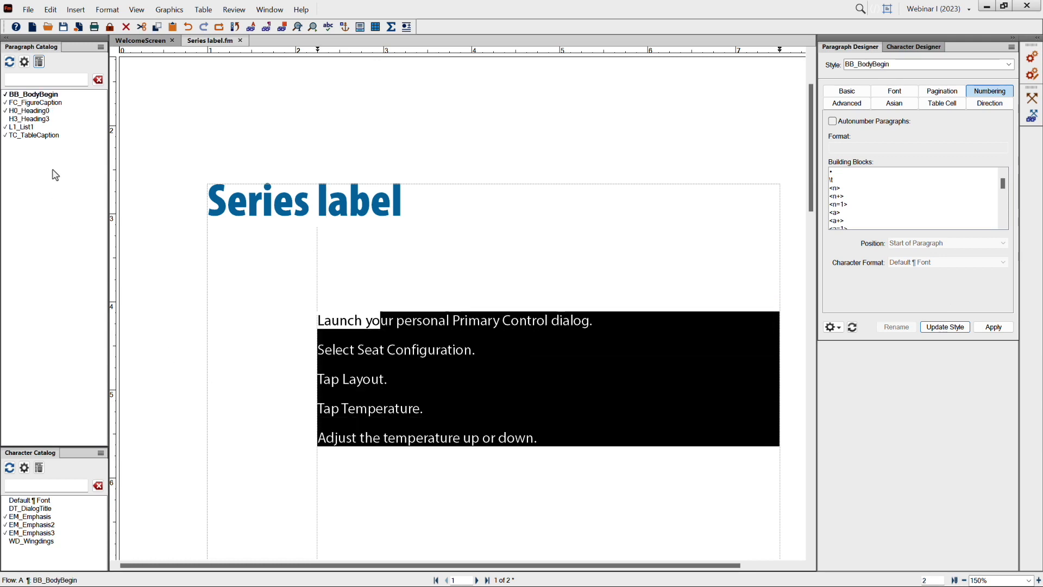
pyautogui.click(28, 128)
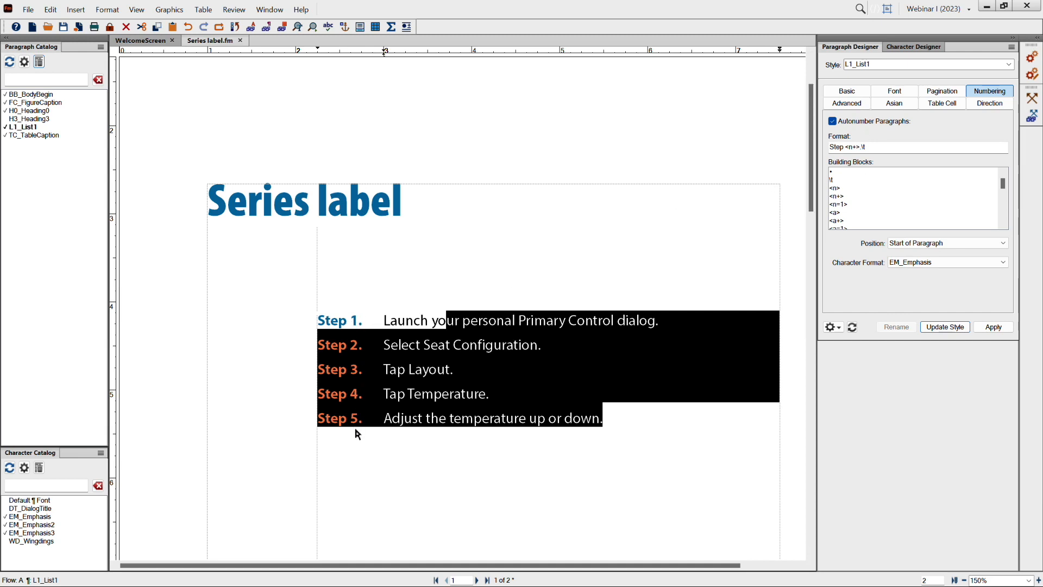
# Apply the FC_FigureCaption style to "Select Seat Configuration." and the TC_TableCaption style to "Tap Temperature.".
pyautogui.click(404, 349)
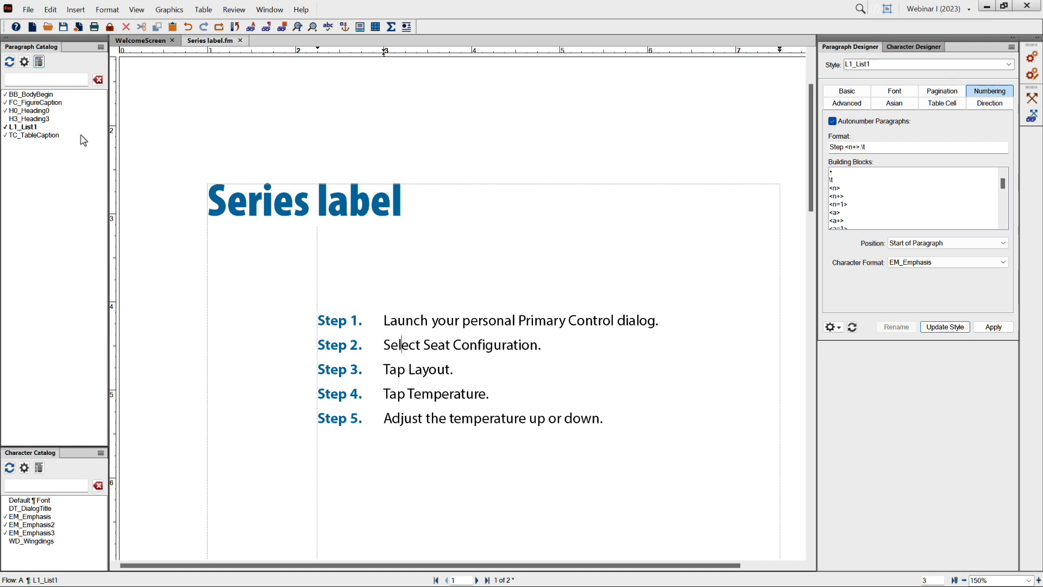
pyautogui.click(60, 103)
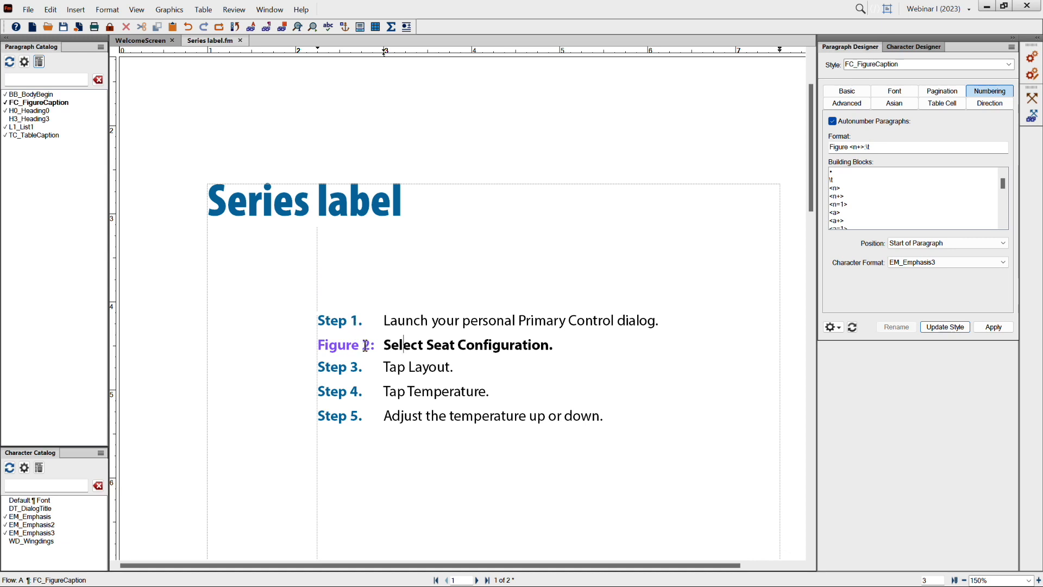
pyautogui.click(406, 392)
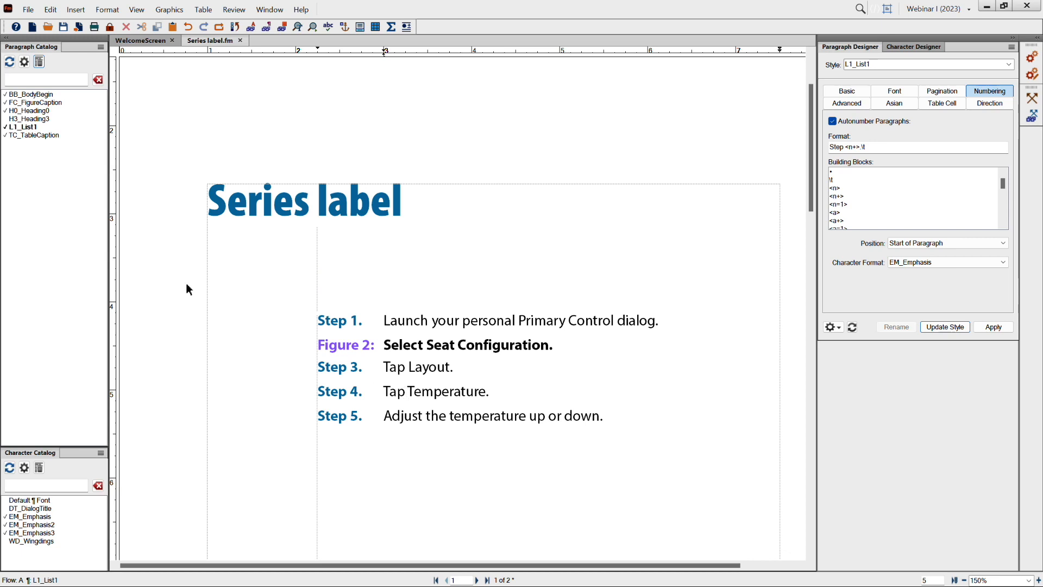
pyautogui.click(40, 136)
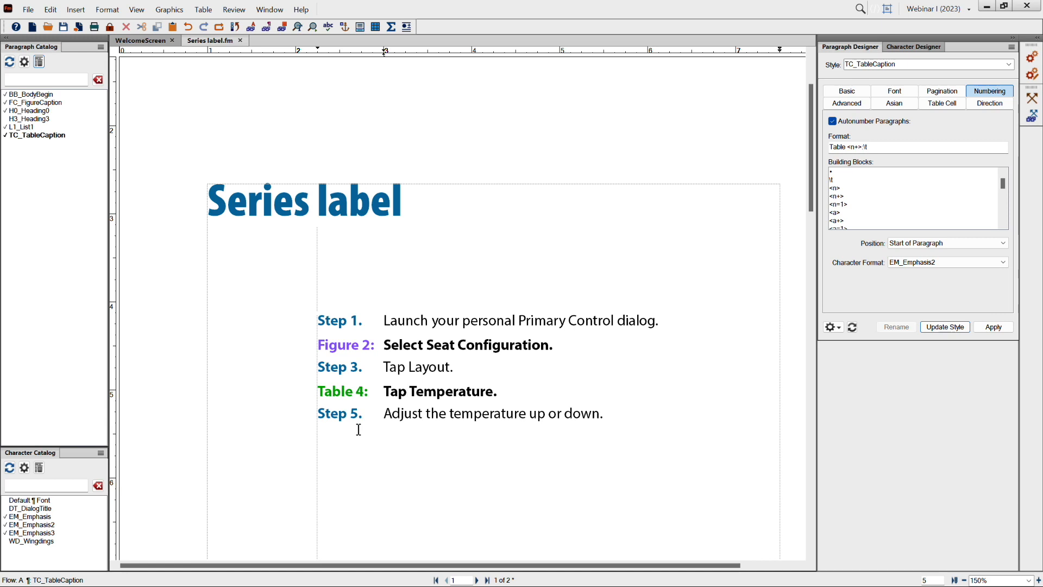
# Add the series label F: to the FC_FigureCaption autonumber format, making it F:Figure <n+>:\t, and update the style.
pyautogui.click(408, 319)
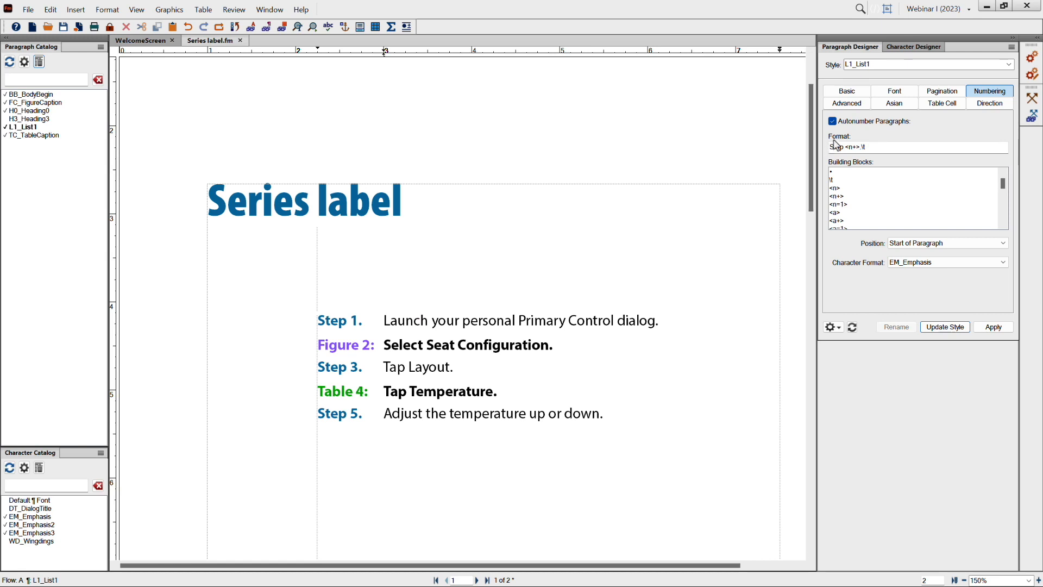
pyautogui.click(458, 345)
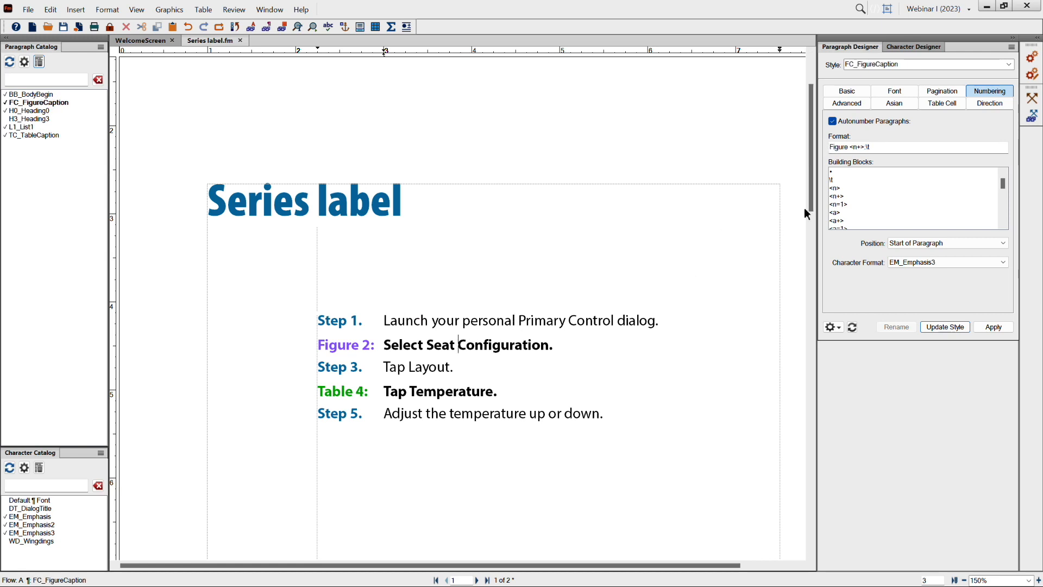
pyautogui.click(829, 149)
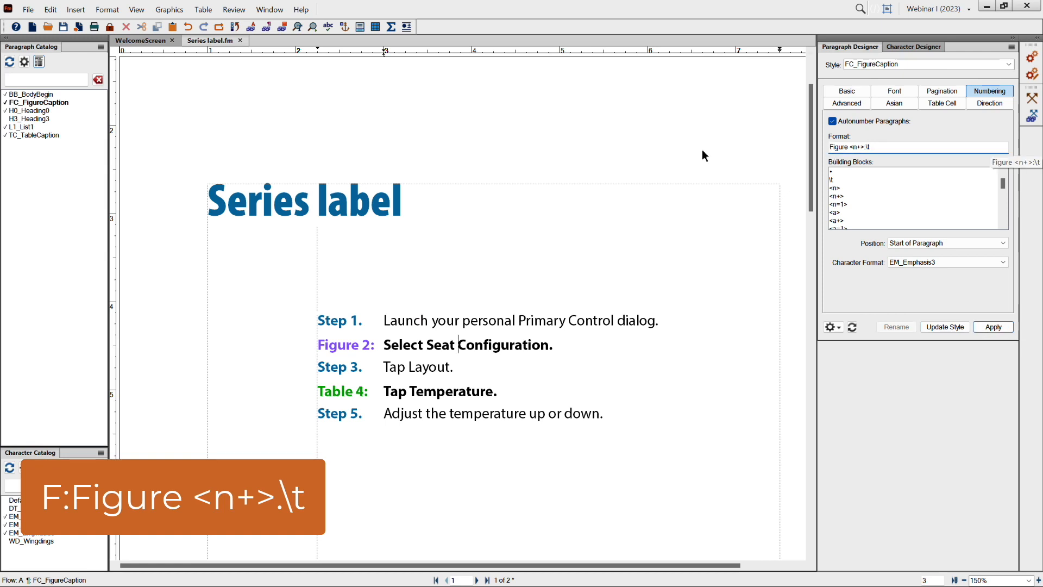
pyautogui.write('F:')
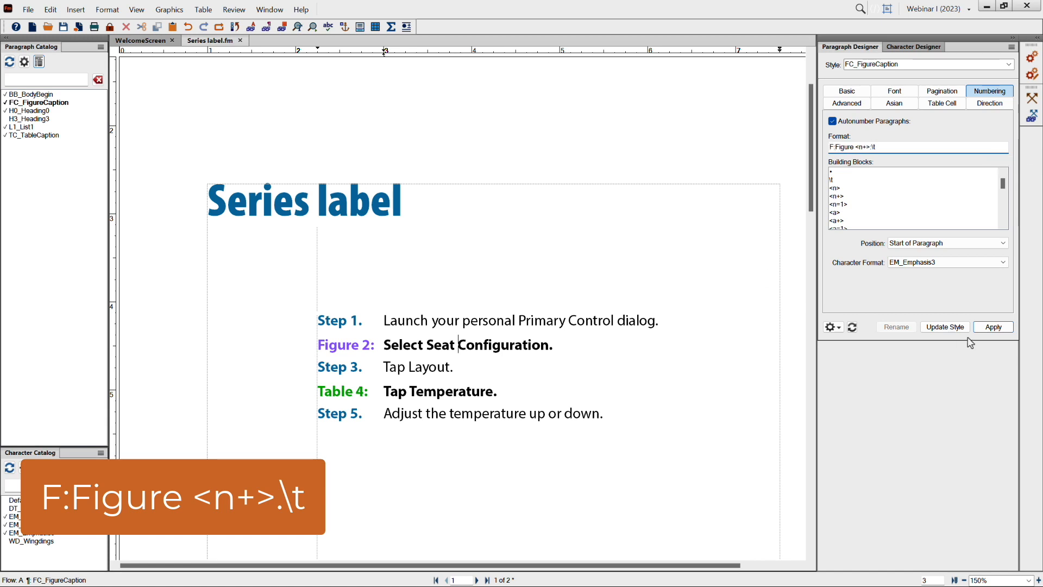
pyautogui.click(956, 329)
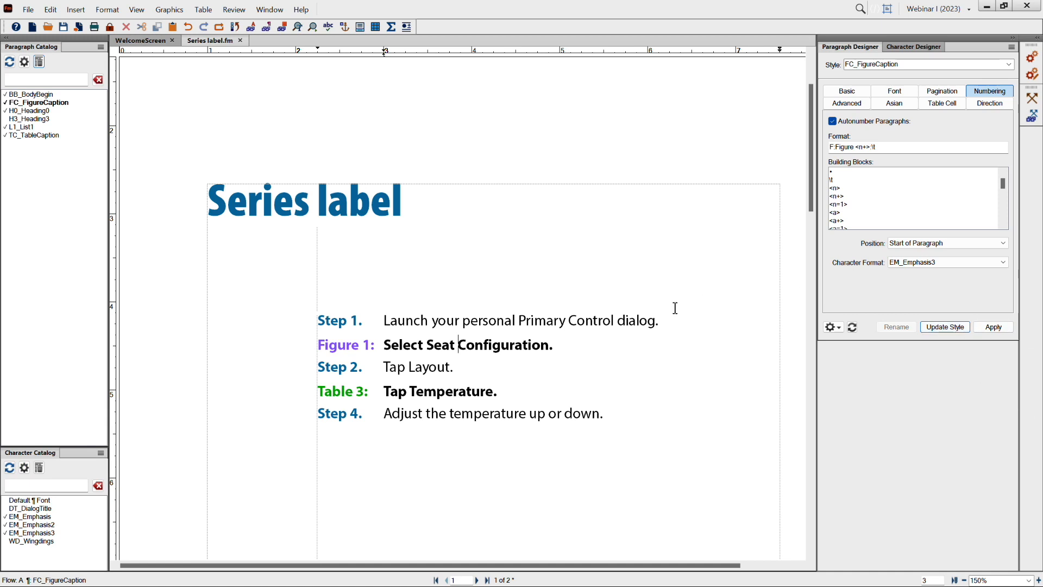
# Add three empty figure captions after the "Select Seat Configuration." caption.
pyautogui.click(578, 344)
pyautogui.press('Return')
pyautogui.press('Return')
pyautogui.press('Return')
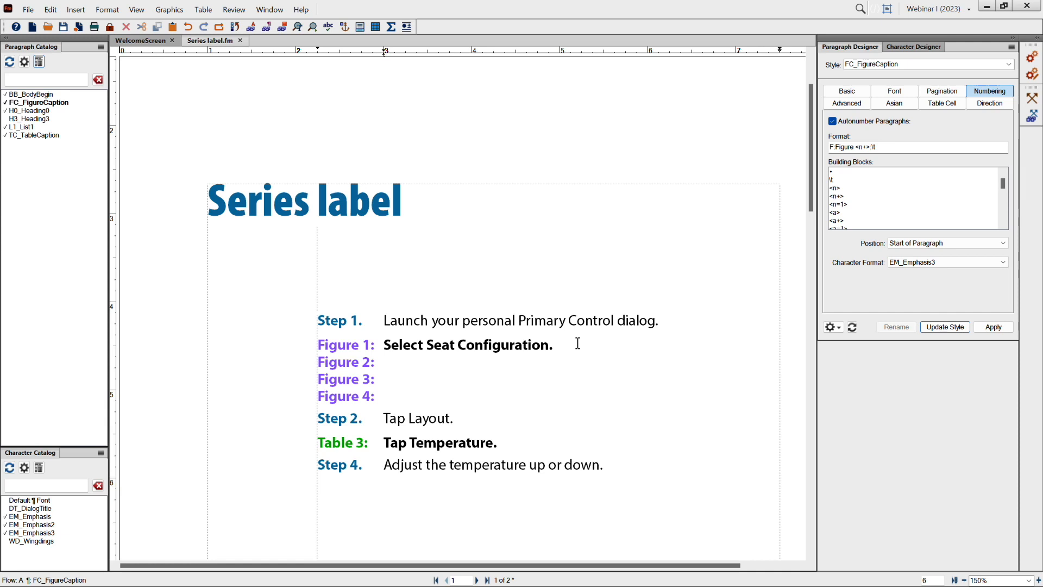
# Add three empty table captions after the "Tap Temperature." caption.
pyautogui.click(507, 443)
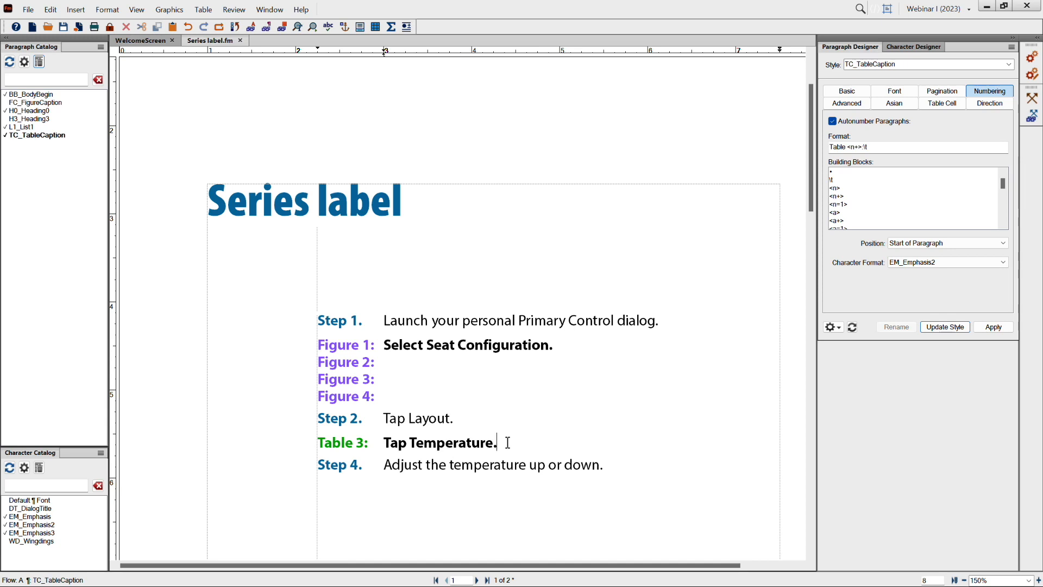
pyautogui.press('Return')
pyautogui.press('Return')
pyautogui.press('Return')
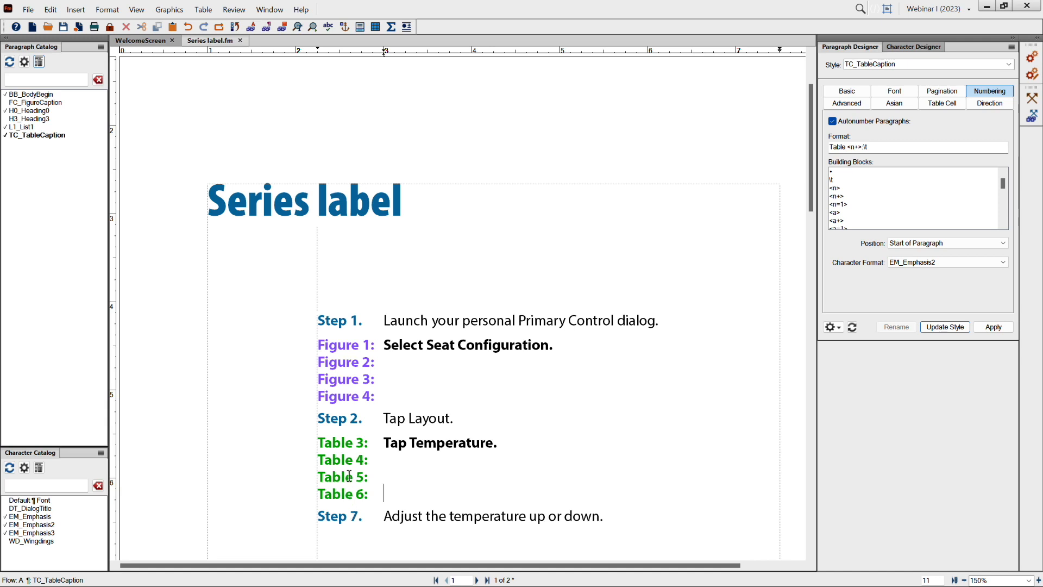
# Add the series label T: to the TC_TableCaption autonumber format, making it T:Table <n+>:\t, and update the style.
pyautogui.click(829, 147)
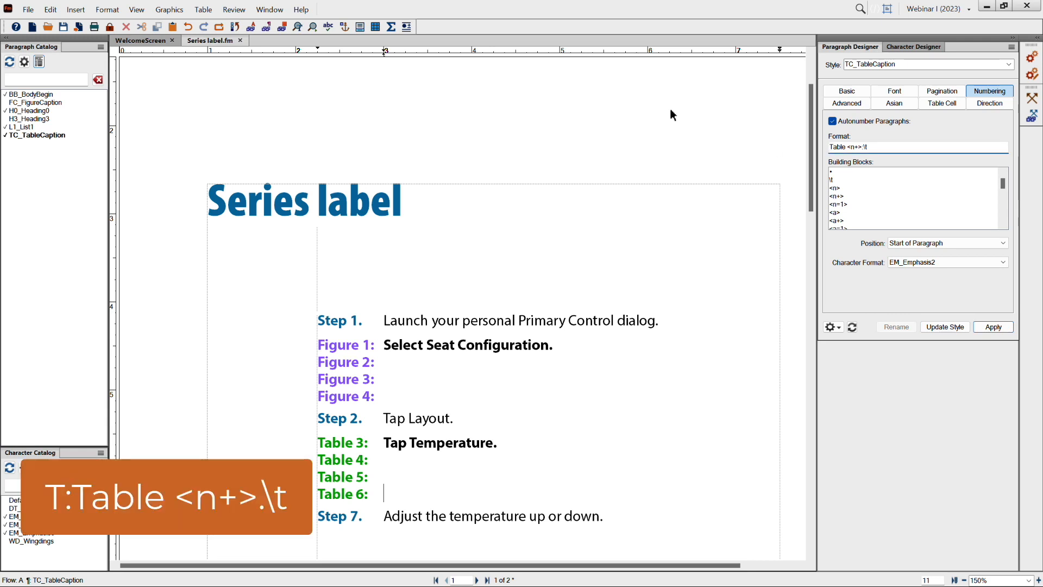
pyautogui.write('T:')
pyautogui.click(940, 328)
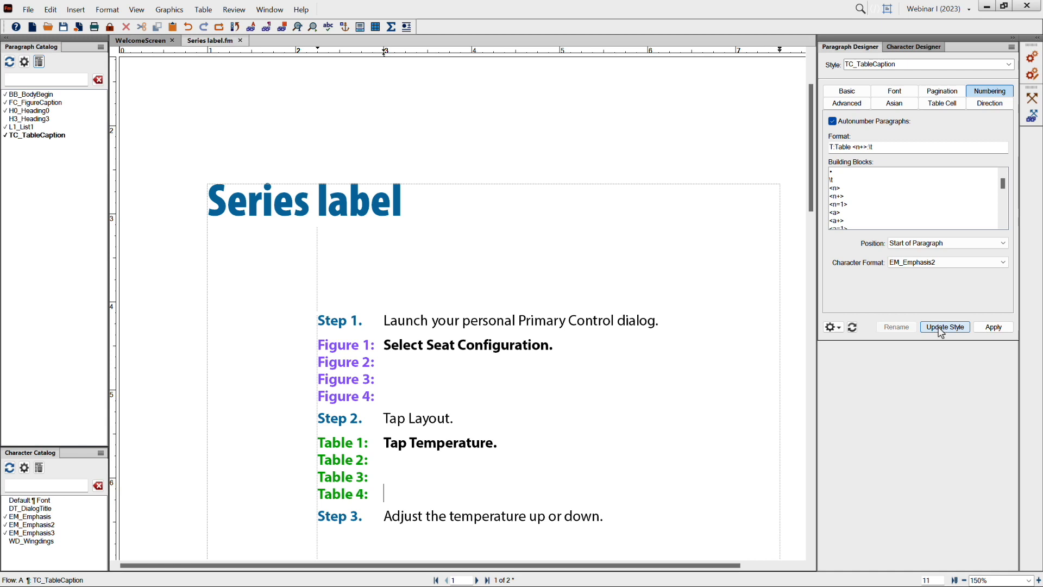
# Add three empty numbered steps after "Launch your personal Primary Control dialog.".
pyautogui.click(673, 319)
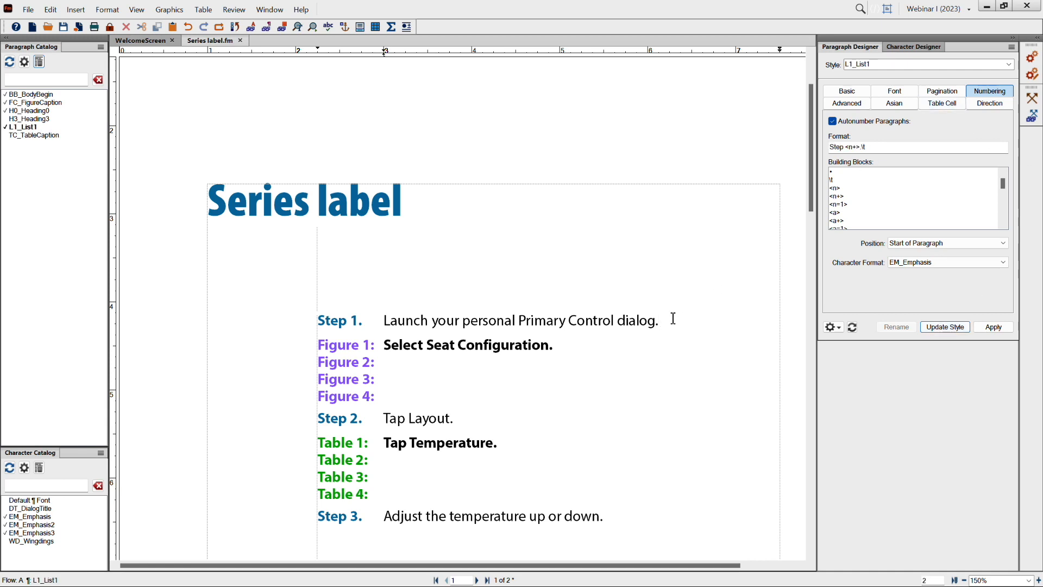
pyautogui.press('Return')
pyautogui.press('Return')
pyautogui.press('Return')
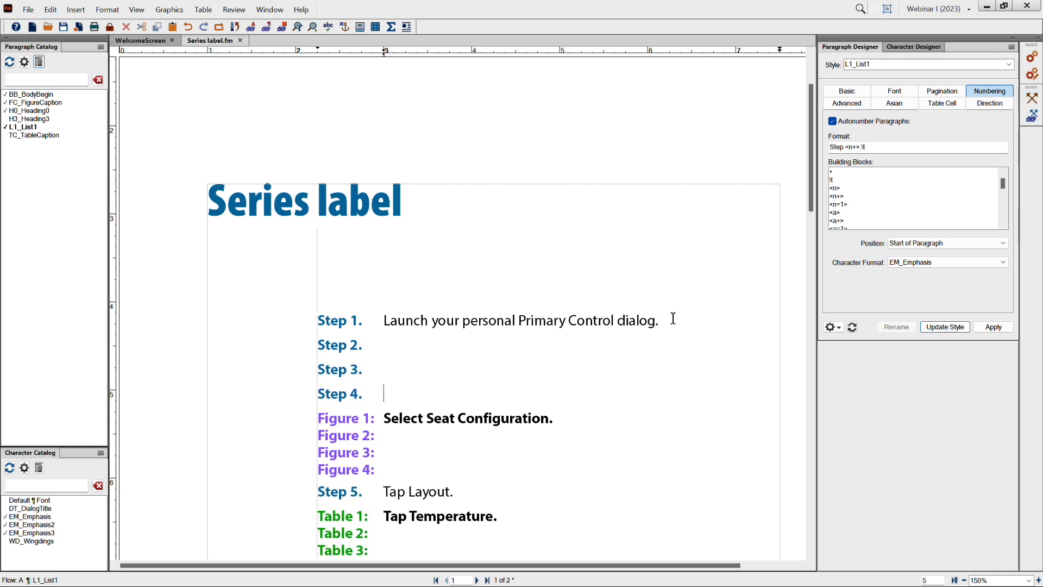
# Apply the L1_List1 paragraph style to the empty Figure 2 and Figure 3 captions.
pyautogui.tripleClick(348, 435)
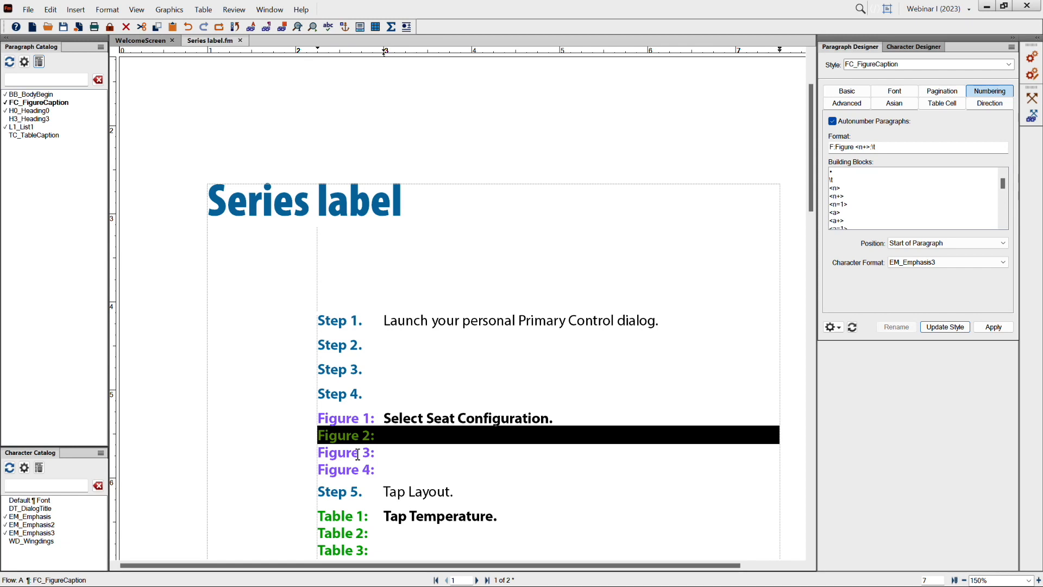
pyautogui.keyDown('shift'); pyautogui.click(383, 455); pyautogui.keyUp('shift')
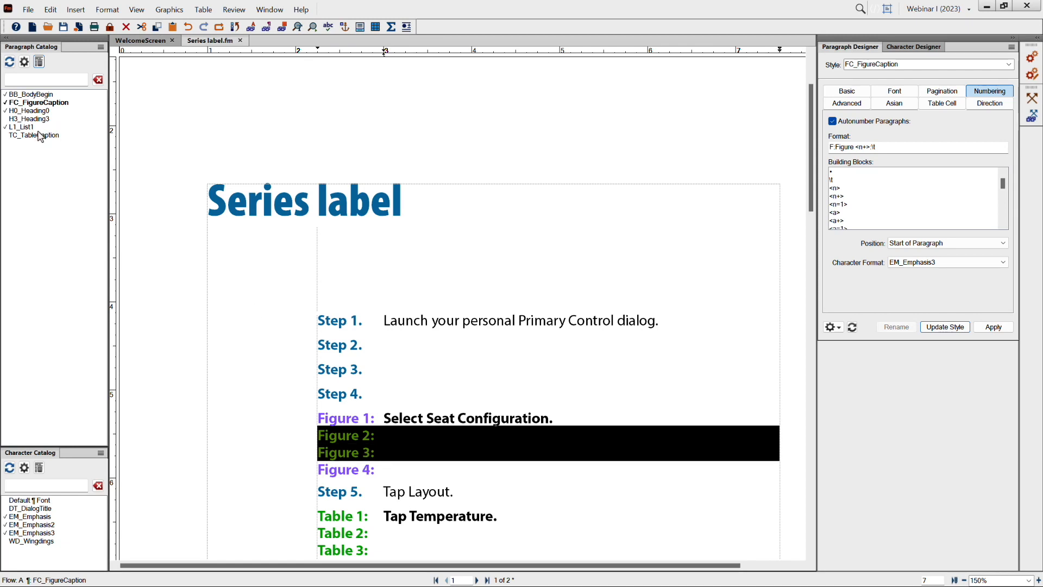
pyautogui.click(25, 127)
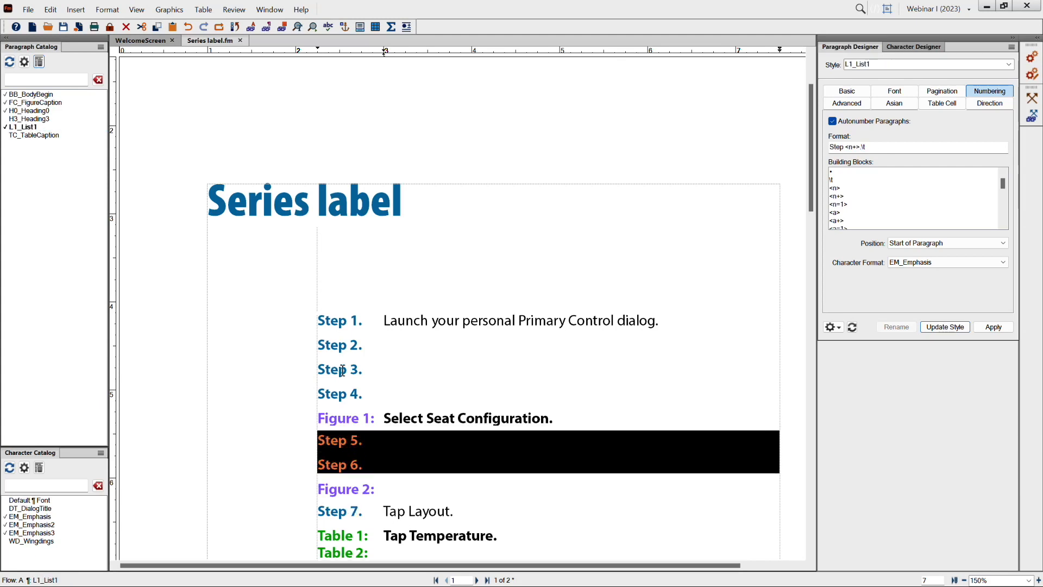
# Add two empty figure captions after the remaining empty figure caption above "Tap Layout.".
pyautogui.scroll(-3, 364, 483)
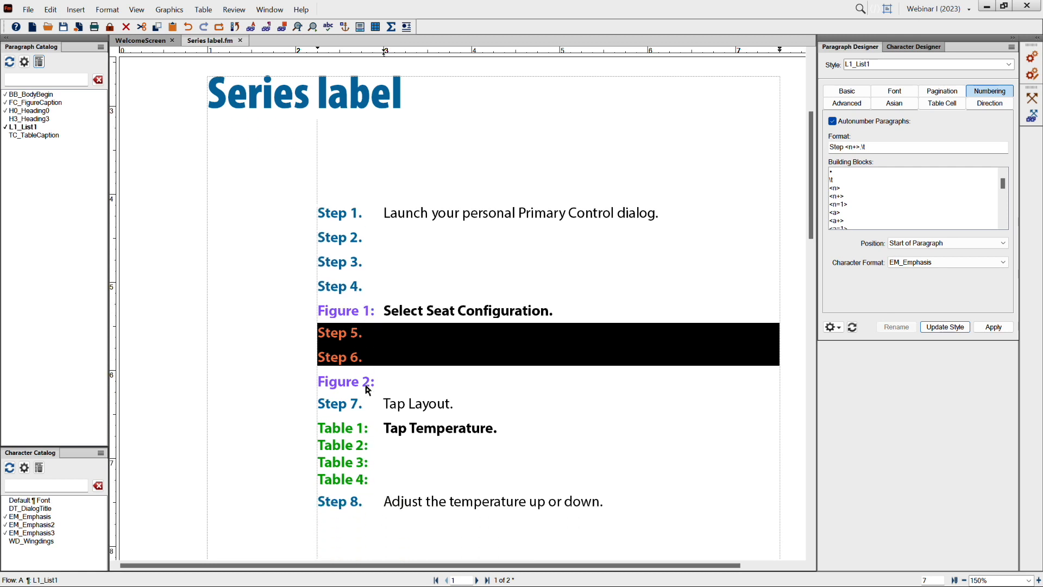
pyautogui.click(392, 390)
pyautogui.press('Return')
pyautogui.press('Return')
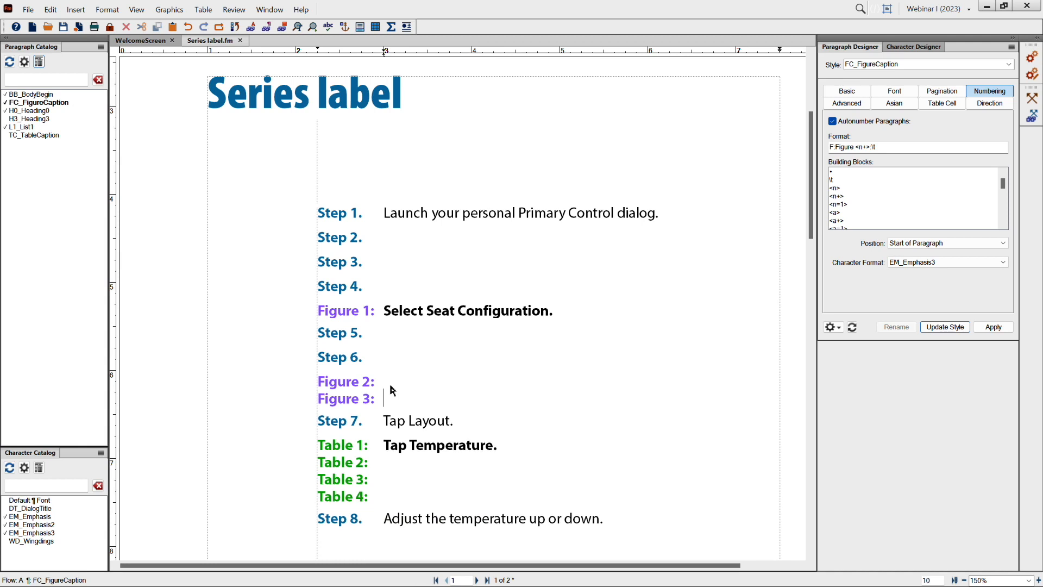
# Apply the L1_List1 paragraph style to the empty Table 2 and Table 3 captions.
pyautogui.scroll(-1, 391, 386)
pyautogui.scroll(-1, 391, 385)
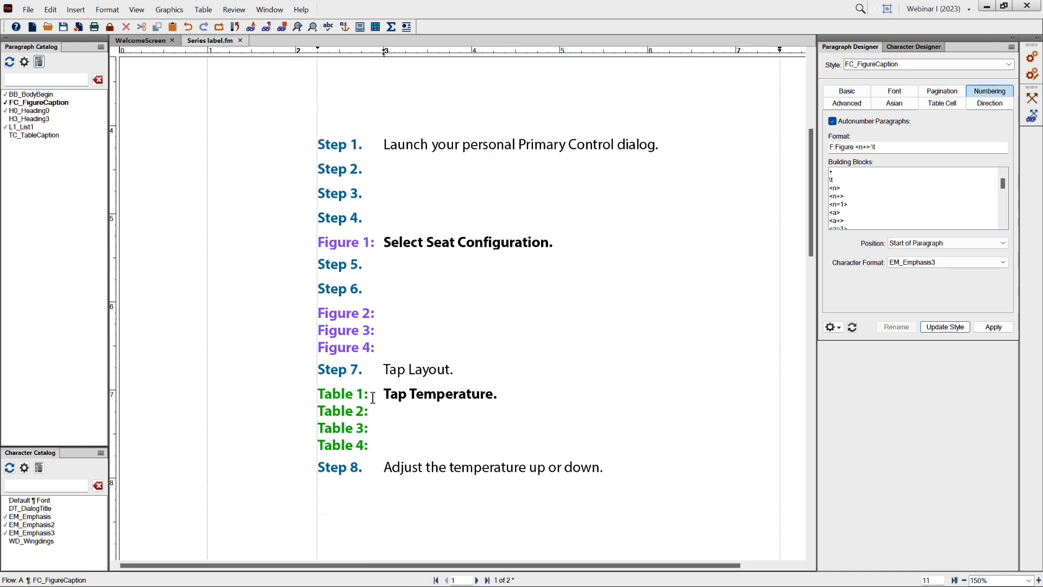
pyautogui.moveTo(325, 411); pyautogui.dragTo(389, 432)
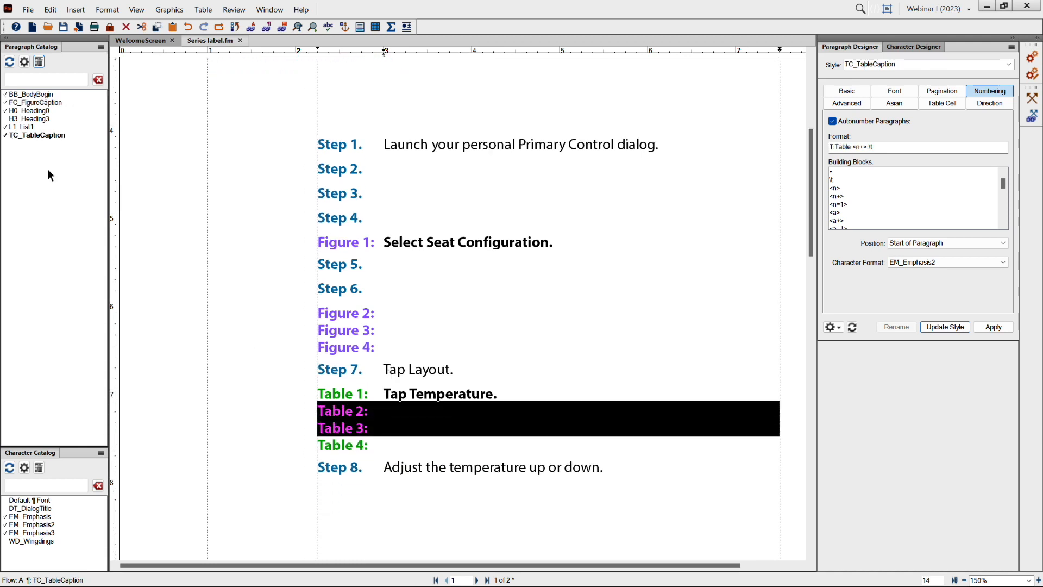
pyautogui.click(27, 127)
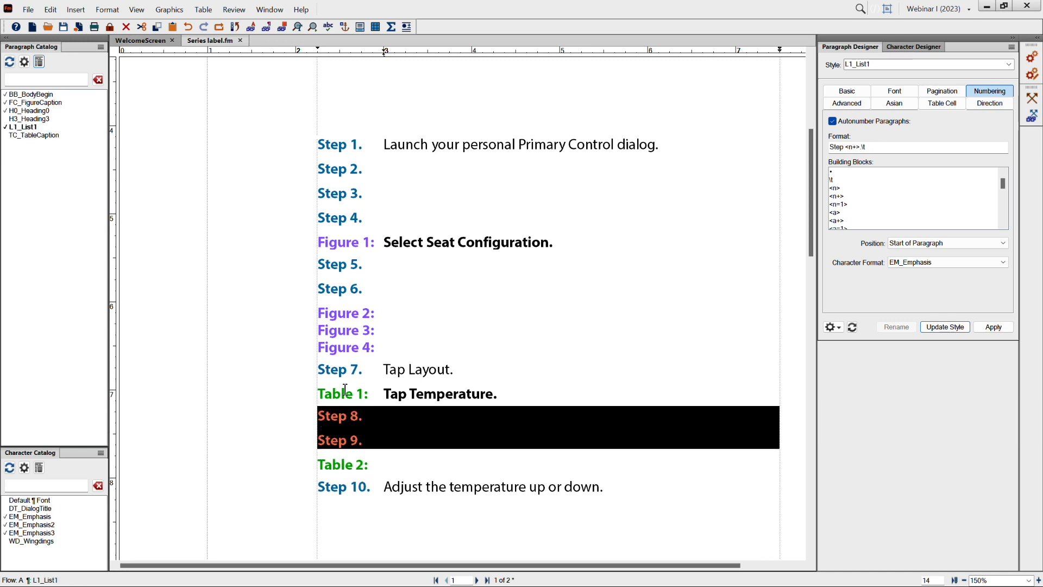
# Add an empty table caption after the last one and two empty steps after "Adjust the temperature up or down.".
pyautogui.click(377, 466)
pyautogui.press('Return')
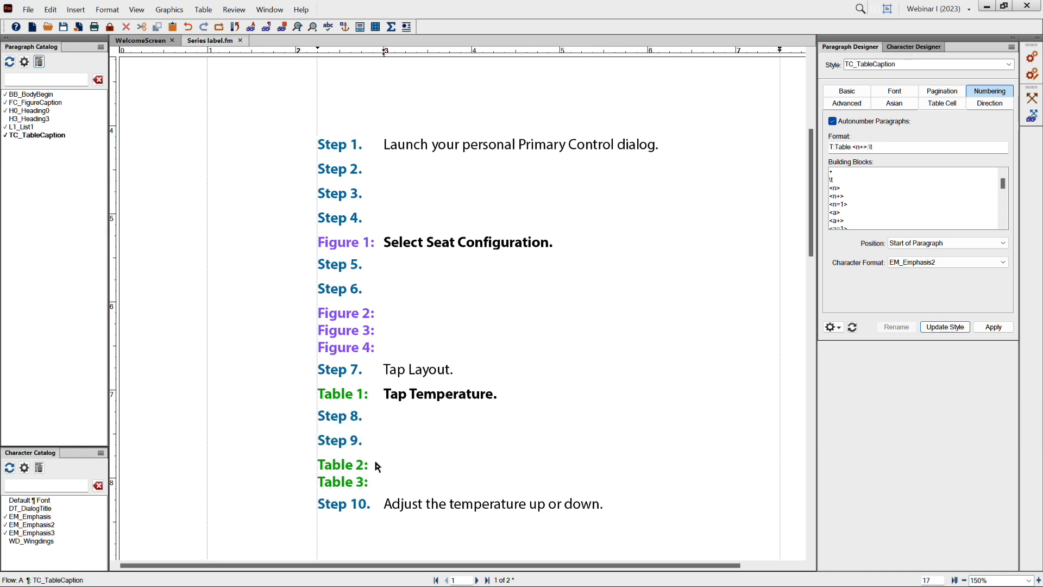
pyautogui.click(617, 503)
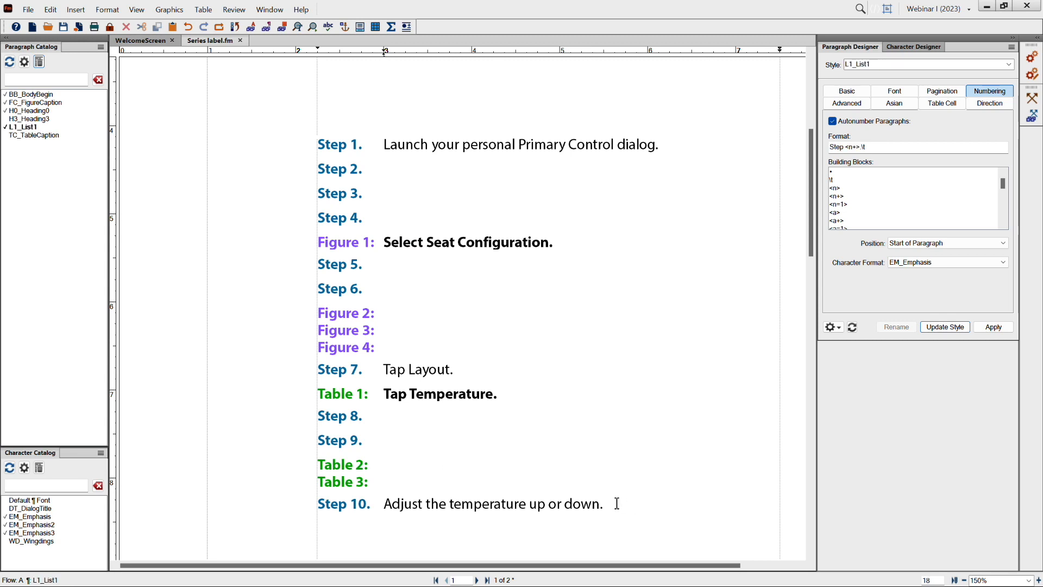
pyautogui.press('Return')
pyautogui.press('Return')
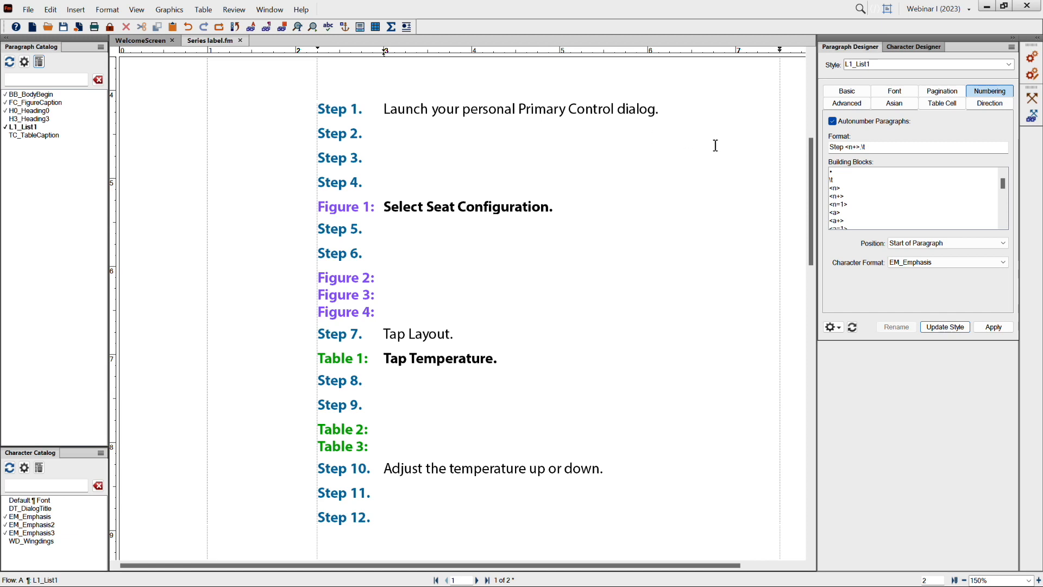
# Add the series label S: to the L1_List1 autonumber format, making it S:Step <n+>.\t, and update the style.
pyautogui.click(830, 147)
pyautogui.write('S:')
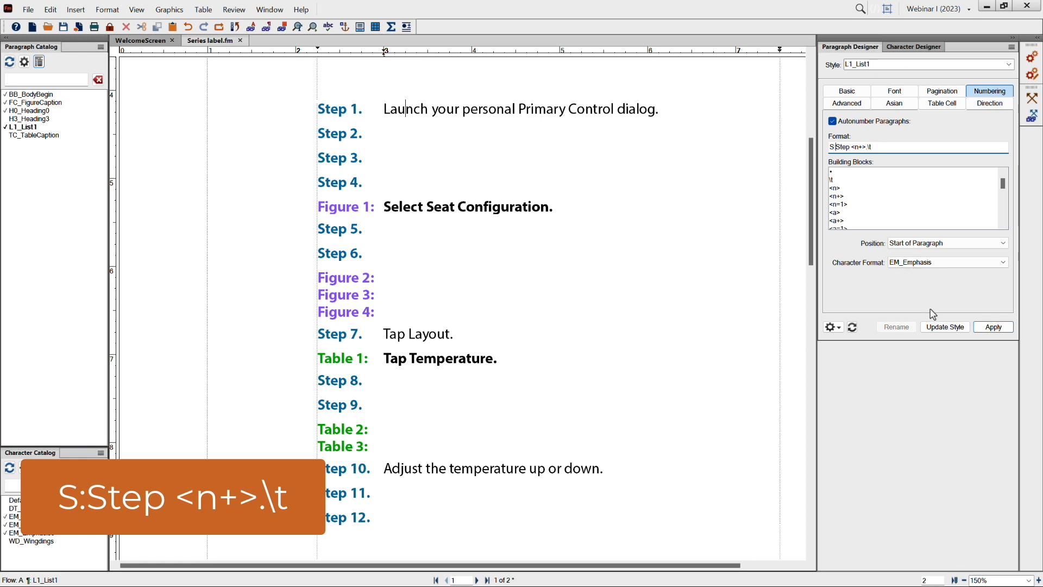
pyautogui.click(943, 332)
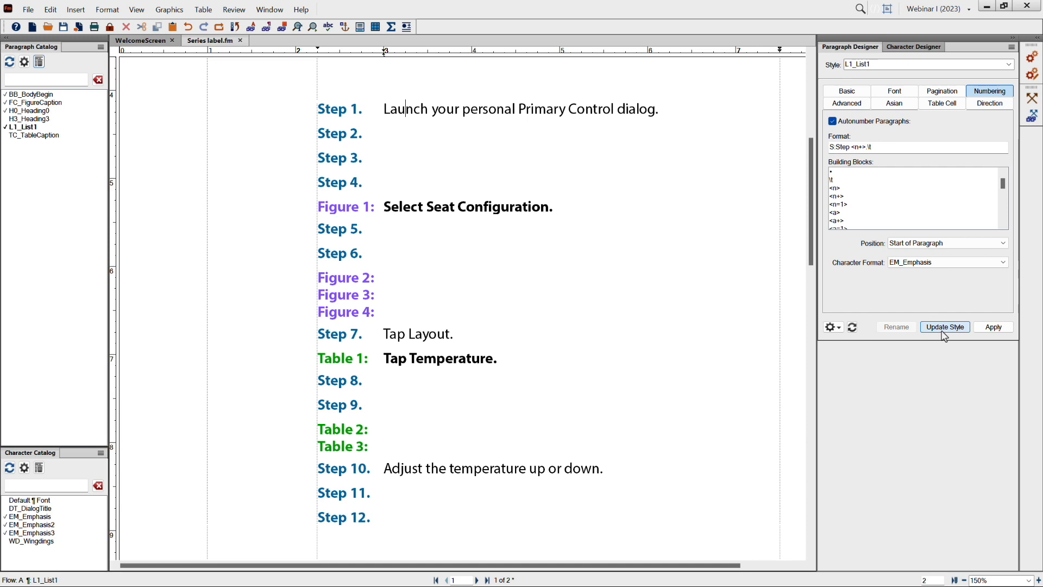
# Apply the FC_FigureCaption paragraph style to the empty Step 3 paragraph.
pyautogui.click(389, 165)
pyautogui.click(33, 103)
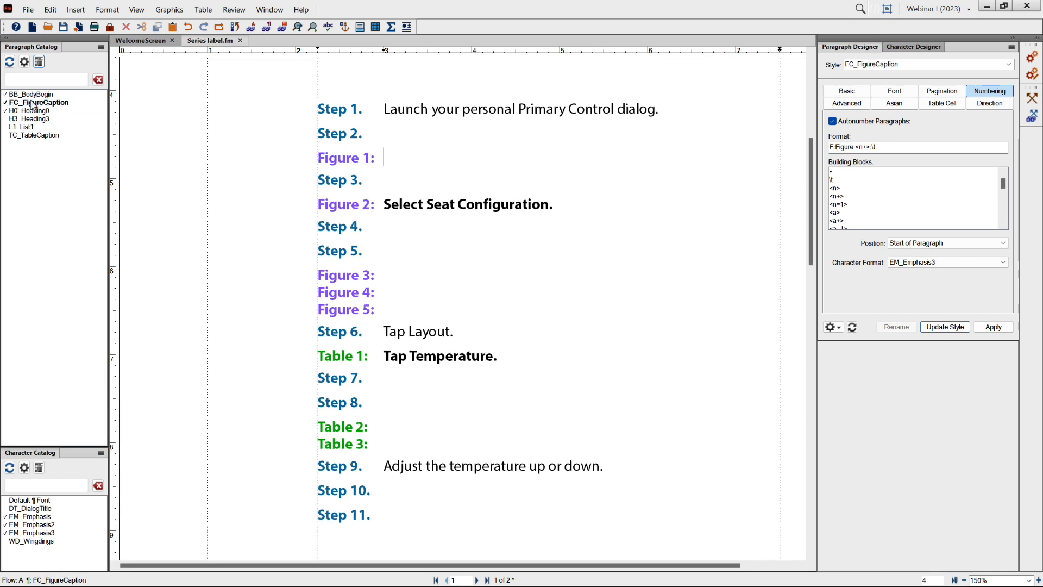
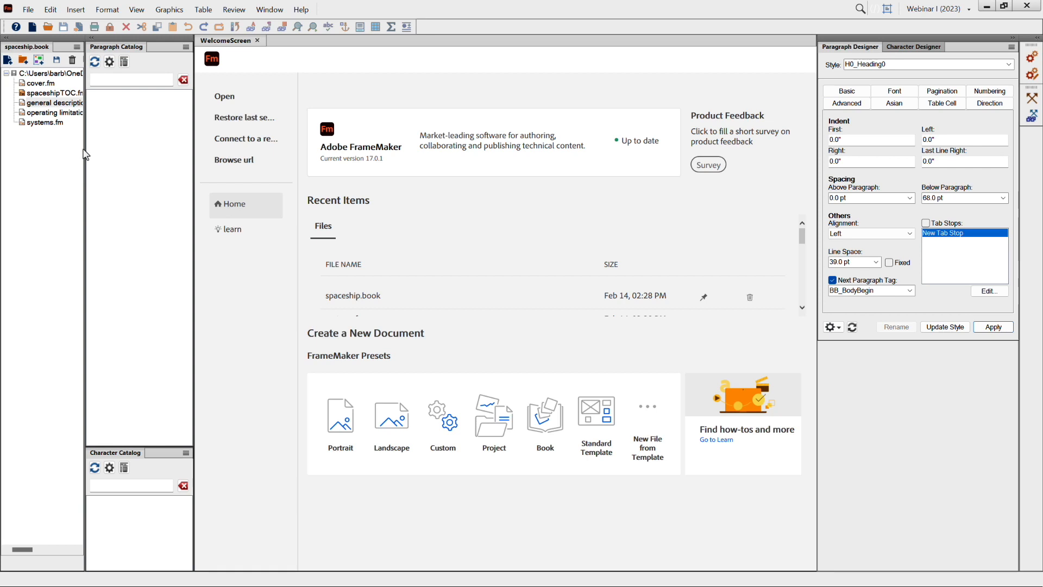
# Widen the file list of spaceship.book and open all files in the book.
pyautogui.moveTo(98, 149); pyautogui.dragTo(133, 150)
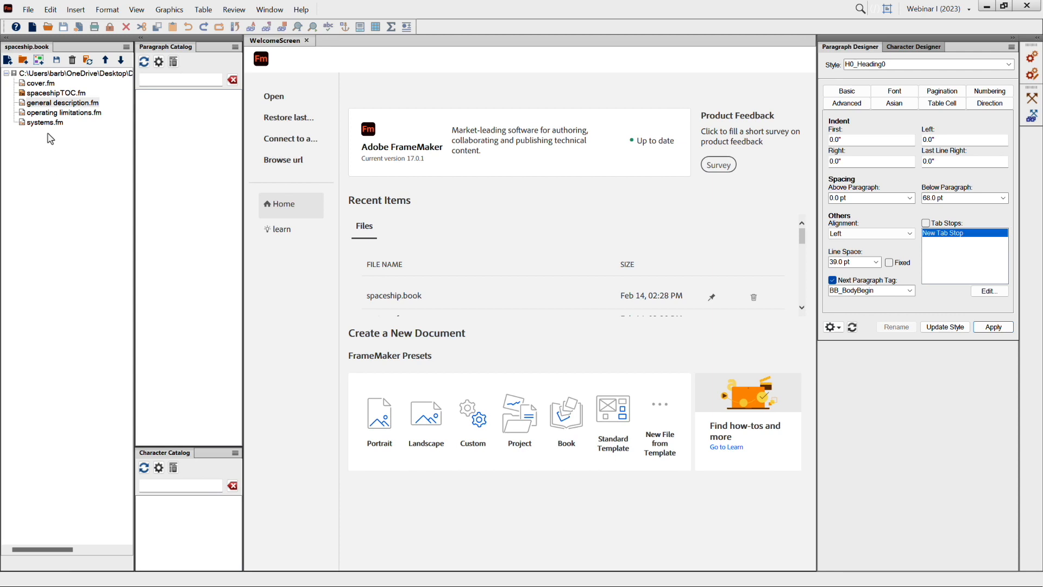
pyautogui.click(26, 10)
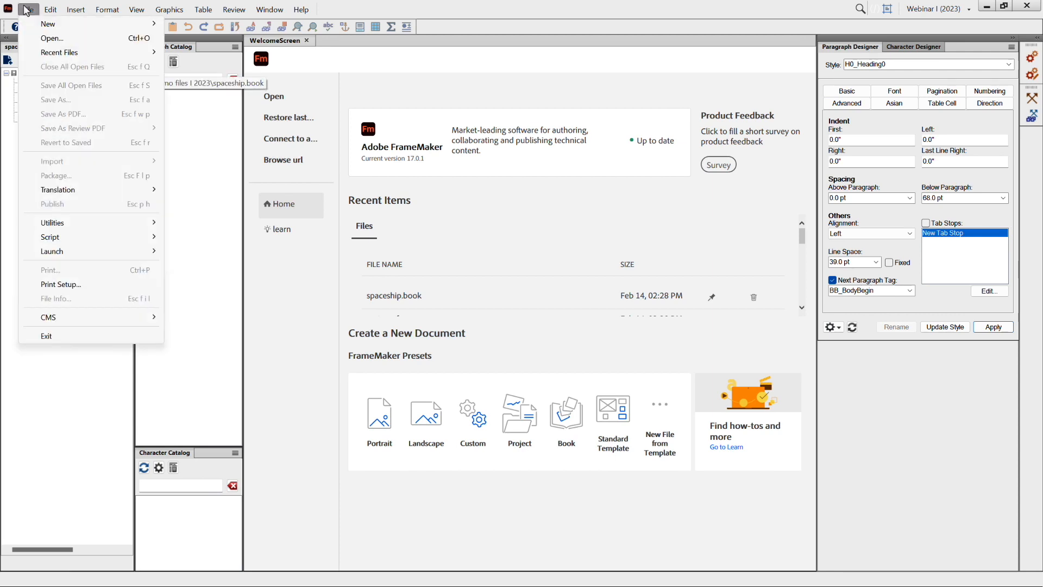
pyautogui.click(10, 222)
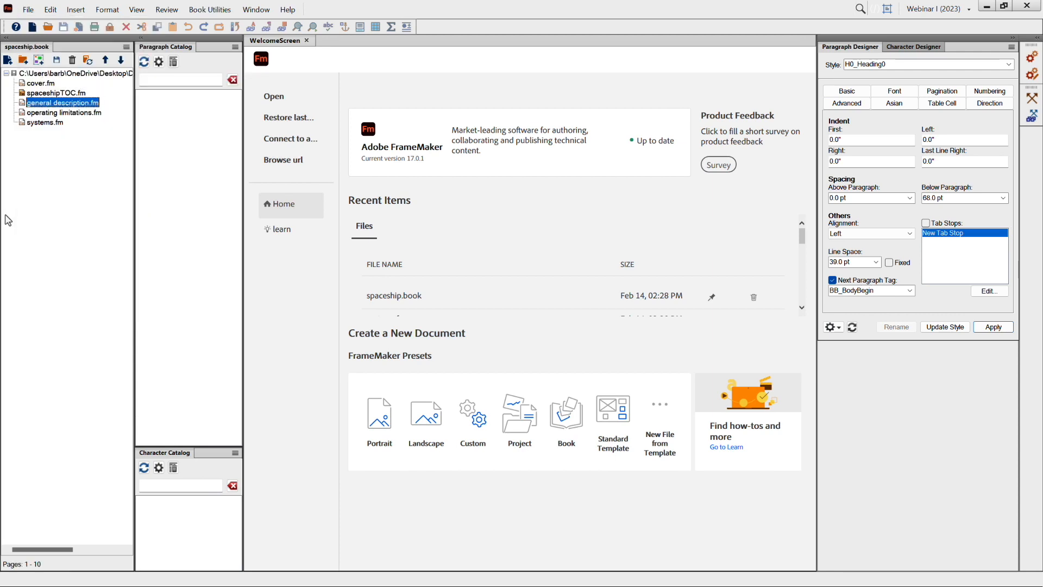
pyautogui.click(28, 12)
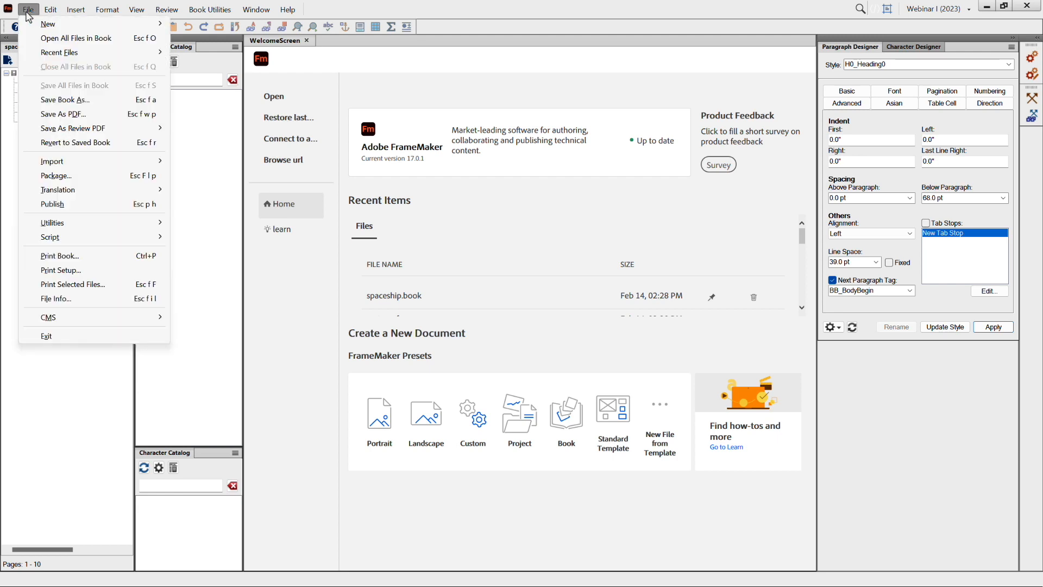
pyautogui.click(68, 38)
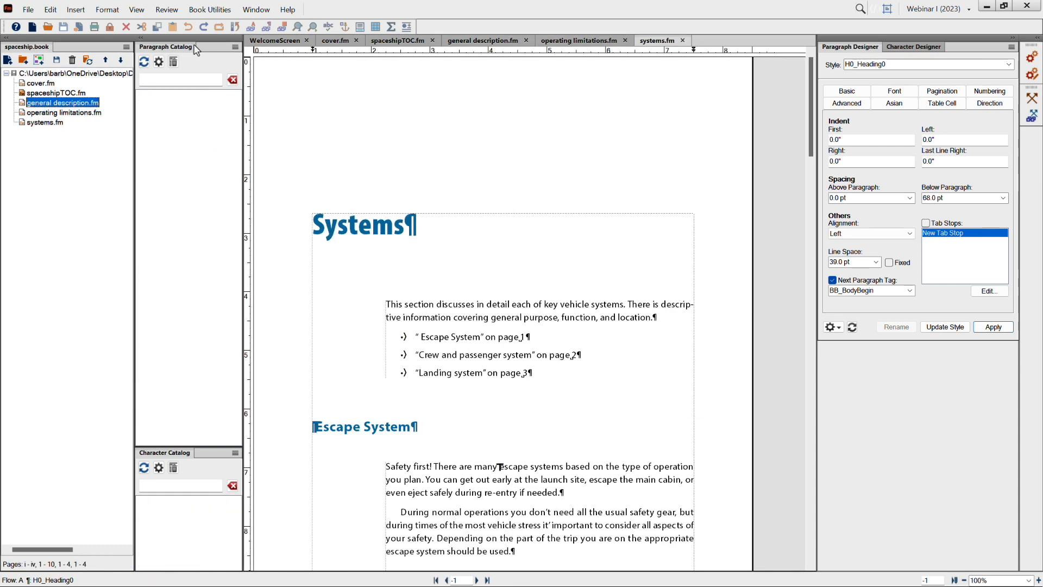
# Examine the opening headings of general description.fm, operating limitations.fm and systems.fm.
pyautogui.click(475, 44)
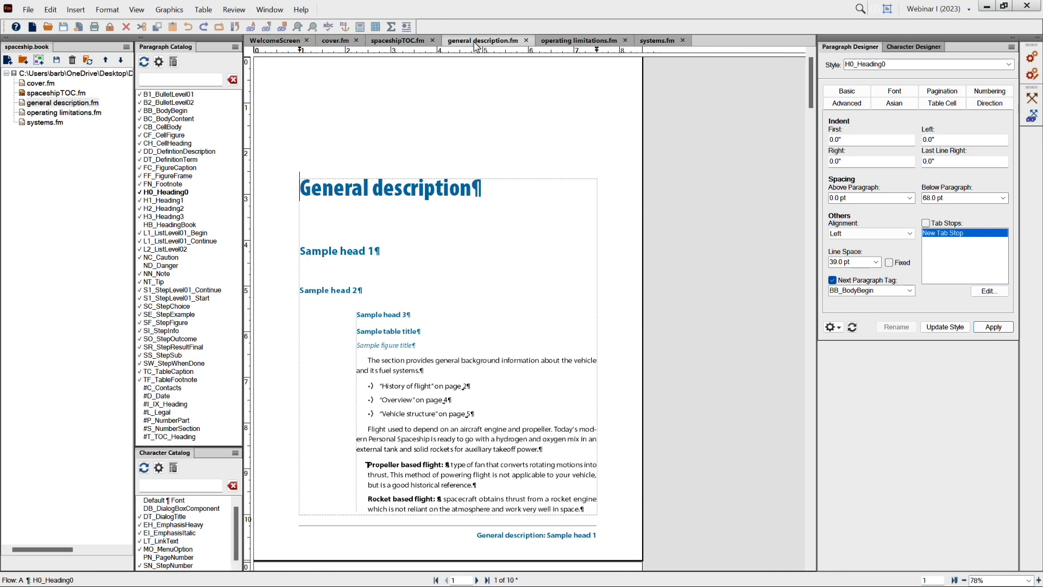
pyautogui.click(565, 46)
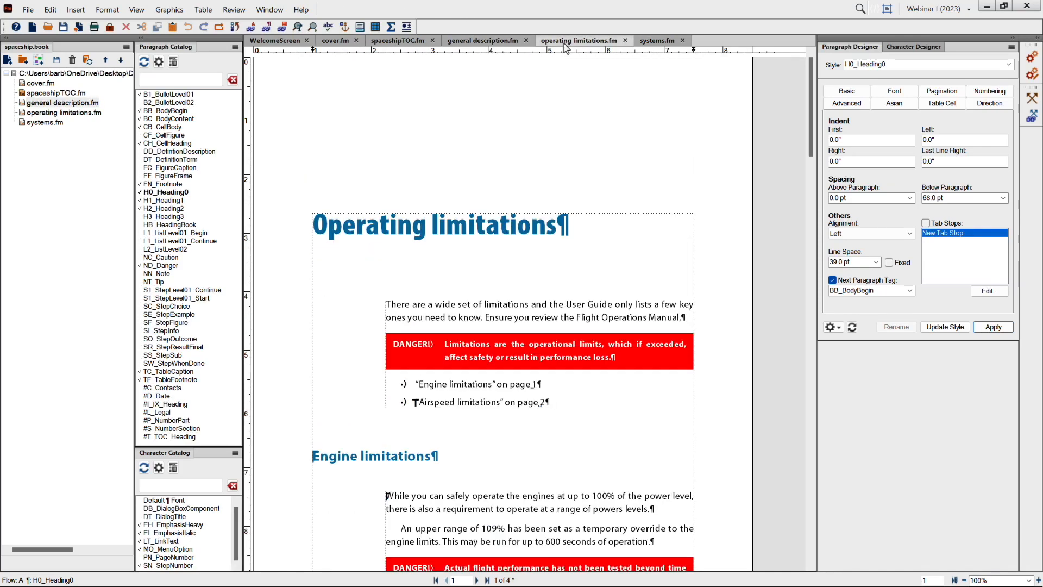
pyautogui.click(670, 42)
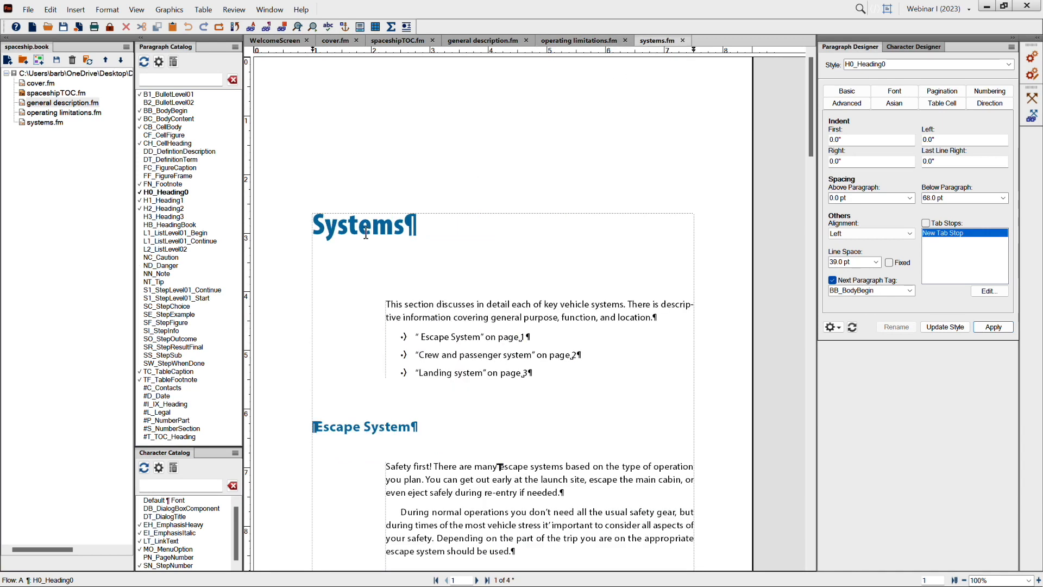
pyautogui.click(574, 41)
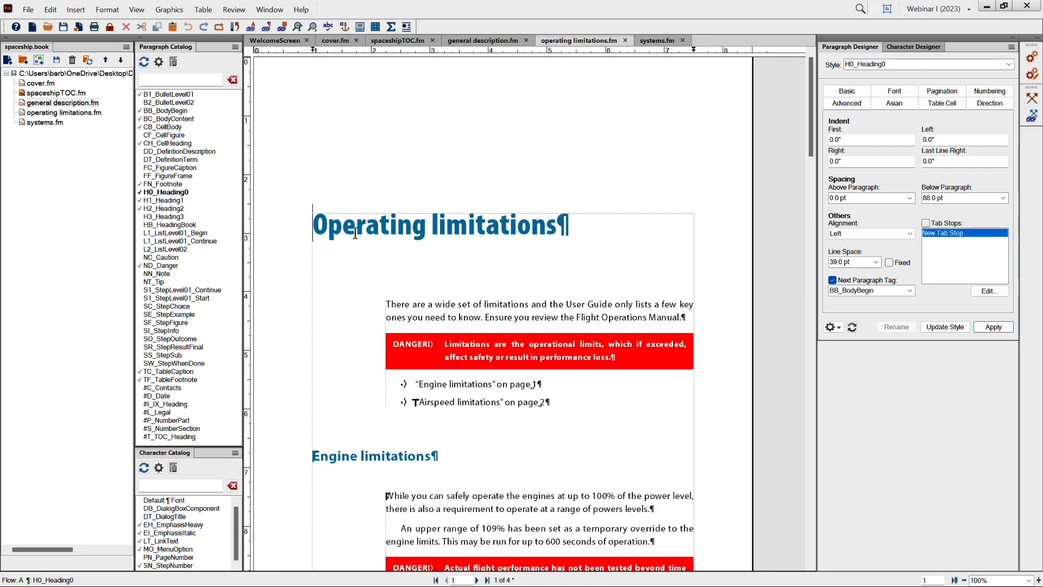
# Check the paragraph styles of the sample heads, table title and figure title in general description.fm.
pyautogui.click(464, 42)
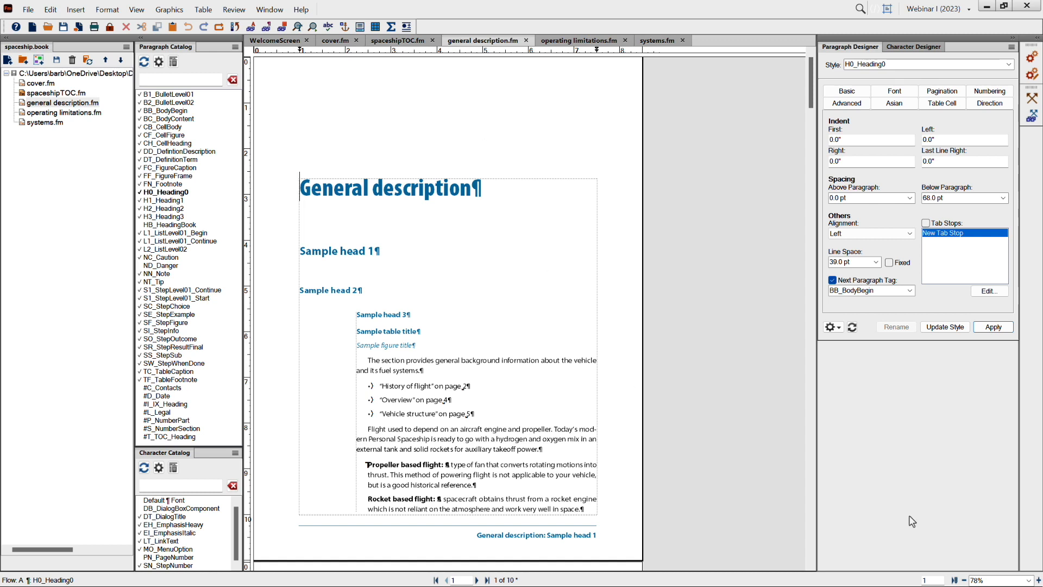
pyautogui.click(1038, 580)
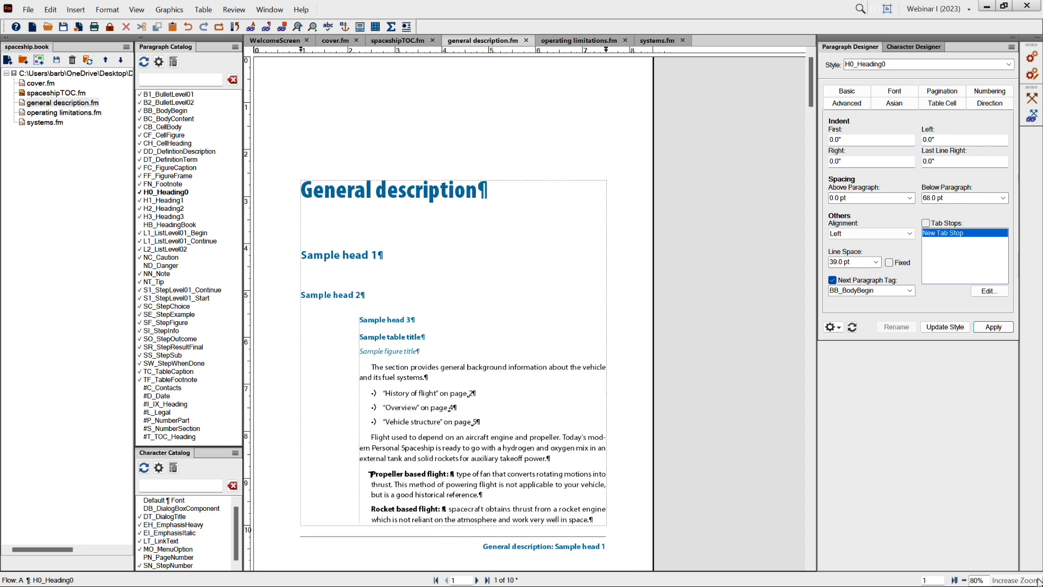
pyautogui.click(1038, 581)
pyautogui.click(1038, 580)
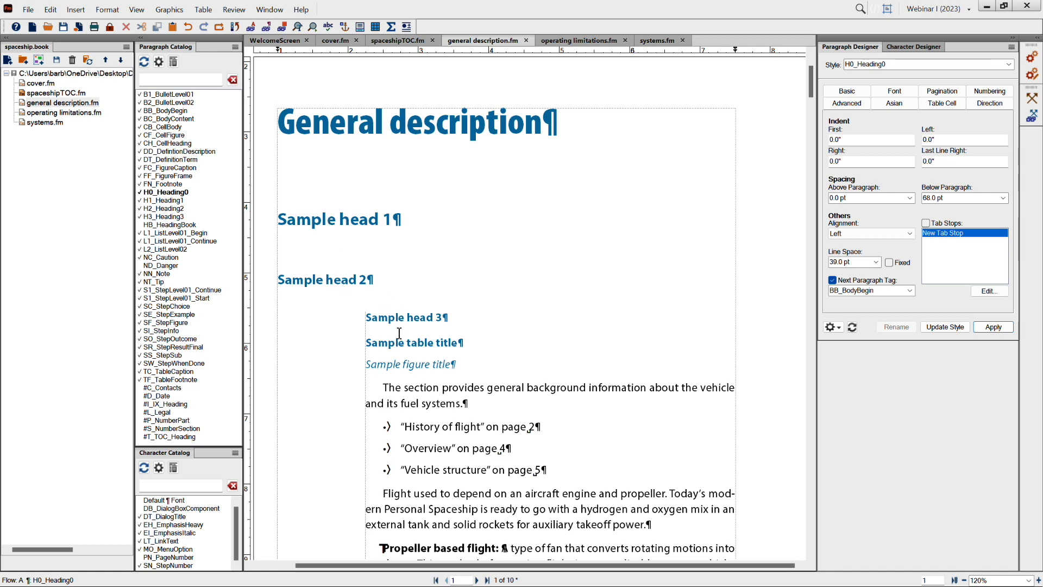
pyautogui.click(343, 216)
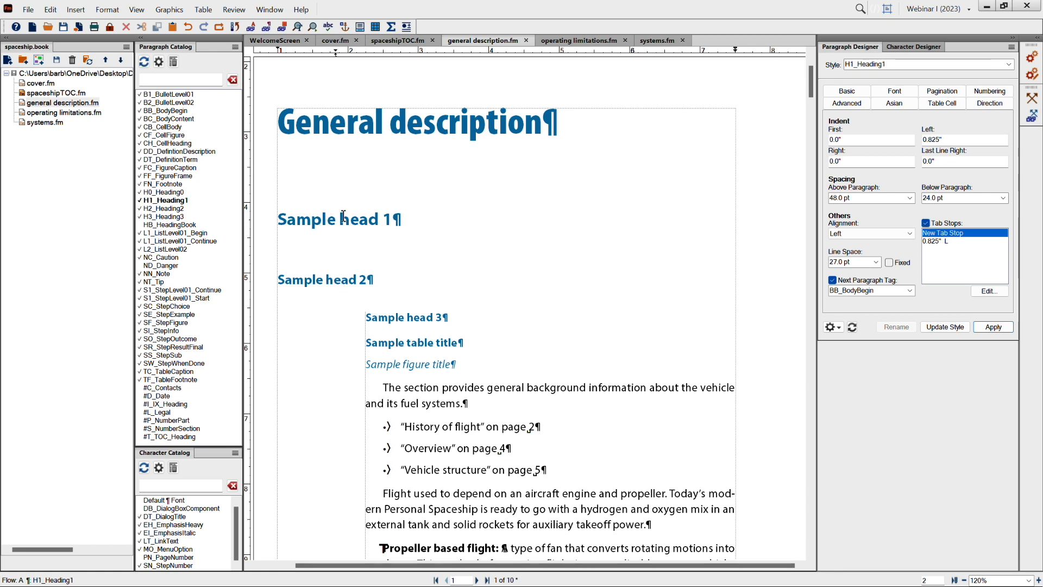
pyautogui.click(347, 281)
pyautogui.click(394, 317)
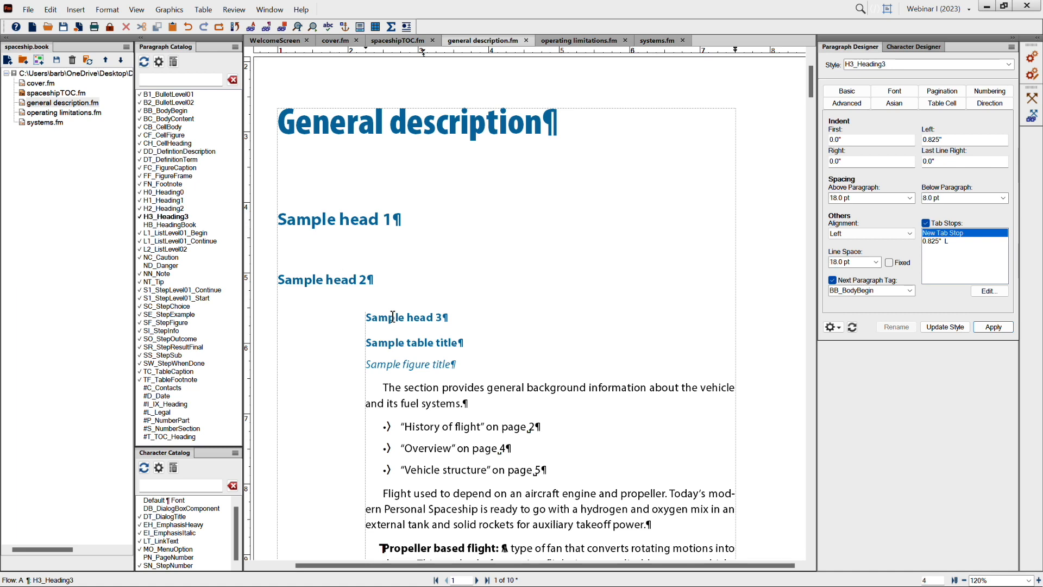
pyautogui.click(443, 343)
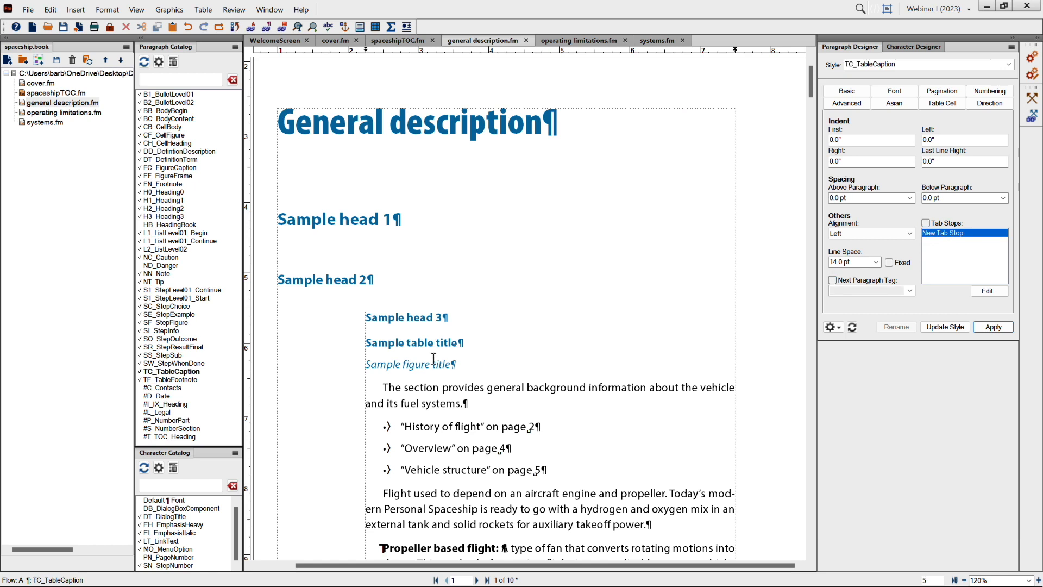
pyautogui.click(428, 364)
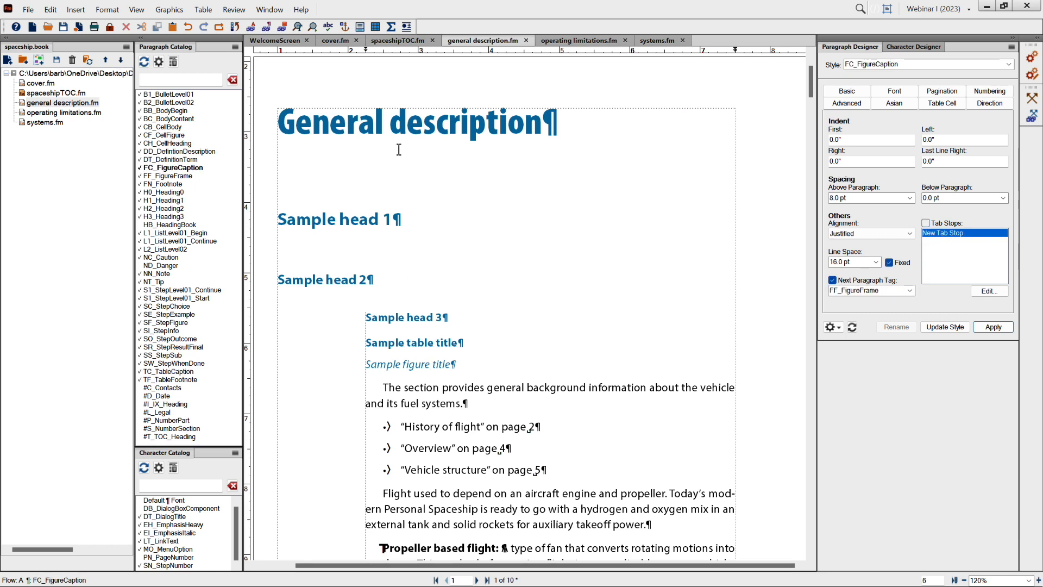
# Open the numbering properties of the H0_Heading0 style used by the General description title.
pyautogui.click(373, 125)
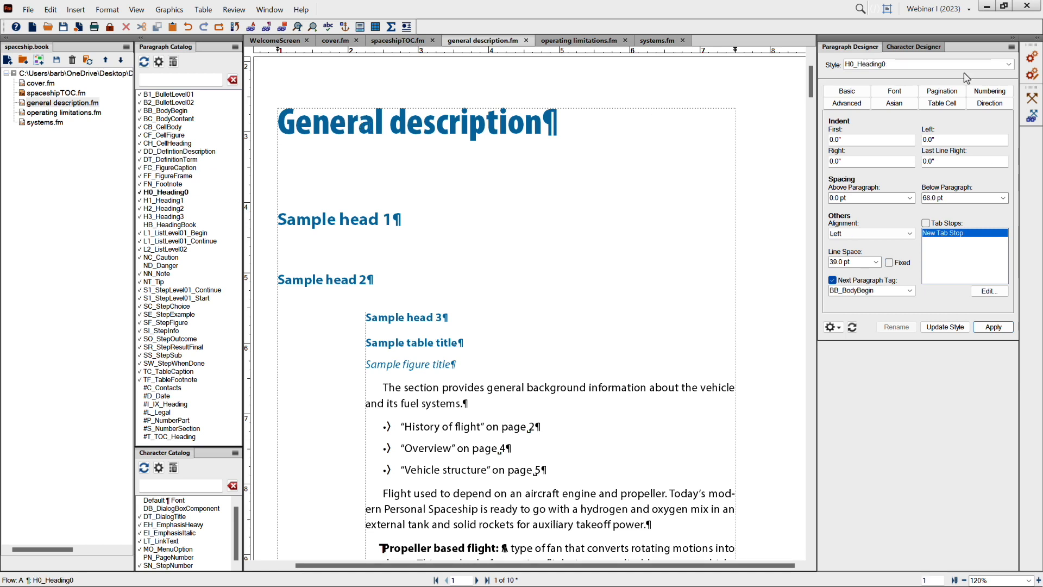
pyautogui.click(989, 91)
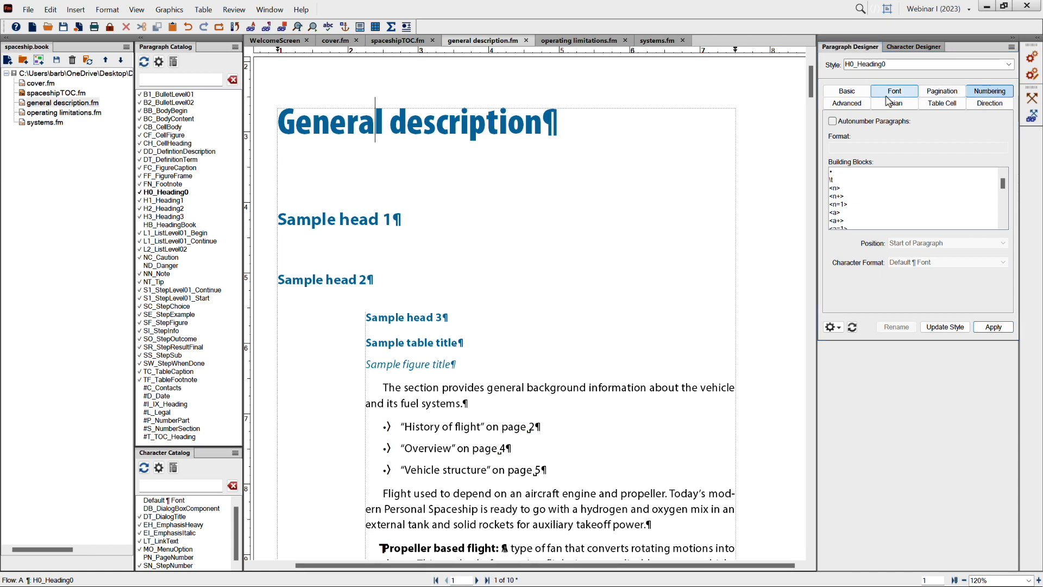
pyautogui.click(833, 121)
pyautogui.click(834, 146)
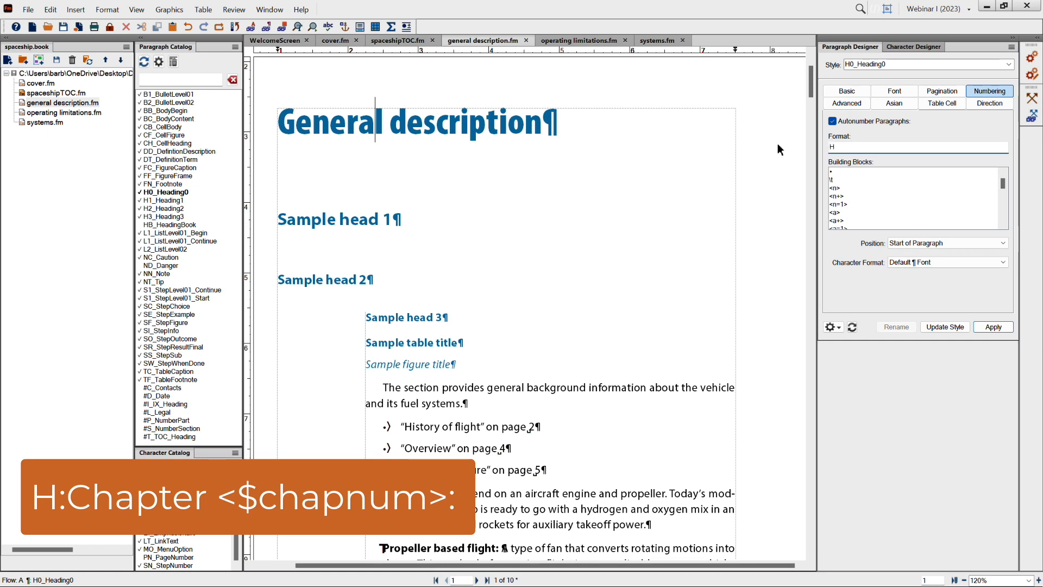
pyautogui.click(780, 149)
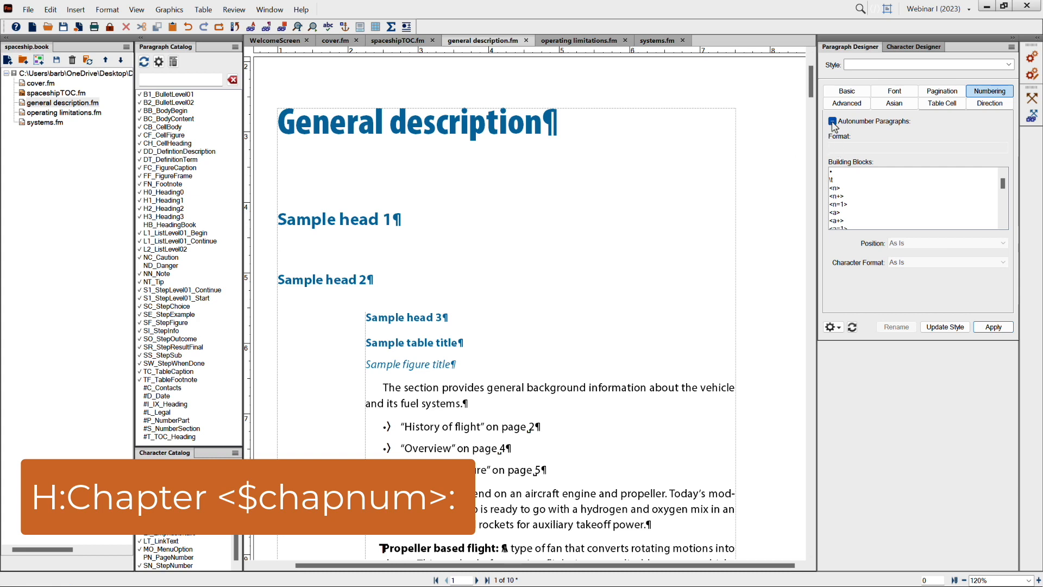
# Enable autonumbering for the General description title's H0_Heading0 style with the format "H:Chapter <$chapnum>:" plus a trailing space, and update the style.
pyautogui.click(460, 119)
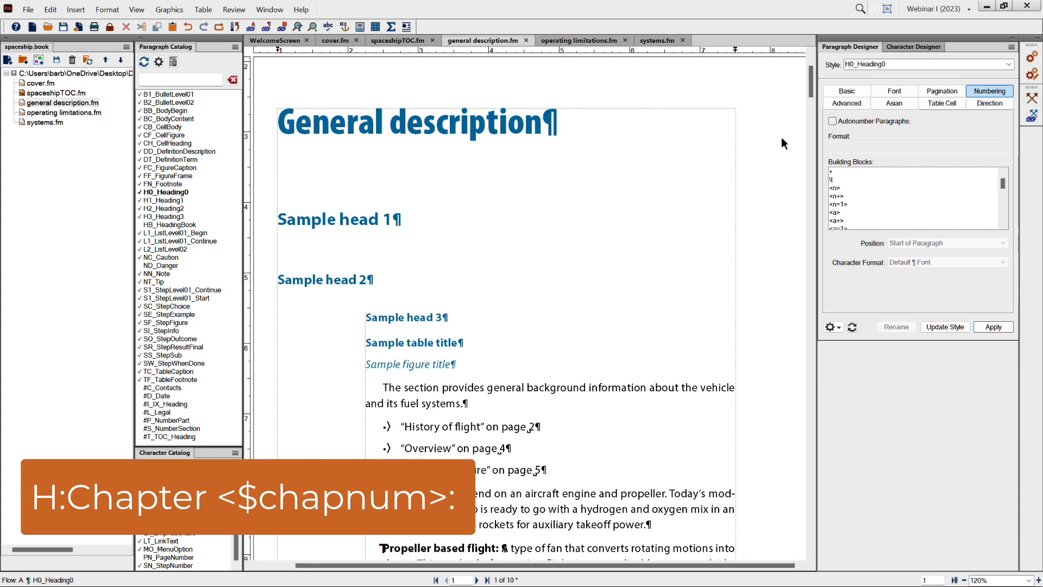
pyautogui.click(834, 122)
pyautogui.click(832, 147)
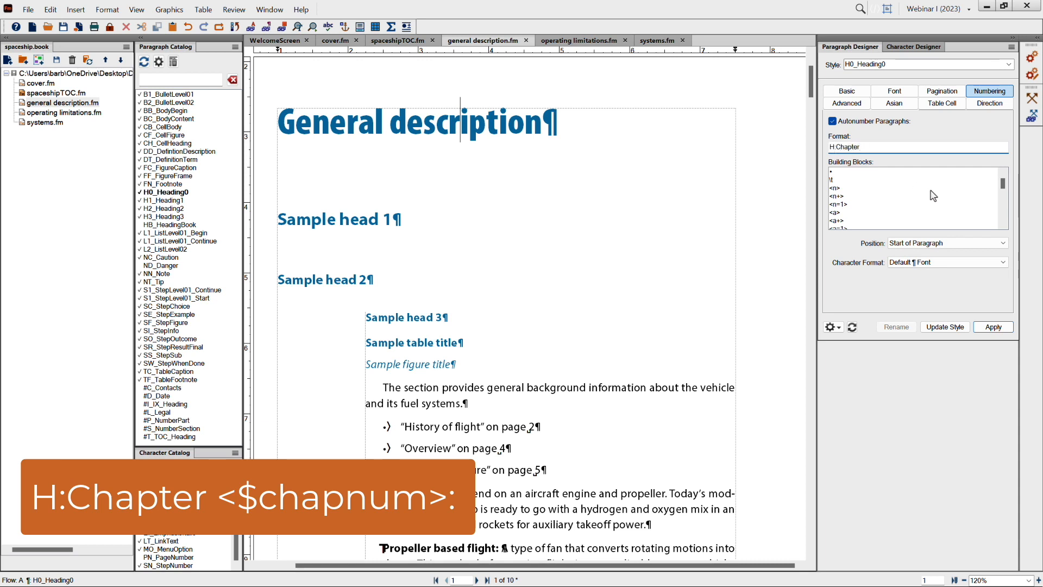
pyautogui.click(1003, 226)
pyautogui.click(1003, 226)
pyautogui.click(1003, 226)
pyautogui.click(1002, 226)
pyautogui.click(1003, 226)
pyautogui.click(1003, 226)
pyautogui.click(1003, 226)
pyautogui.click(1003, 226)
pyautogui.click(1003, 226)
pyautogui.click(1003, 226)
pyautogui.click(1003, 226)
pyautogui.click(1003, 226)
pyautogui.click(1003, 226)
pyautogui.click(1002, 226)
pyautogui.click(1003, 226)
pyautogui.click(1003, 226)
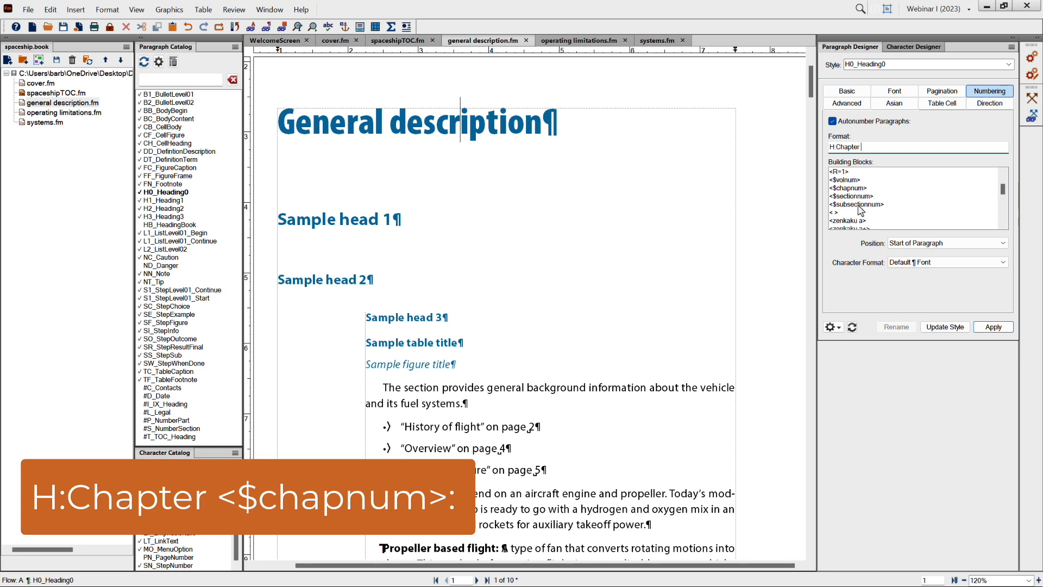
pyautogui.click(843, 189)
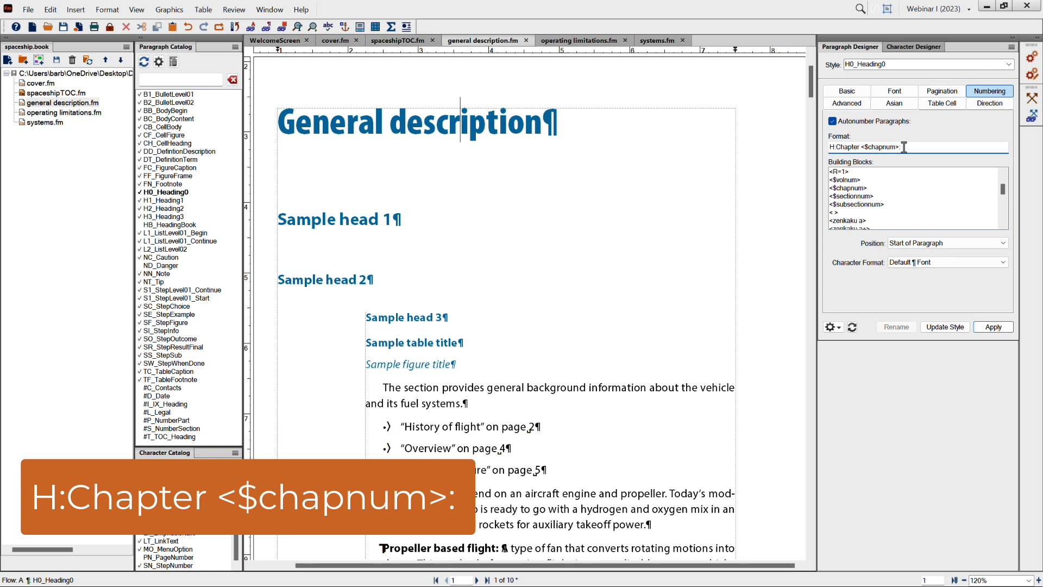
pyautogui.click(946, 327)
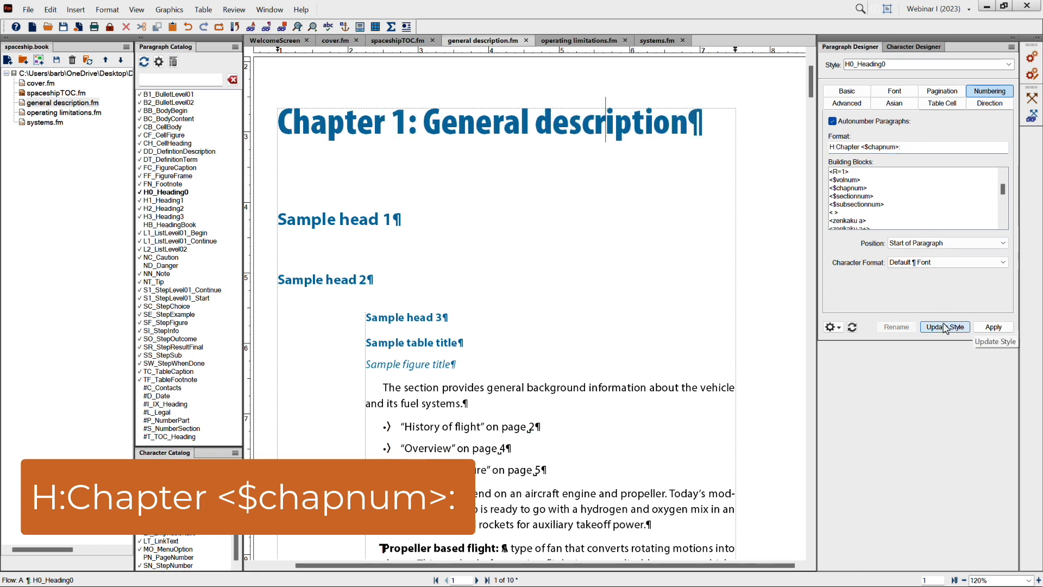
# Enable autonumbering for the H1_Heading1 style of Sample head 1 with the format "H:<$chapnum>.<n+>\sn" and update the style.
pyautogui.click(341, 218)
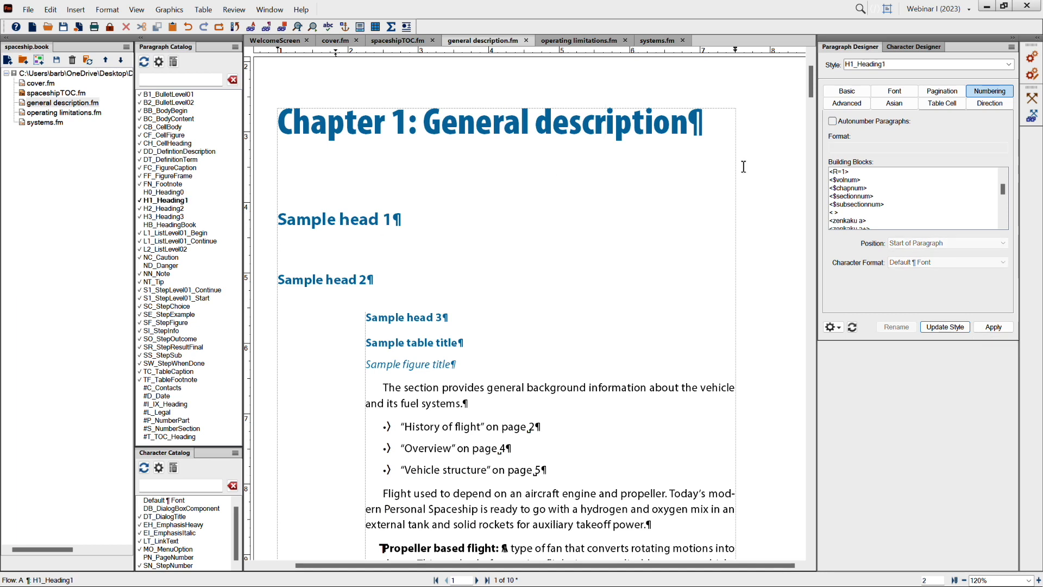
pyautogui.click(832, 121)
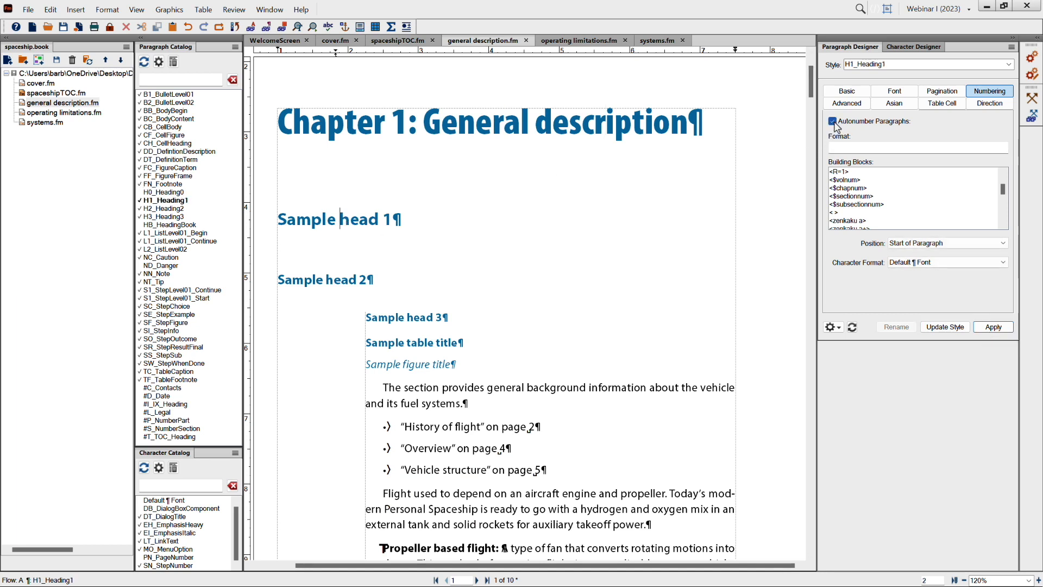
pyautogui.click(835, 146)
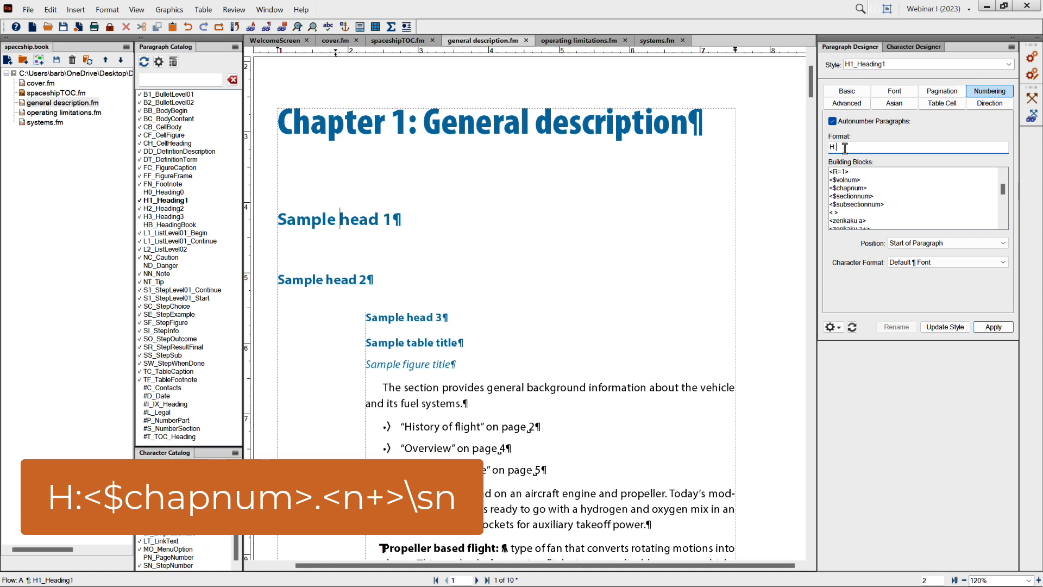
pyautogui.click(845, 188)
pyautogui.write('.<n+')
pyautogui.write('>\\sn')
pyautogui.click(944, 329)
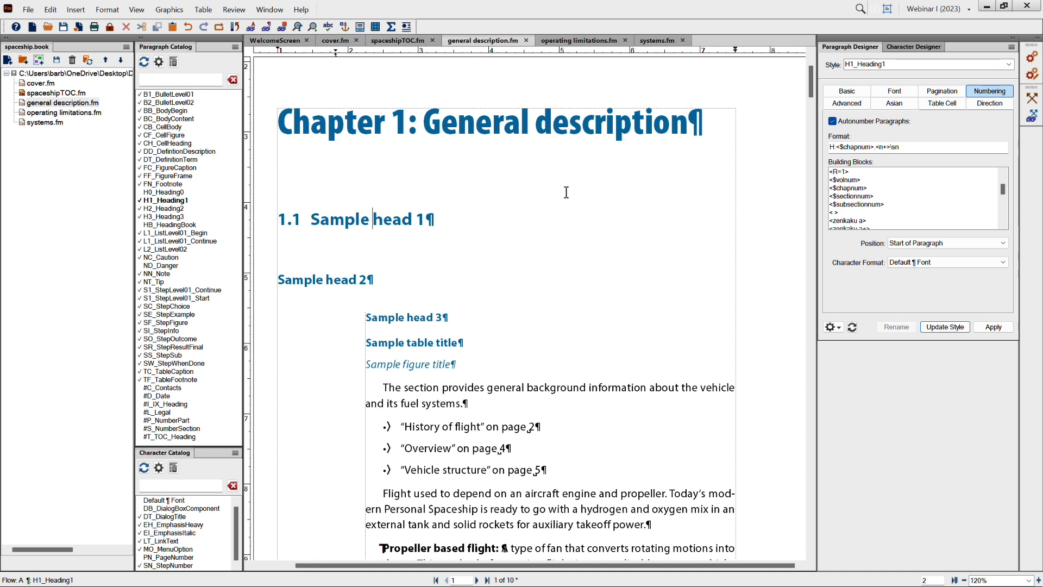
# Enable autonumbering for the H2_Heading2 style of Sample head 2 with the format "H:<$chapnum>.<n>.<n+>\sn" and update the style.
pyautogui.click(334, 279)
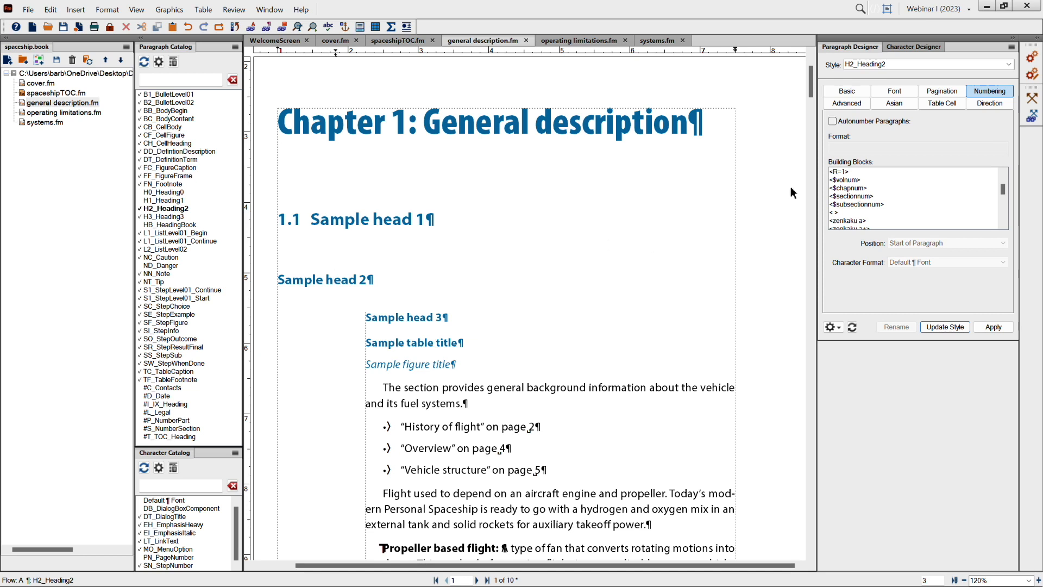
pyautogui.click(832, 121)
pyautogui.click(838, 148)
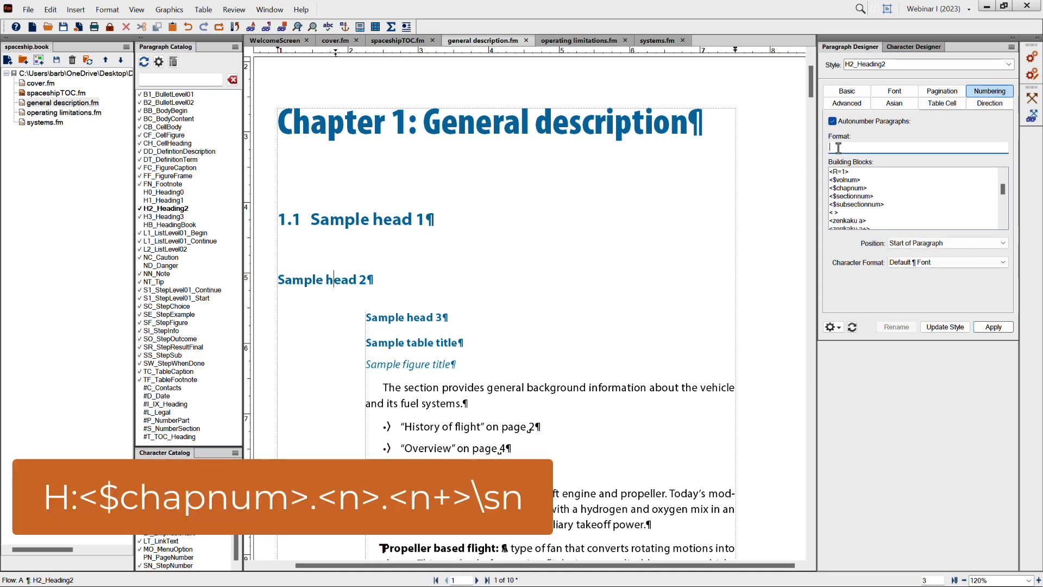
pyautogui.write('H:')
pyautogui.click(837, 188)
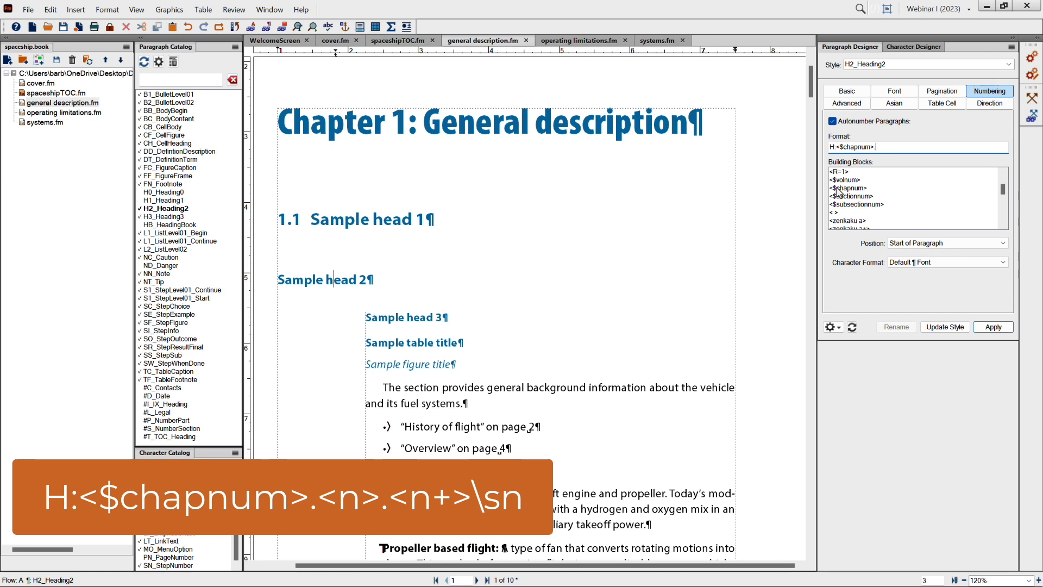
pyautogui.write('<n>.')
pyautogui.write('<n+>\\sn')
pyautogui.click(945, 327)
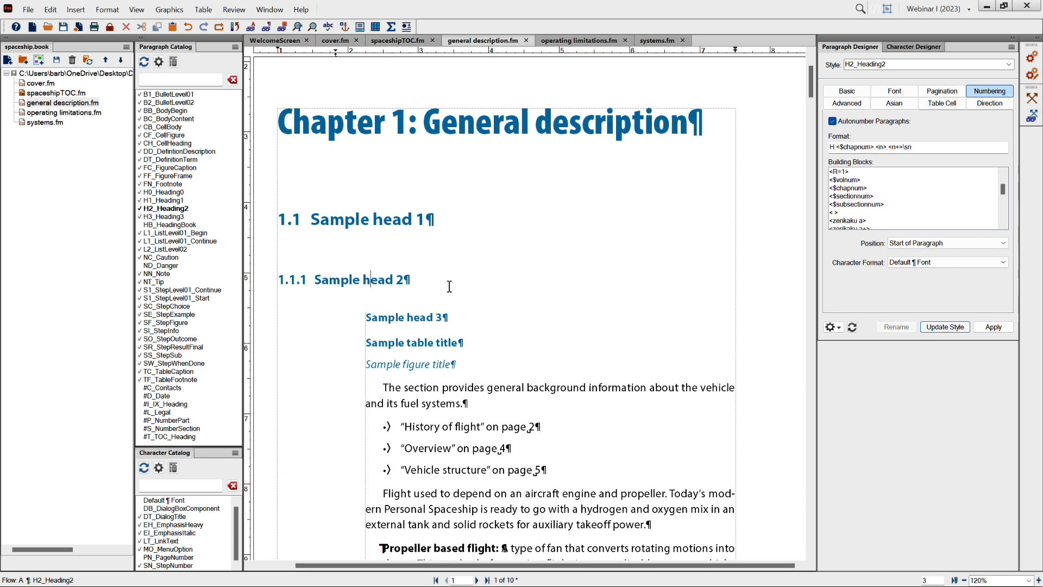
# Enable autonumbering for the H3_Heading3 style of Sample head 3 with the format "H:<$chapnum>.<n>.<n>.<n+>\sn" and update the style.
pyautogui.click(407, 318)
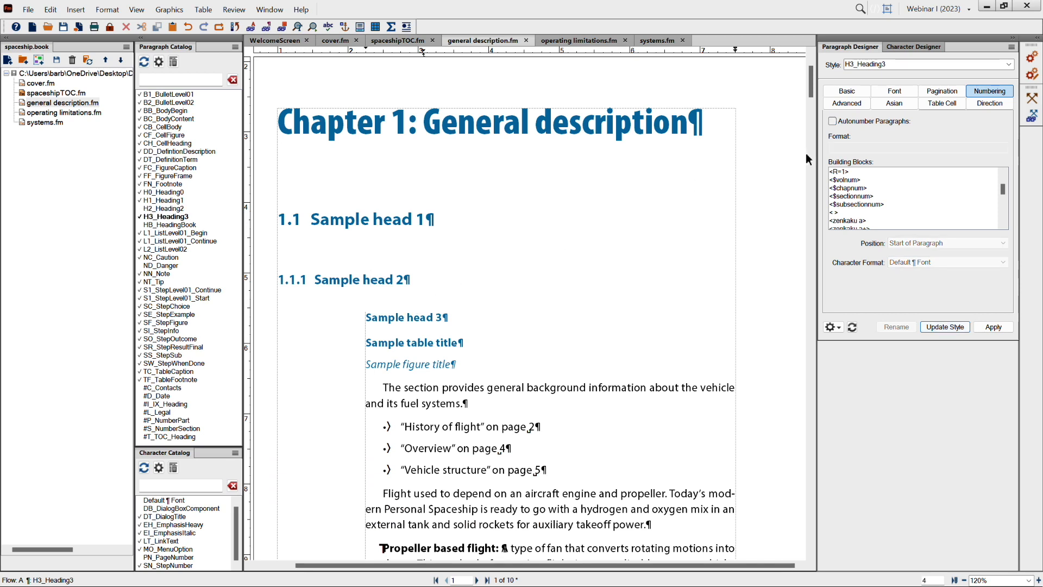
pyautogui.click(832, 121)
pyautogui.click(835, 146)
pyautogui.write('H')
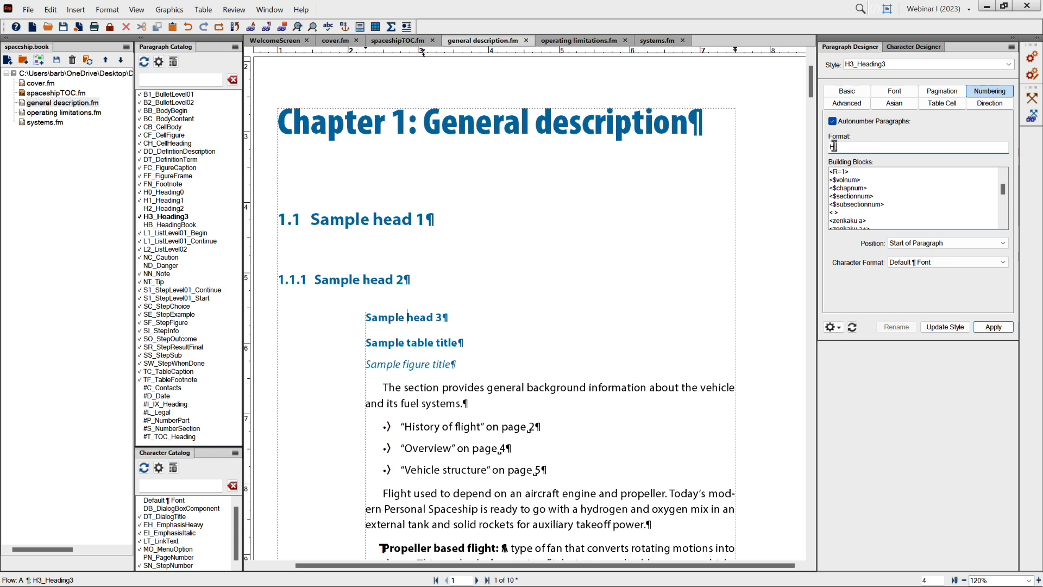
pyautogui.write(':')
pyautogui.click(841, 189)
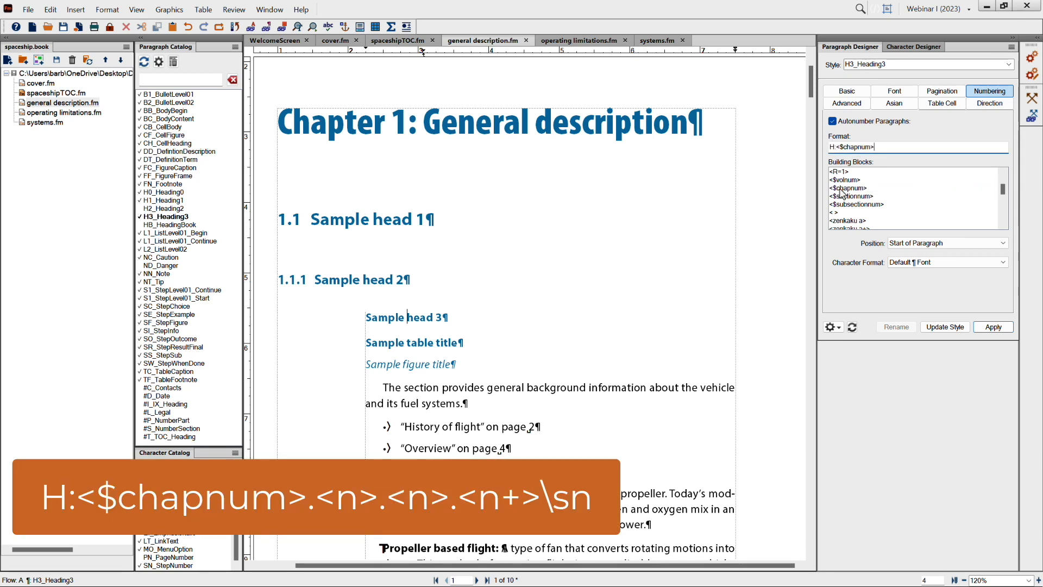
pyautogui.write('.<n')
pyautogui.write('.<n>.<n+>\\sn')
pyautogui.press('BackSpace')
pyautogui.write('n')
pyautogui.click(948, 327)
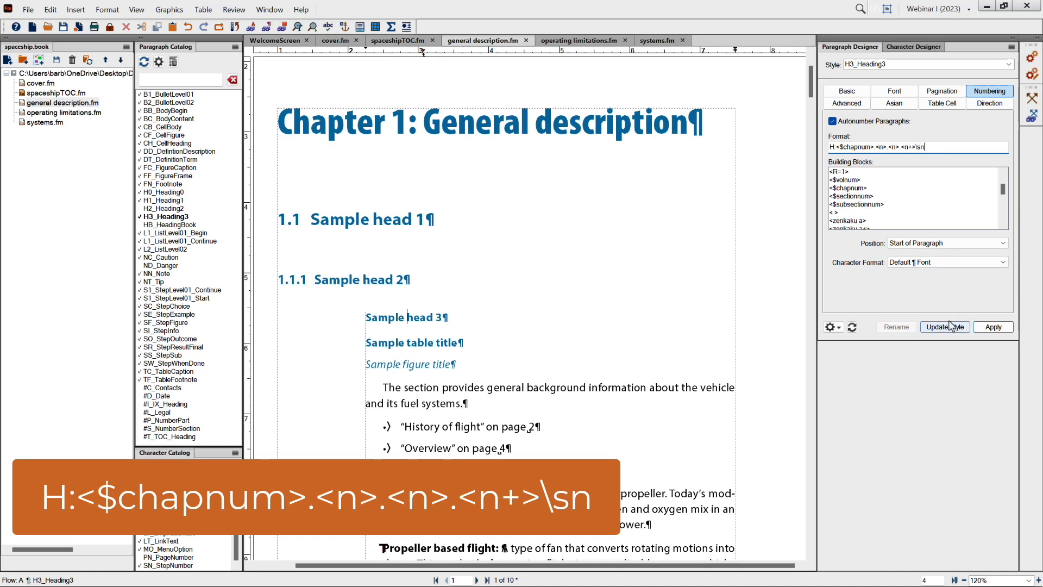
pyautogui.click(949, 326)
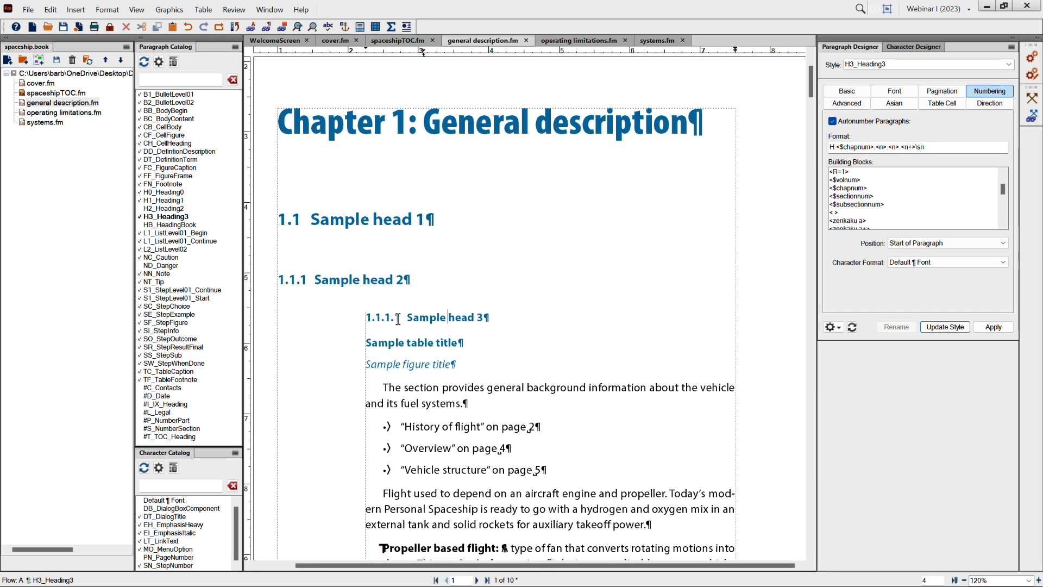
pyautogui.hotkey('alt', 'Tab')
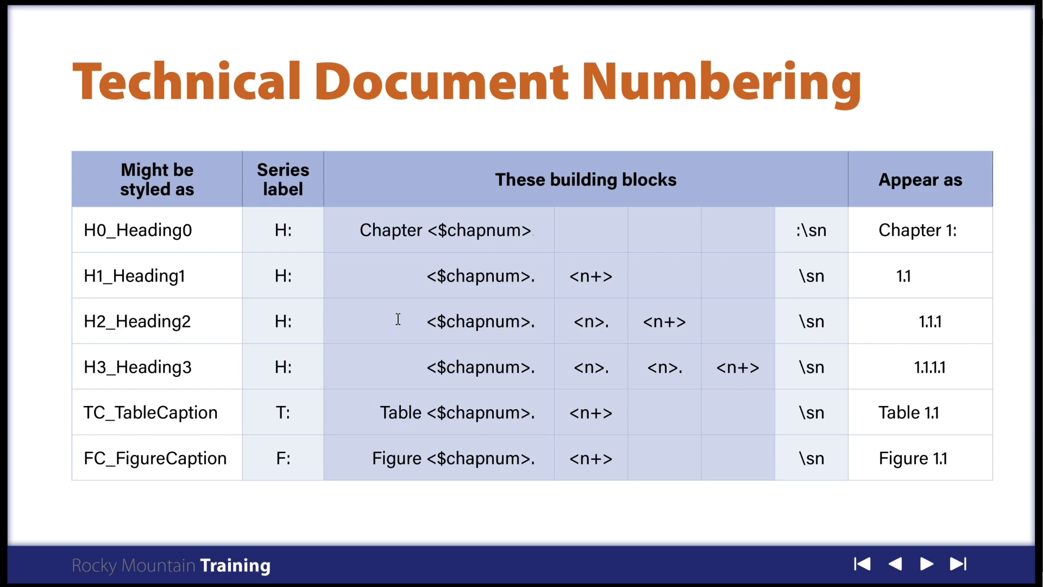
pyautogui.hotkey('alt', 'Tab')
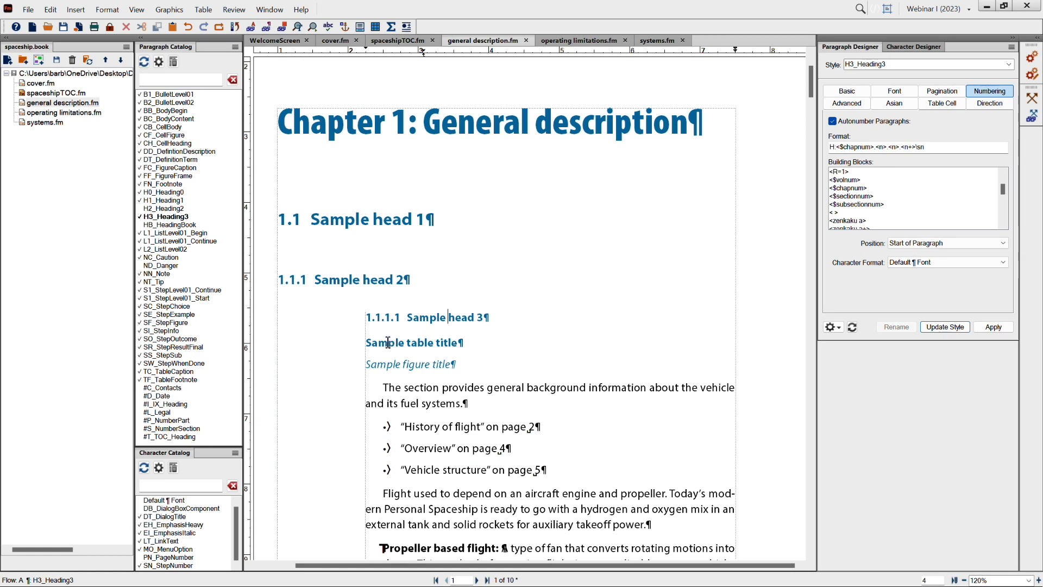
# Enable autonumbering for the TC_TableCaption style of the sample table title with the format "T:Table <$chapnum>.<n+>\sn" and update the style.
pyautogui.click(388, 342)
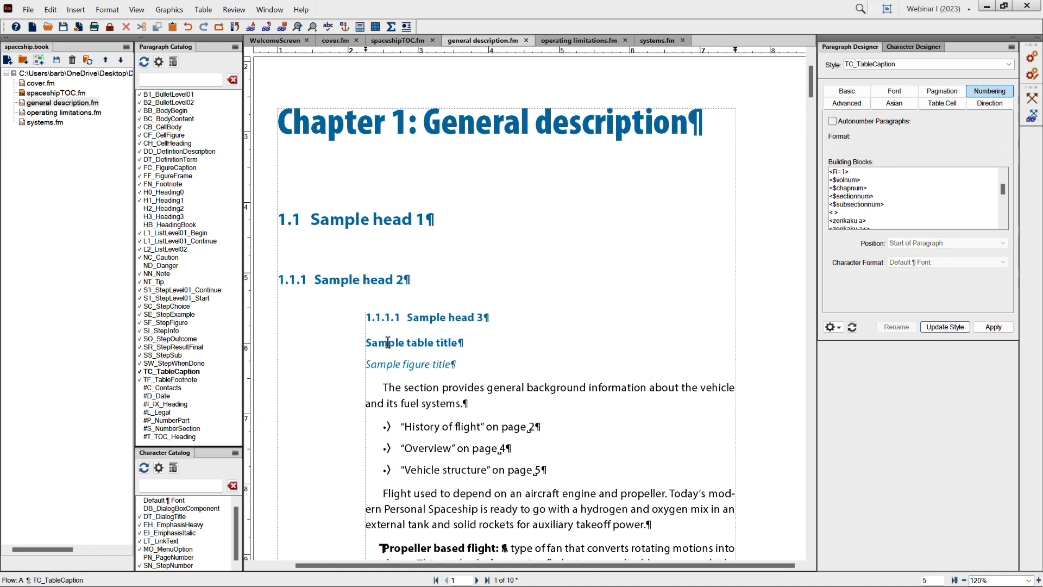
pyautogui.click(833, 121)
pyautogui.click(833, 146)
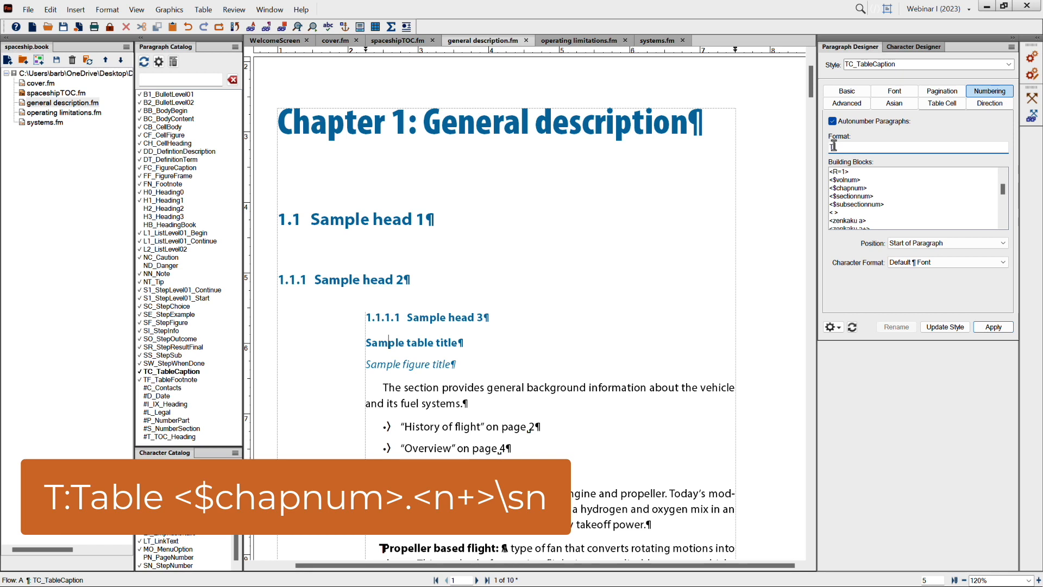
pyautogui.write('T:Table')
pyautogui.click(859, 188)
pyautogui.write('.<')
pyautogui.write('n=>\\sn')
pyautogui.click(945, 327)
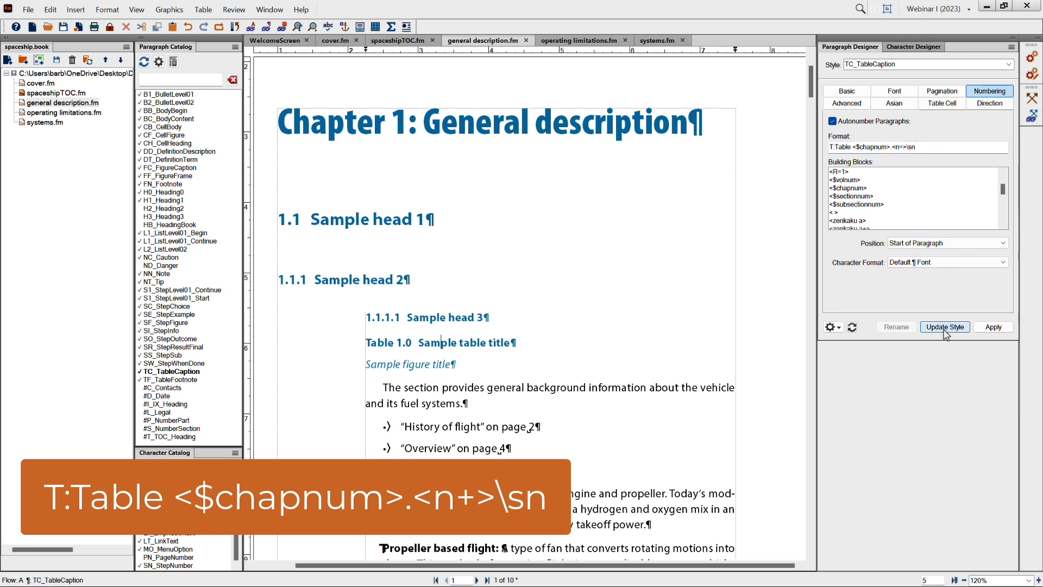
pyautogui.click(902, 147)
pyautogui.write('>')
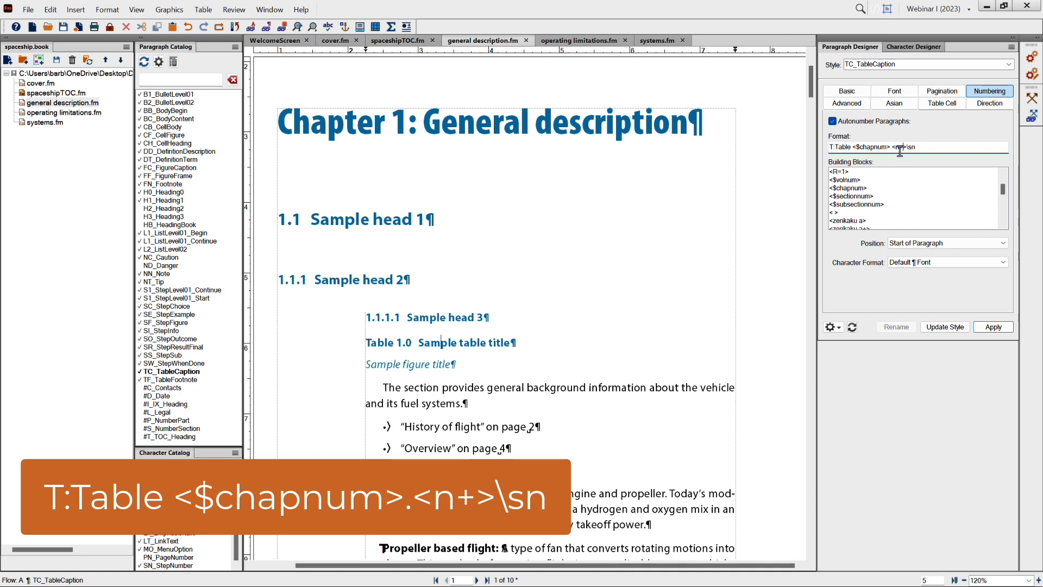
pyautogui.click(948, 332)
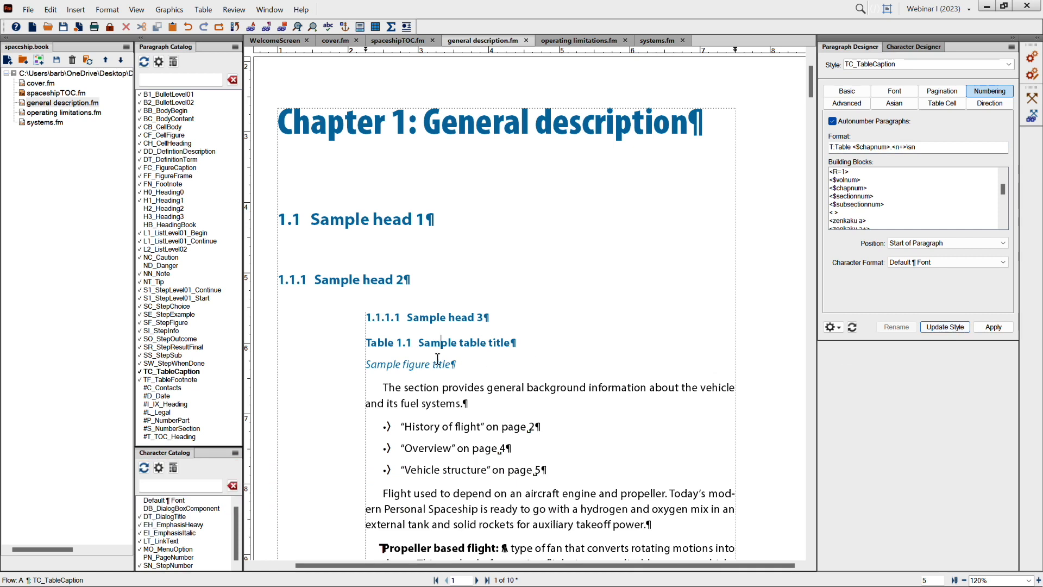
# Autonumber the sample figure title's FC_FigureCaption style with the format "F:Figure <$chapnum>.<n+>\sn", update the style and save general description.fm.
pyautogui.click(386, 365)
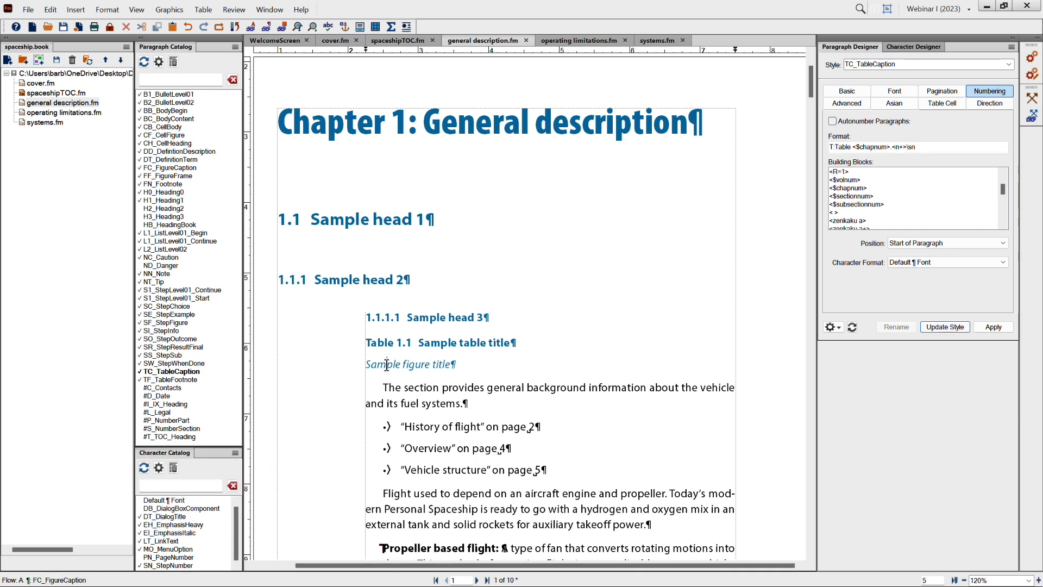
pyautogui.click(833, 121)
pyautogui.click(835, 145)
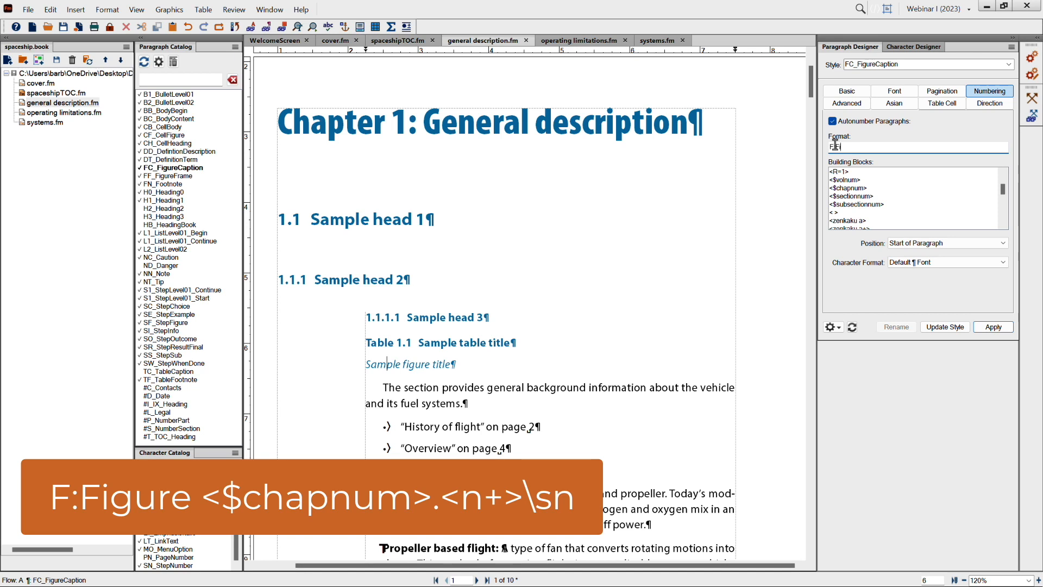
pyautogui.write('F:Figure')
pyautogui.click(869, 188)
pyautogui.scroll(5, 867, 196)
pyautogui.write('.')
pyautogui.click(845, 197)
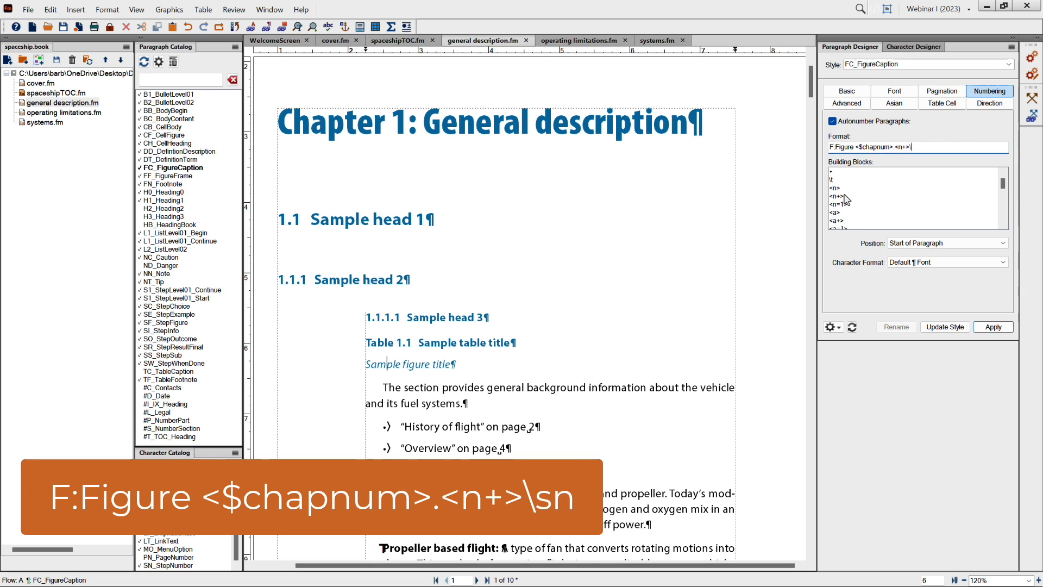
pyautogui.write('\\sn')
pyautogui.click(944, 327)
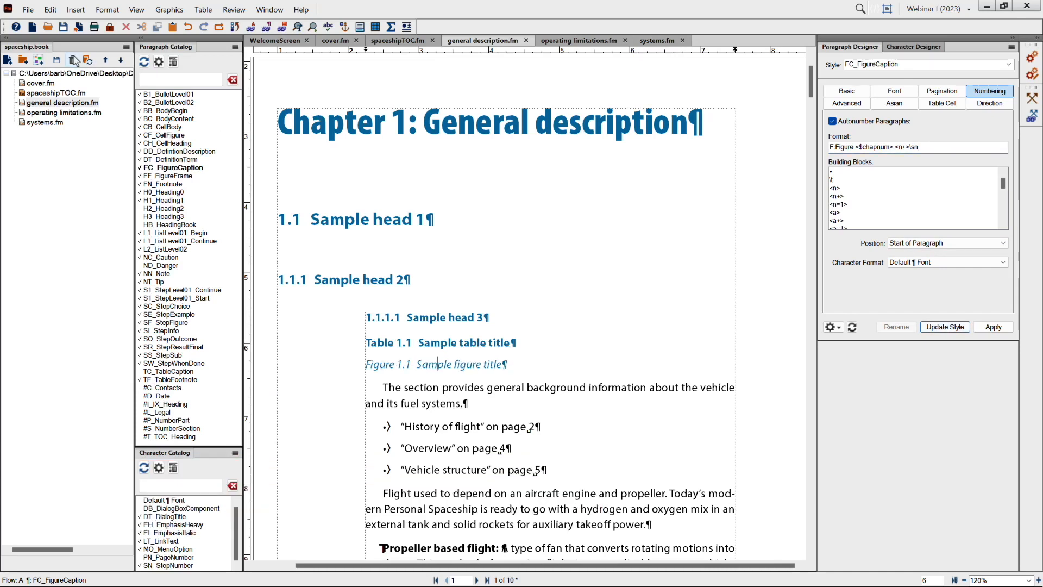
pyautogui.click(64, 28)
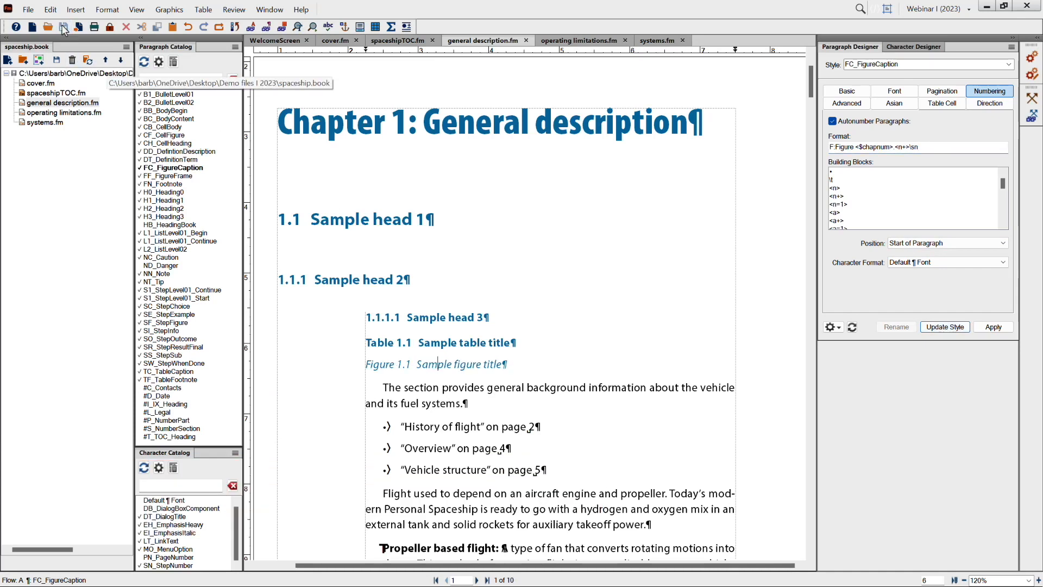
# Add an empty H1_Heading1 paragraph after Sample head 1 and an empty H2_Heading2 paragraph after Sample head 2.
pyautogui.click(433, 225)
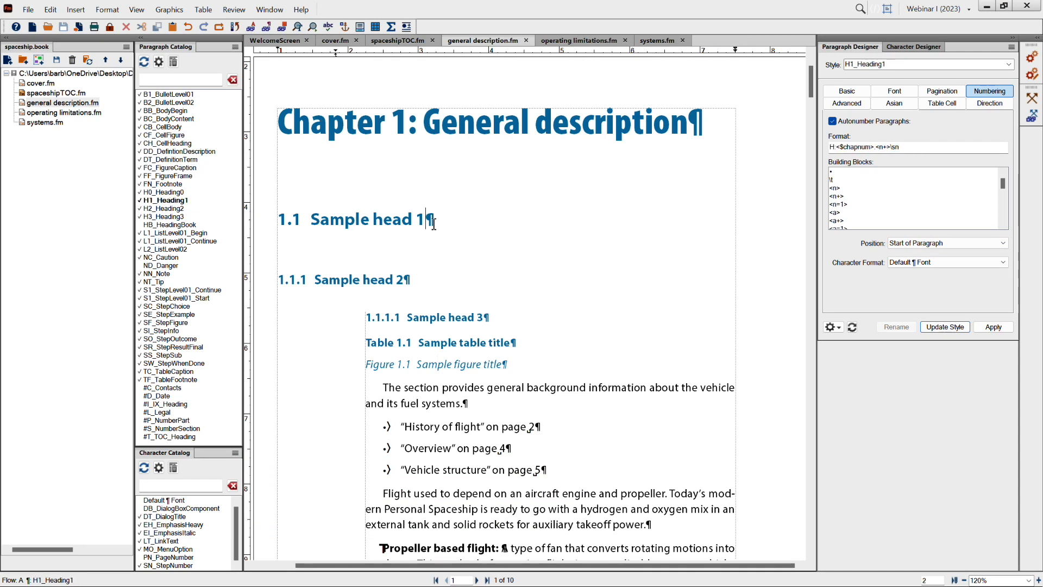
pyautogui.press('Return')
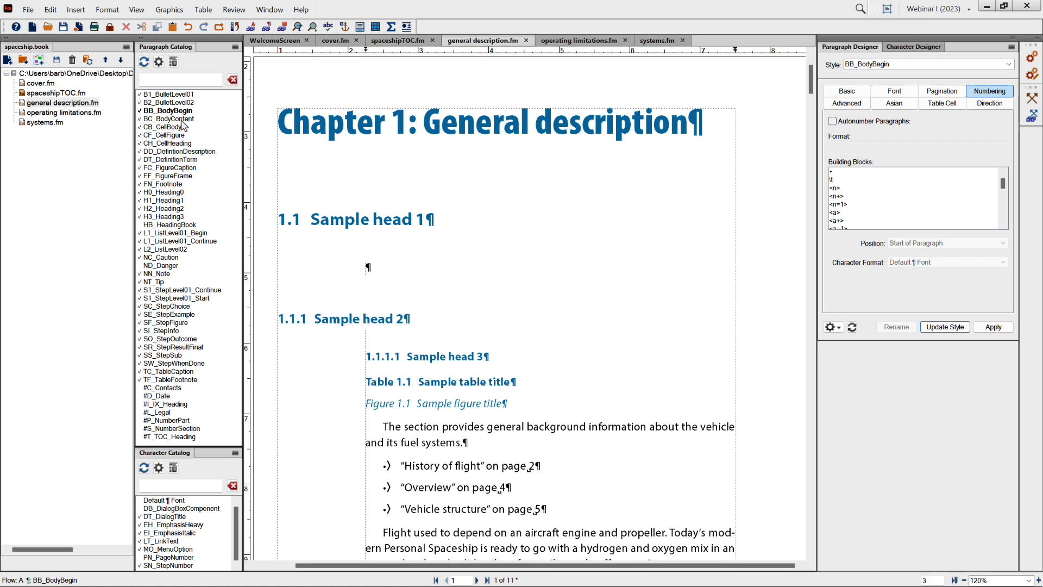
pyautogui.click(169, 201)
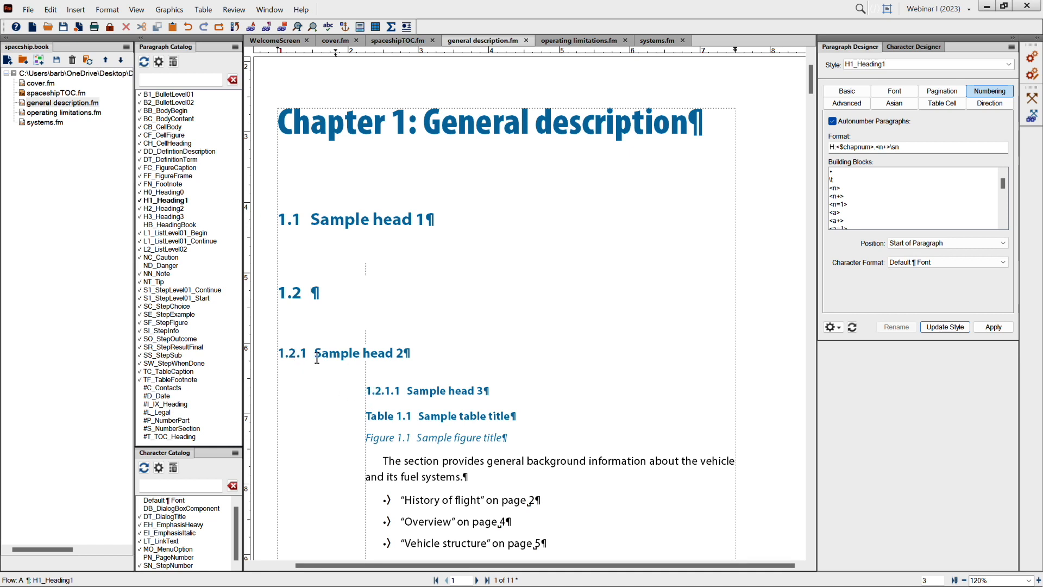
pyautogui.click(404, 352)
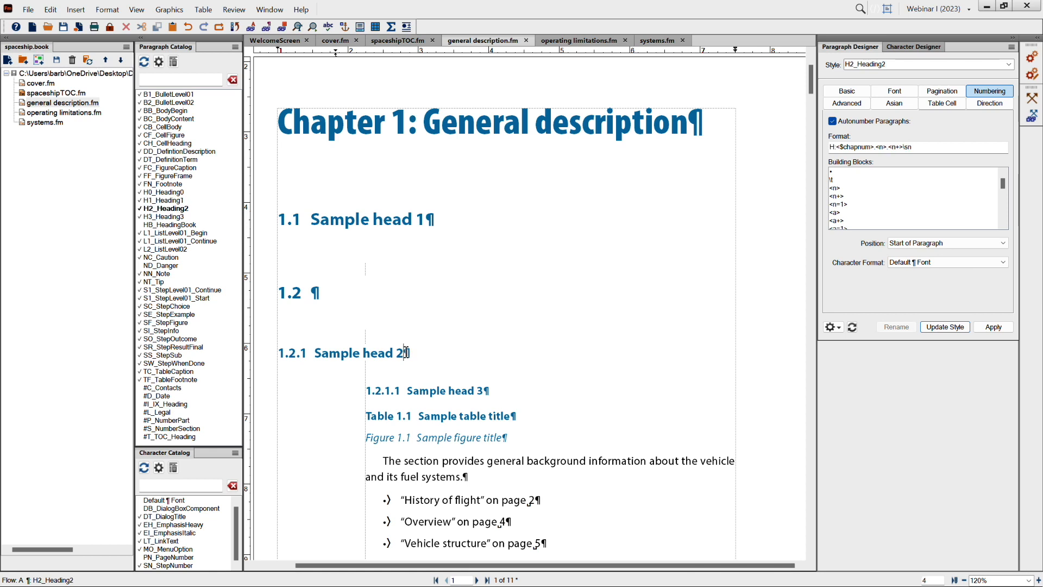
pyautogui.press('Return')
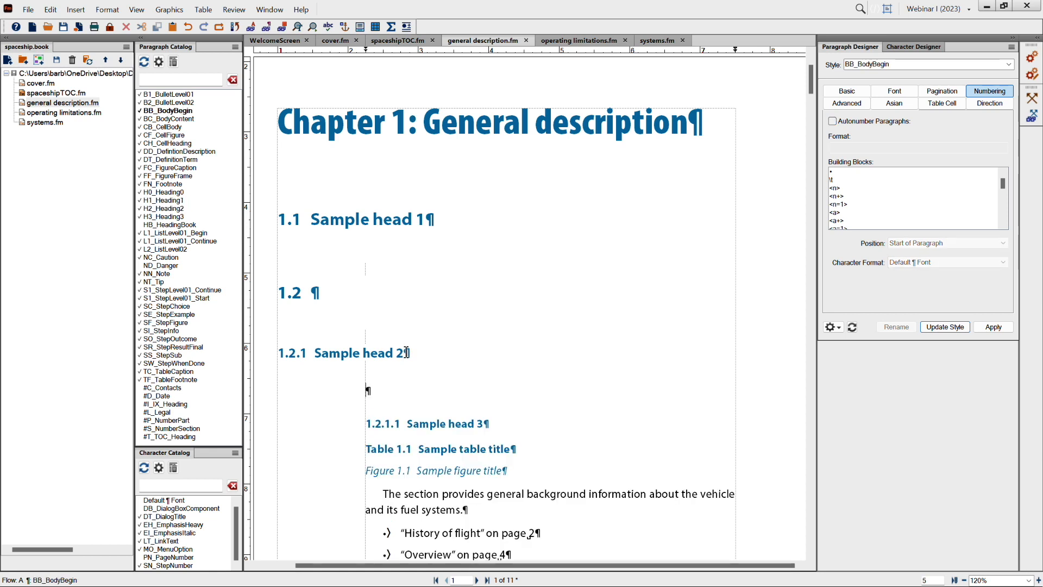
pyautogui.click(180, 209)
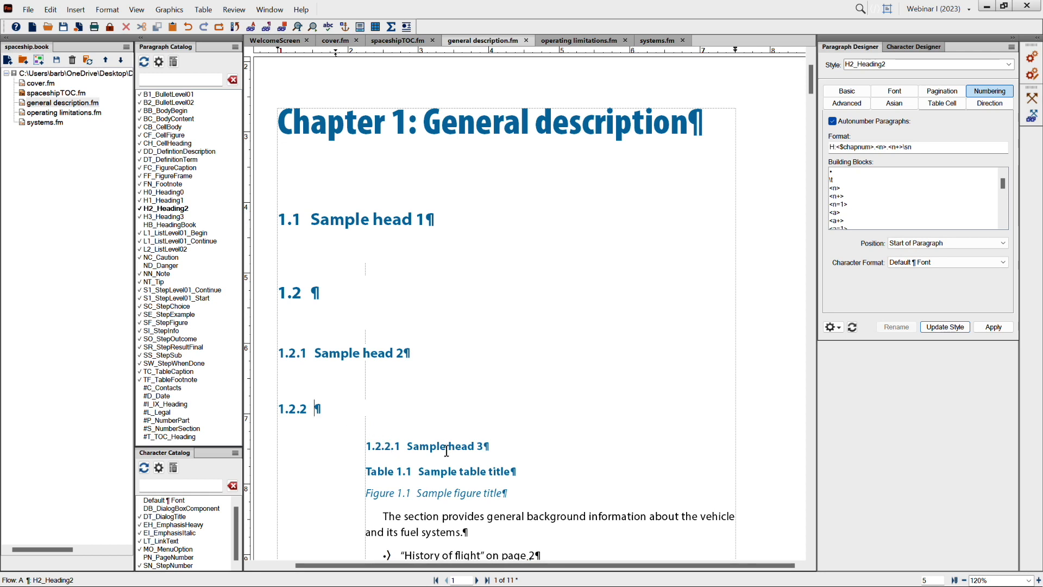
# Add an empty paragraph after Sample head 3 and apply the H3_Heading3 style to it.
pyautogui.click(494, 445)
pyautogui.press('Return')
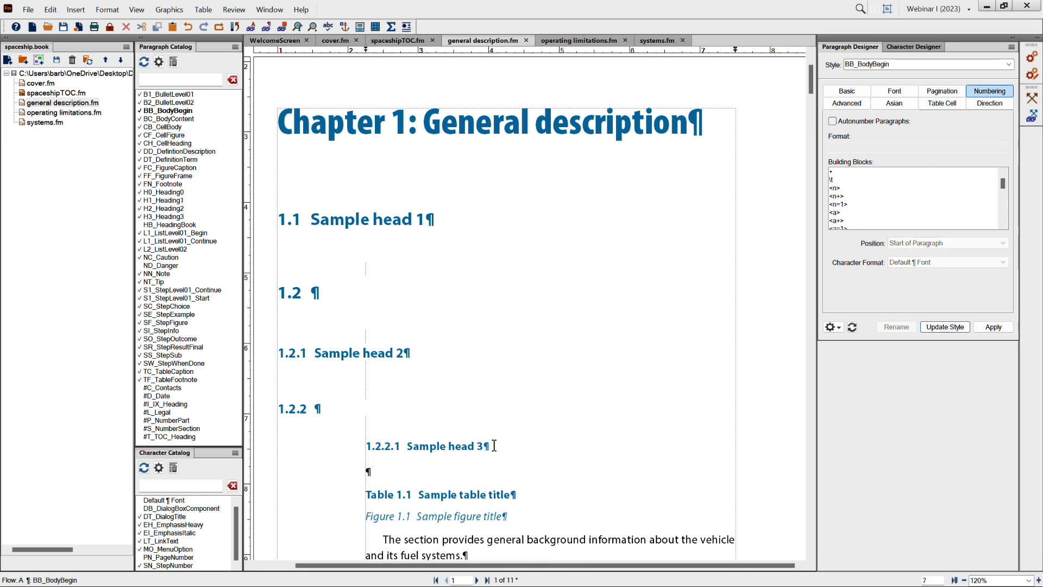
pyautogui.click(165, 216)
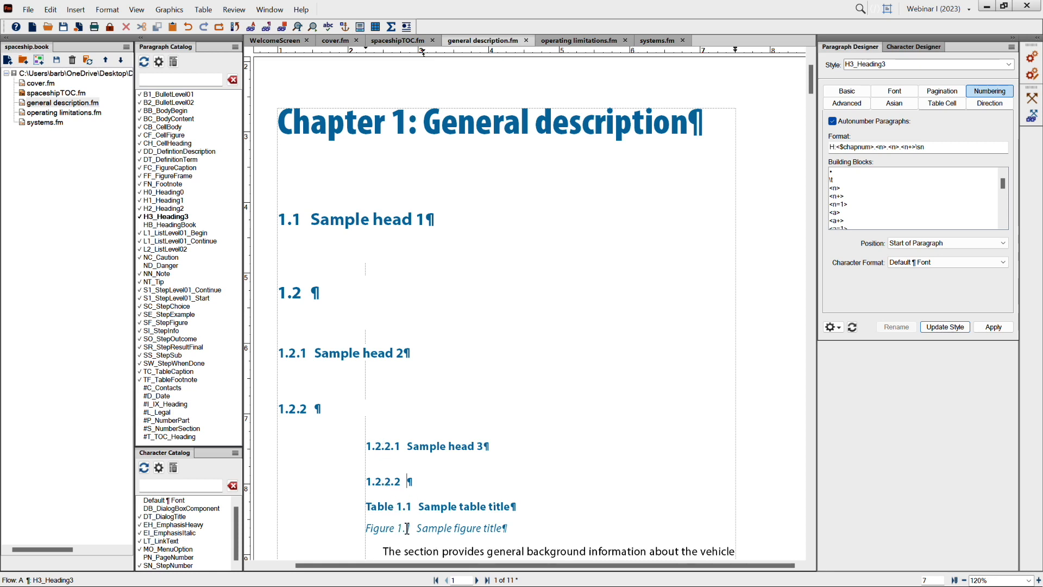
# Add two empty TC_TableCaption paragraphs after the sample table title.
pyautogui.click(515, 506)
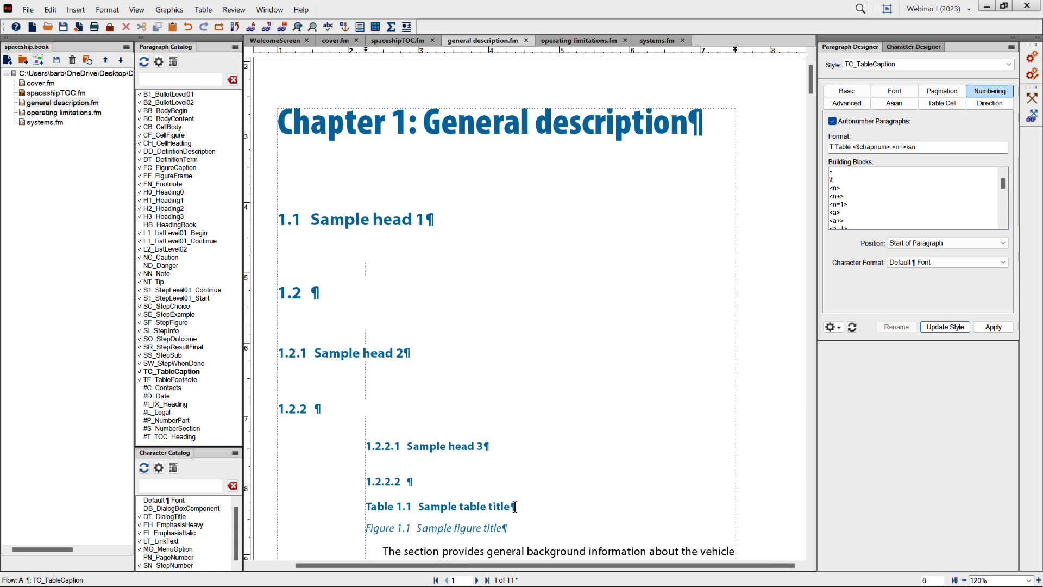
pyautogui.press('Return')
pyautogui.press('Return')
pyautogui.scroll(-2, 515, 506)
pyautogui.scroll(-1, 515, 507)
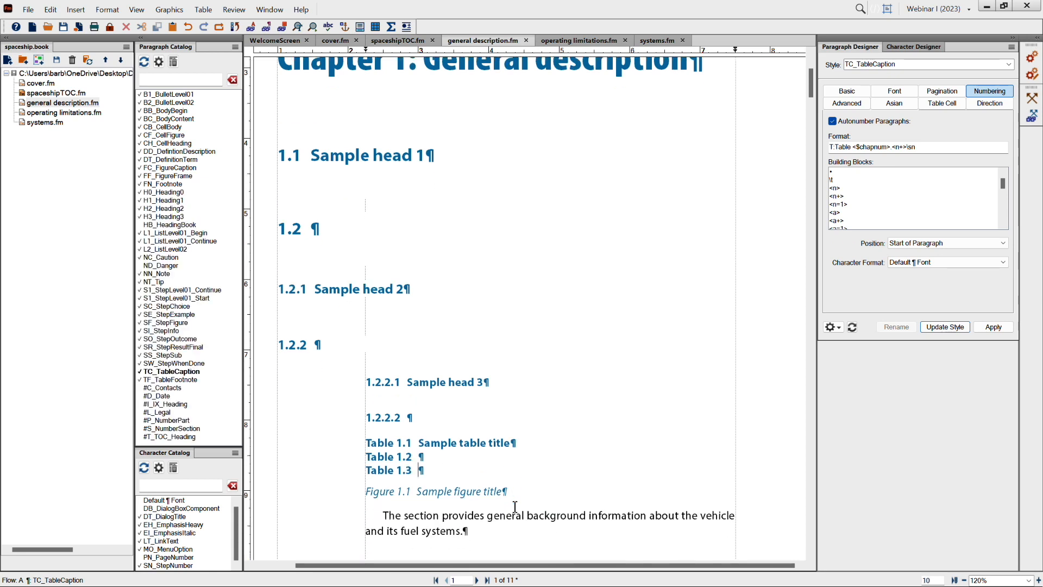
# Add two empty paragraphs after the sample figure title and apply the FC_FigureCaption style to both.
pyautogui.click(510, 488)
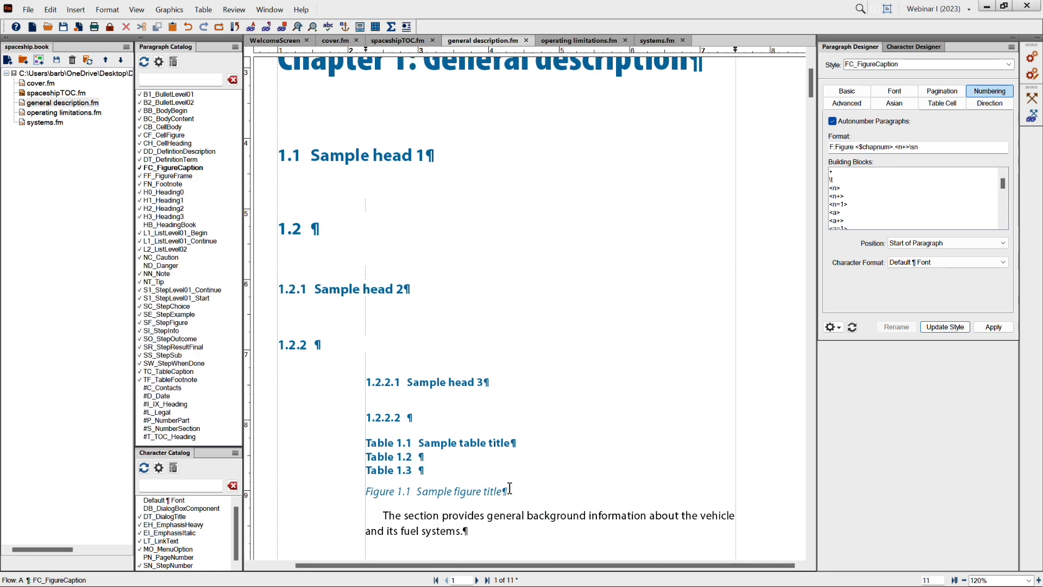
pyautogui.press('Return')
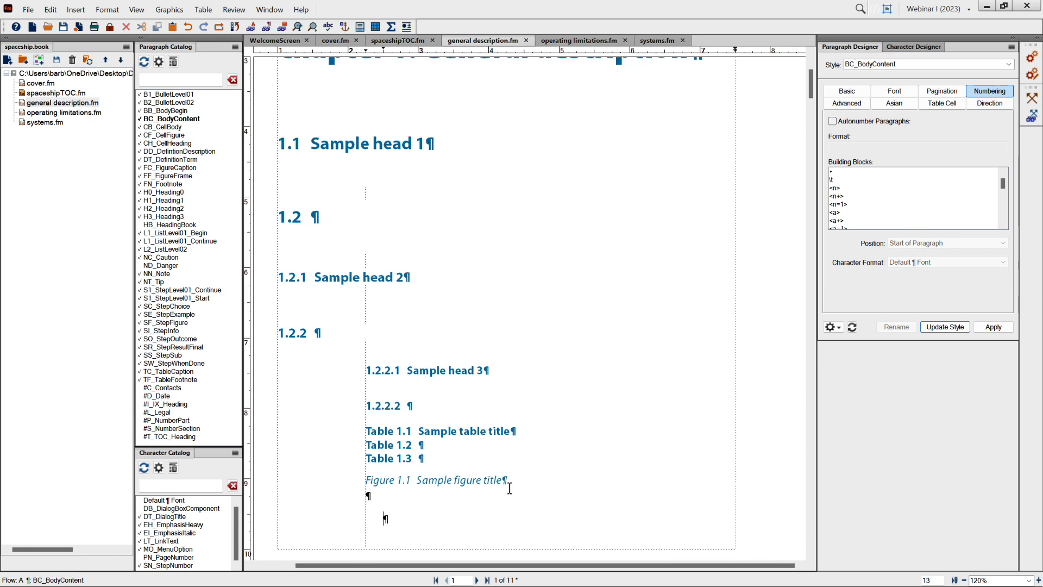
pyautogui.click(372, 497)
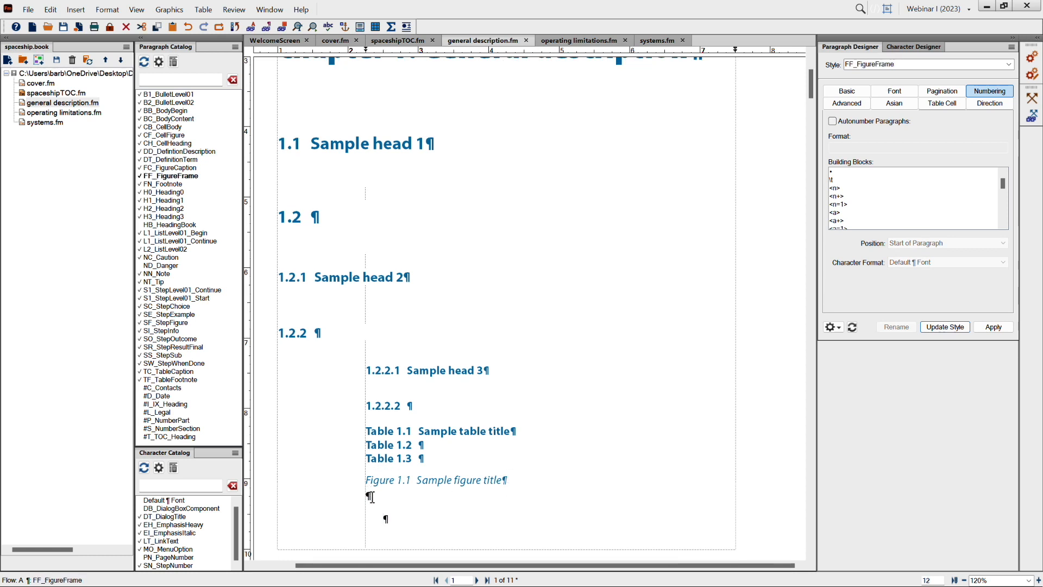
pyautogui.click(360, 492)
pyautogui.click(393, 519)
pyautogui.click(376, 496)
pyautogui.moveTo(366, 497); pyautogui.dragTo(401, 517)
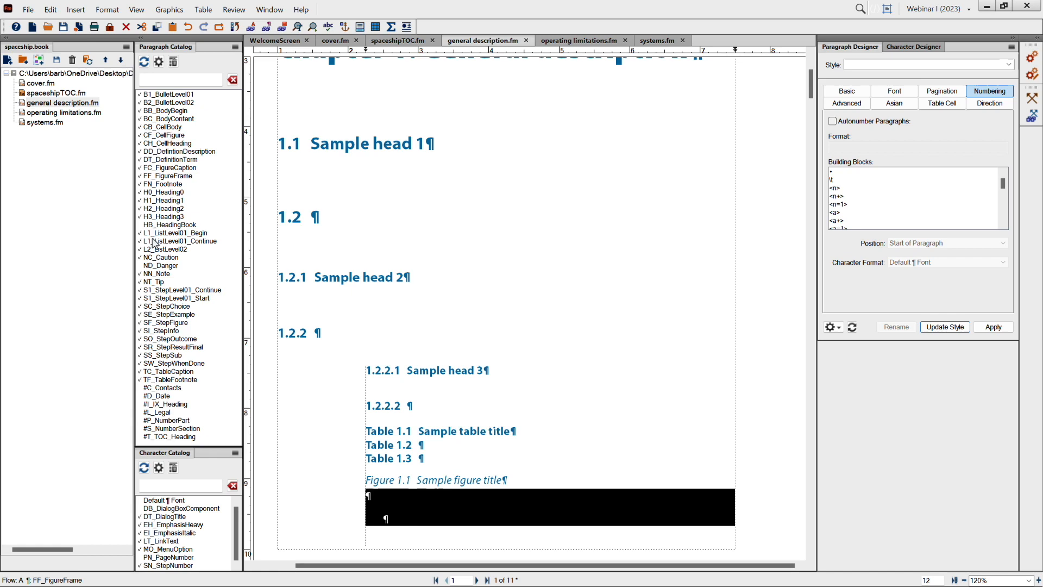
pyautogui.click(168, 168)
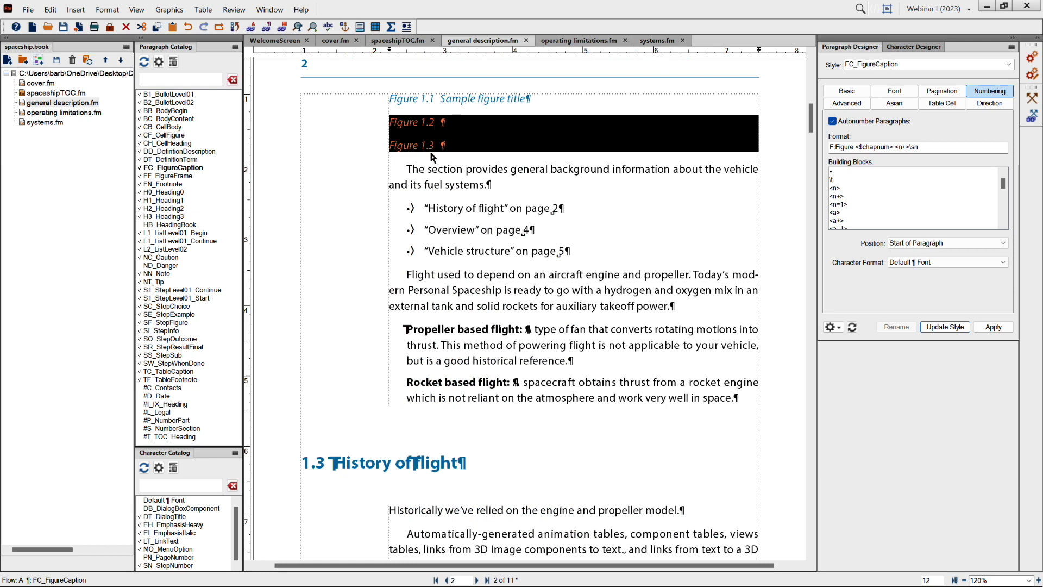
# Delete all sample headings and captions from Sample head 1 through the last empty figure caption, and refresh the display.
pyautogui.scroll(-1, 423, 182)
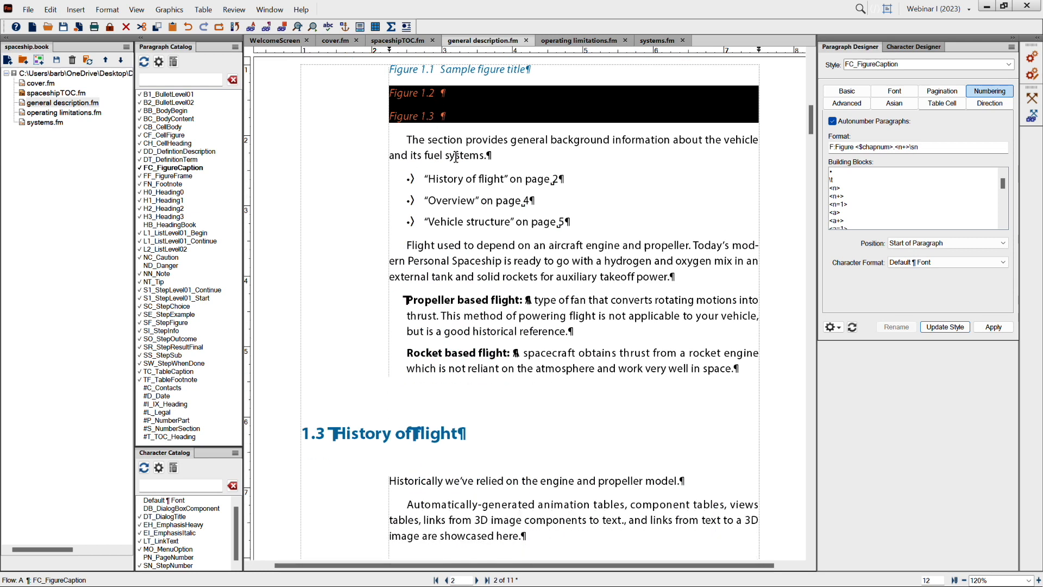
pyautogui.scroll(10, 456, 156)
pyautogui.scroll(13, 456, 156)
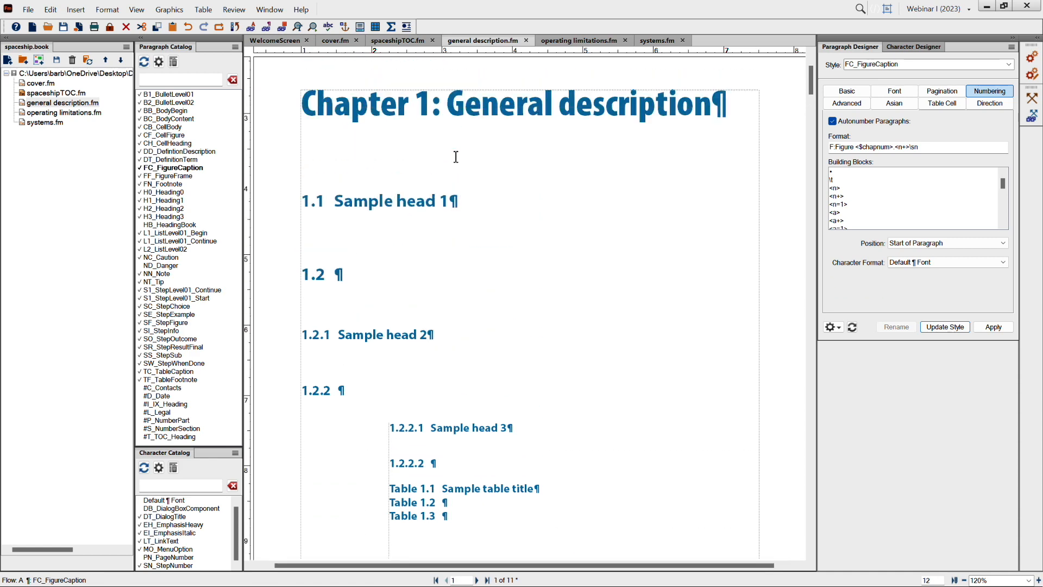
pyautogui.keyDown('shift'); pyautogui.click(299, 200); pyautogui.keyUp('shift')
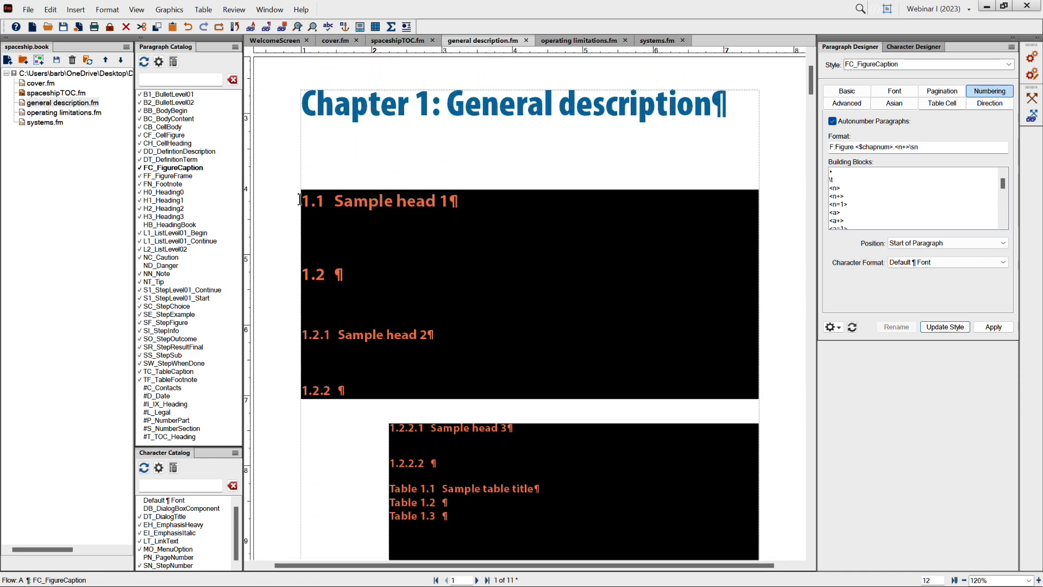
pyautogui.press('Delete')
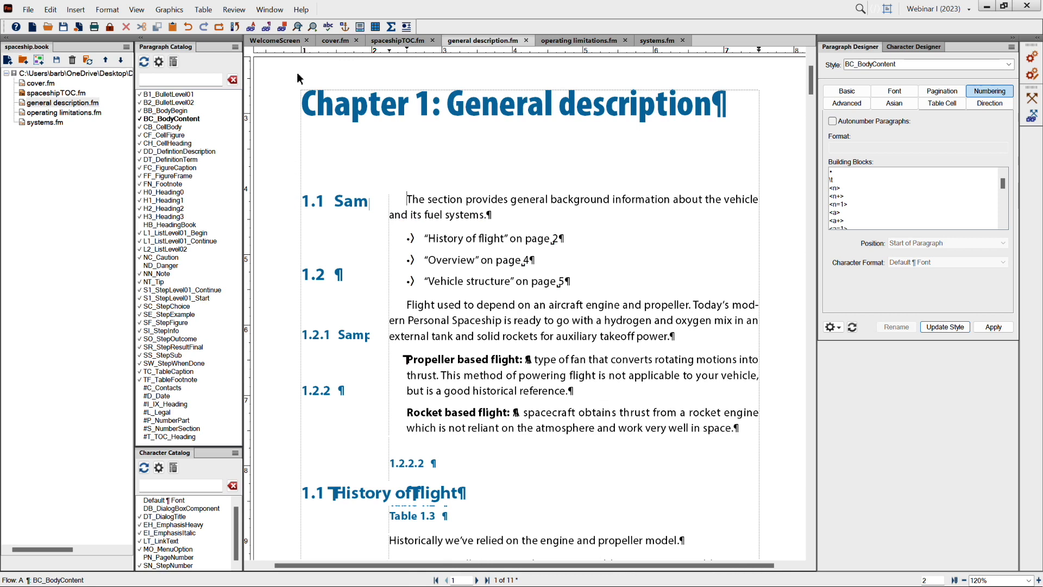
pyautogui.click(274, 12)
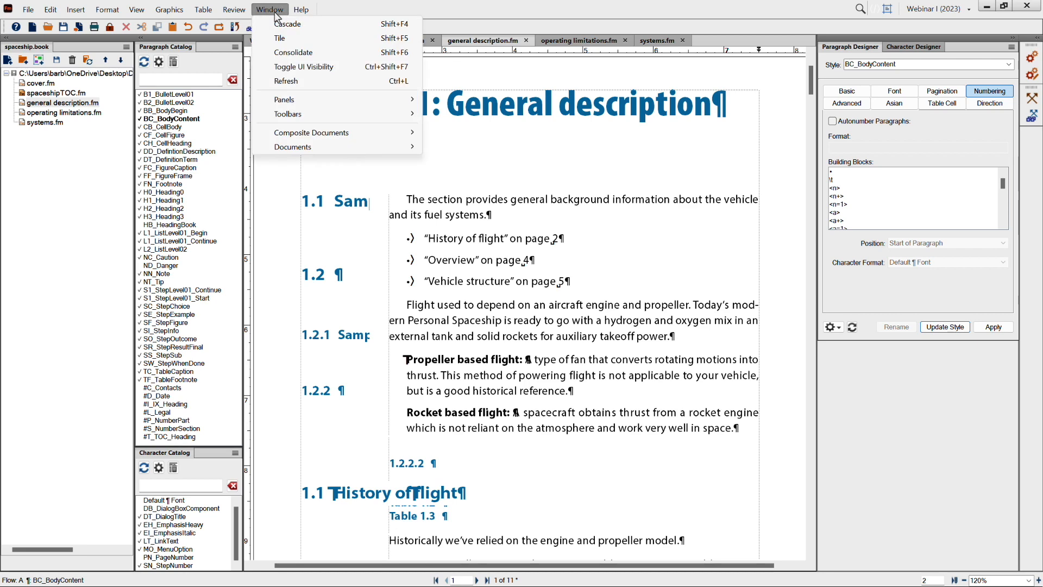
pyautogui.click(399, 86)
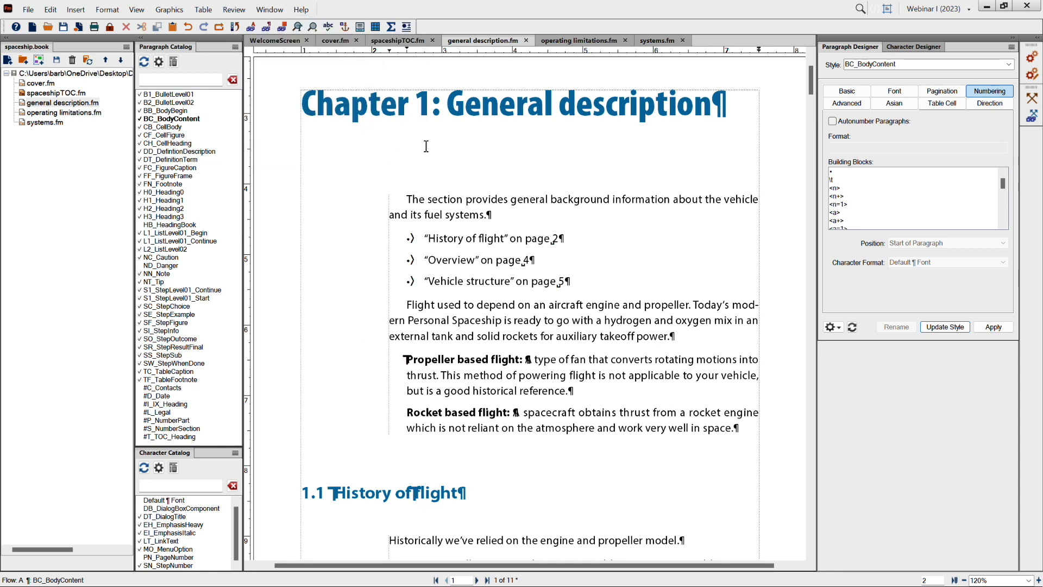
# Examine the automatic numbering of the headings, figure captions and table captions from History of flight through Vehicle structure.
pyautogui.scroll(-1, 427, 146)
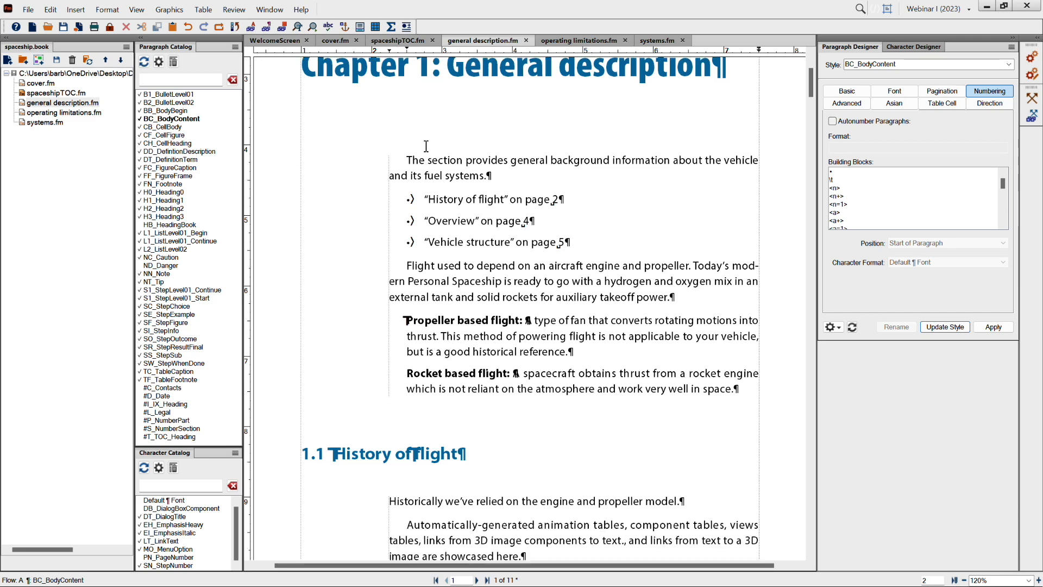
pyautogui.click(353, 454)
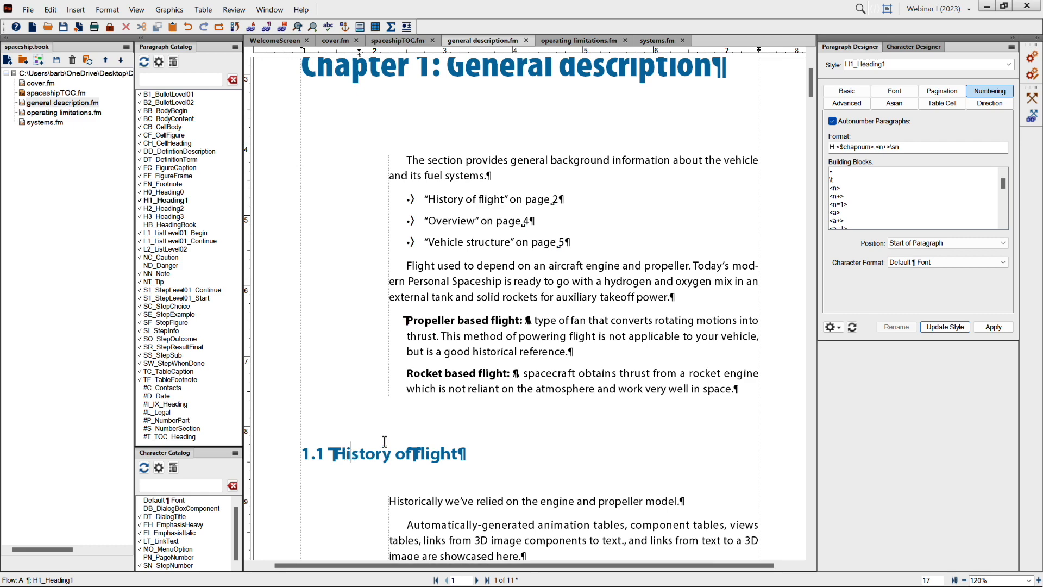
pyautogui.scroll(-5, 377, 420)
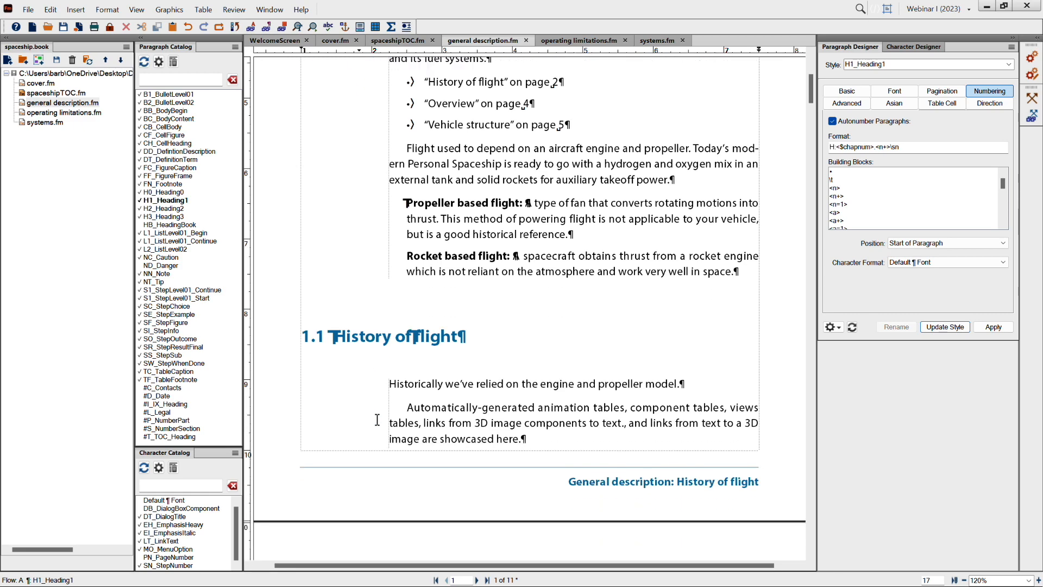
pyautogui.scroll(-4, 442, 521)
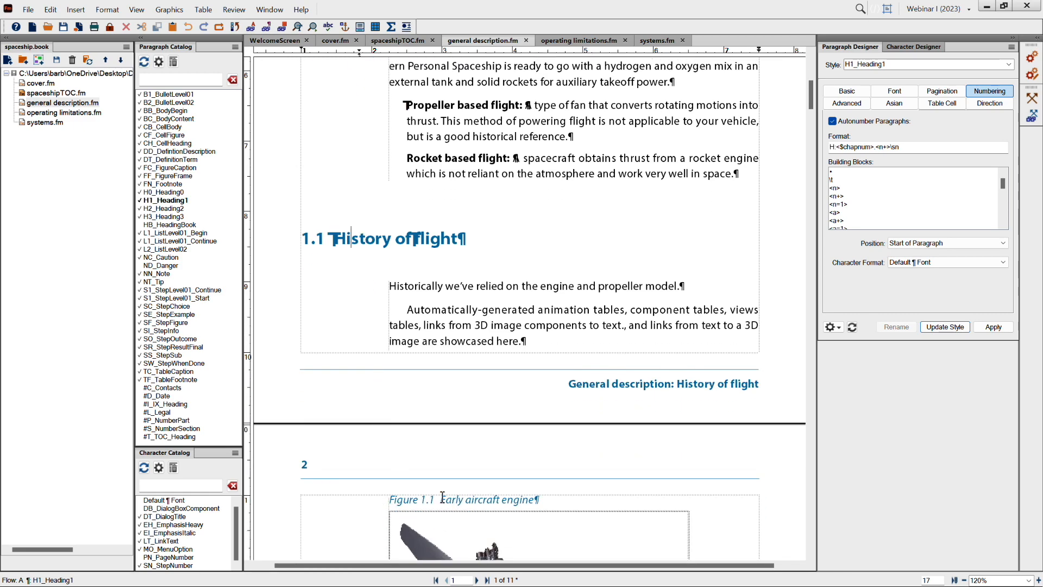
pyautogui.scroll(-8, 444, 493)
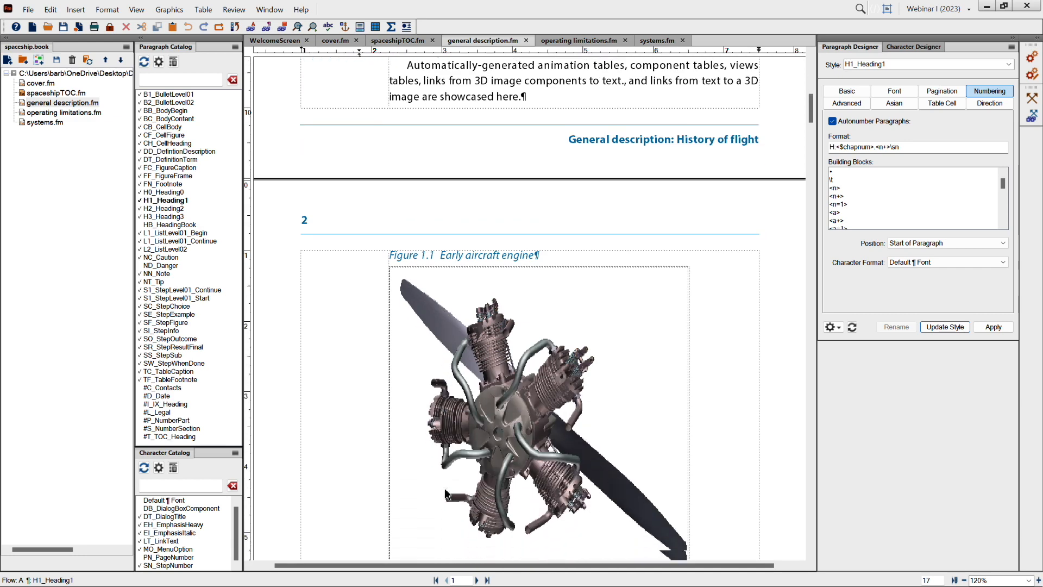
pyautogui.scroll(-13, 444, 493)
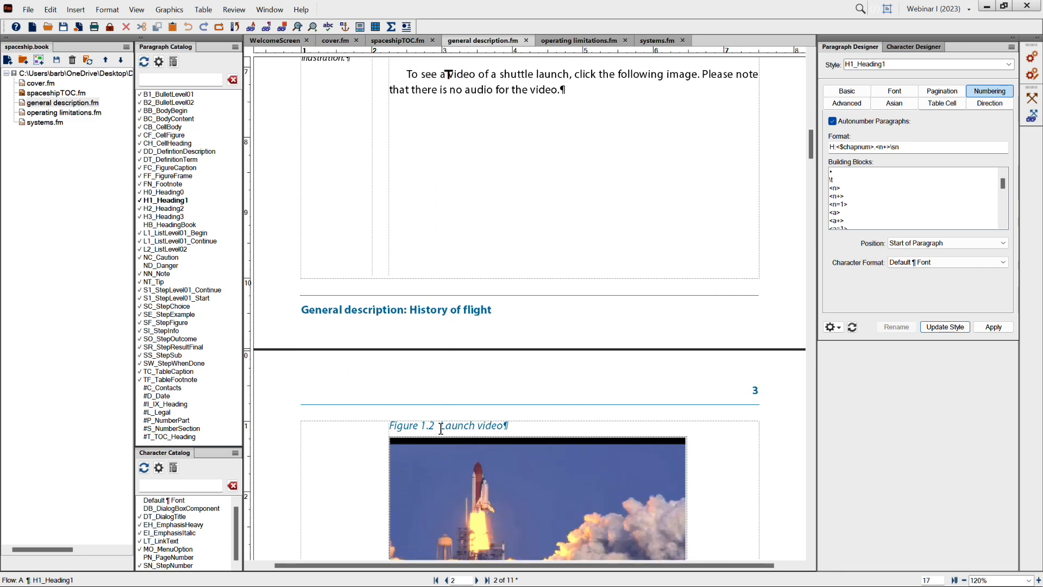
pyautogui.scroll(-3, 441, 429)
pyautogui.scroll(-6, 441, 427)
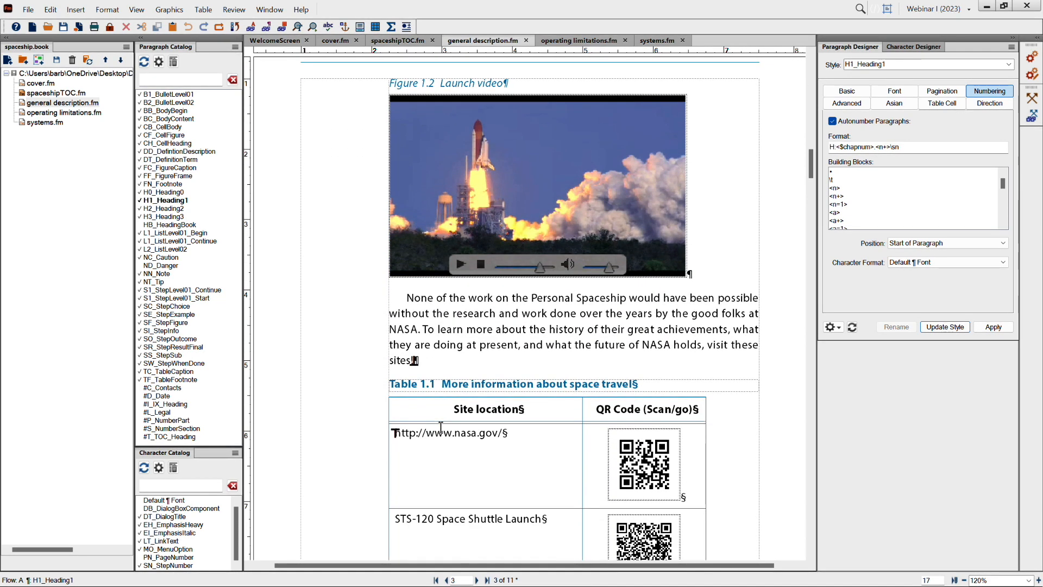
pyautogui.scroll(-6, 439, 385)
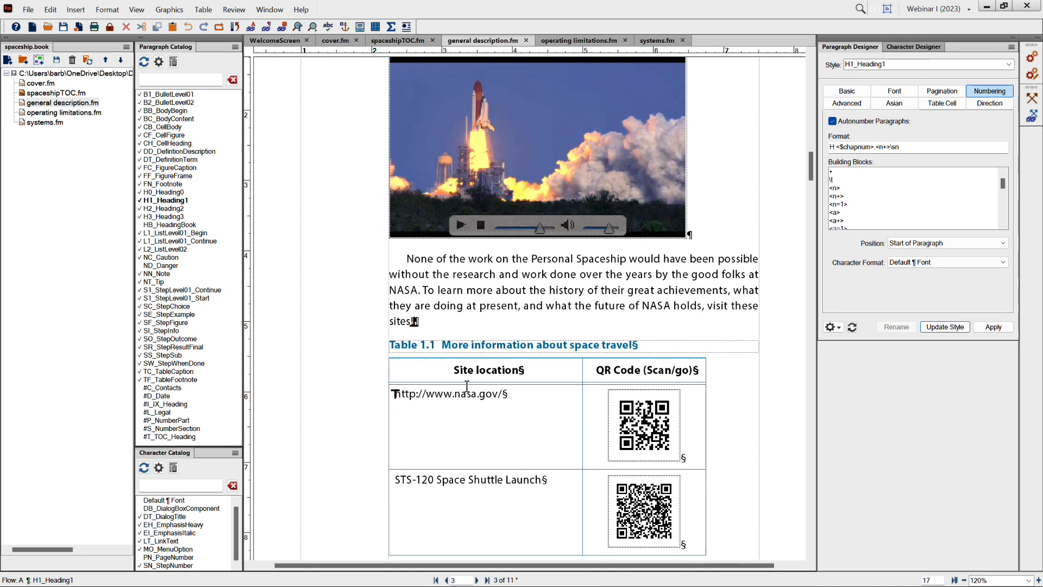
pyautogui.scroll(-7, 467, 386)
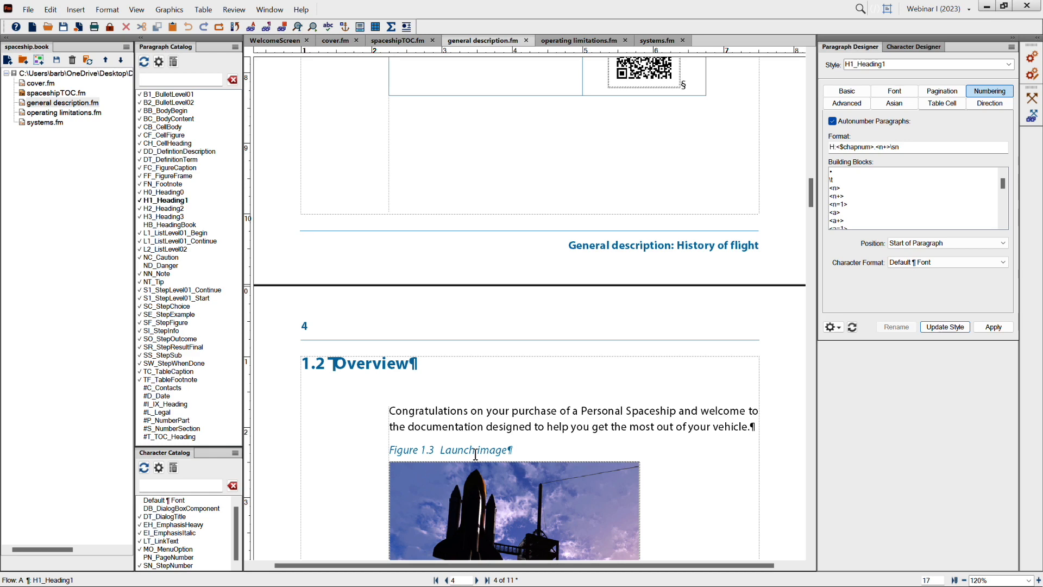
pyautogui.scroll(-10, 475, 455)
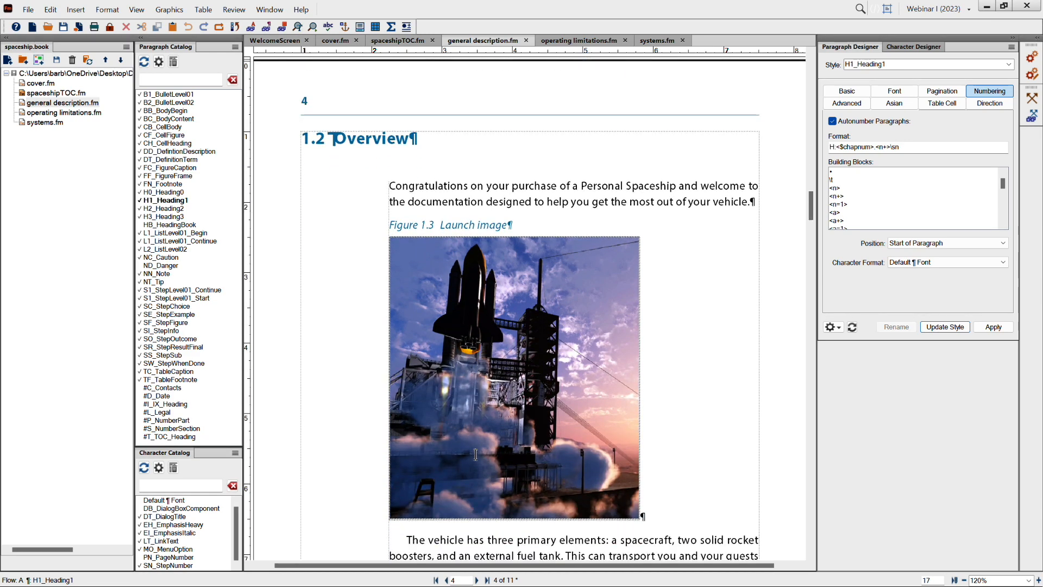
pyautogui.scroll(-6, 475, 454)
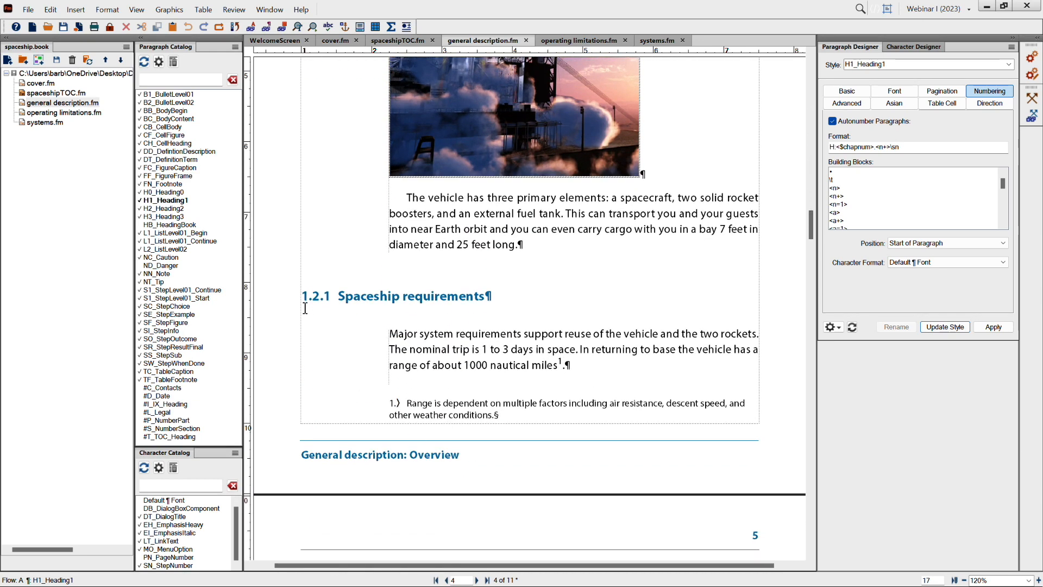
pyautogui.scroll(-4, 340, 337)
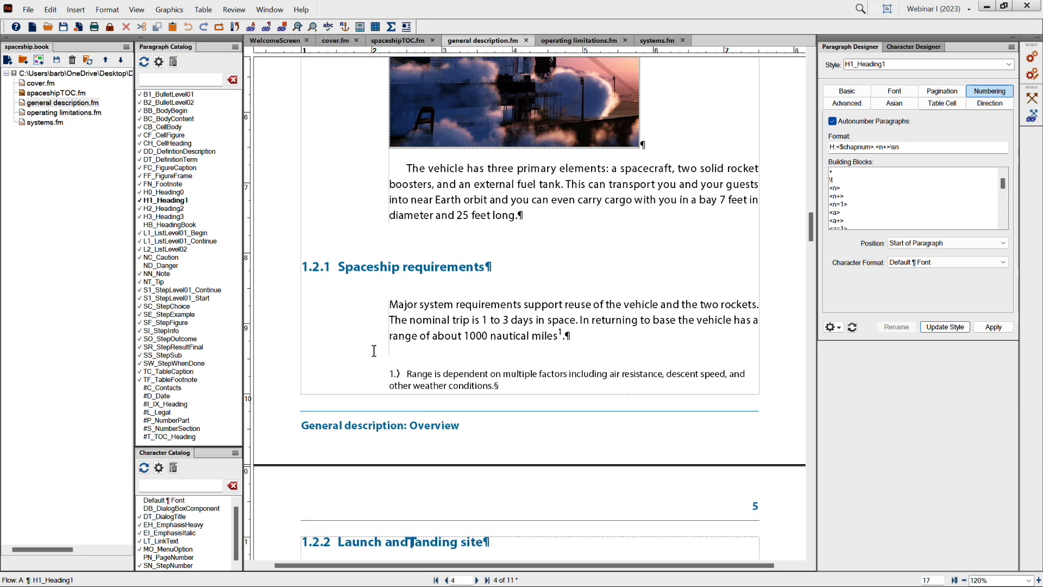
pyautogui.scroll(-6, 335, 389)
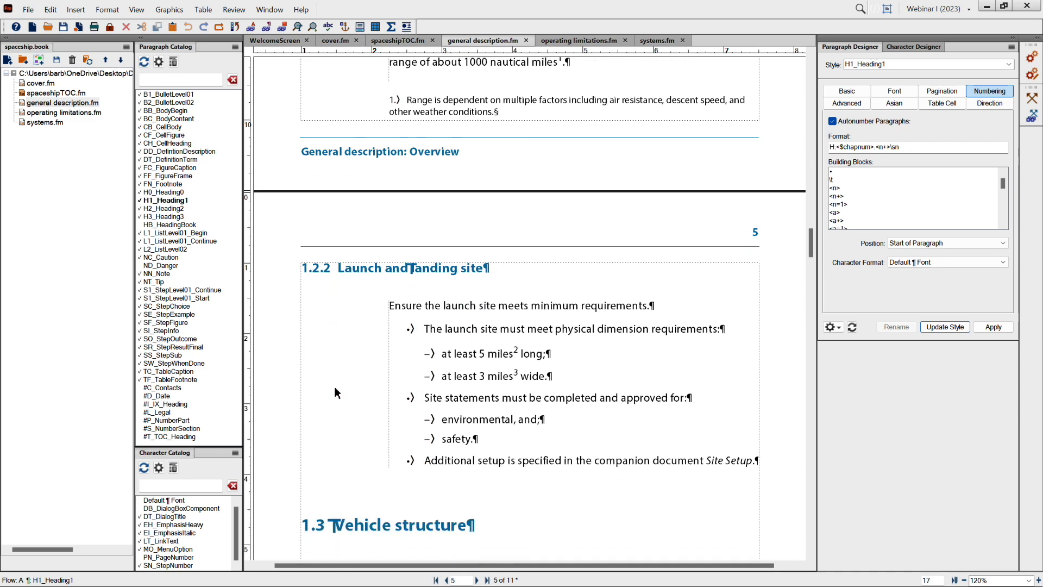
pyautogui.scroll(-4, 318, 435)
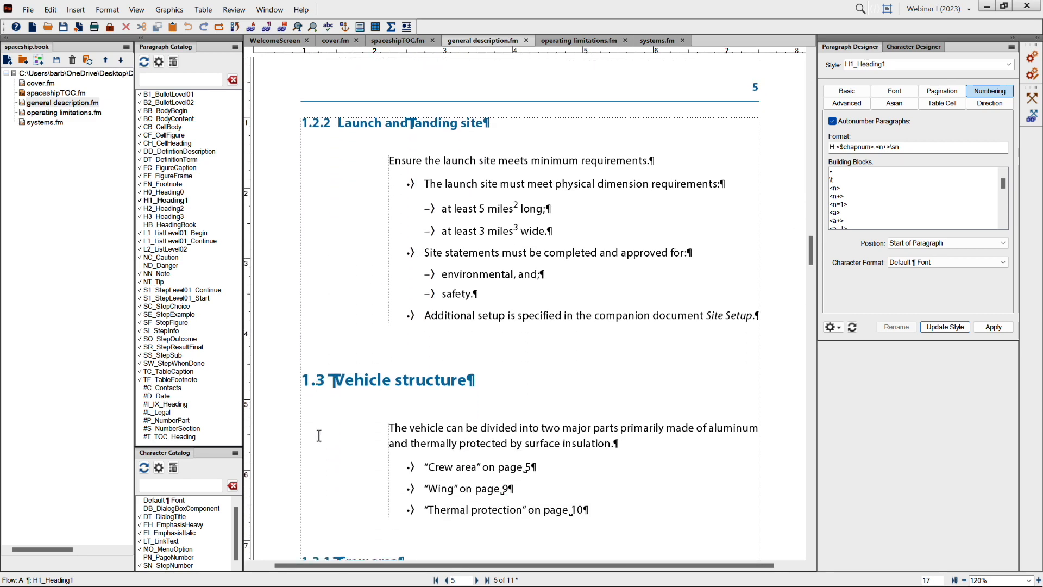
# Examine the automatic numbering of the headings and steps in general description.fm from Vehicle structure through Adjust the lighting levels.
pyautogui.scroll(-1, 319, 435)
pyautogui.scroll(-8, 320, 423)
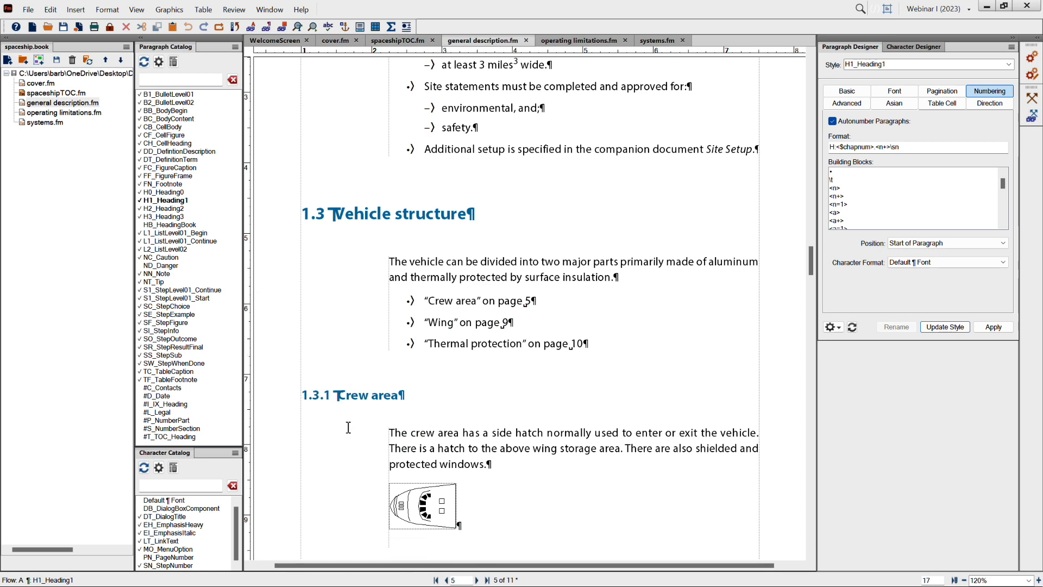
pyautogui.scroll(-5, 349, 427)
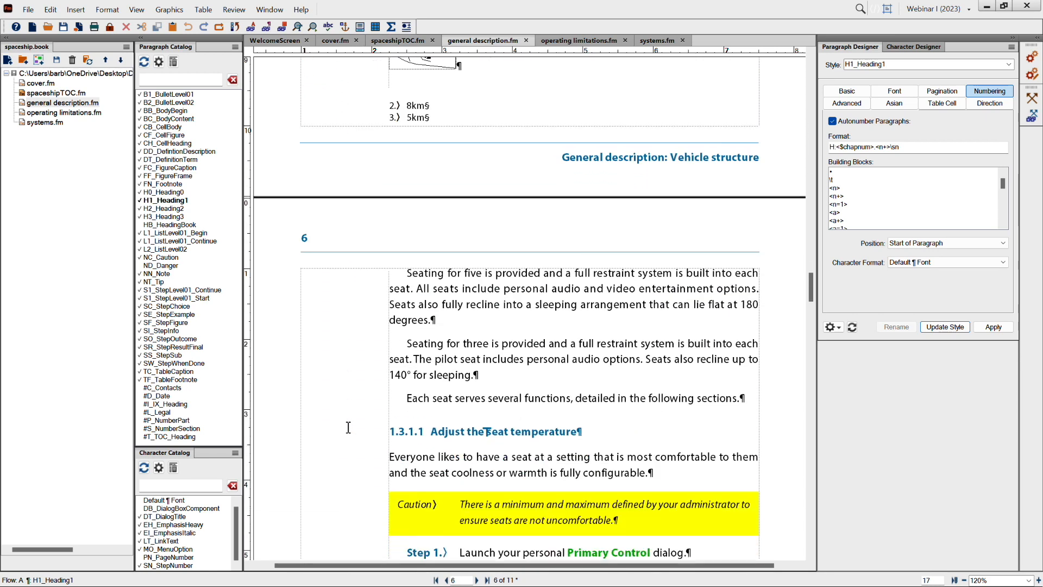
pyautogui.click(445, 384)
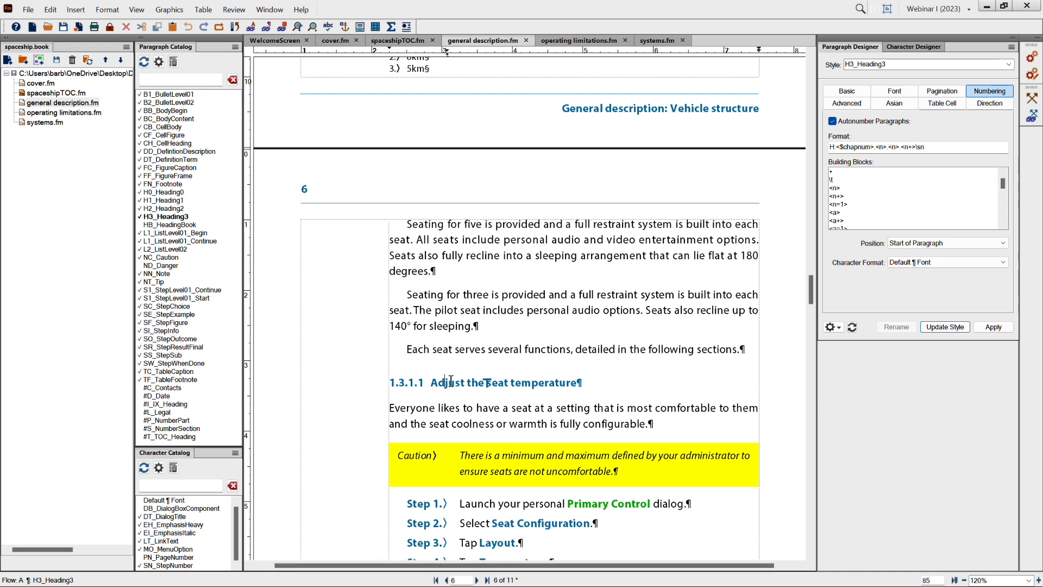
pyautogui.scroll(-2, 451, 380)
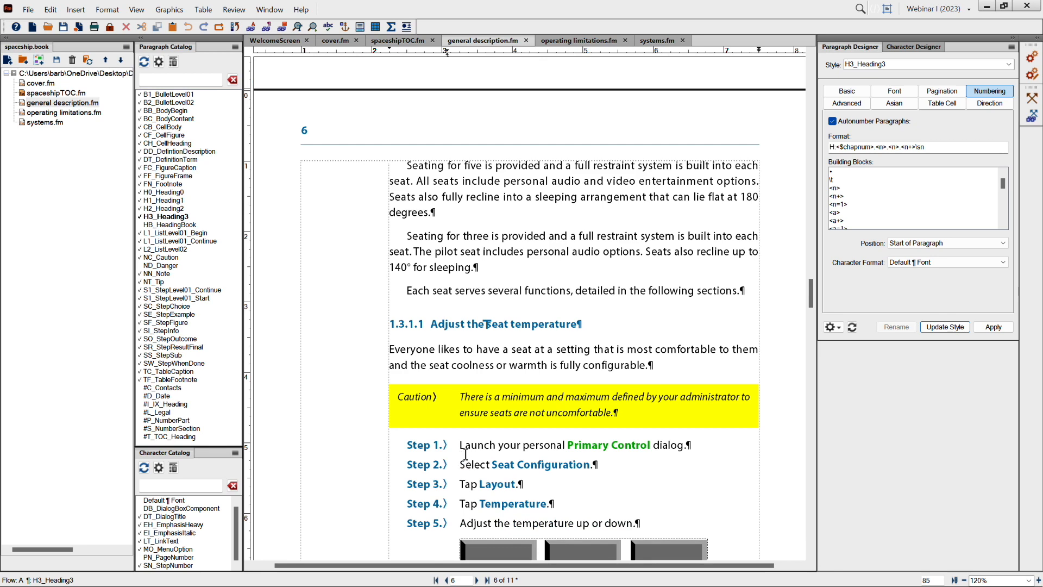
pyautogui.scroll(-4, 466, 454)
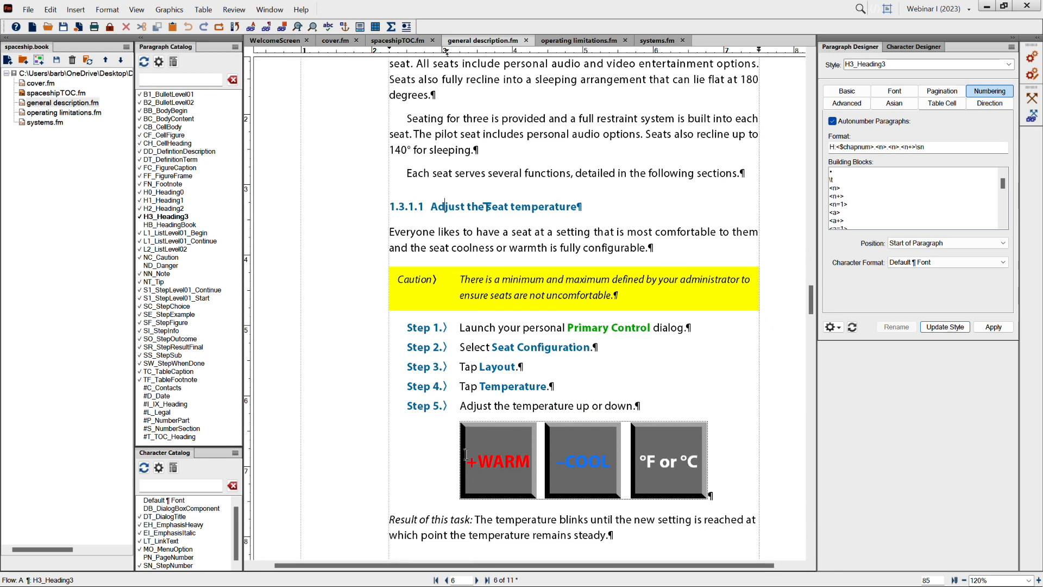
pyautogui.scroll(-3, 382, 459)
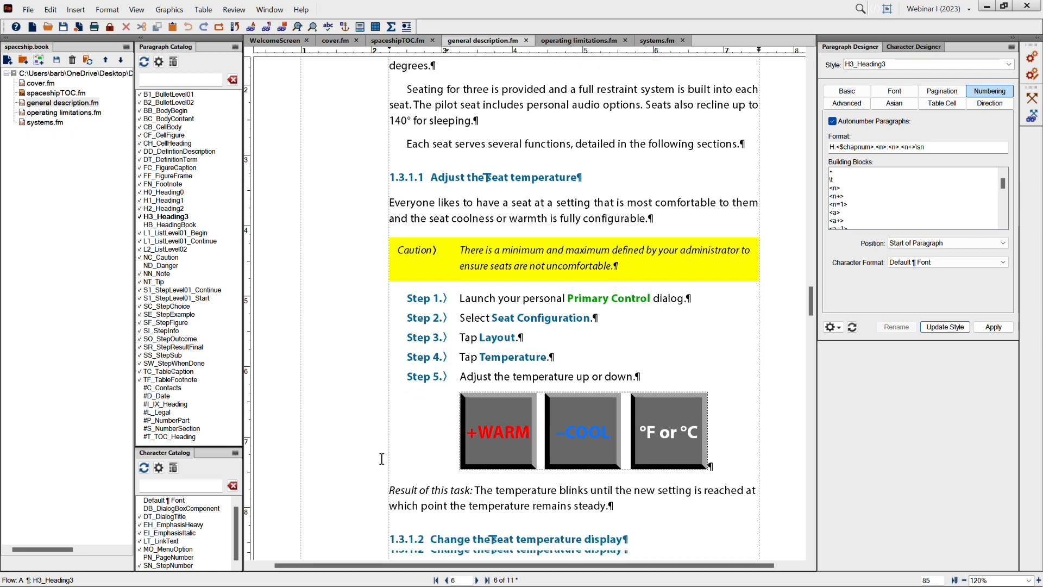
pyautogui.scroll(-3, 381, 459)
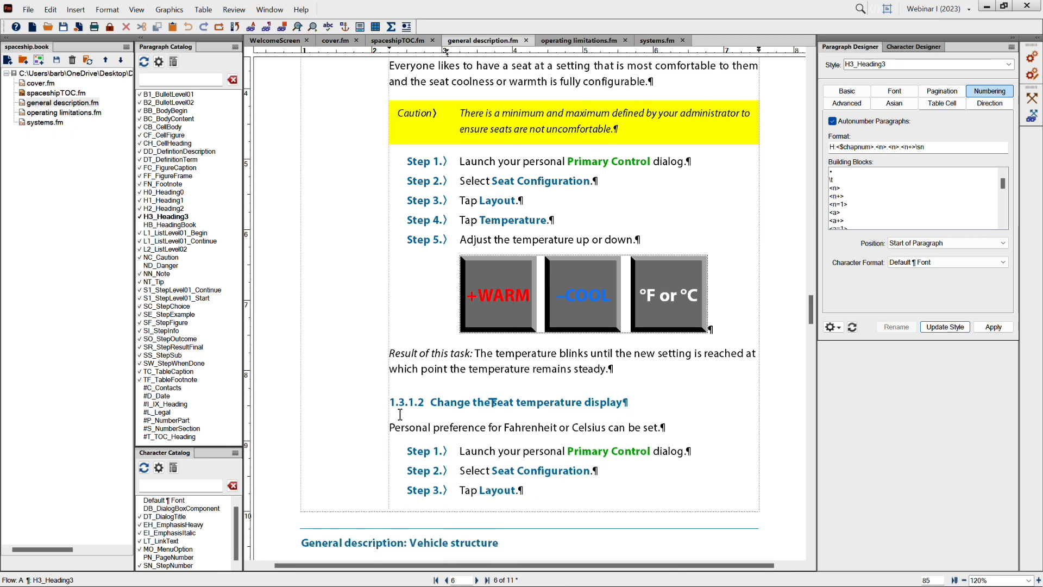
pyautogui.scroll(-5, 401, 406)
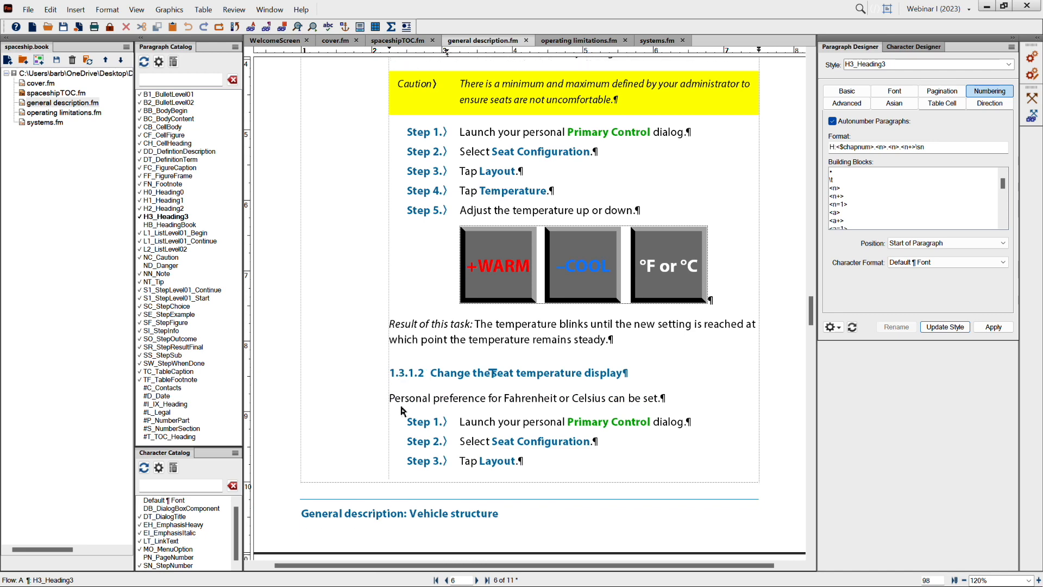
pyautogui.scroll(-10, 403, 411)
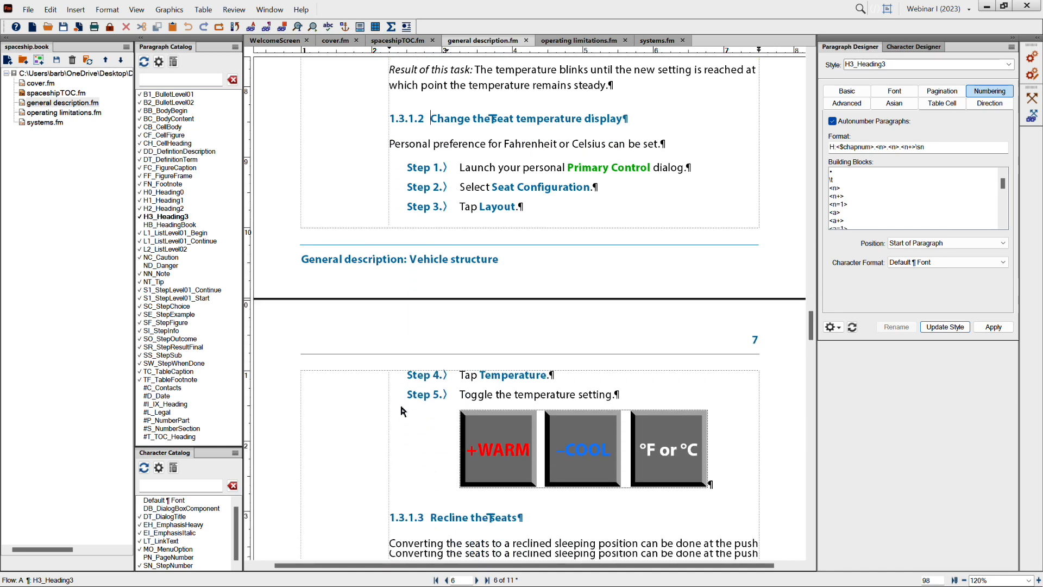
pyautogui.scroll(-3, 403, 411)
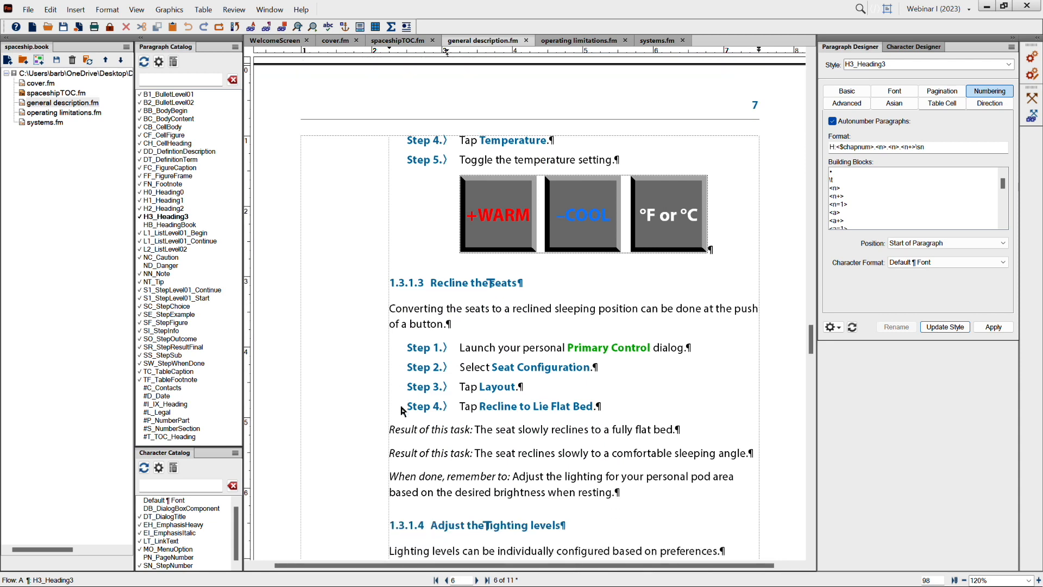
pyautogui.hotkey('alt', 'Tab')
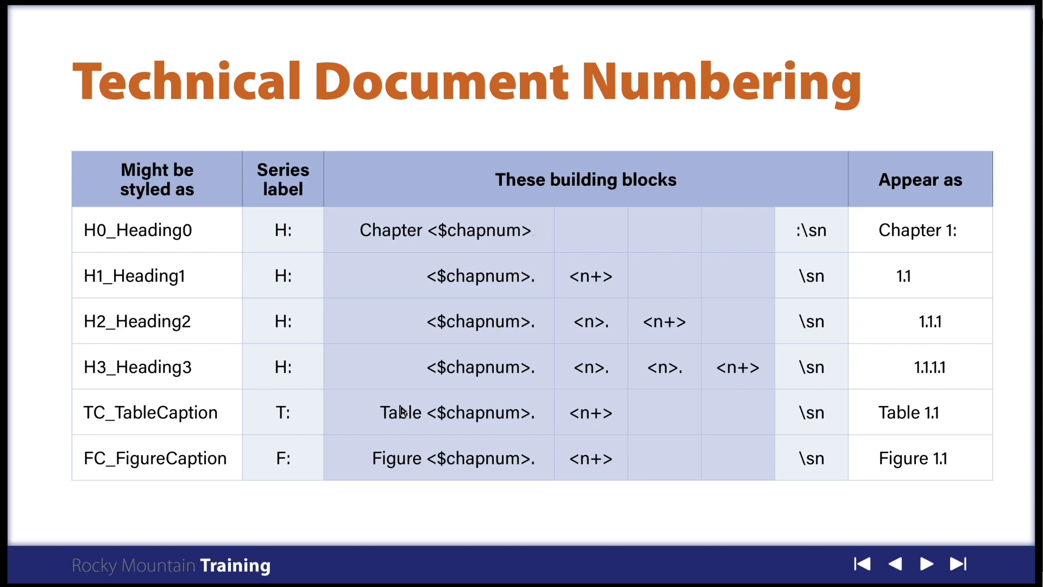
pyautogui.hotkey('alt', 'Tab')
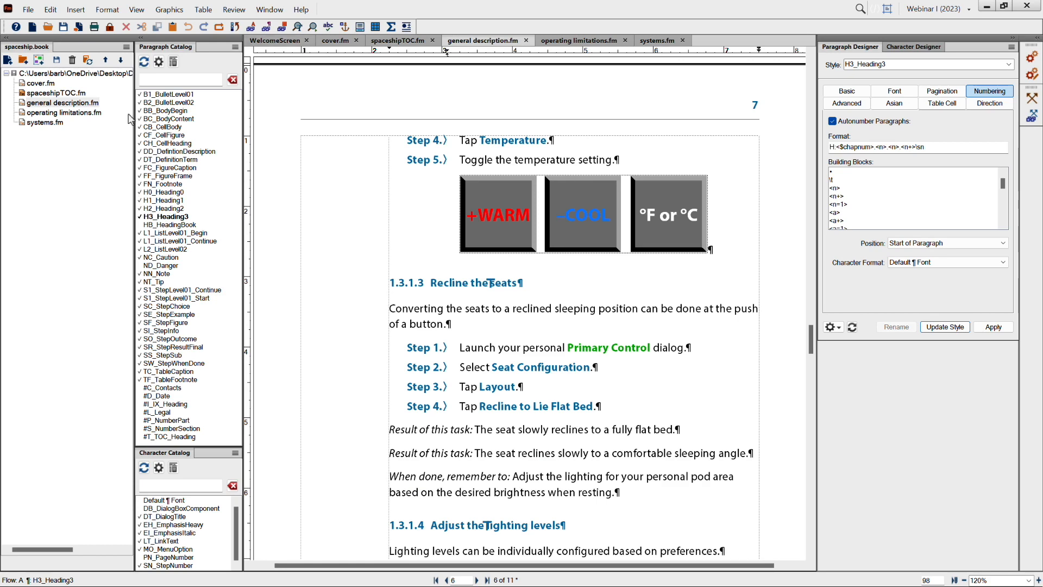
# Open operating limitations.fm and systems.fm from the book and examine whether their chapter titles and headings are numbered.
pyautogui.doubleClick(74, 114)
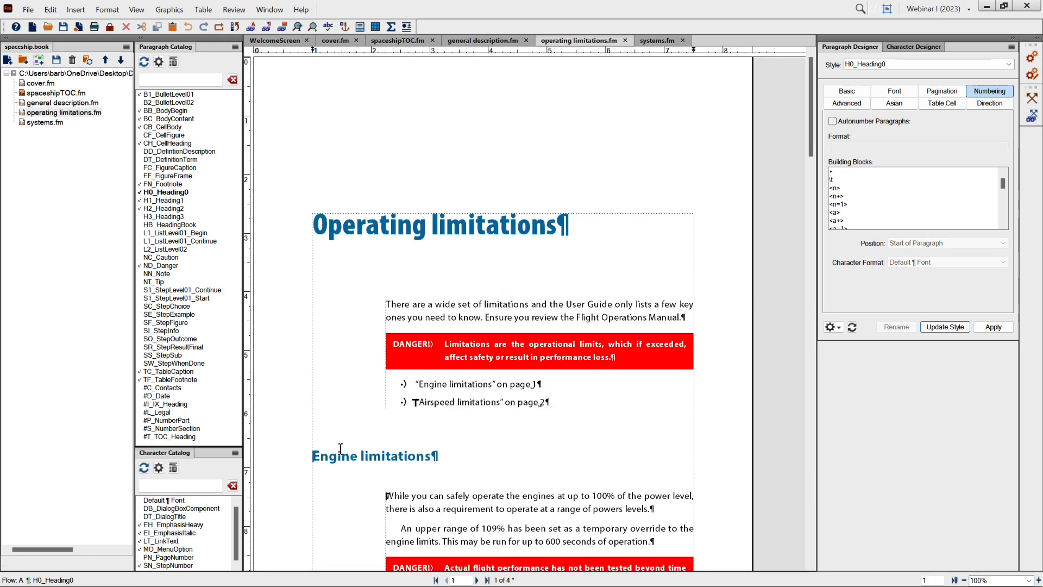
pyautogui.scroll(-3, 340, 449)
pyautogui.scroll(-6, 341, 449)
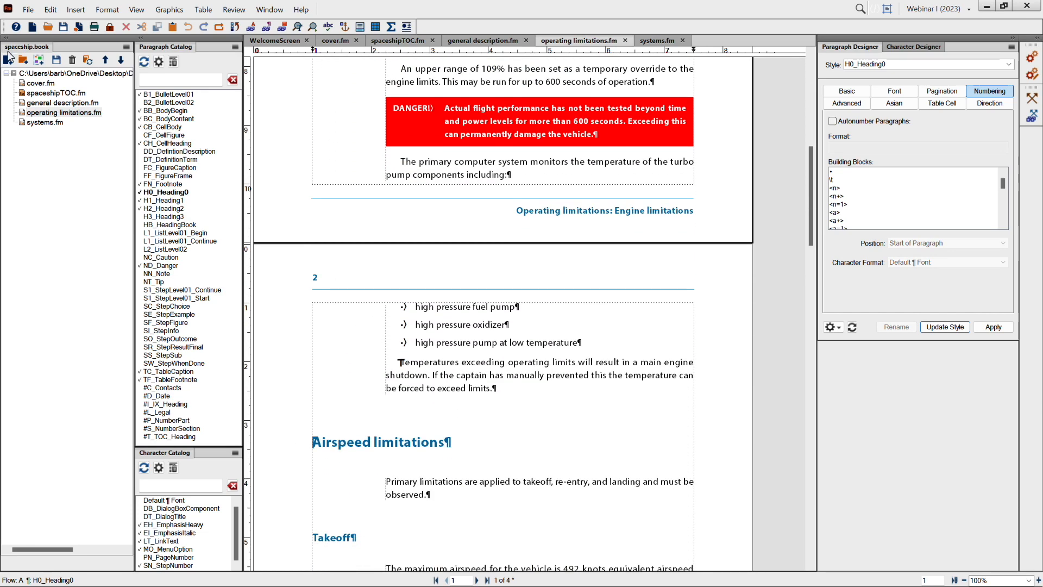
pyautogui.doubleClick(35, 124)
pyautogui.scroll(-3, 341, 205)
pyautogui.scroll(-6, 340, 202)
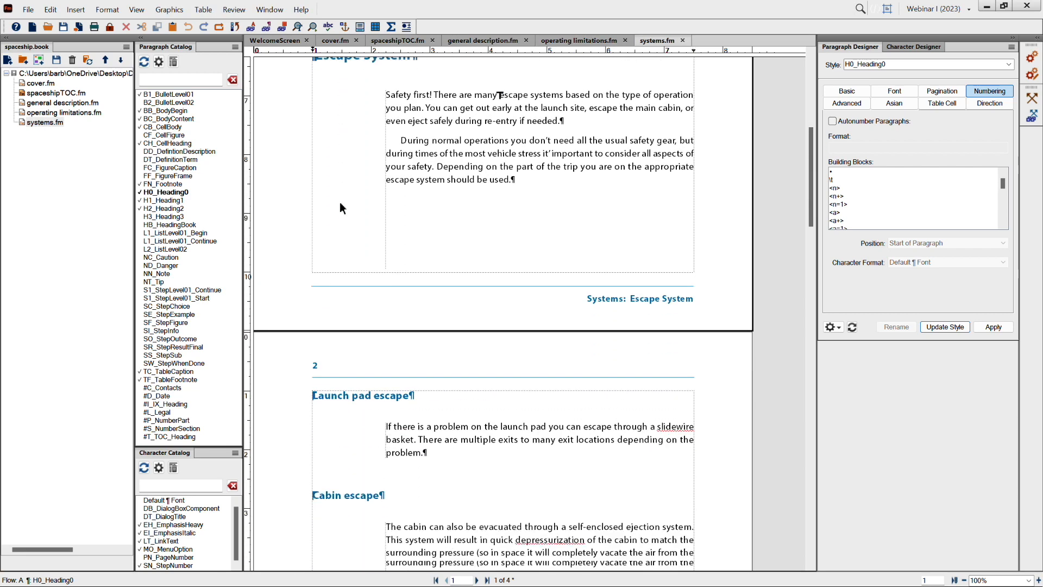
pyautogui.scroll(4, 340, 207)
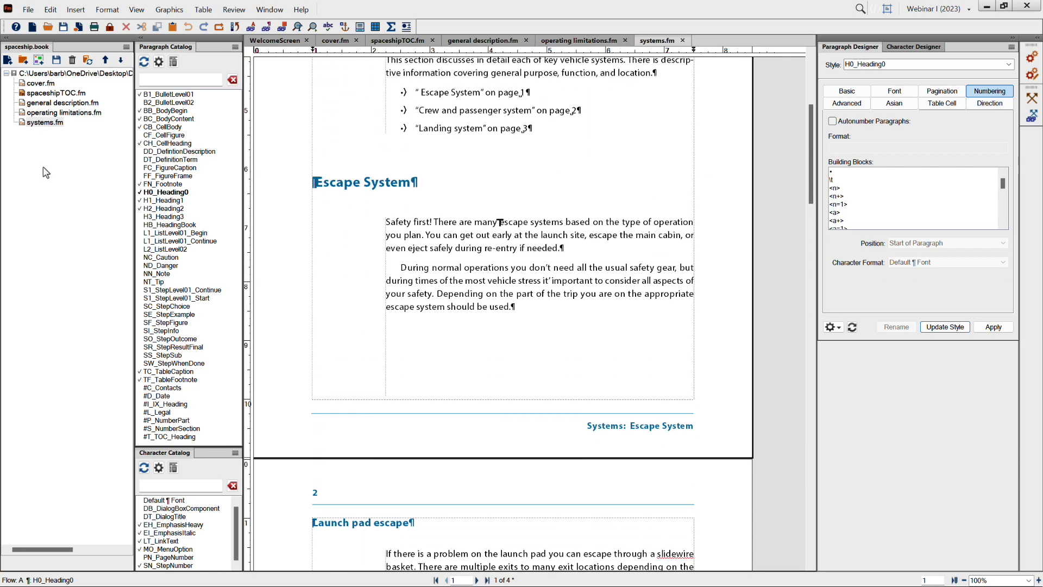
# Import only the Paragraph Formats from general description.fm into operating limitations.fm and systems.fm.
pyautogui.keyDown('shift'); pyautogui.click(39, 114); pyautogui.keyUp('shift')
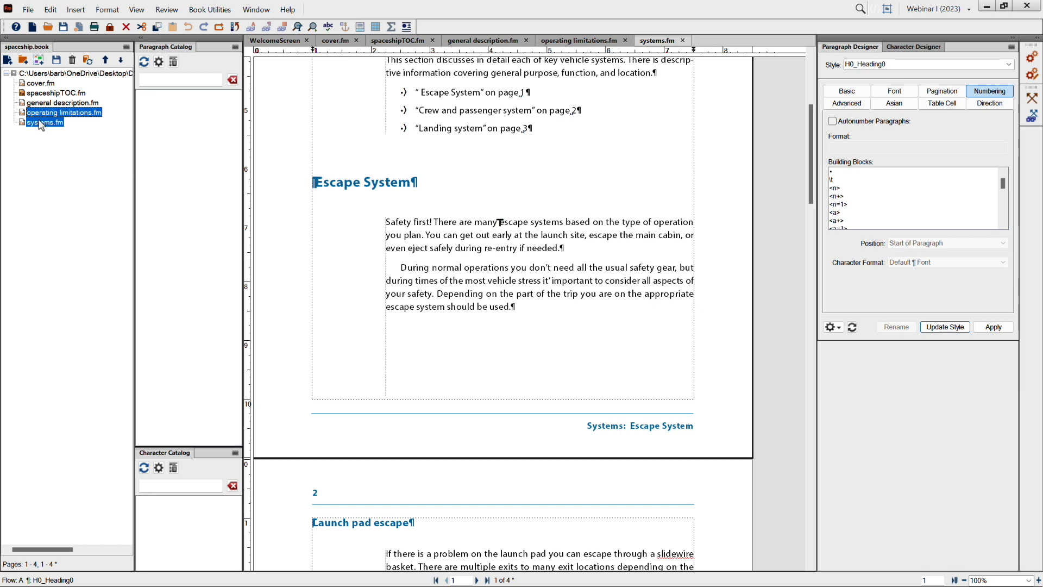
pyautogui.click(28, 11)
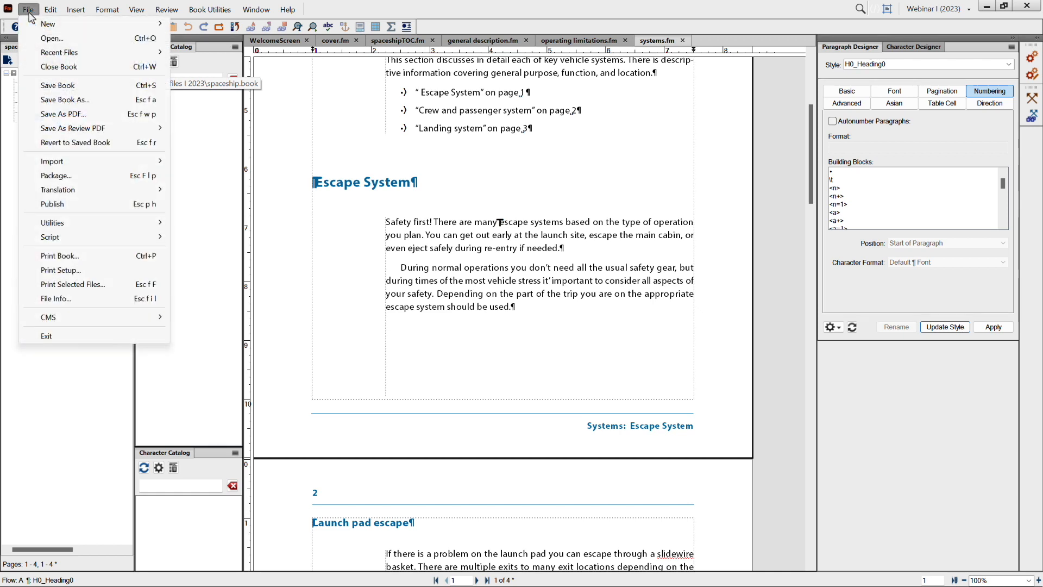
pyautogui.moveTo(48, 164)
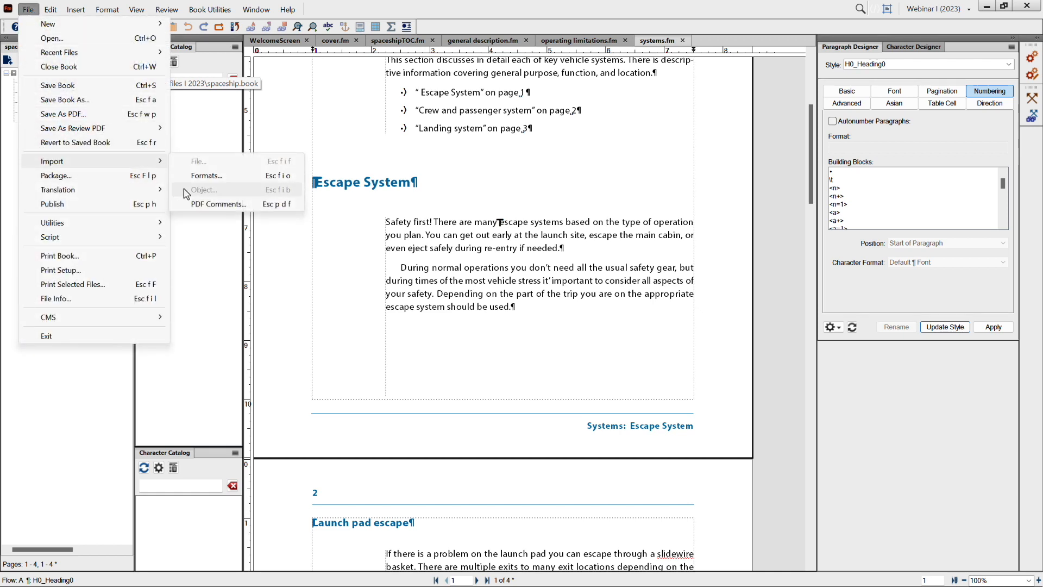
pyautogui.click(201, 181)
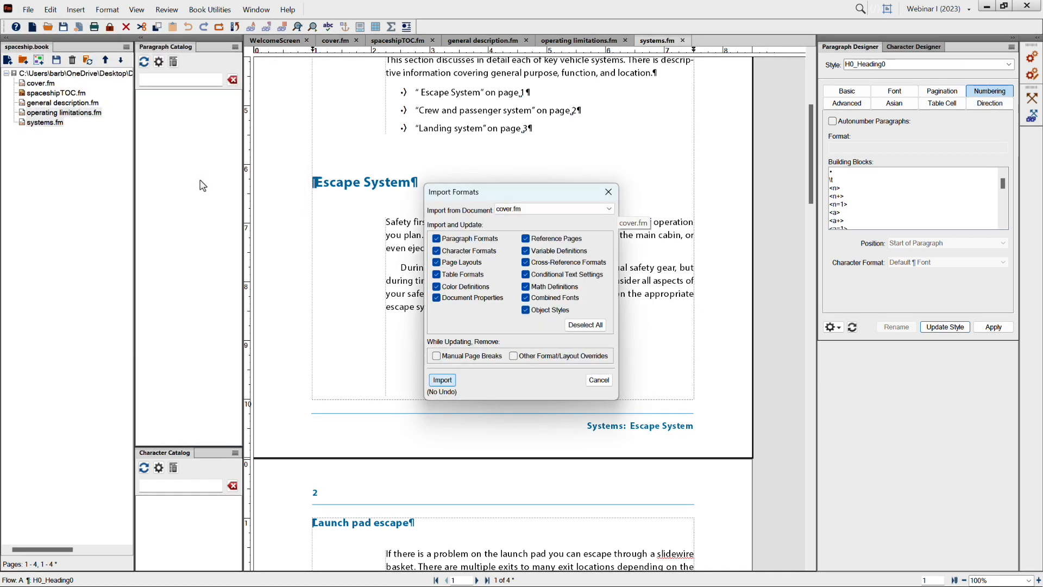
pyautogui.click(530, 211)
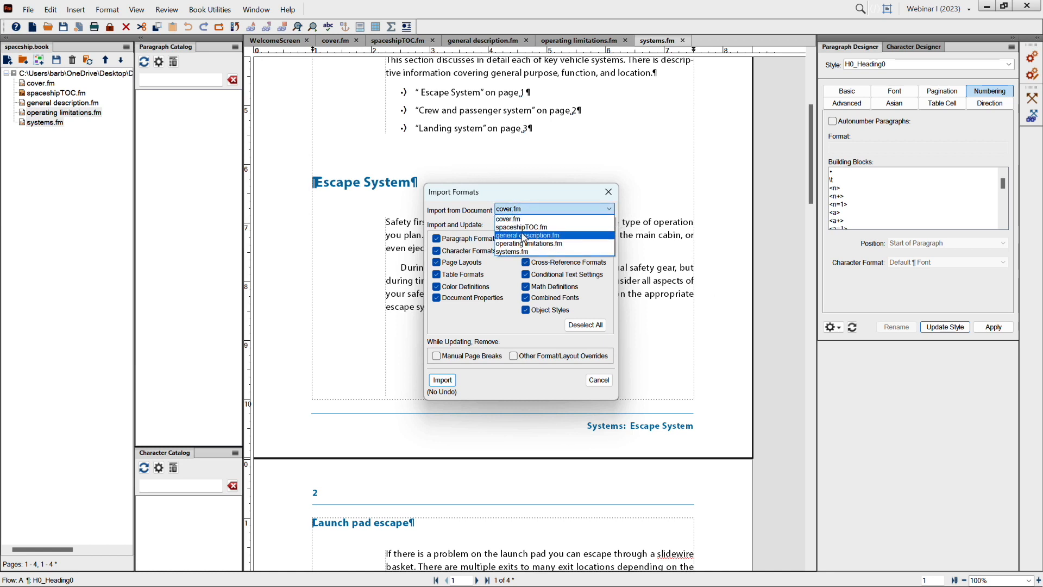
pyautogui.click(525, 230)
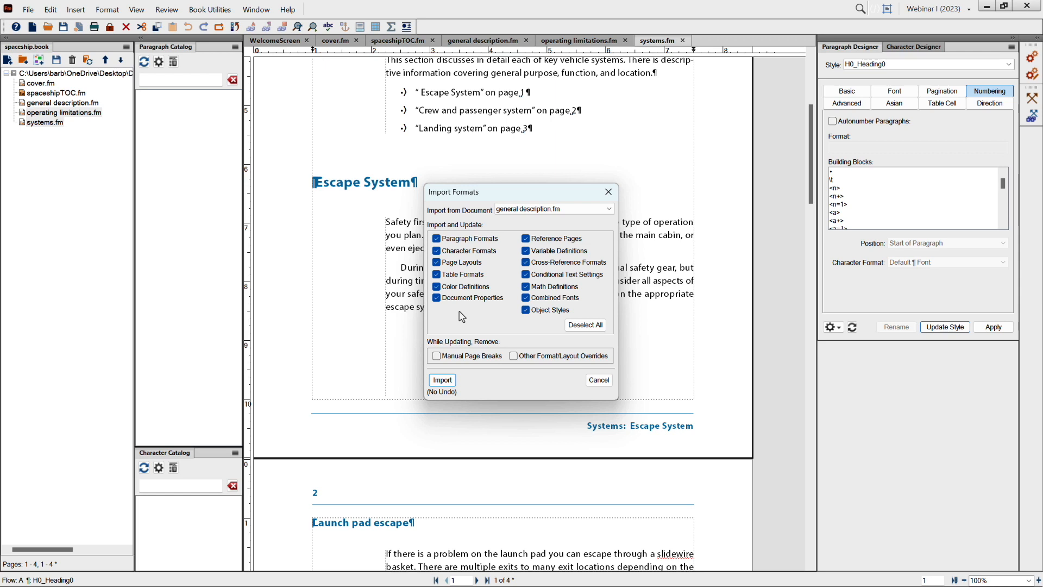
pyautogui.click(593, 326)
pyautogui.click(441, 239)
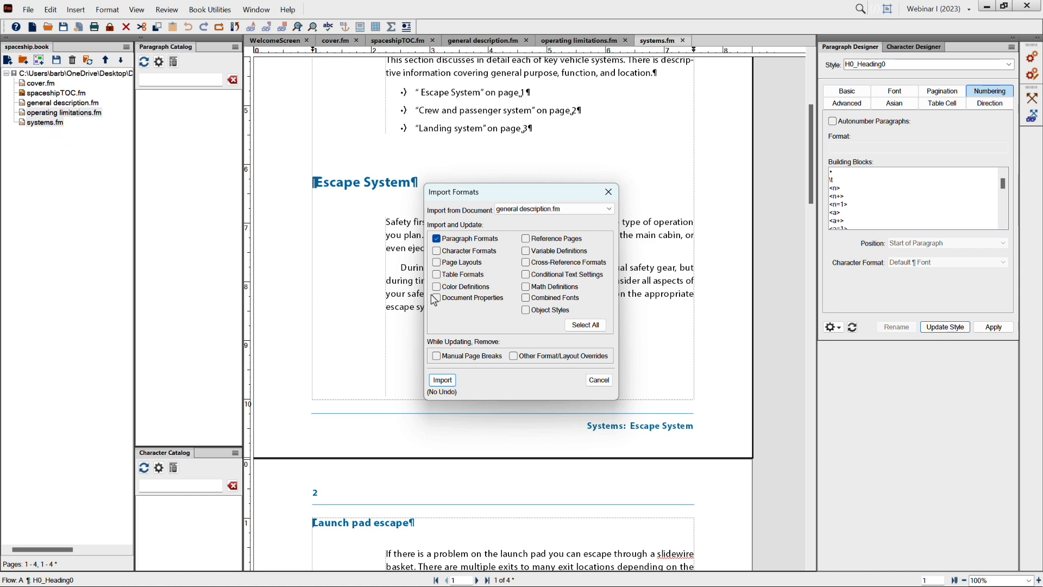
pyautogui.click(443, 382)
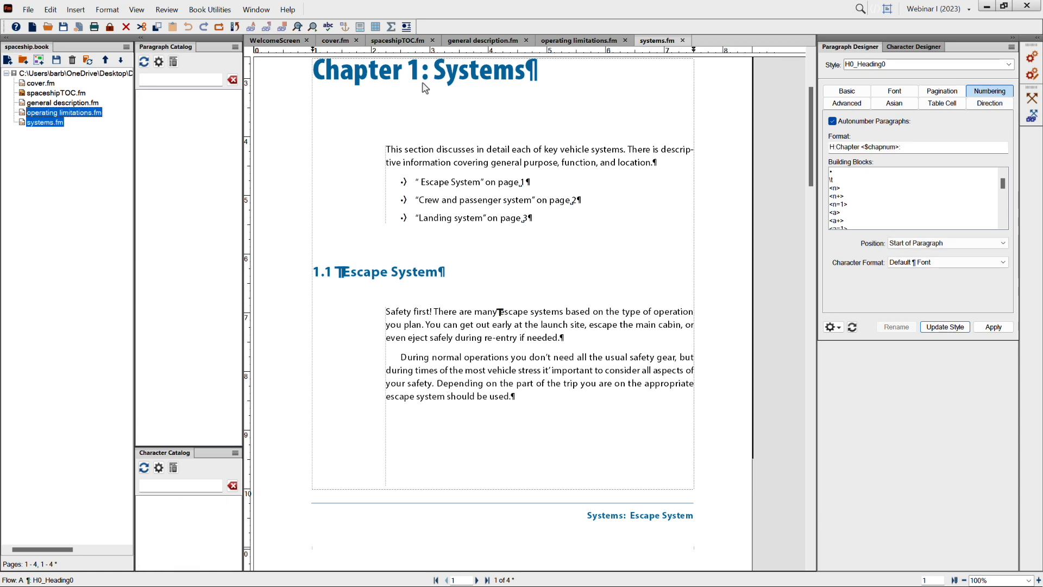
# Check the automatic numbering of the chapter titles and headings in systems.fm and operating limitations.fm.
pyautogui.scroll(-3, 326, 278)
pyautogui.scroll(-3, 326, 278)
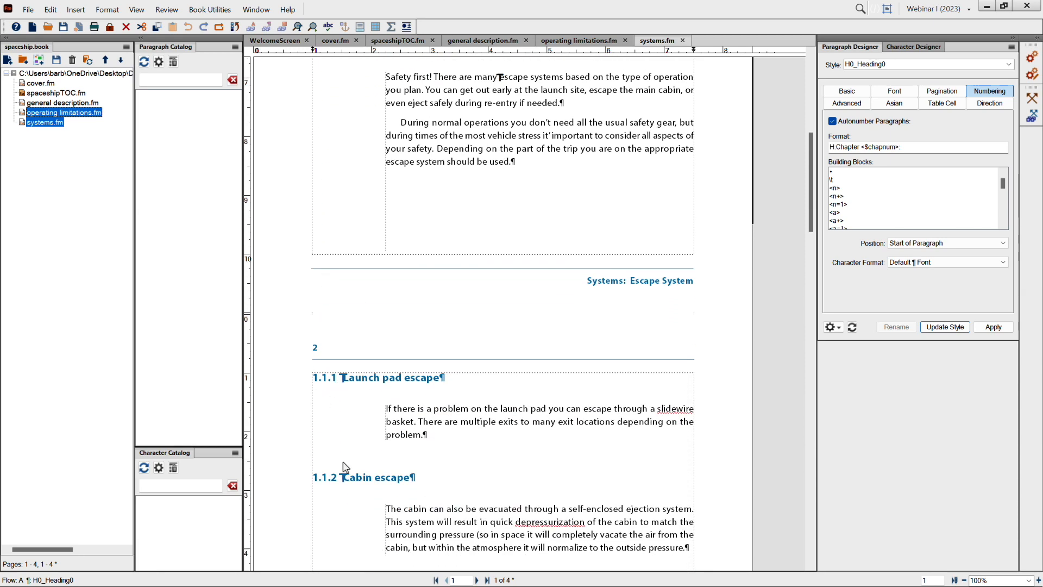
pyautogui.click(553, 42)
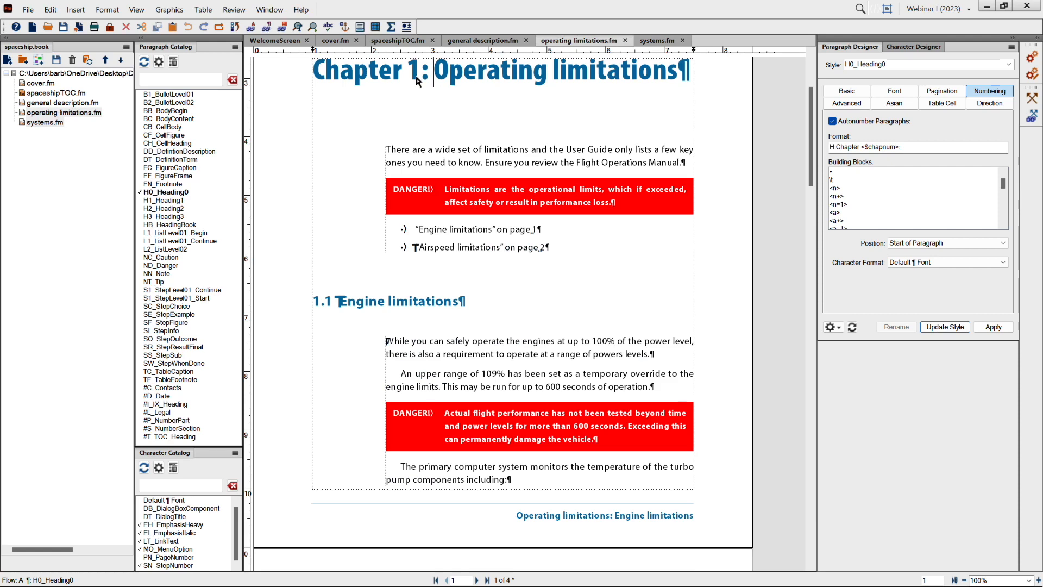
pyautogui.scroll(-1, 329, 322)
pyautogui.scroll(-5, 328, 321)
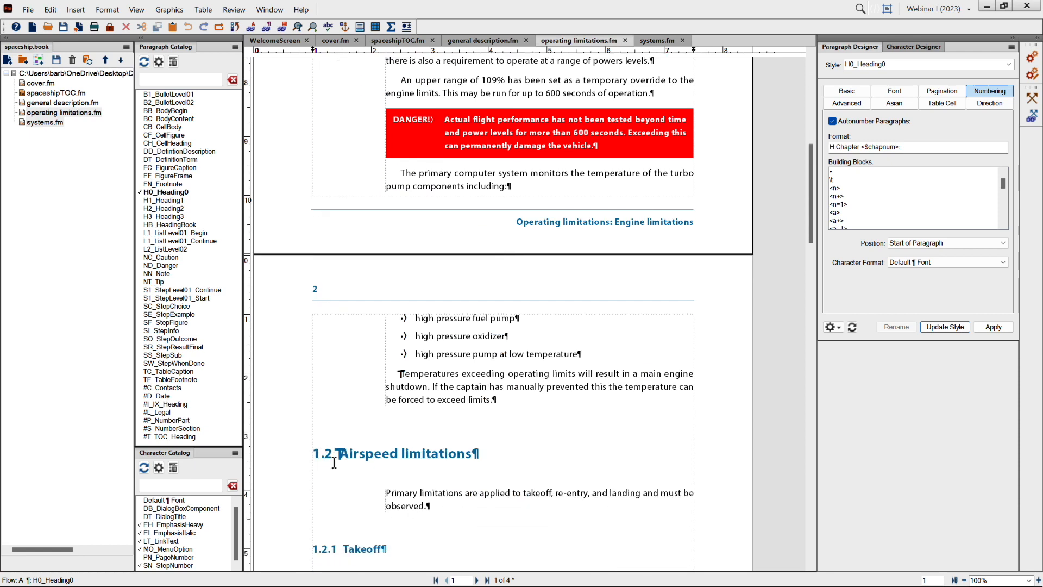
pyautogui.scroll(-2, 332, 457)
pyautogui.scroll(-2, 333, 457)
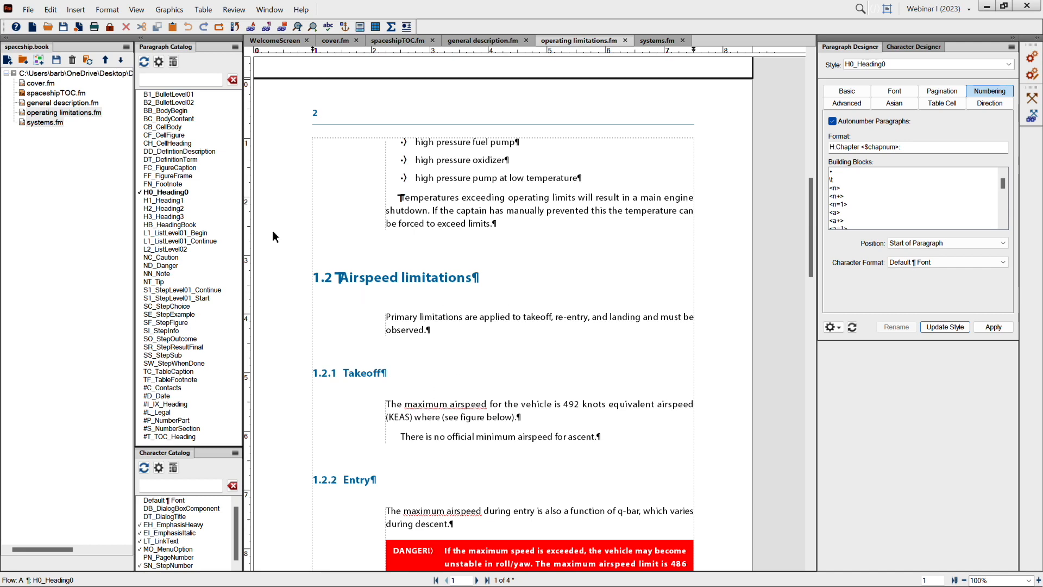
pyautogui.scroll(4, 272, 230)
pyautogui.scroll(6, 272, 231)
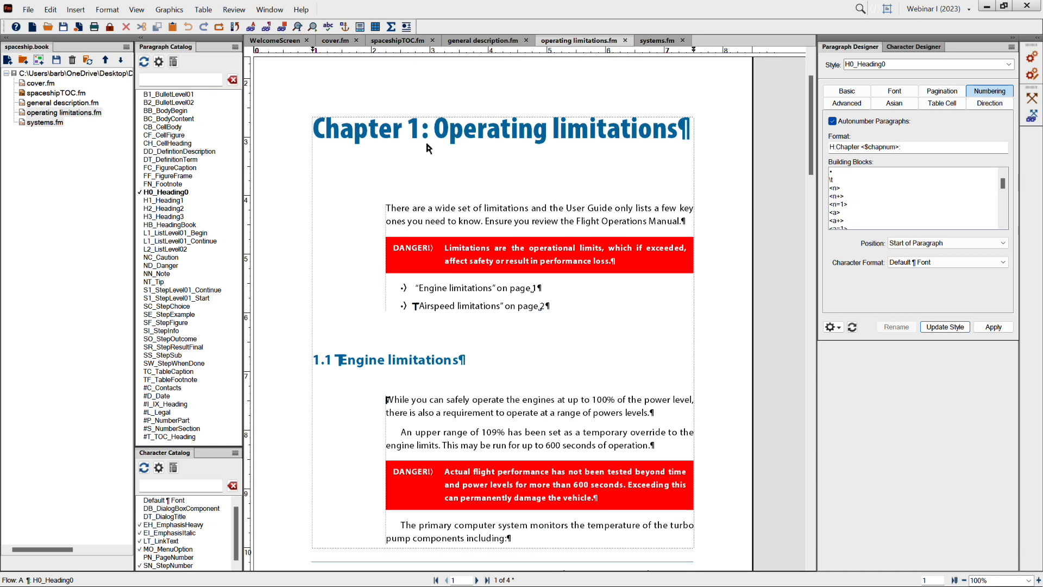
pyautogui.click(656, 41)
pyautogui.scroll(2, 417, 115)
pyautogui.scroll(5, 416, 115)
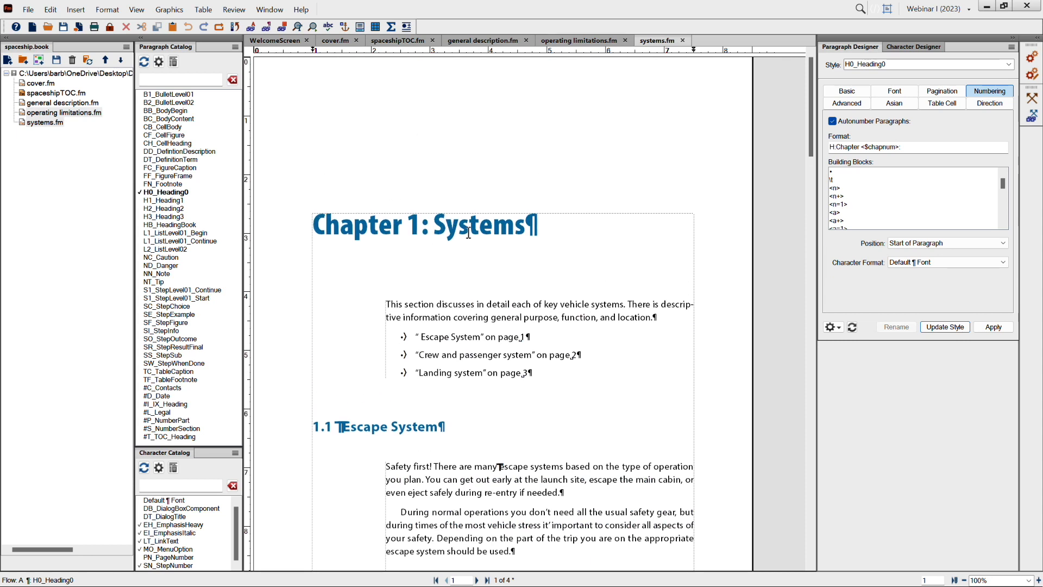
# Set chapter numbering in operating limitations.fm and systems.fm to continue from the previous chapter and page numbering to continue from the previous page in the book.
pyautogui.click(48, 114)
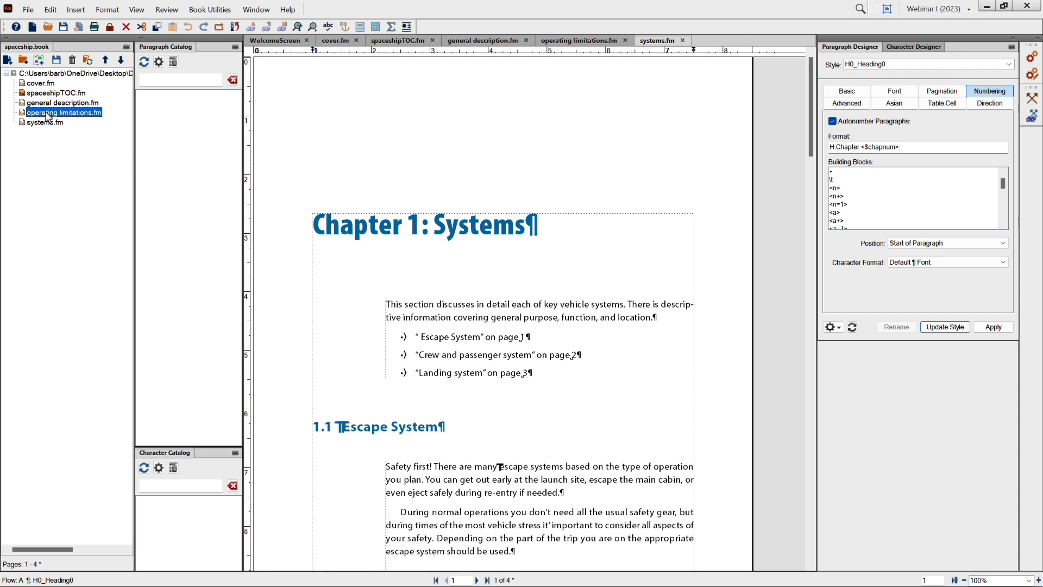
pyautogui.keyDown('shift'); pyautogui.click(46, 123); pyautogui.keyUp('shift')
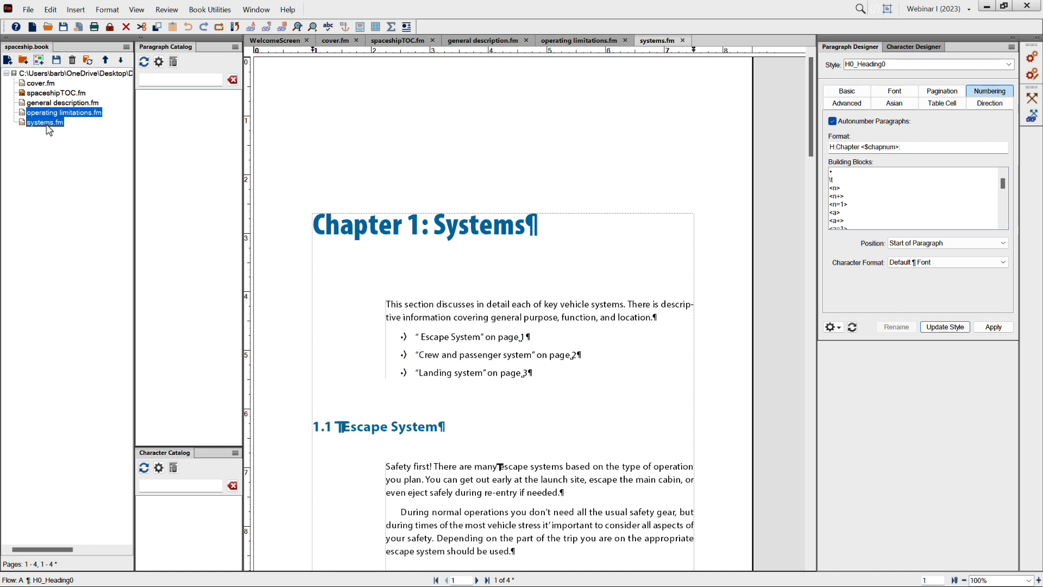
pyautogui.rightClick(50, 116)
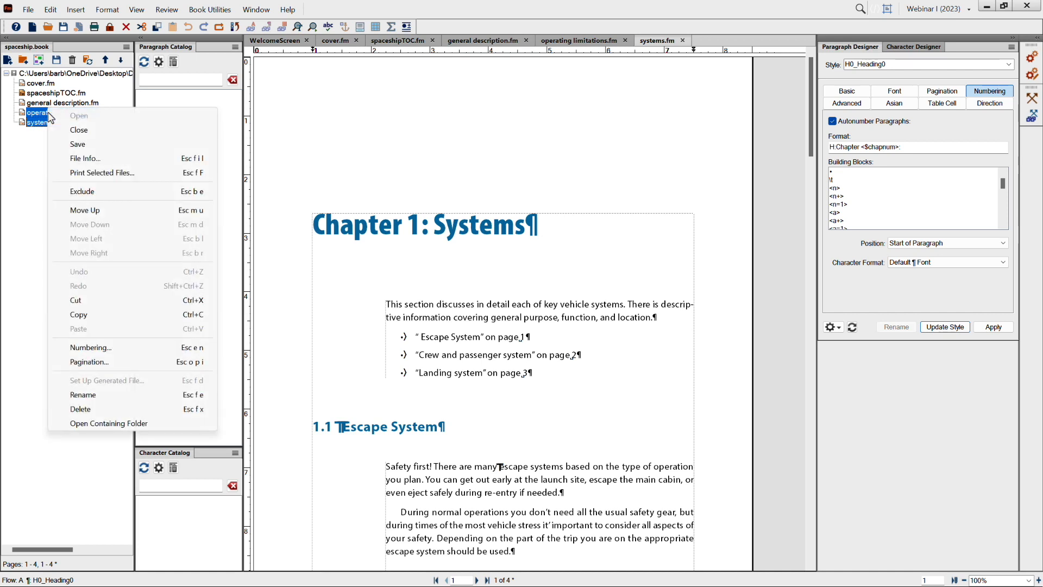
pyautogui.click(83, 348)
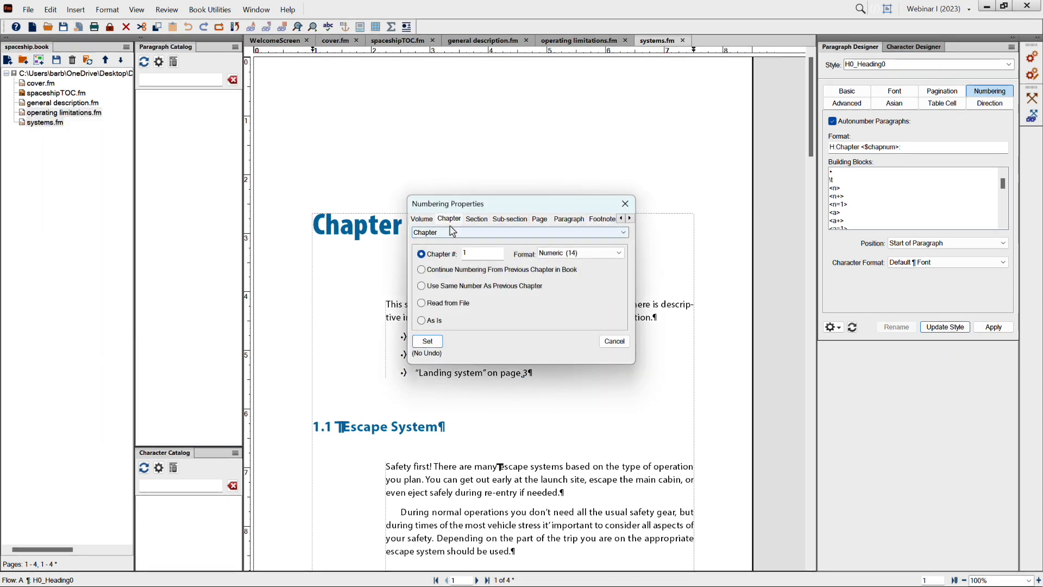
pyautogui.click(435, 270)
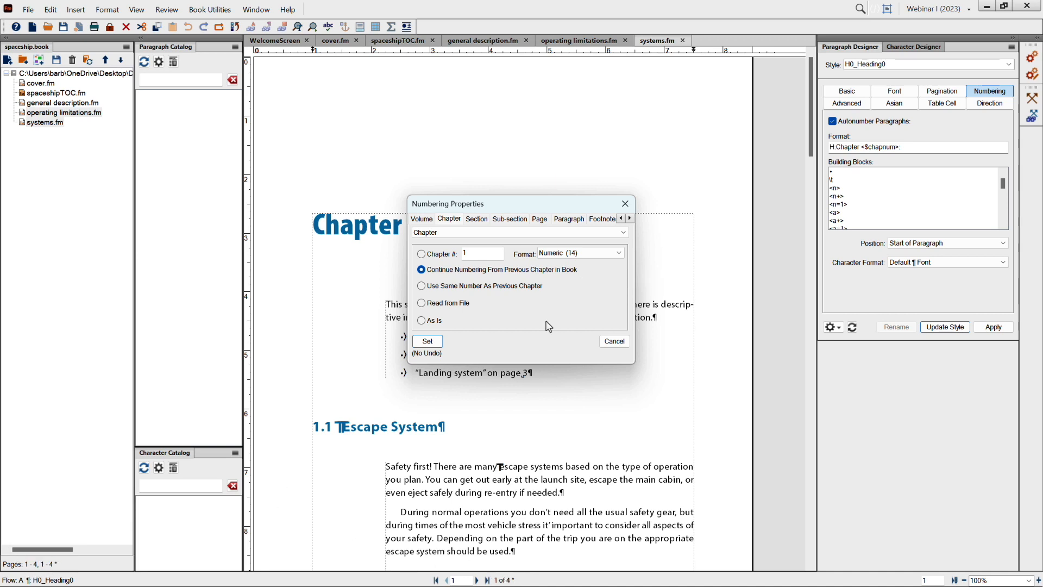
pyautogui.click(544, 221)
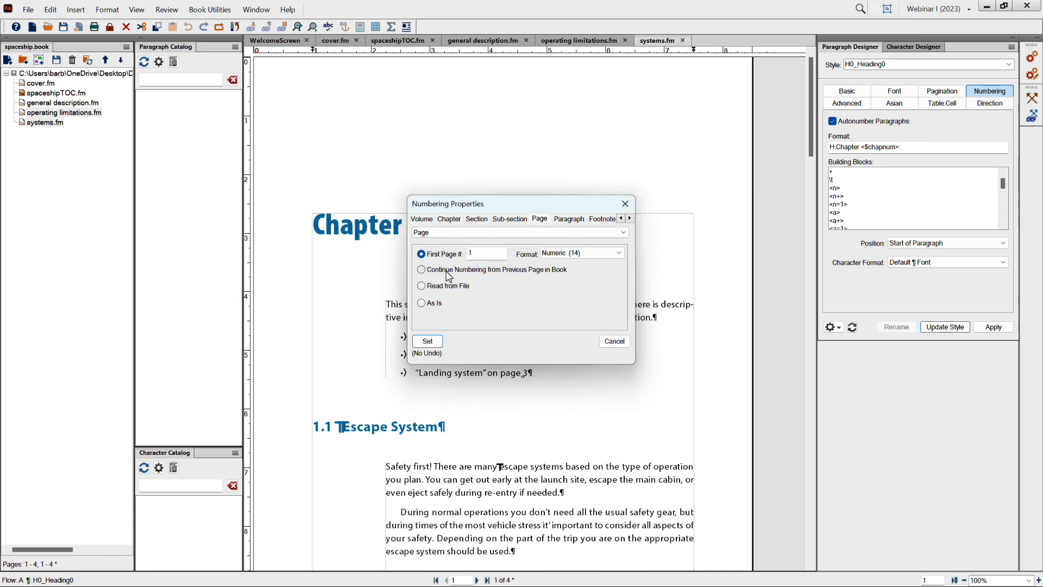
pyautogui.click(449, 274)
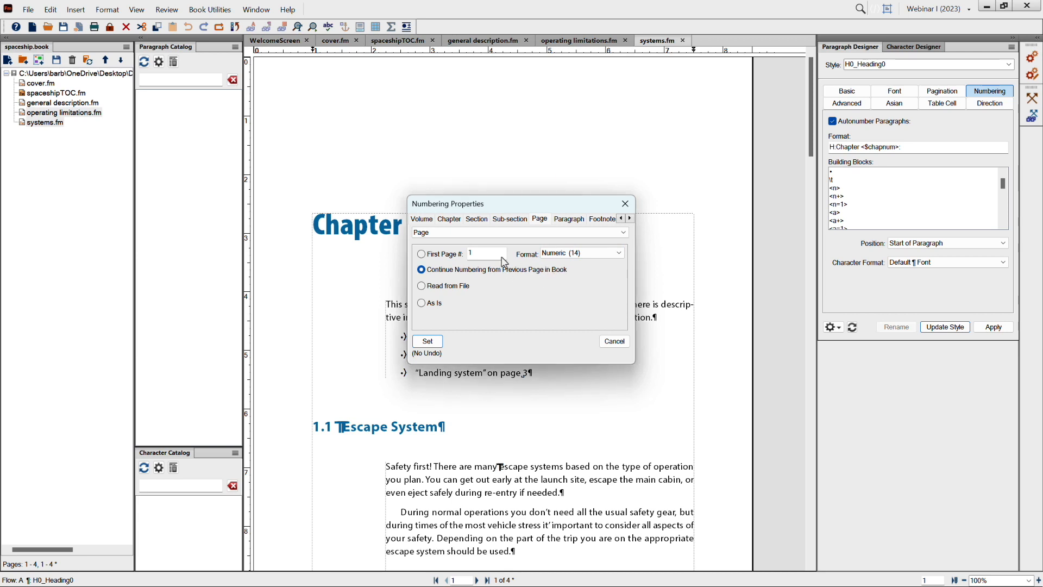
pyautogui.click(451, 220)
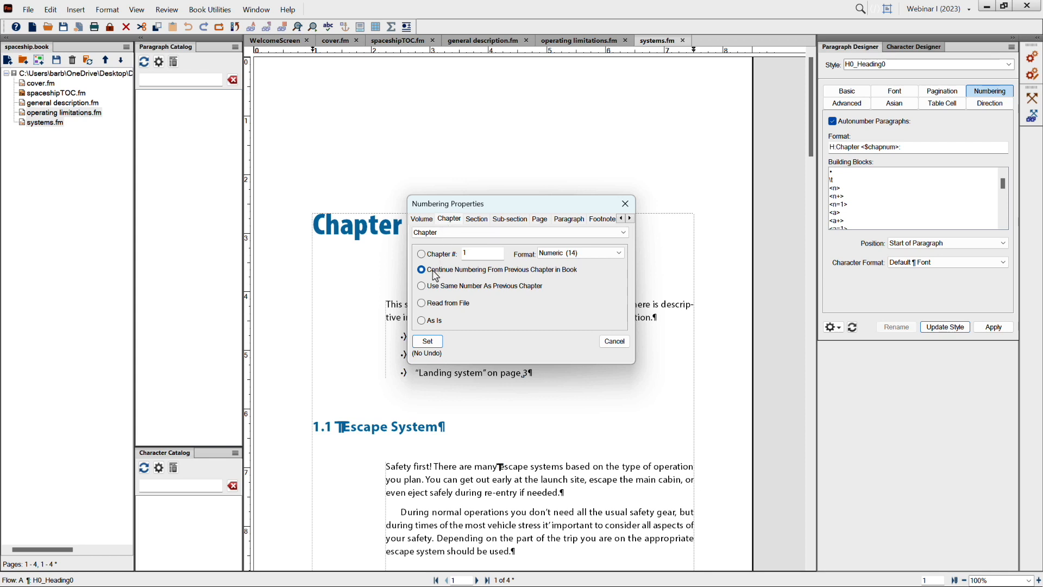
pyautogui.click(427, 342)
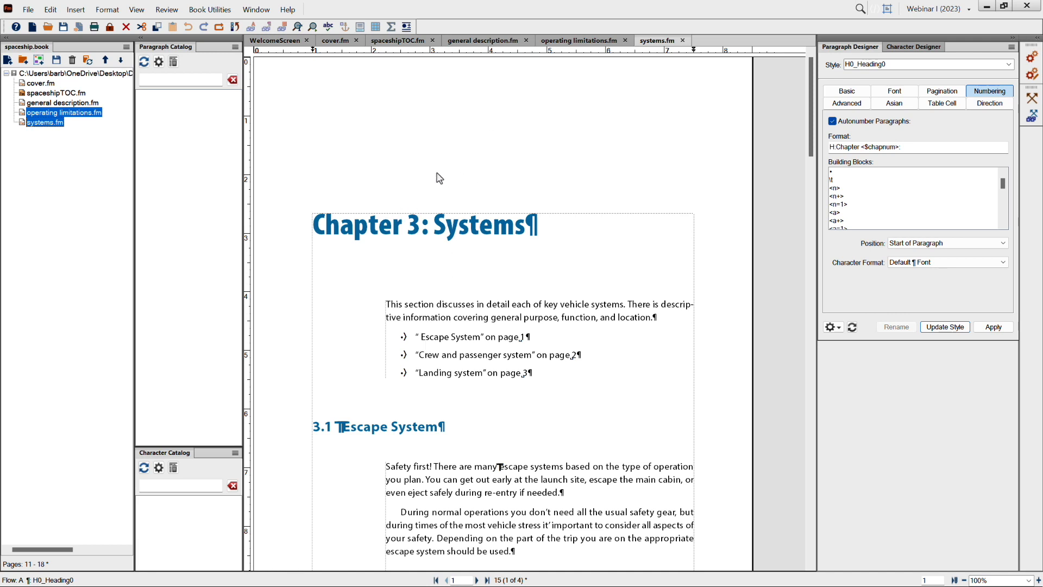
# Check the chapter, heading and page numbers in operating limitations.fm and systems.fm.
pyautogui.click(566, 44)
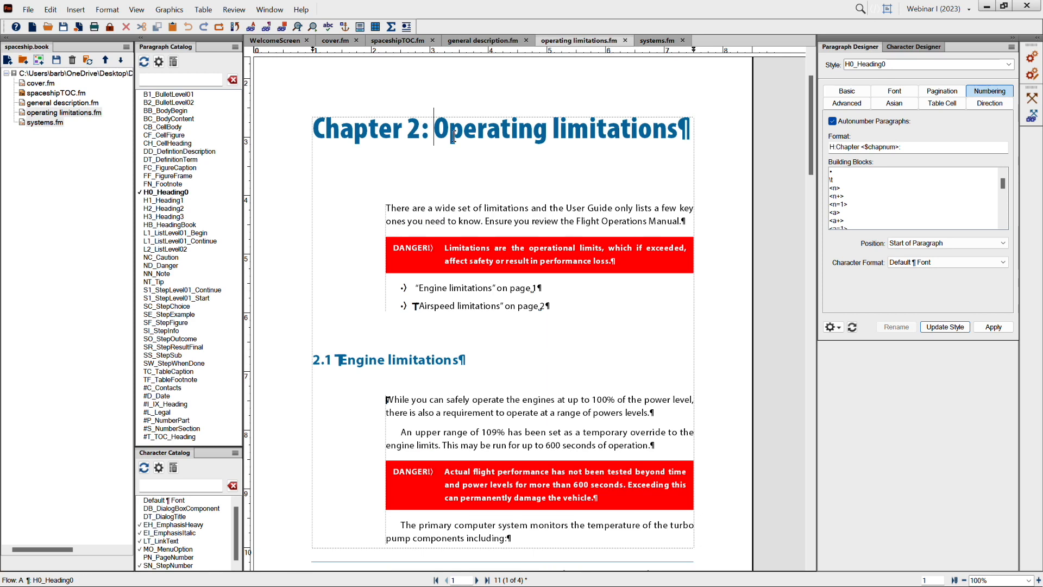
pyautogui.scroll(-5, 312, 376)
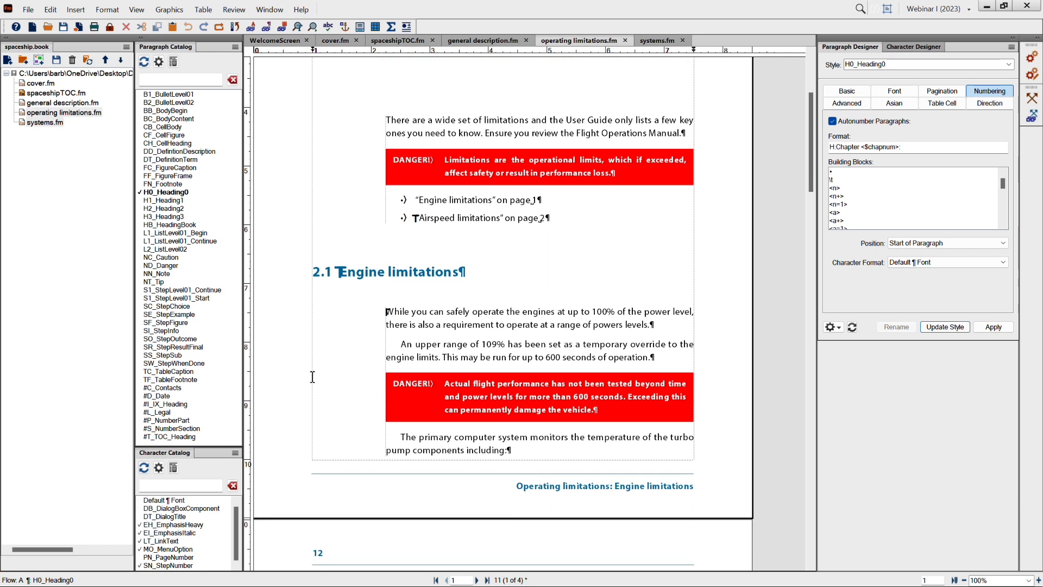
pyautogui.scroll(-2, 328, 451)
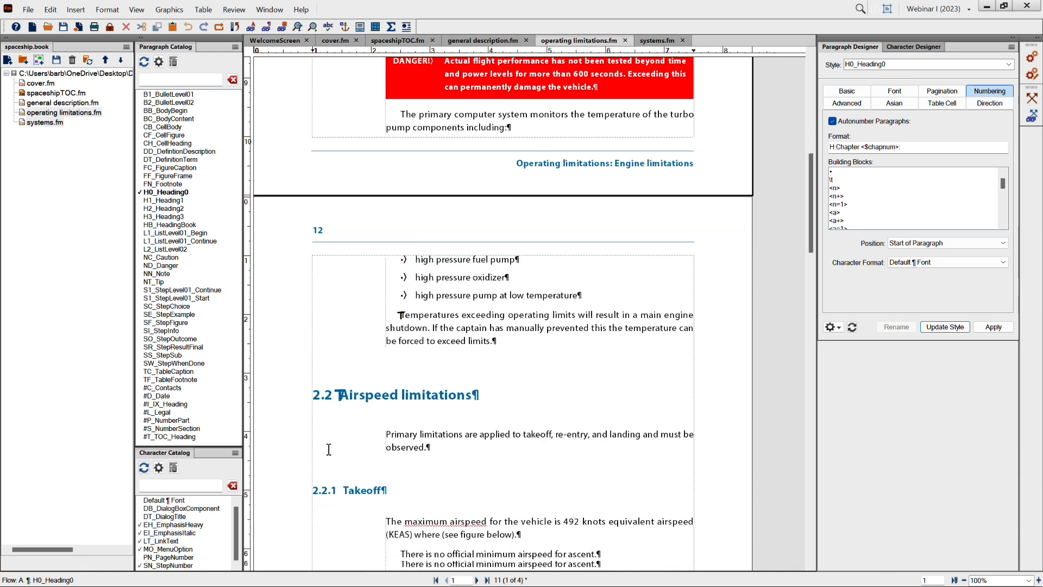
pyautogui.scroll(-1, 347, 455)
pyautogui.scroll(-1, 352, 459)
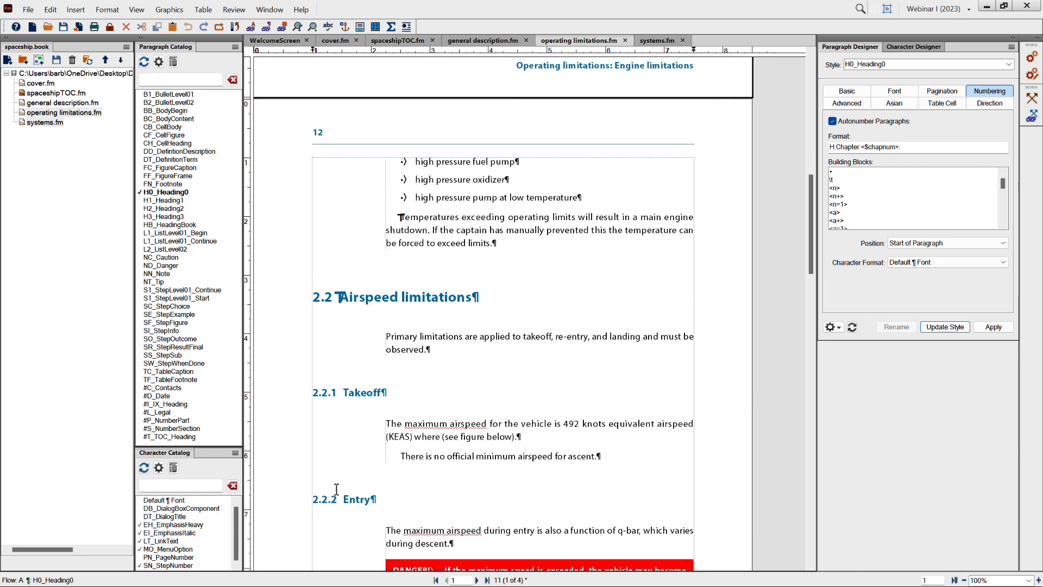
pyautogui.click(657, 41)
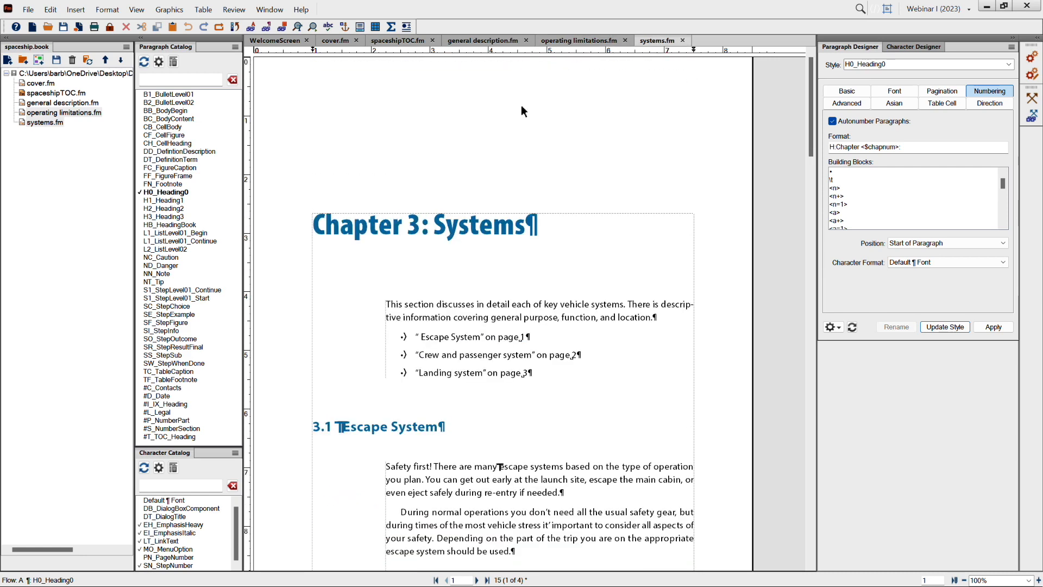
pyautogui.scroll(-1, 334, 406)
pyautogui.scroll(-2, 333, 407)
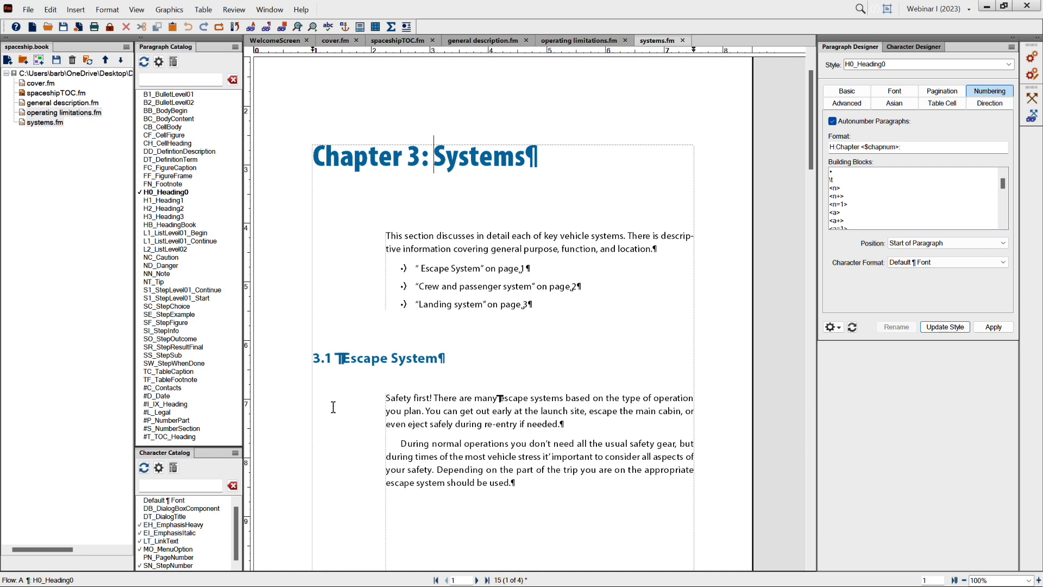
pyautogui.scroll(1, 332, 402)
pyautogui.scroll(-5, 330, 398)
pyautogui.scroll(-6, 330, 398)
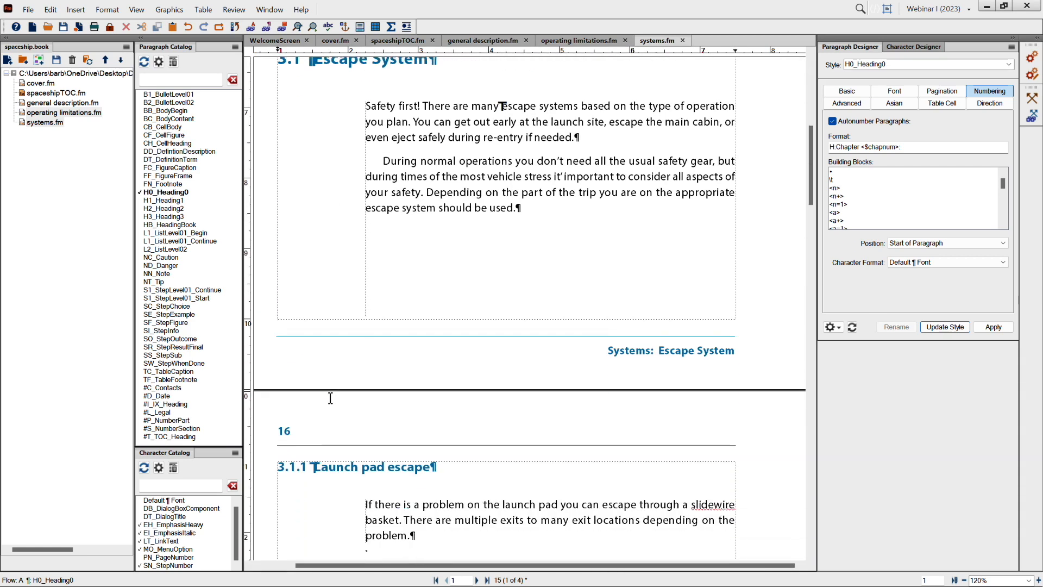
pyautogui.scroll(-2, 326, 474)
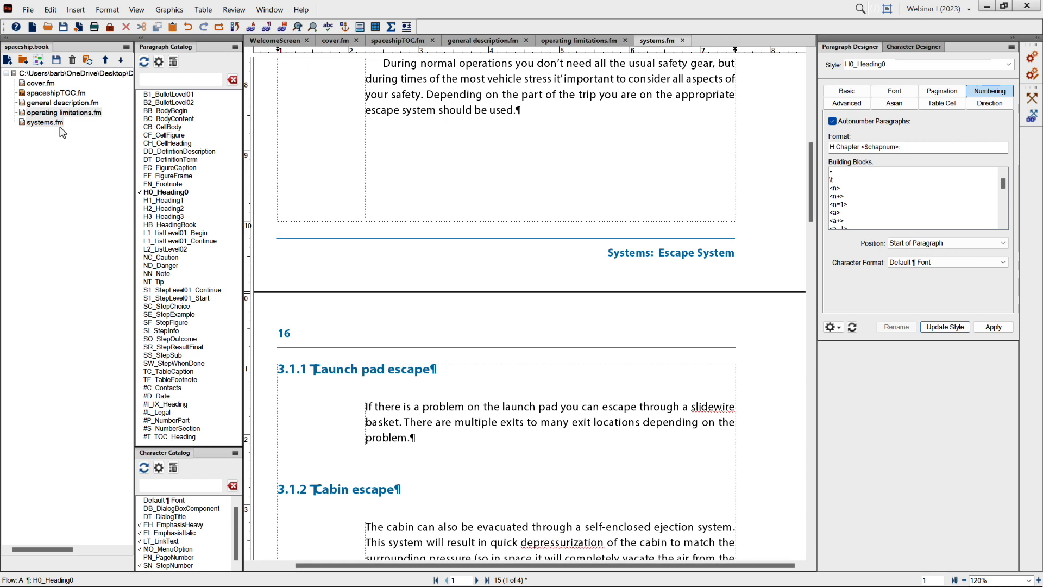
# Open spaceshipTOC.fm and update the book with numbering, cross-references and the generated table of contents.
pyautogui.doubleClick(49, 95)
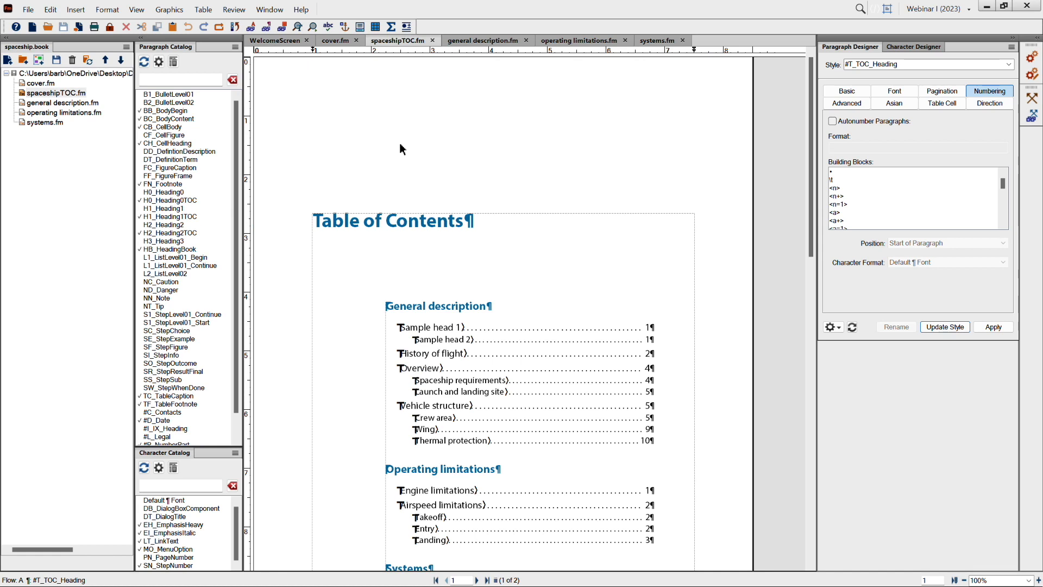
pyautogui.click(87, 60)
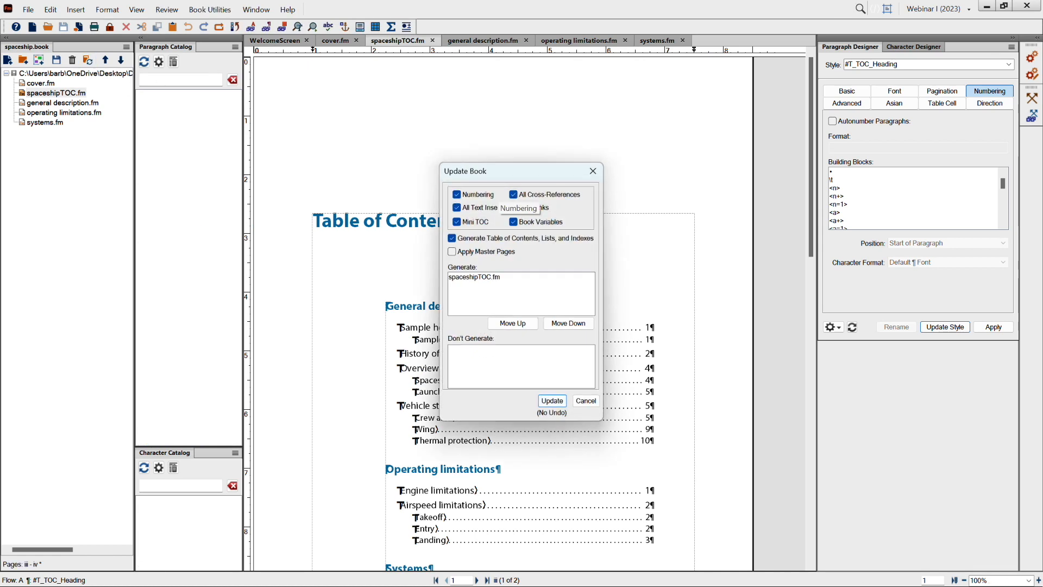
pyautogui.click(553, 401)
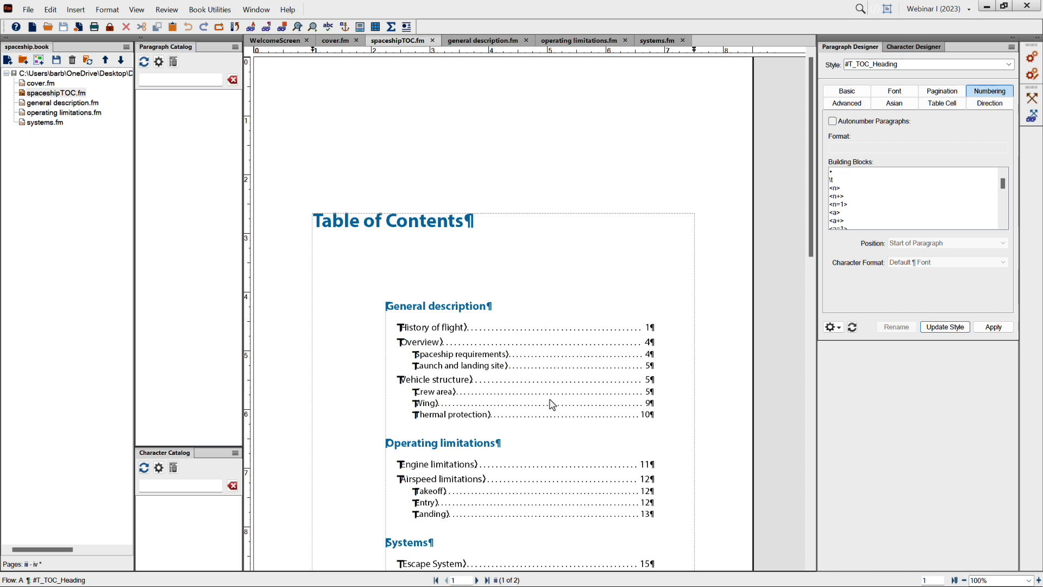
pyautogui.scroll(-5, 551, 404)
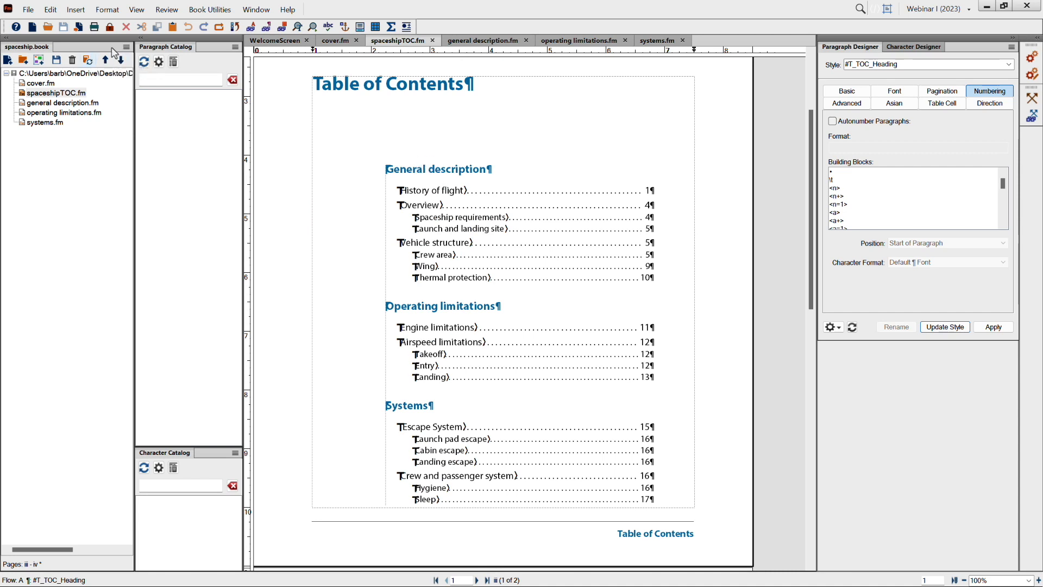
# Switch spaceshipTOC.fm to its reference pages and go to the TOC page with the entry definitions.
pyautogui.click(138, 11)
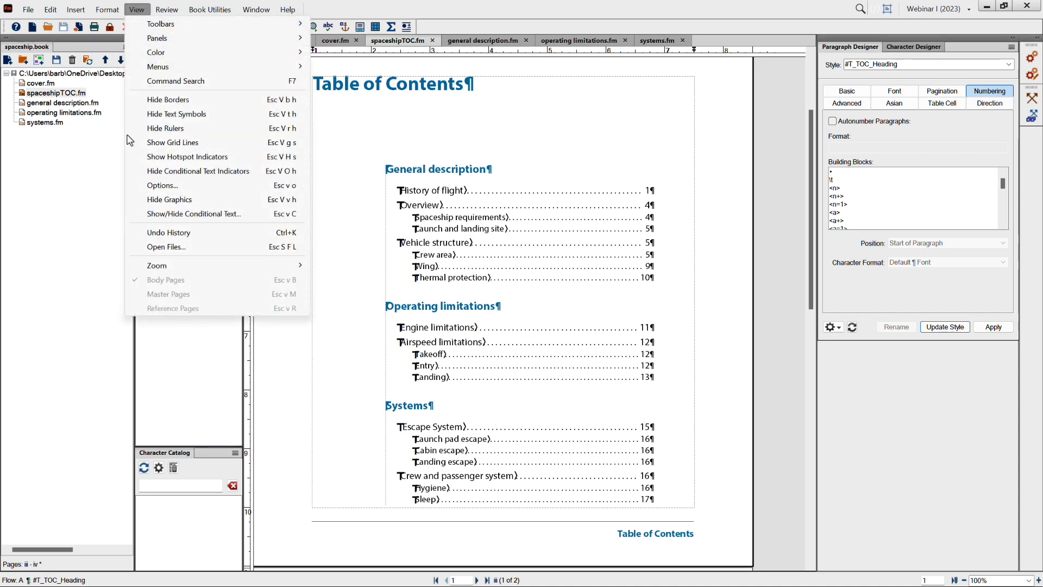
pyautogui.click(416, 186)
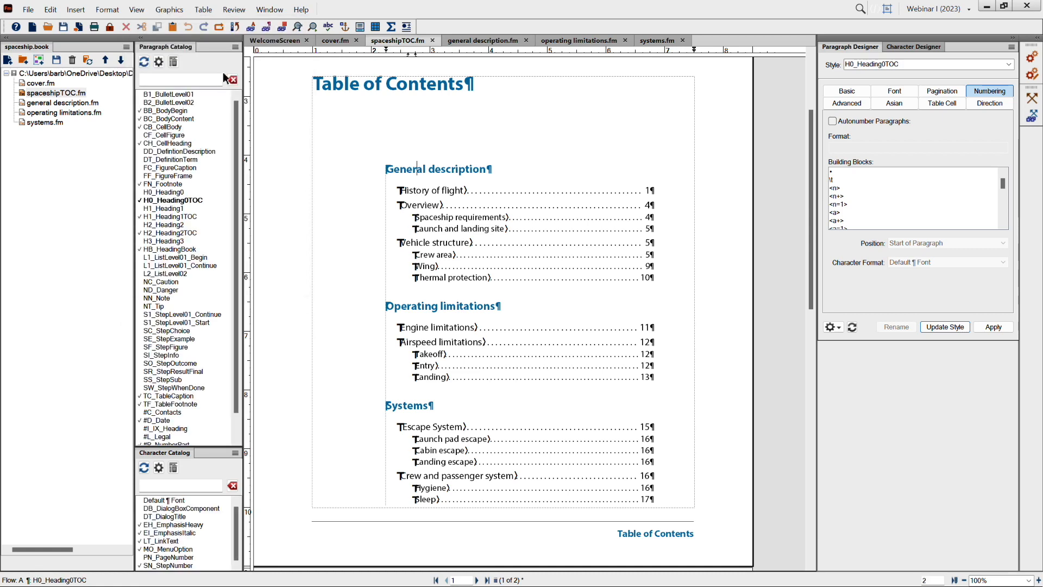
pyautogui.click(132, 7)
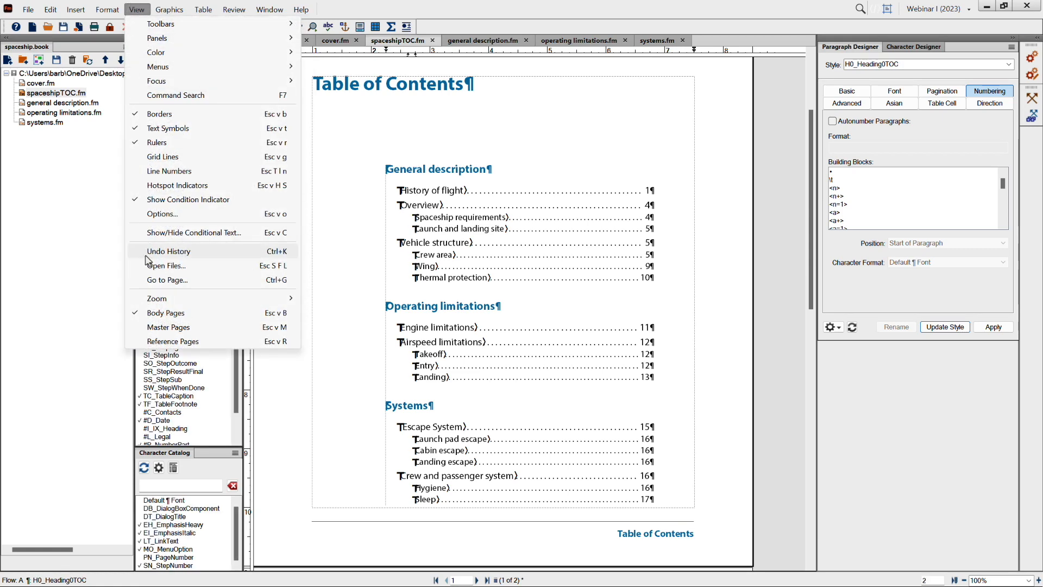
pyautogui.click(154, 344)
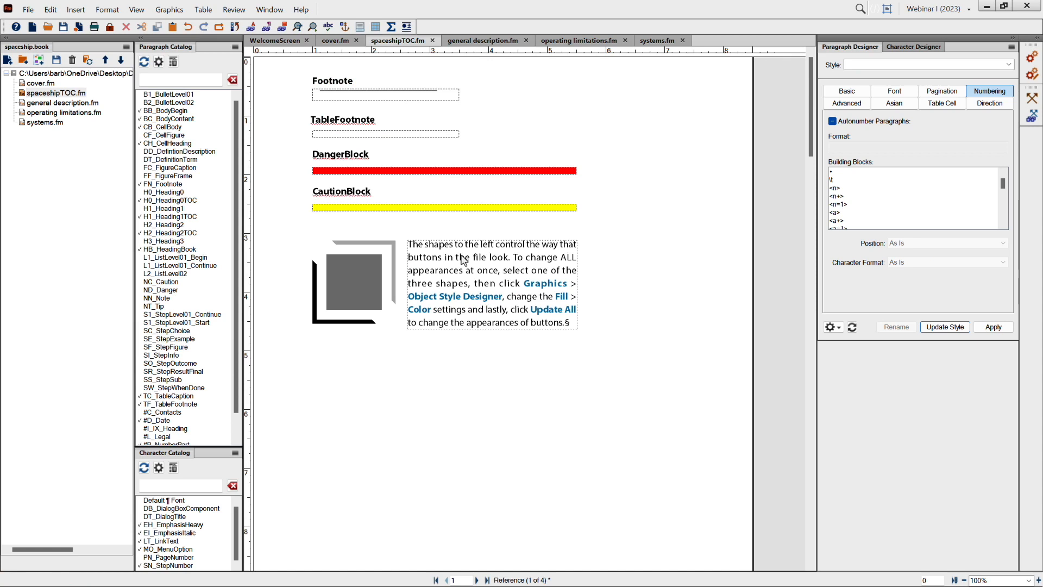
pyautogui.scroll(-8, 461, 254)
pyautogui.scroll(-12, 461, 254)
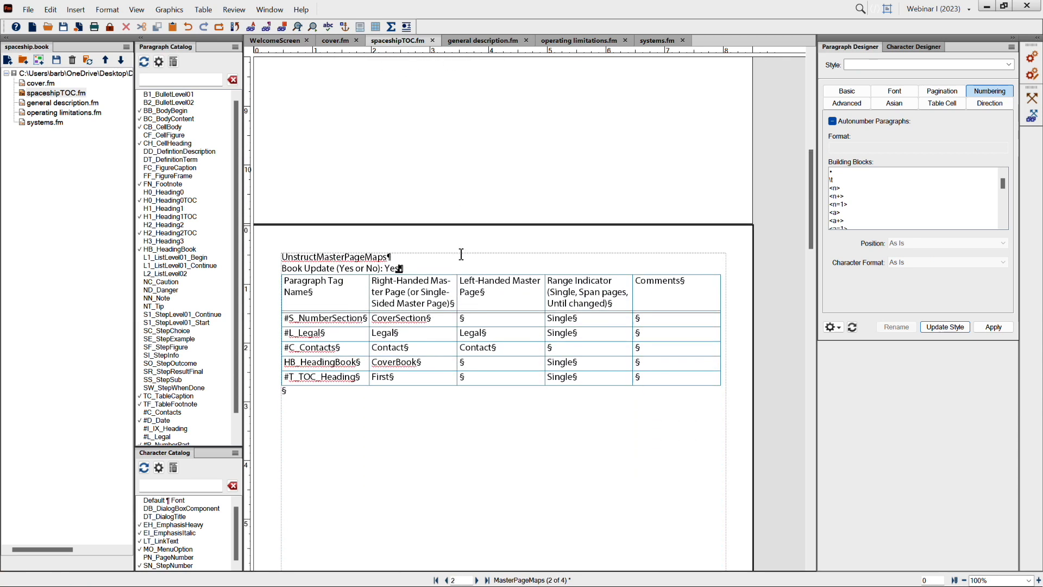
pyautogui.scroll(-10, 461, 254)
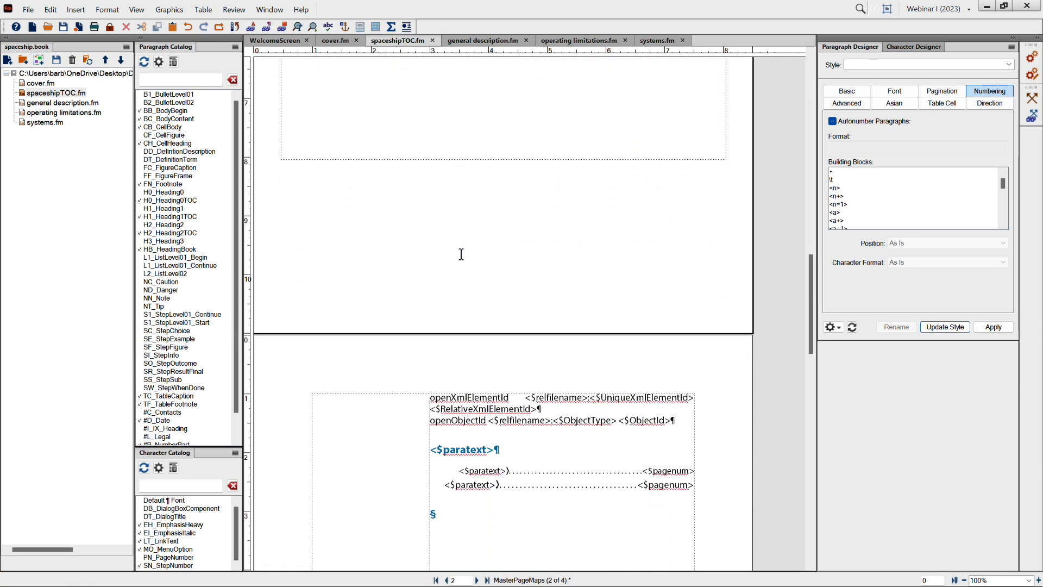
# Insert "Chapter <$chapnum>: " before <$paratext> in the H0_Heading0TOC line of the TOC reference page.
pyautogui.click(432, 281)
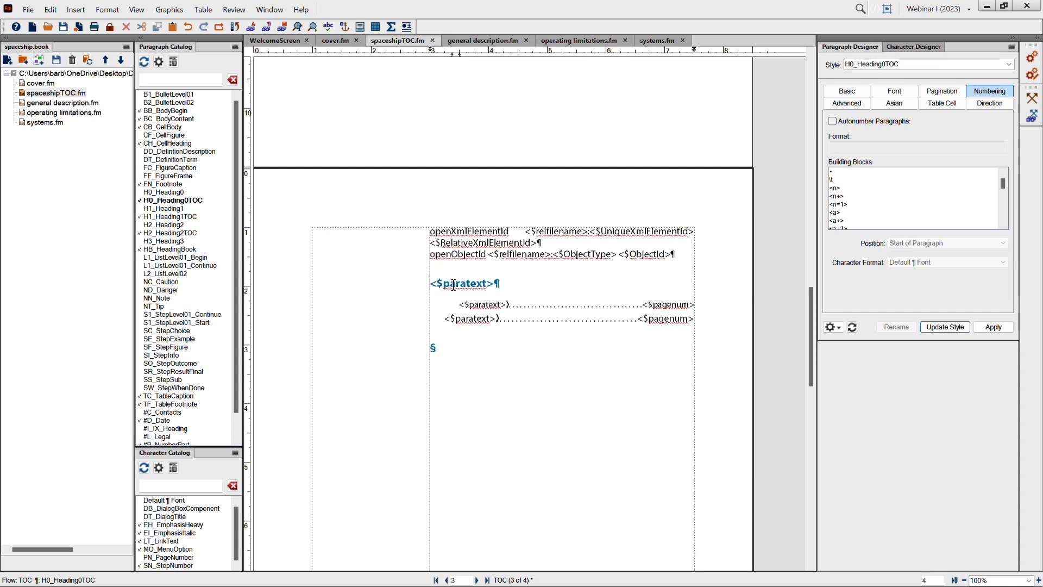
pyautogui.write('Chapte')
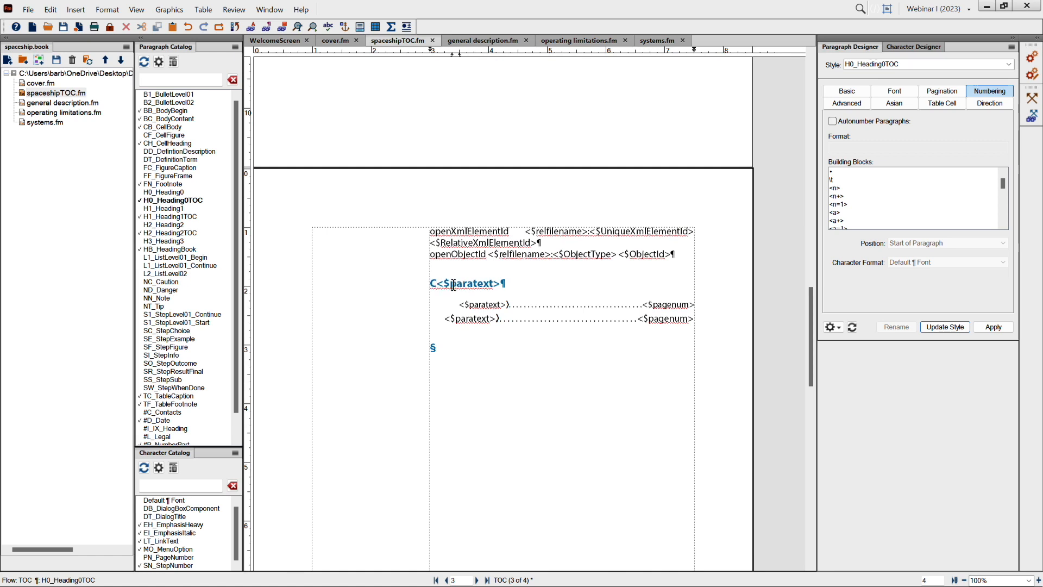
pyautogui.write('r ')
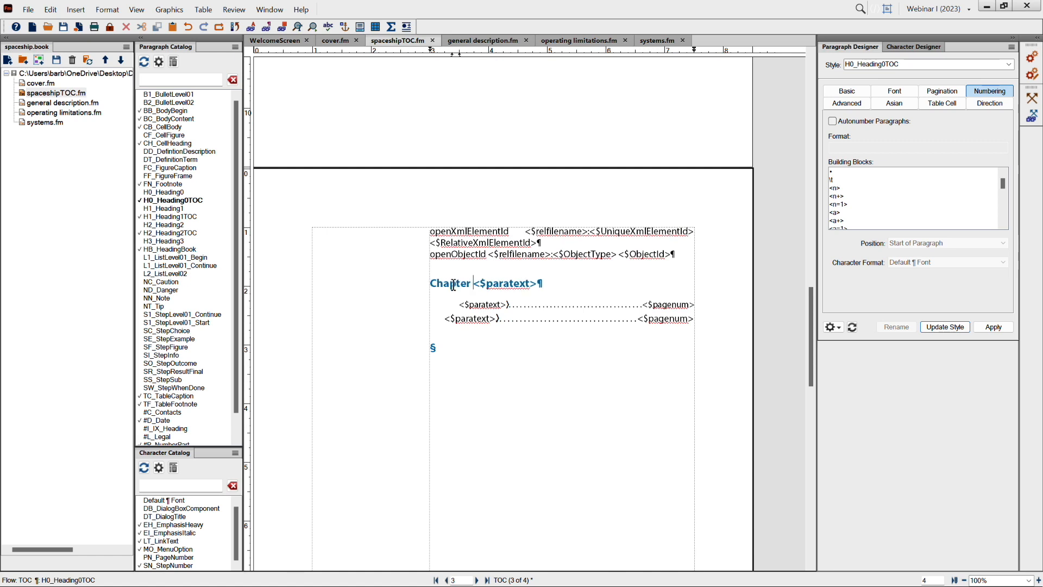
pyautogui.write('<')
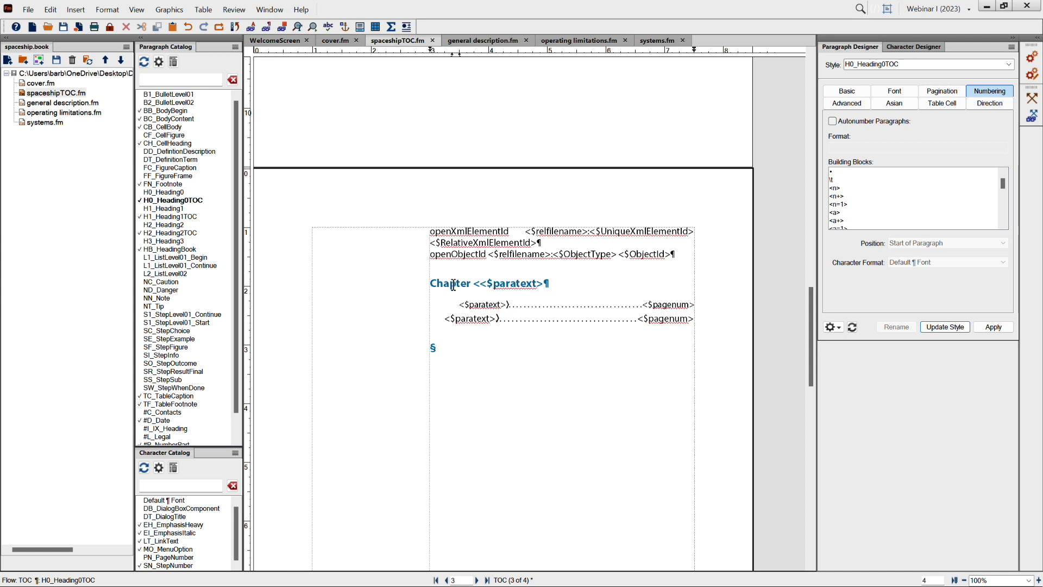
pyautogui.write('$cha')
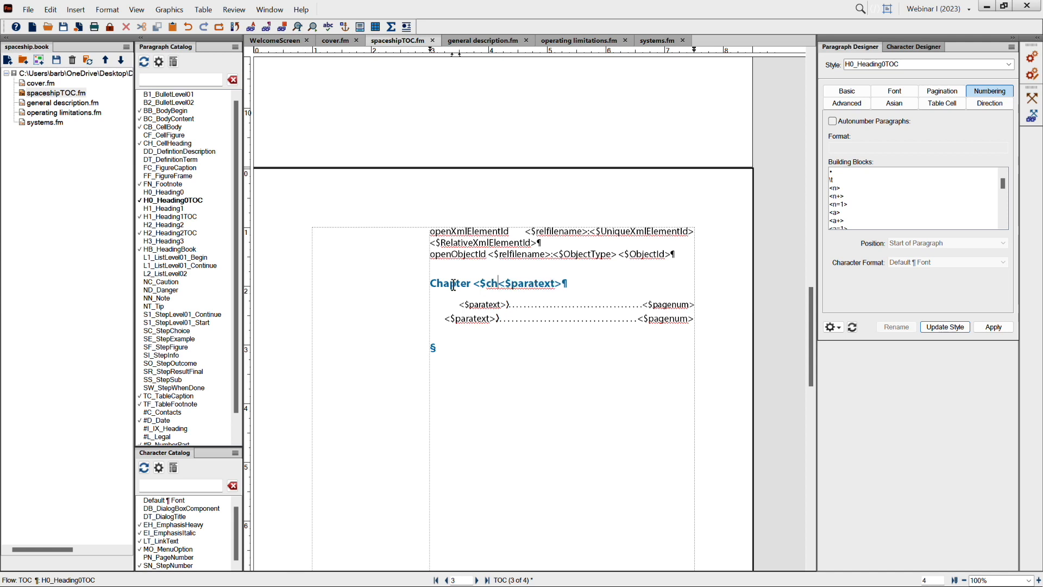
pyautogui.write('p')
pyautogui.write('num')
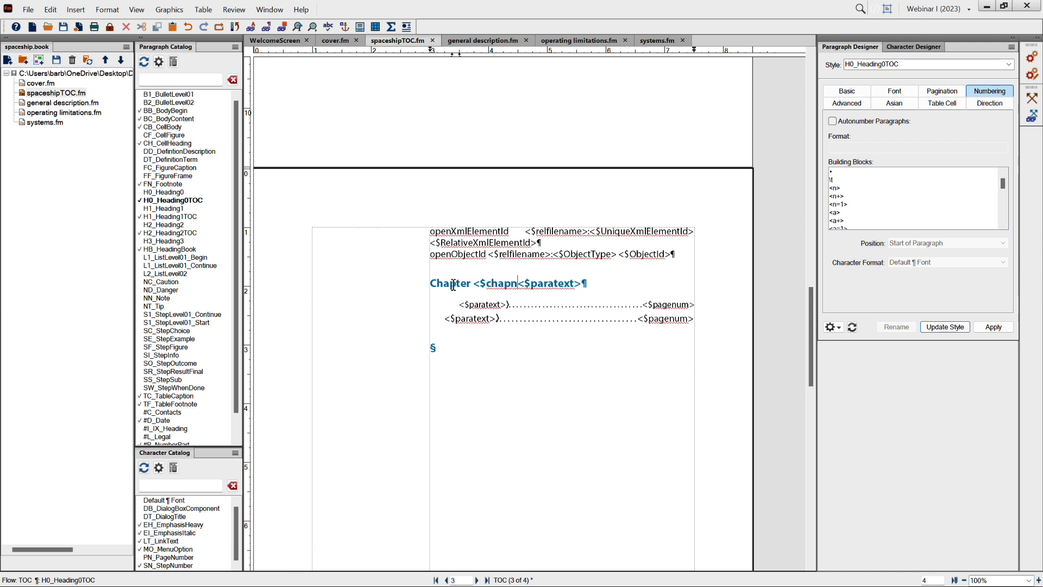
pyautogui.write('>')
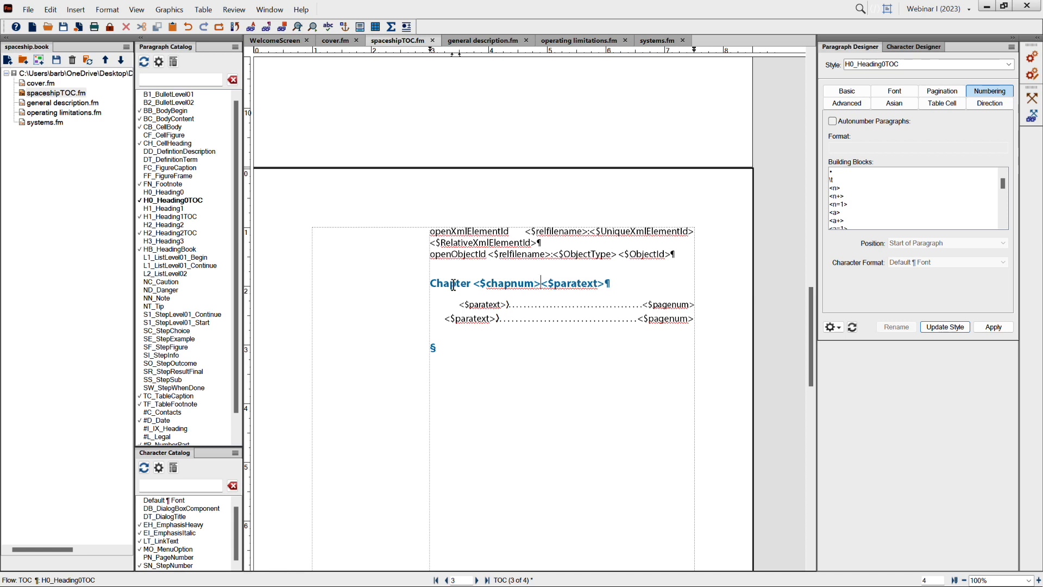
pyautogui.write(':')
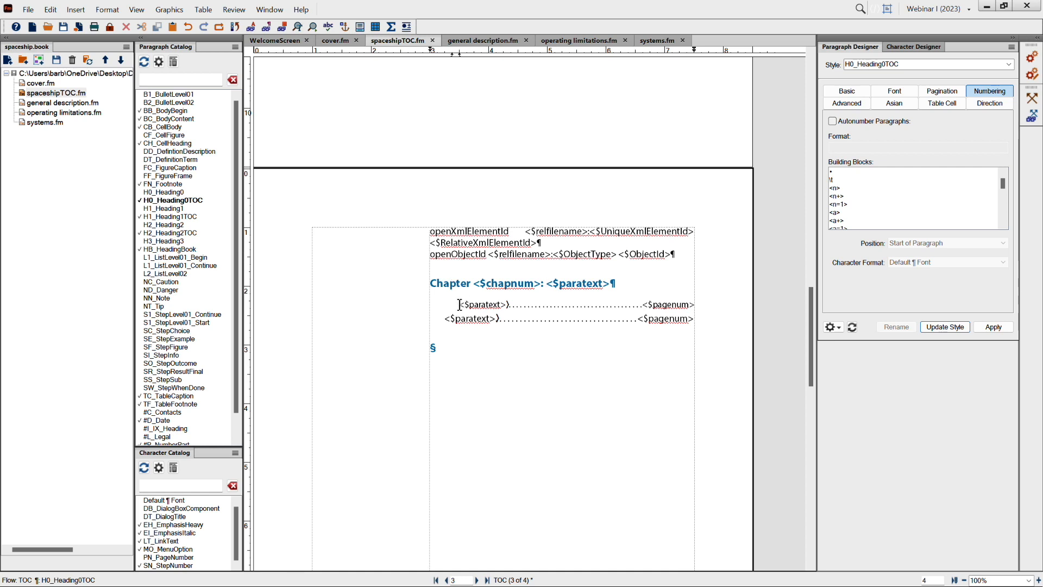
# Insert "<$paranum> " before <$paratext> in the H2_Heading2TOC and H1_Heading1TOC lines of the TOC reference page.
pyautogui.click(459, 304)
pyautogui.write('<')
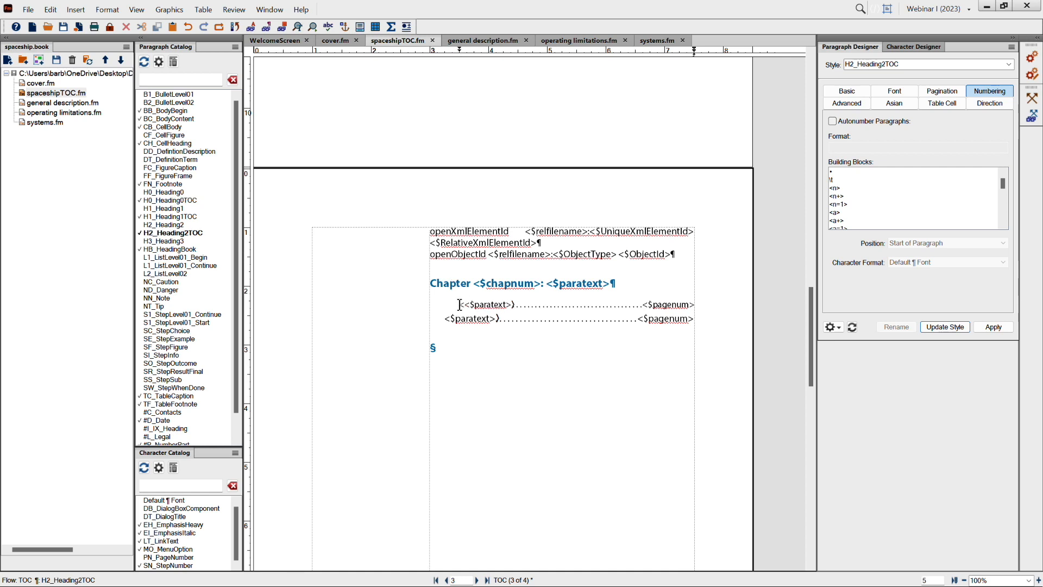
pyautogui.write('$paranum>')
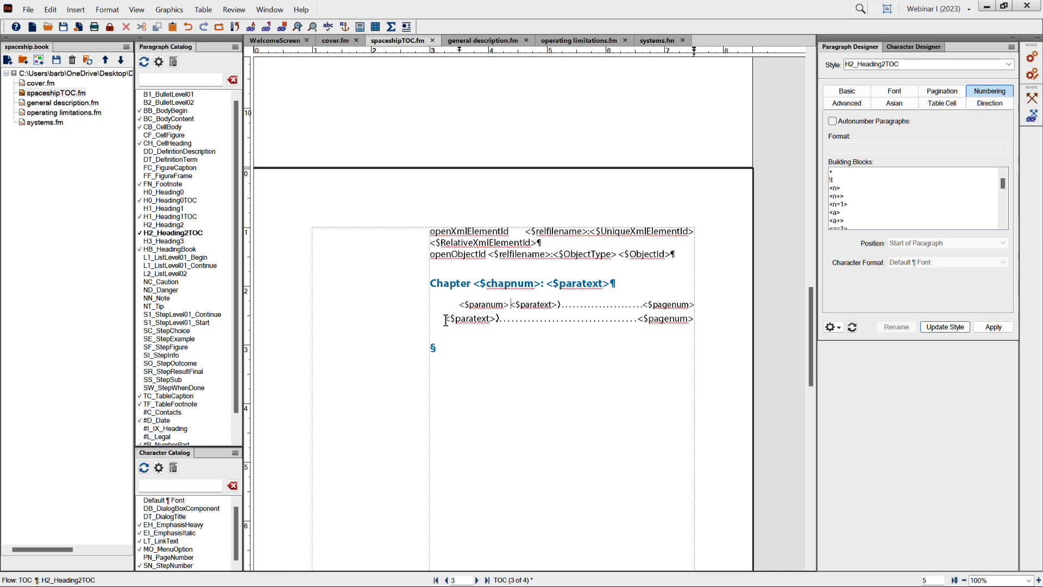
pyautogui.click(443, 316)
pyautogui.write('<')
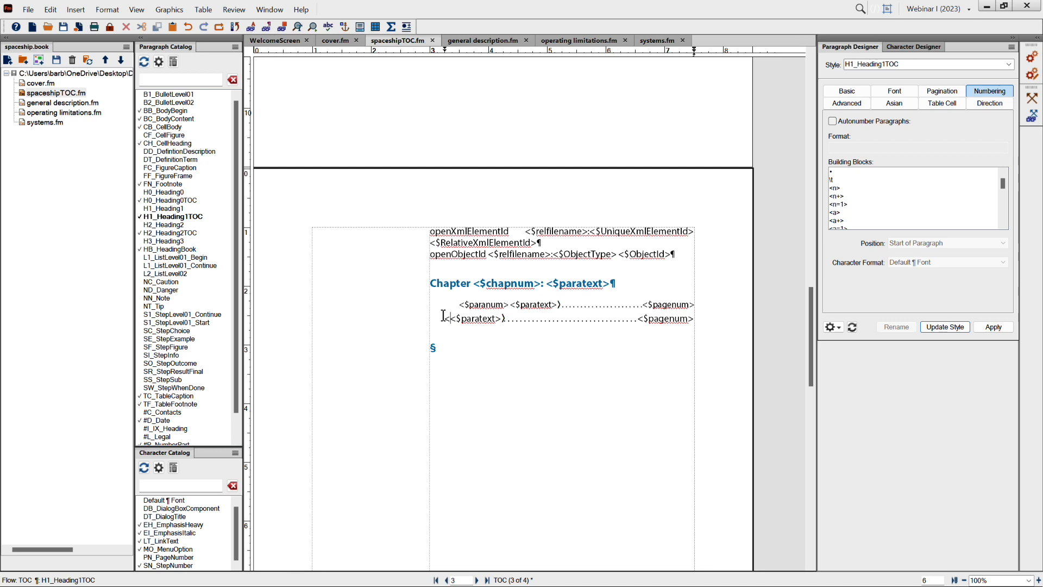
pyautogui.write('$paranu')
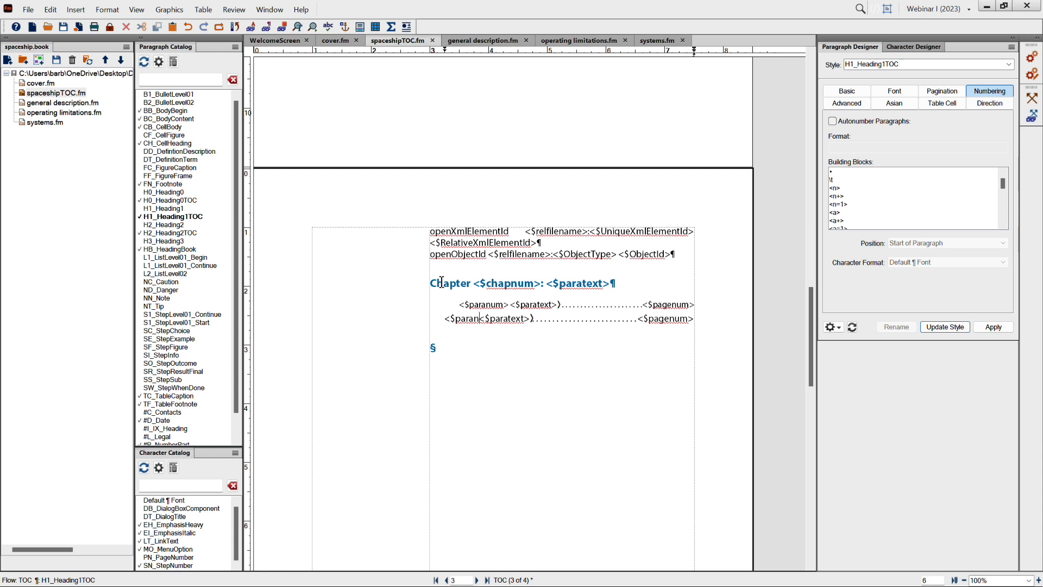
pyautogui.write('m>')
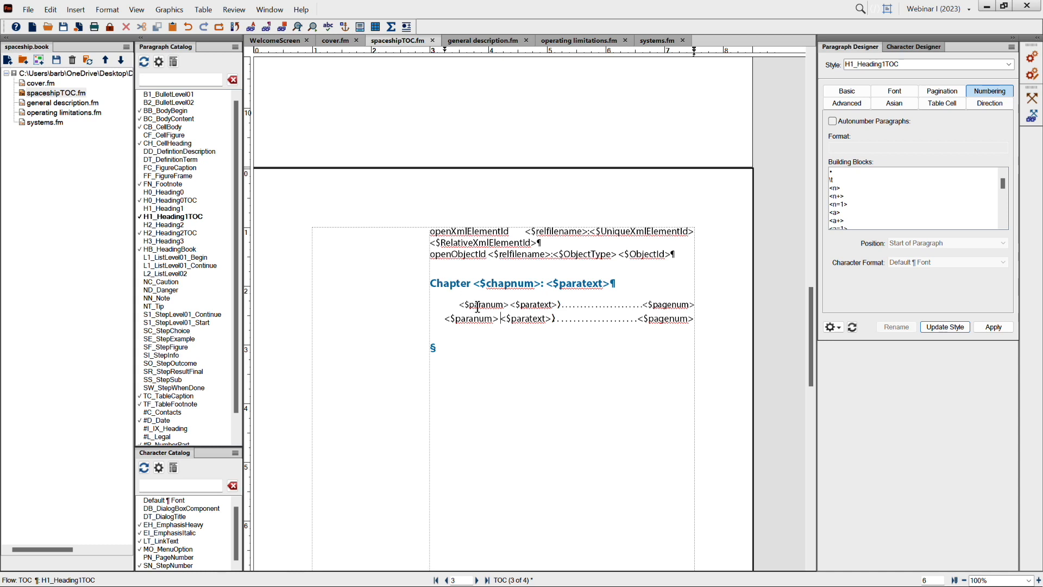
pyautogui.click(498, 284)
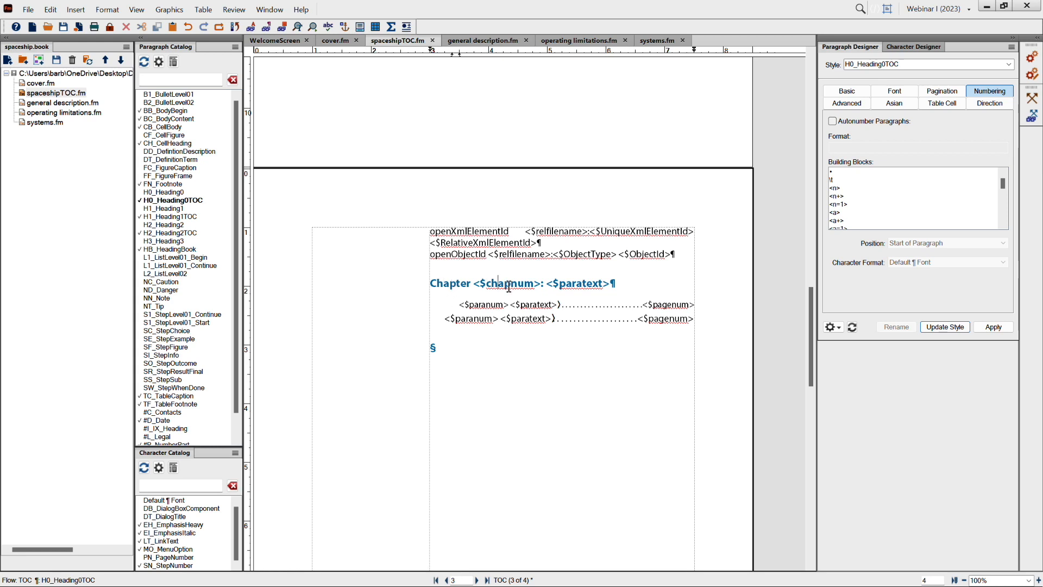
pyautogui.click(492, 307)
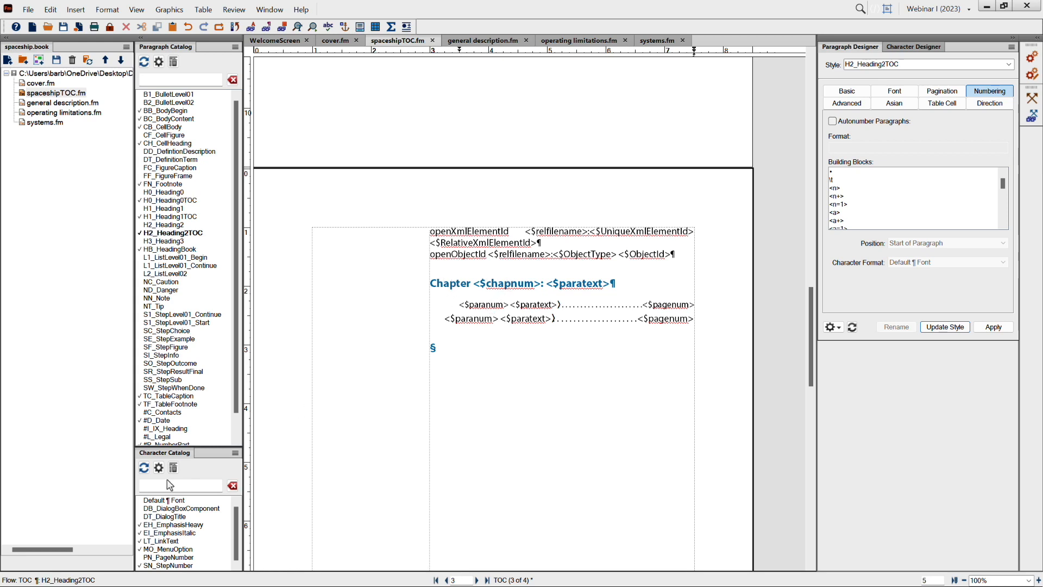
pyautogui.click(482, 318)
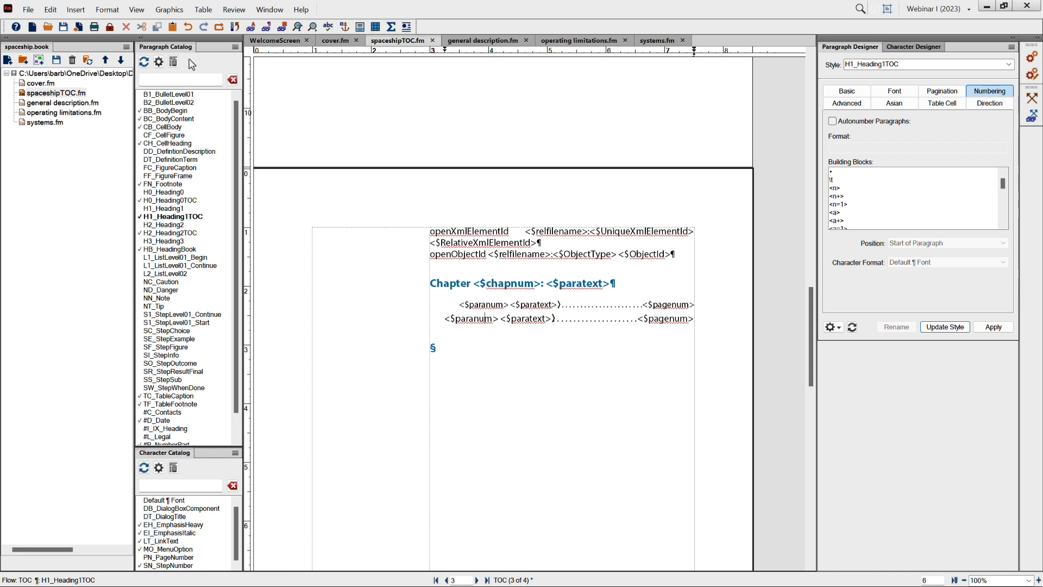
# Return spaceshipTOC.fm to its body pages and update the book to regenerate the table of contents.
pyautogui.click(133, 10)
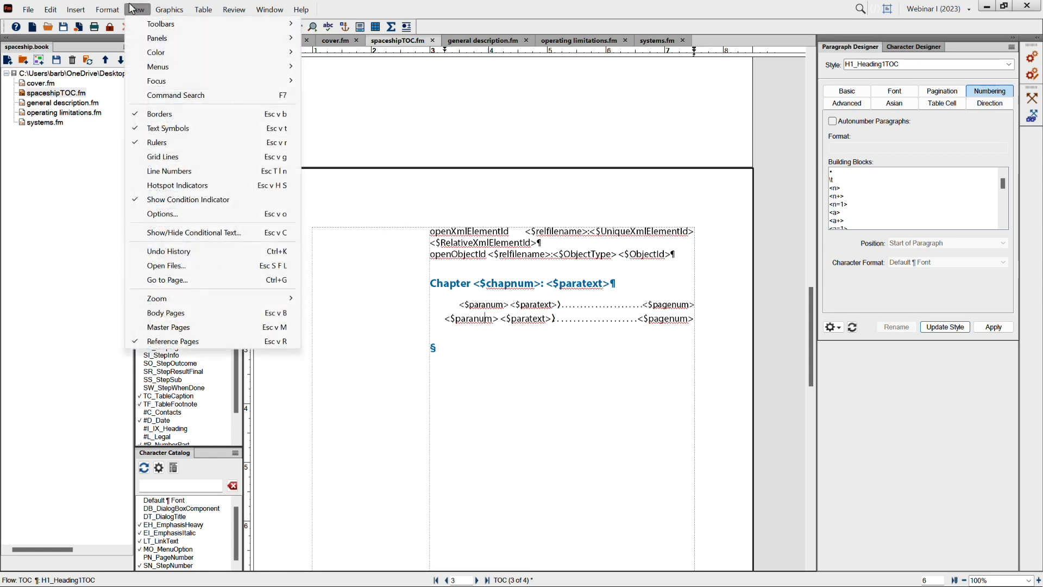
pyautogui.click(168, 312)
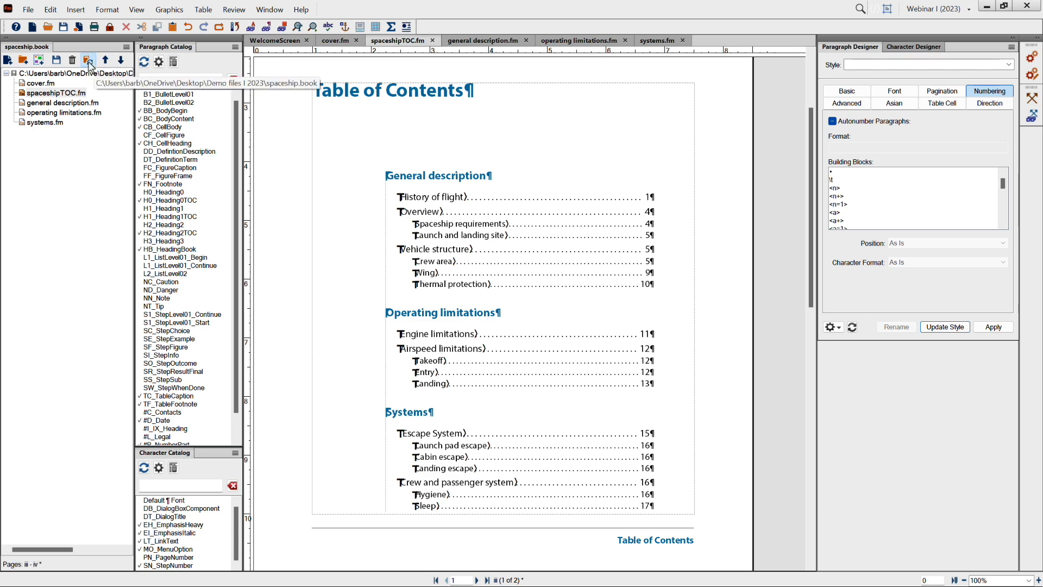
pyautogui.click(88, 62)
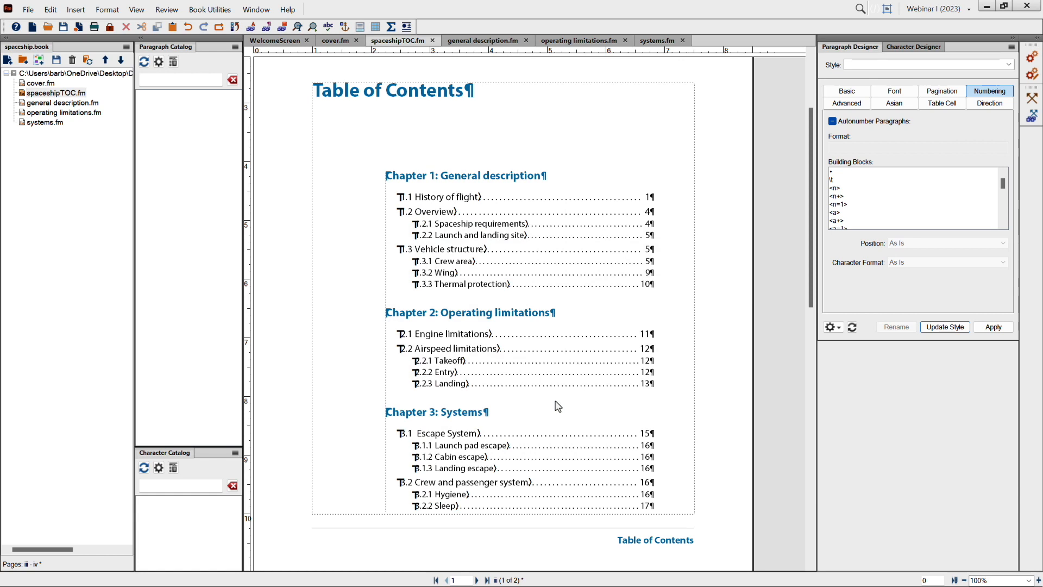
# Hide the text symbols in spaceshipTOC.fm.
pyautogui.click(280, 177)
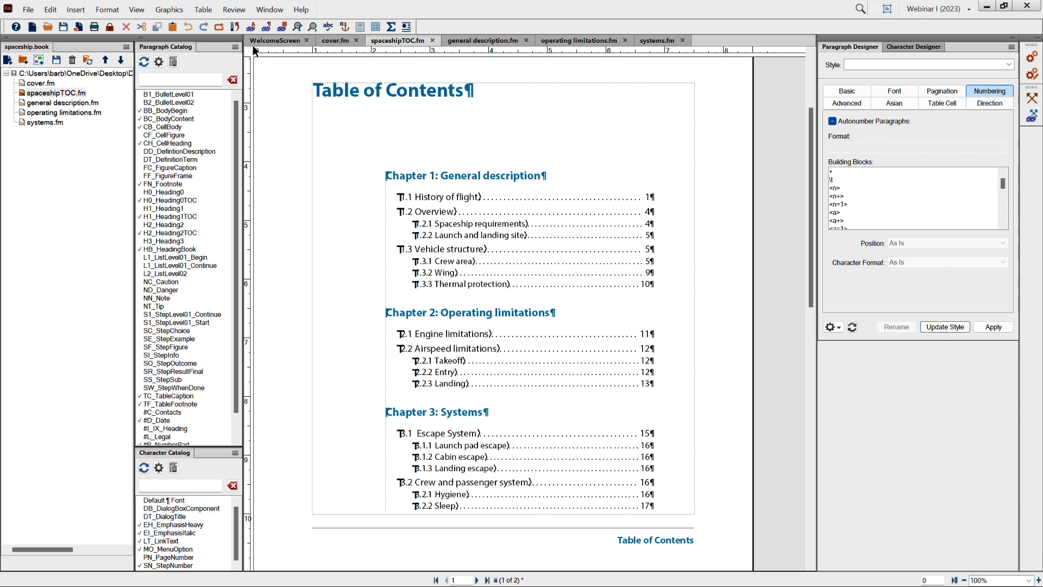
pyautogui.click(137, 10)
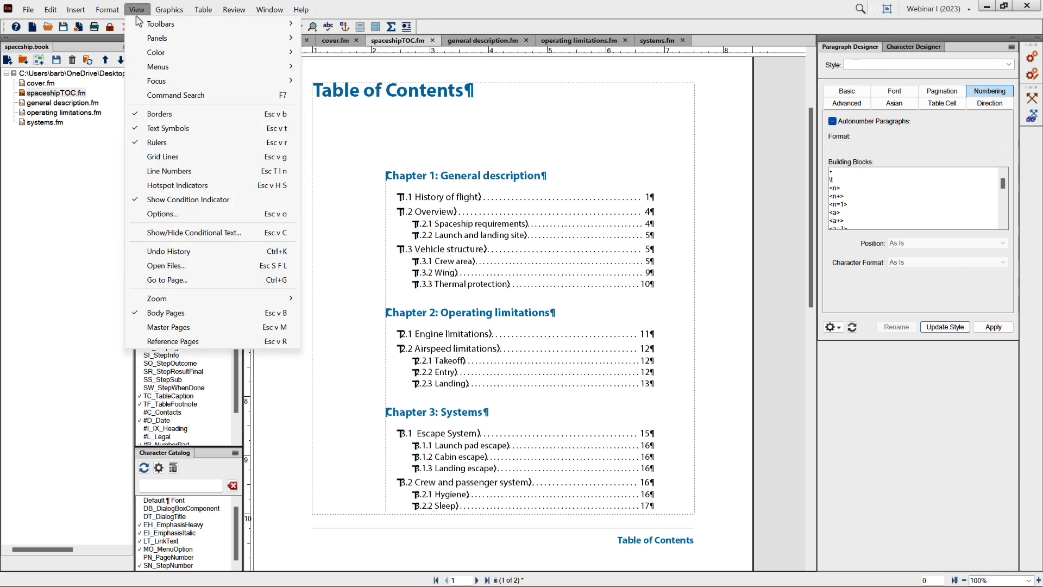
pyautogui.click(154, 129)
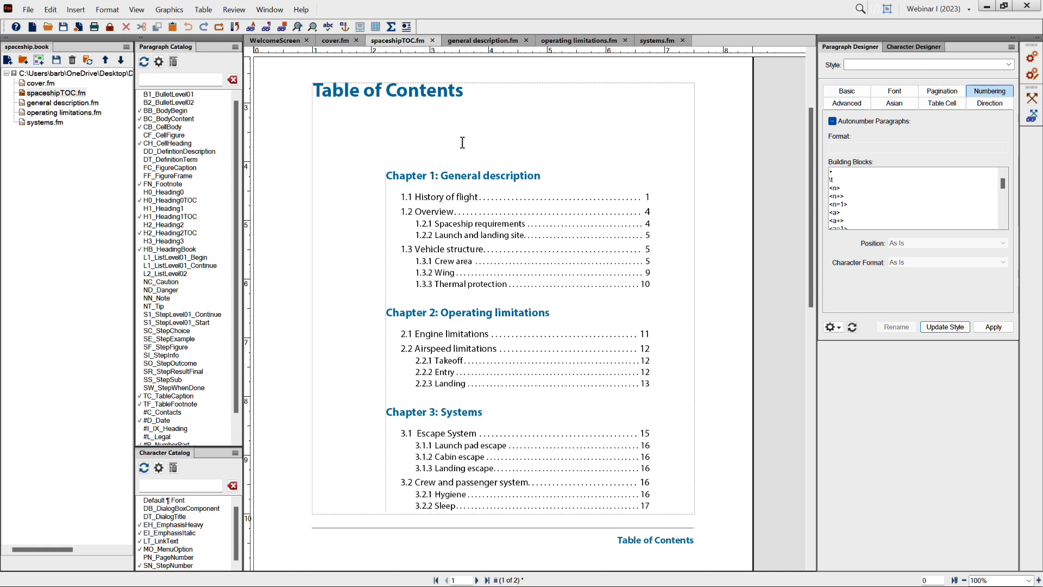
# View the first page of general description.fm and switch to the Technical Document Numbering slide.
pyautogui.click(478, 44)
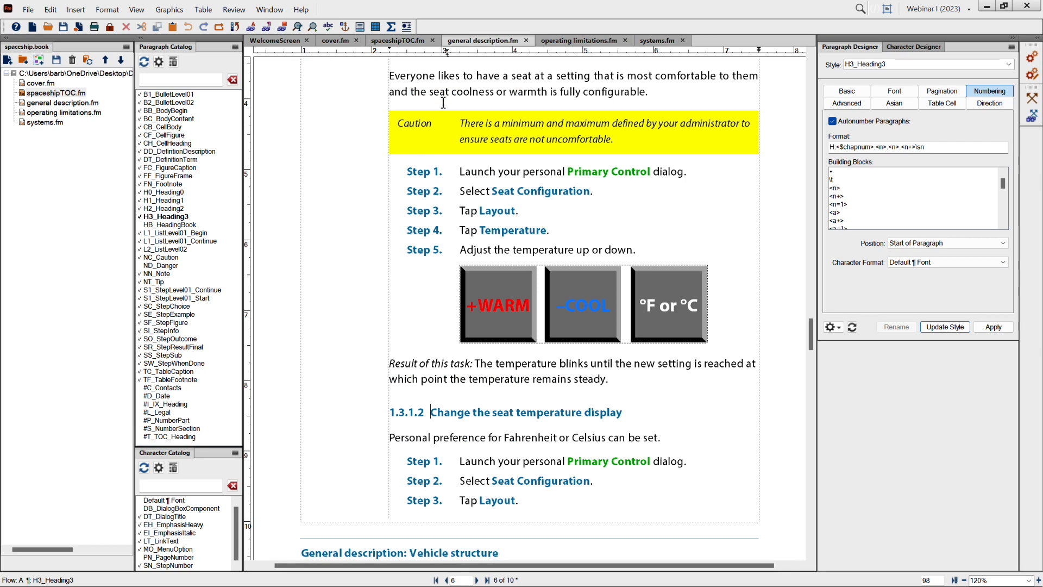
pyautogui.click(436, 580)
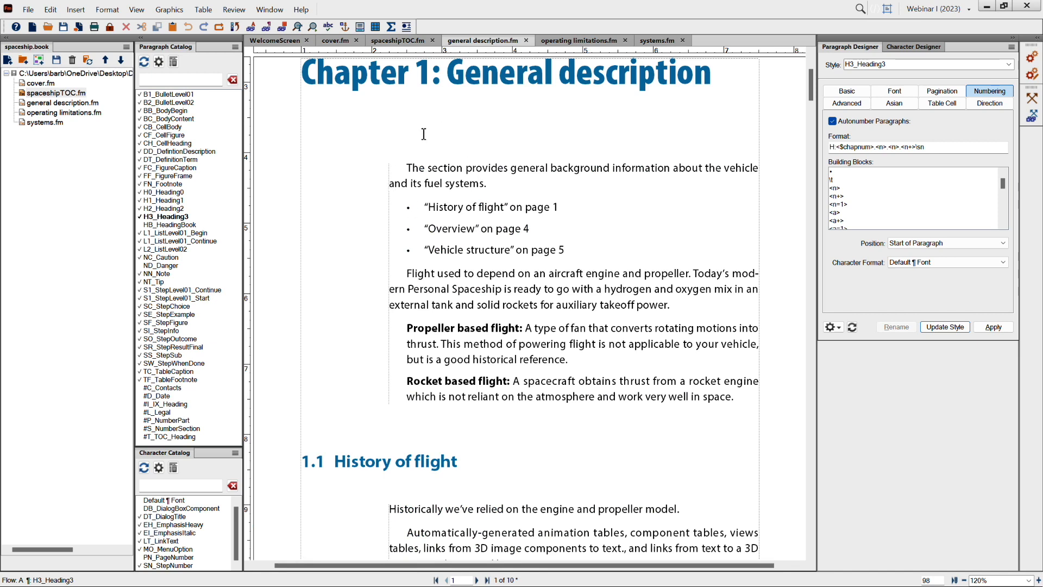
pyautogui.hotkey('alt', 'Tab')
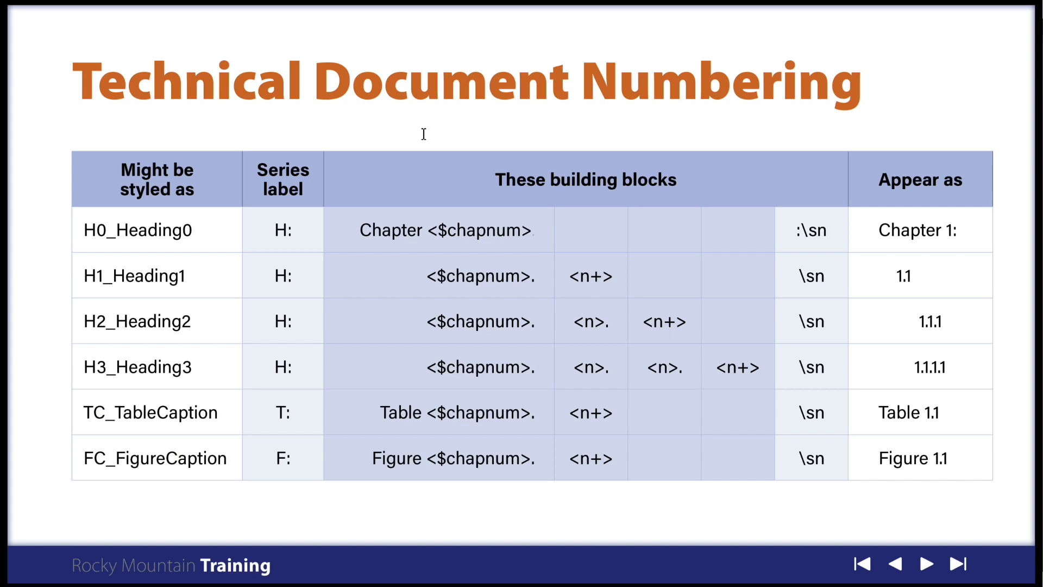